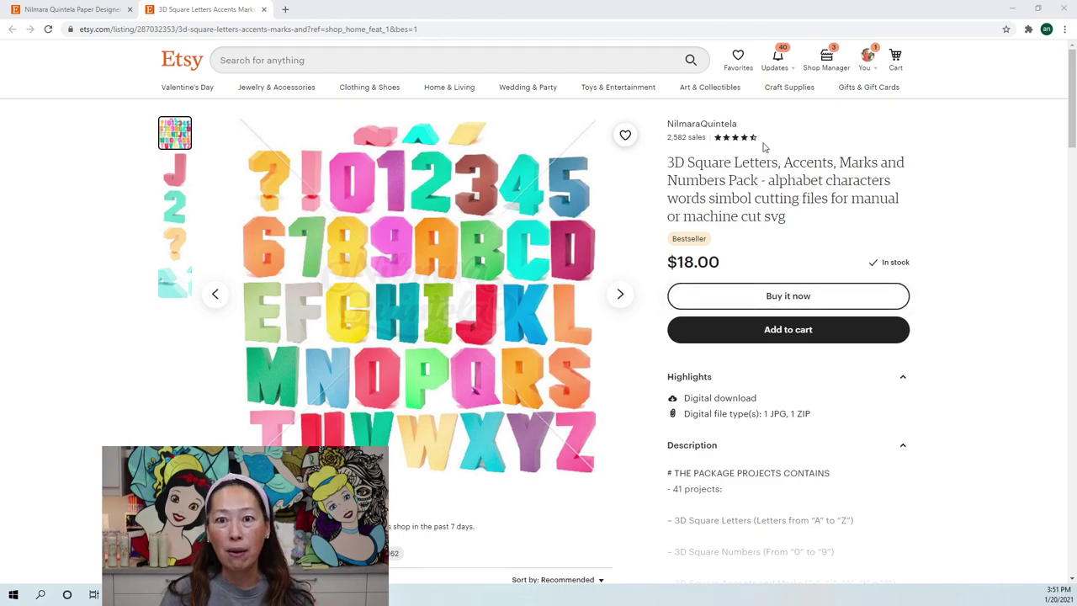
# - Switch to the Downloads folder and open the numbers folder inside the Nilmara_Quintelas_Square_Letters_full_pack archive
pyautogui.hotkey('alt', 'Tab')
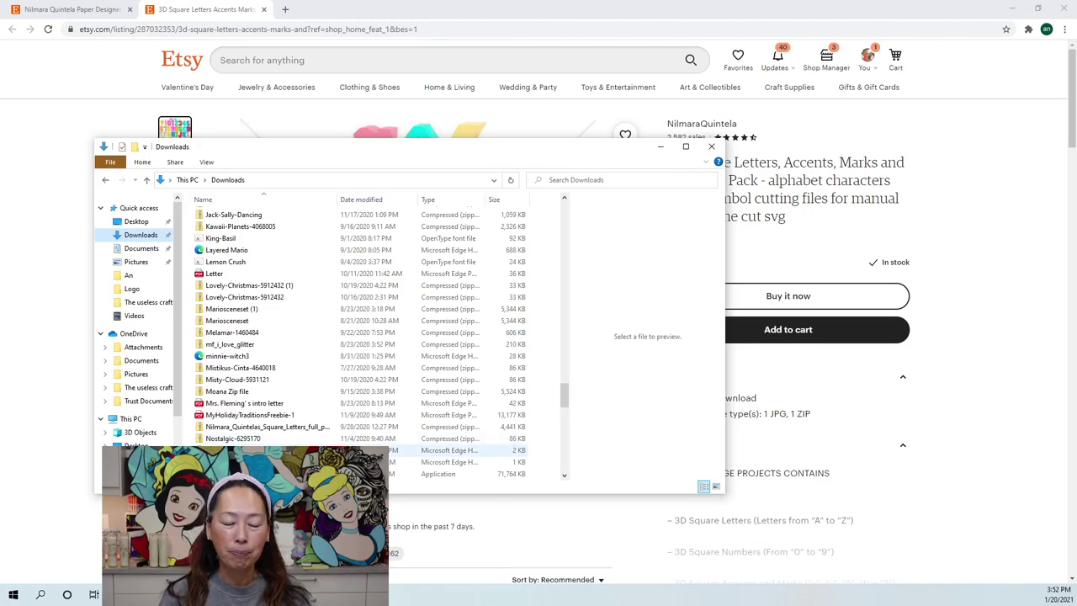
pyautogui.doubleClick(224, 427)
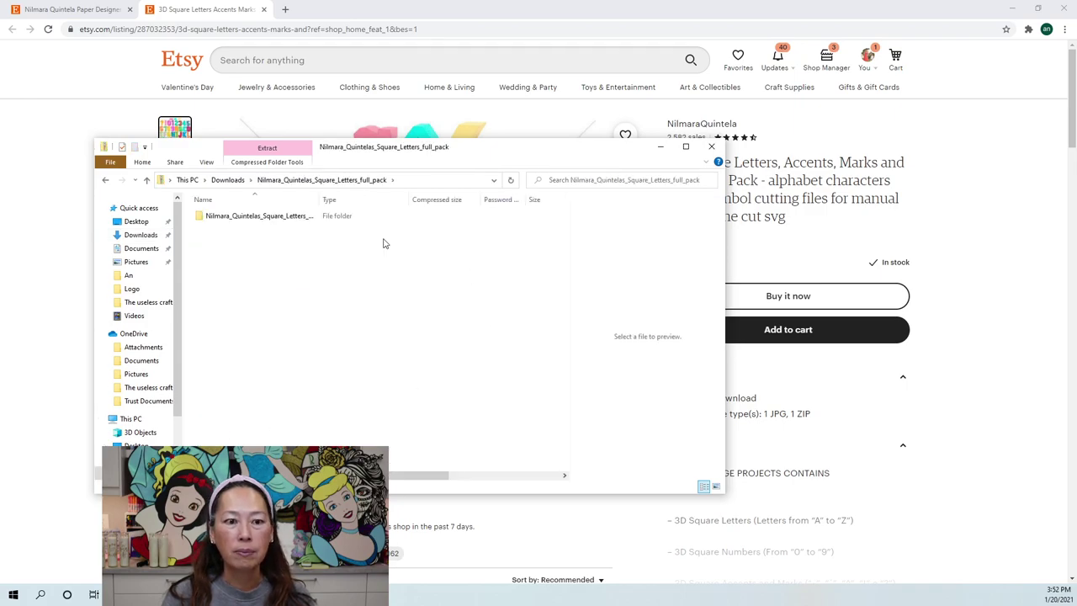
pyautogui.doubleClick(251, 218)
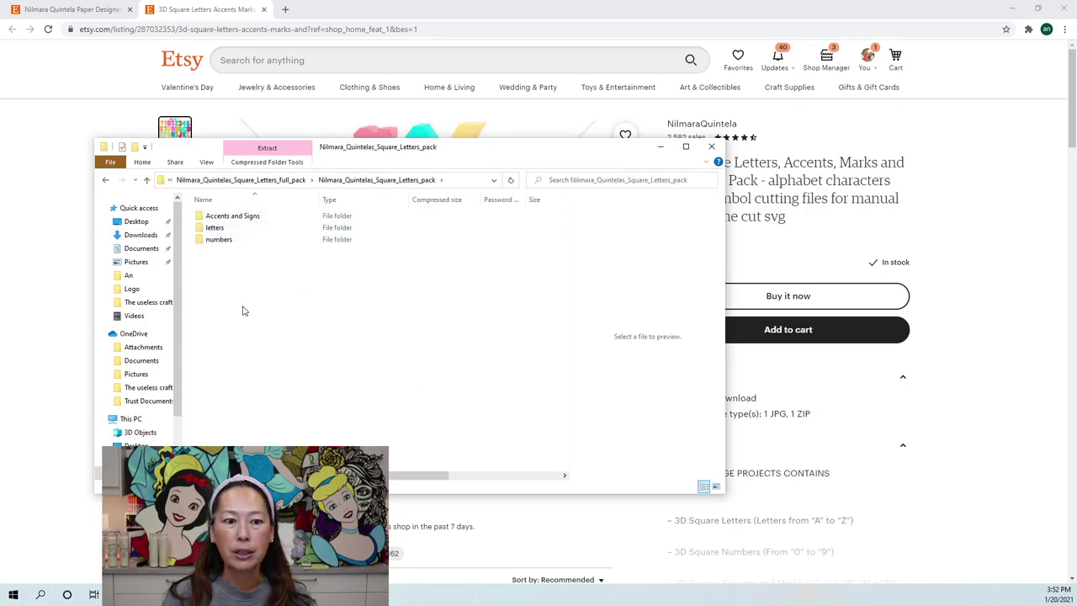
pyautogui.click(224, 244)
pyautogui.doubleClick(224, 242)
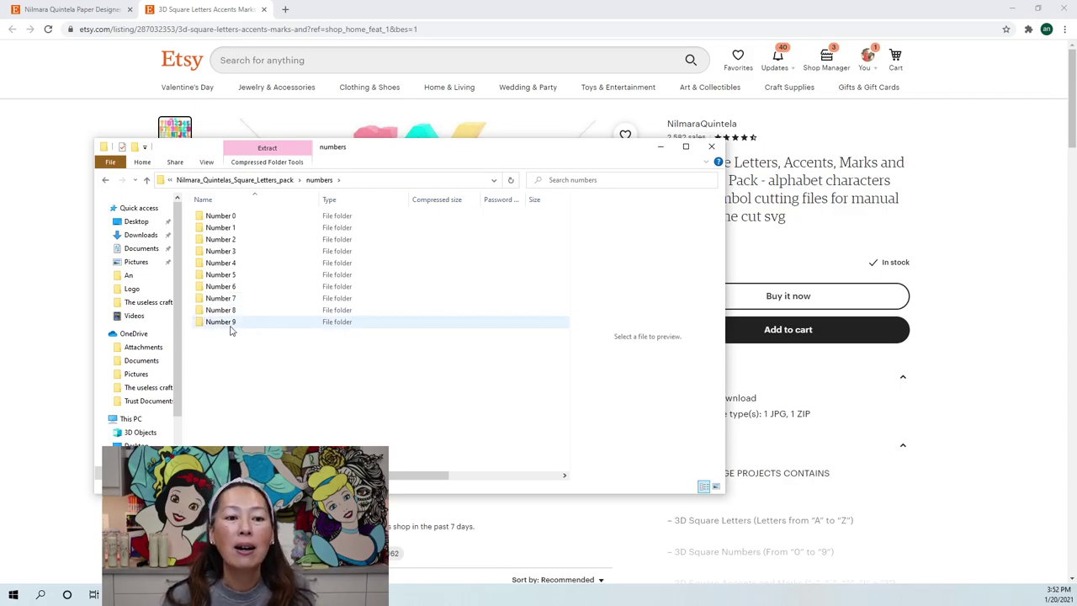
# - Copy Cut File_Dashed Line Score_Square Number 9 from the Number 9 SVG folder to the Desktop
pyautogui.doubleClick(235, 324)
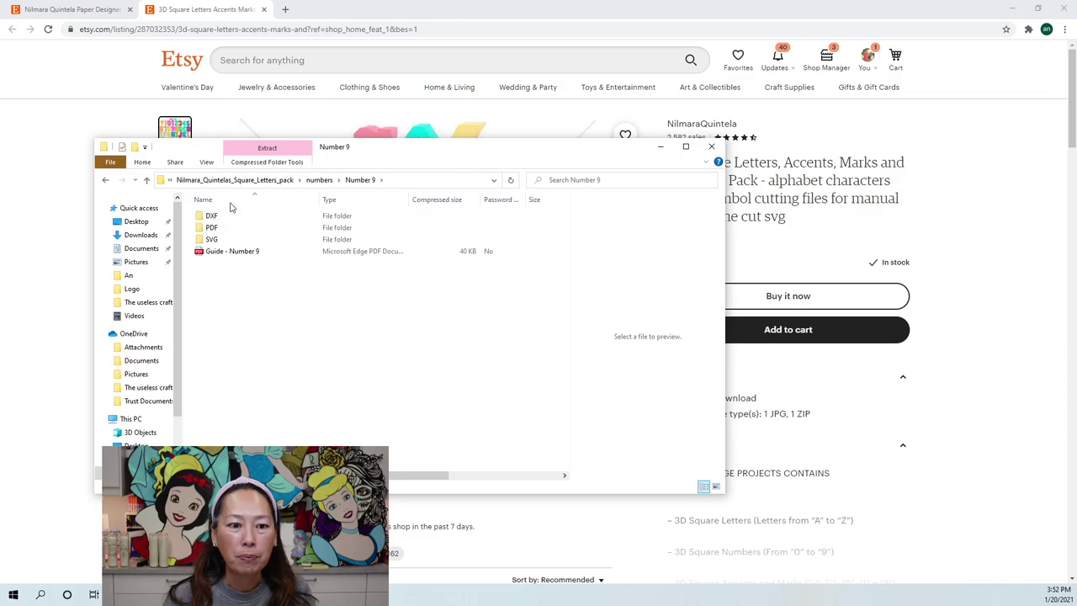
pyautogui.click(214, 241)
pyautogui.doubleClick(214, 242)
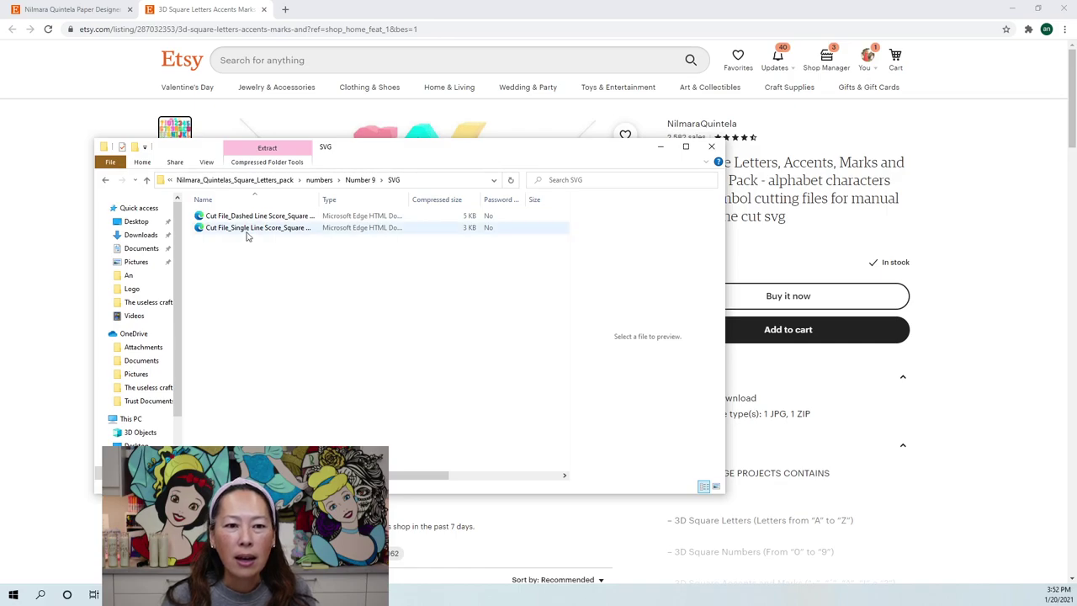
pyautogui.moveTo(318, 195); pyautogui.dragTo(366, 195)
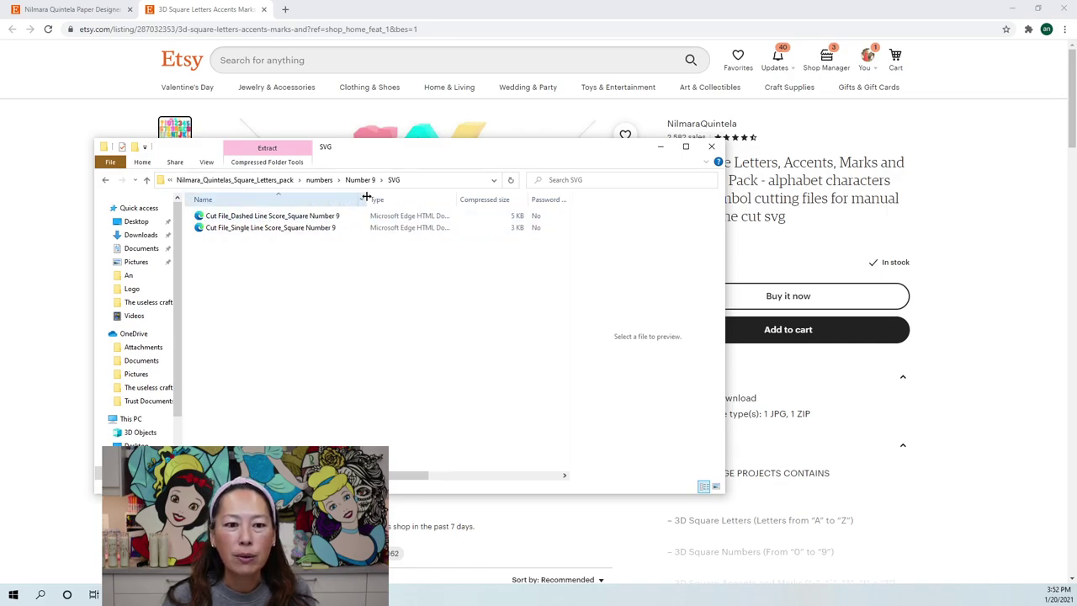
pyautogui.click(255, 221)
pyautogui.moveTo(254, 220); pyautogui.dragTo(149, 226)
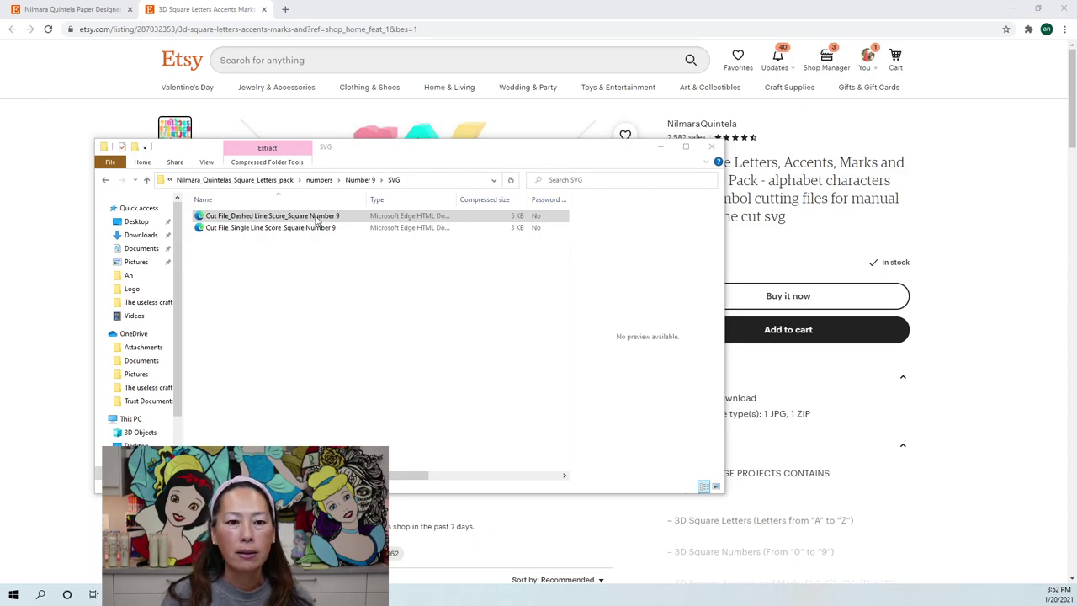
# - Copy the dashed line score SVG from the Number 4 folder of the pack to the Desktop
pyautogui.click(319, 180)
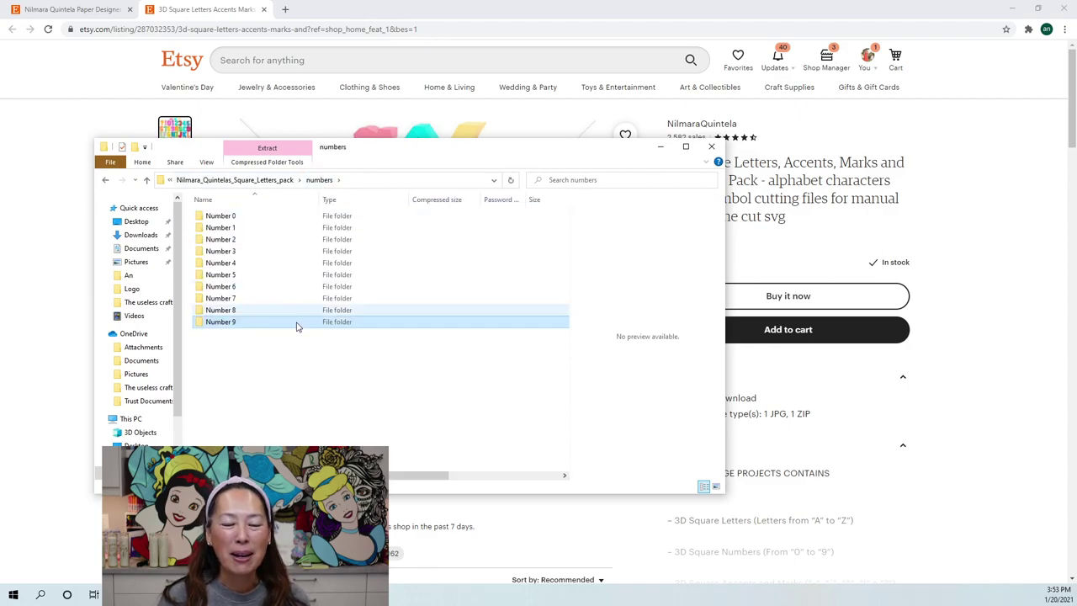
pyautogui.doubleClick(228, 264)
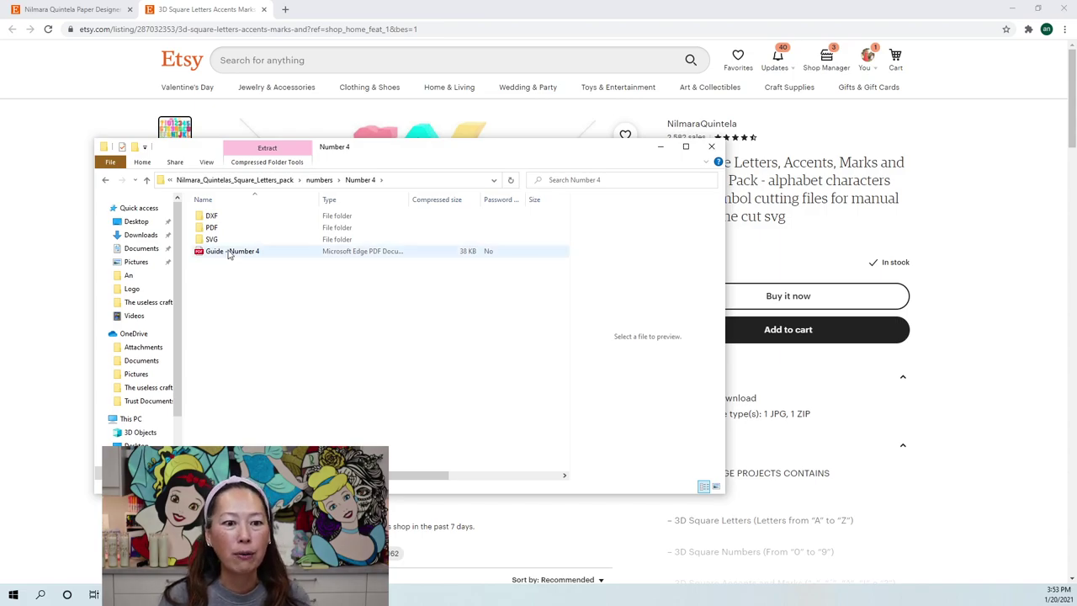
pyautogui.doubleClick(221, 240)
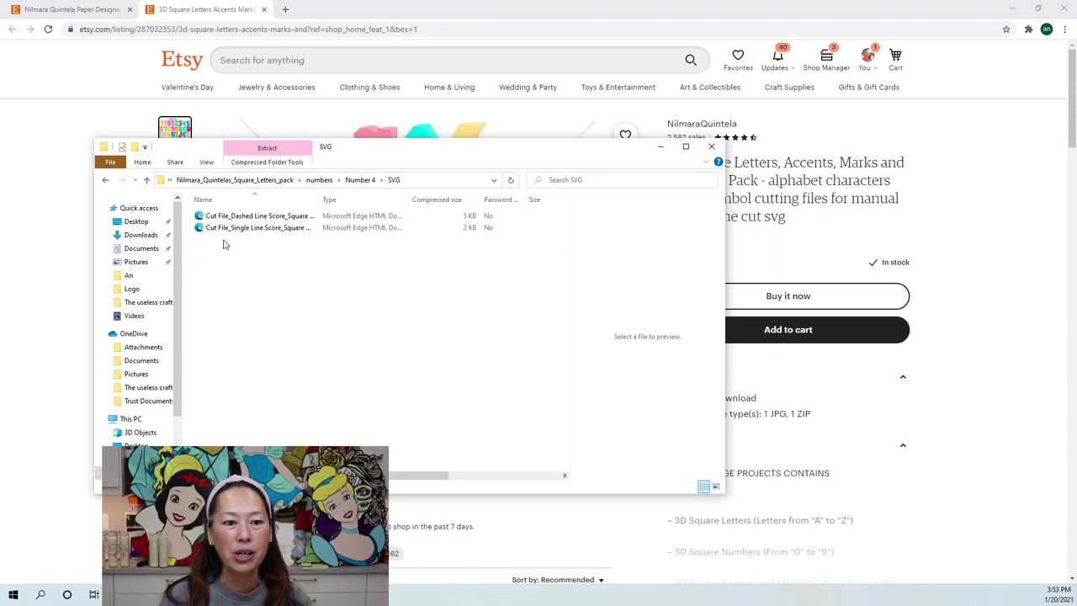
pyautogui.moveTo(244, 219); pyautogui.dragTo(160, 224)
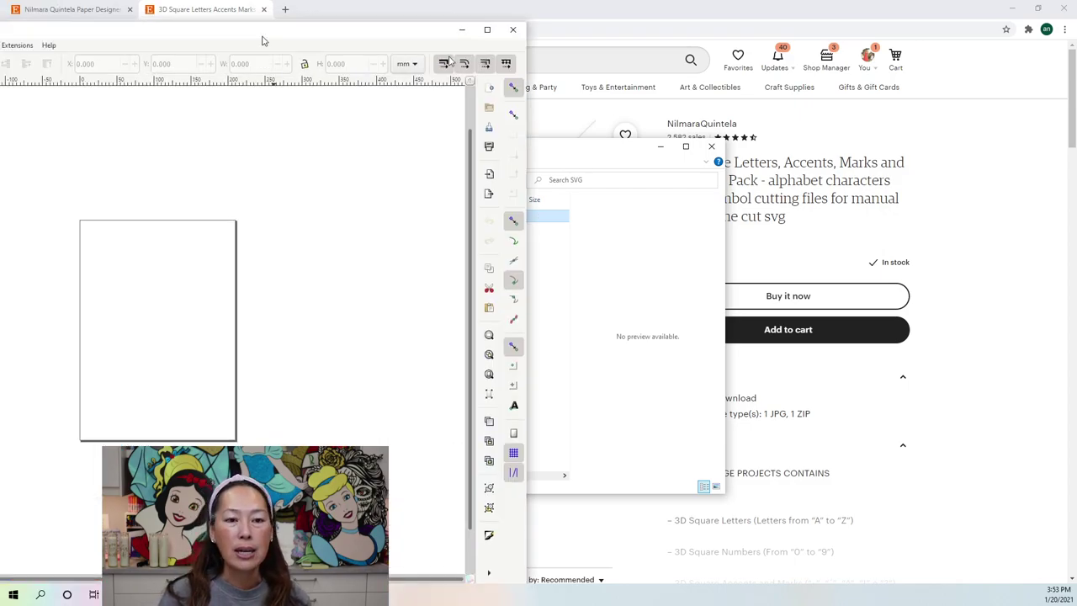
# - Switch to a maximized Inkscape window and import the number 9 dashed line score SVG from the Desktop as editable objects
pyautogui.moveTo(264, 39); pyautogui.dragTo(529, 48)
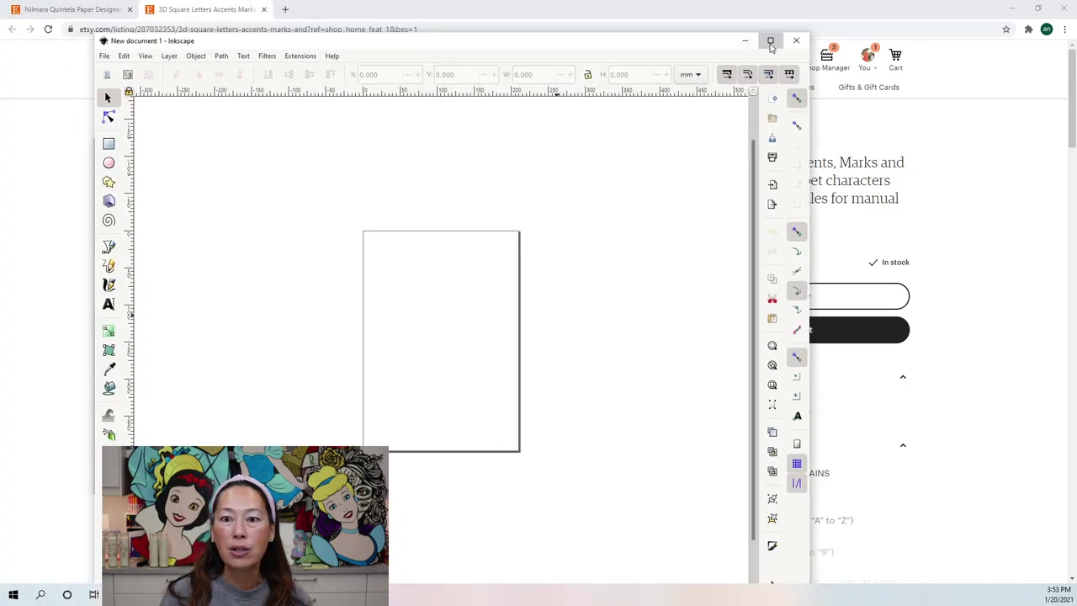
pyautogui.click(770, 41)
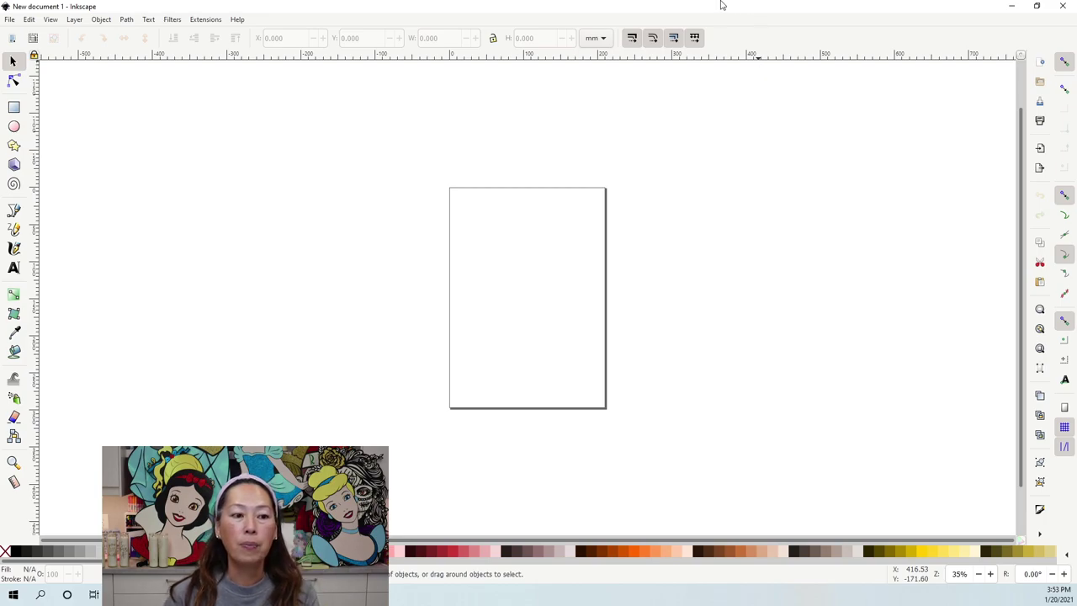
pyautogui.click(9, 19)
pyautogui.click(9, 18)
pyautogui.click(28, 19)
pyautogui.moveTo(9, 23)
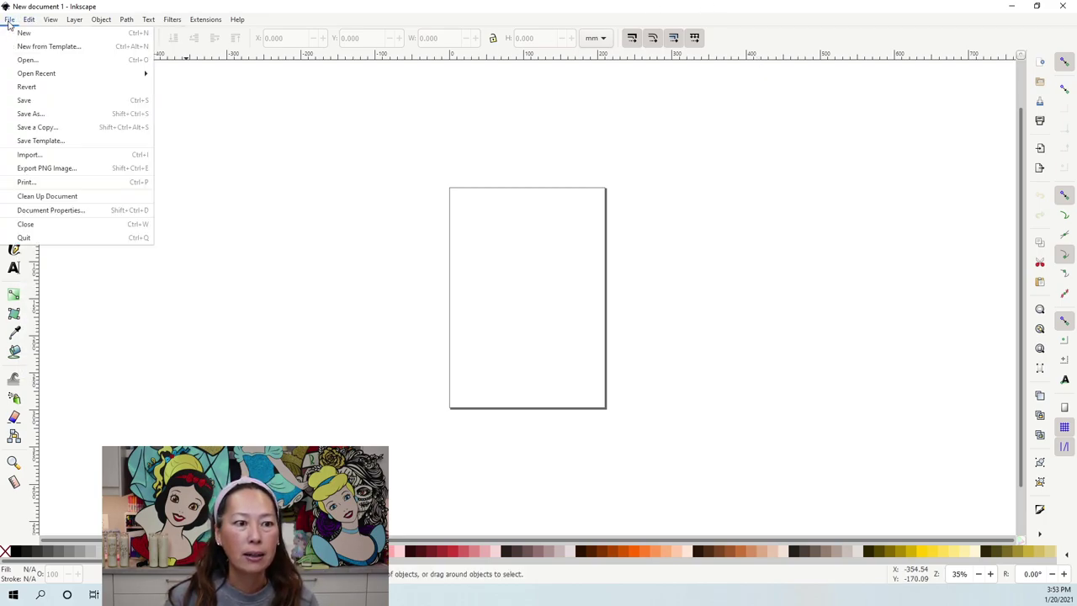
pyautogui.click(395, 227)
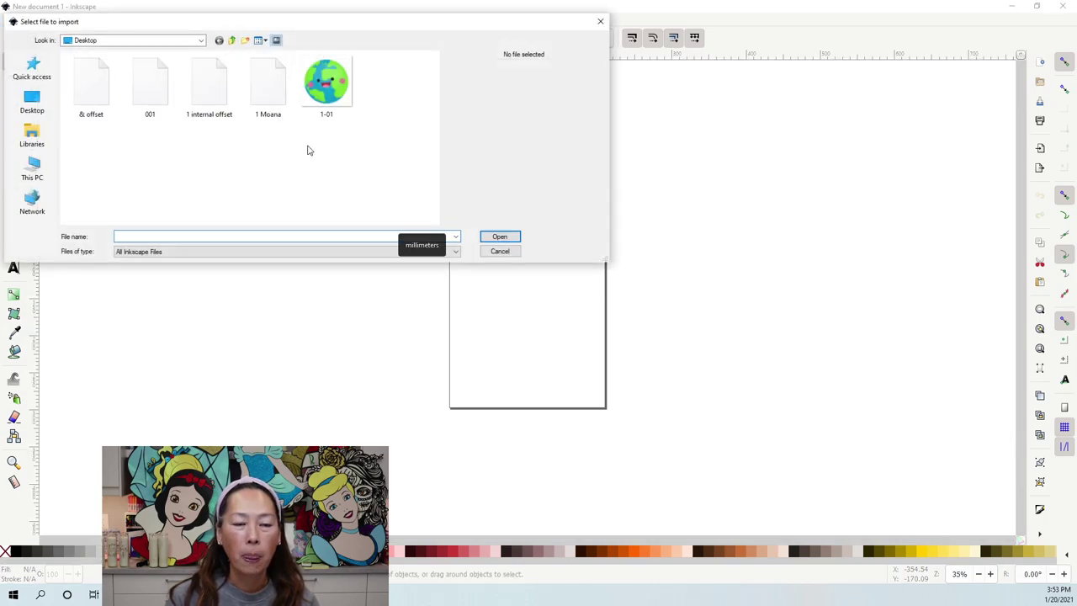
pyautogui.scroll(-5, 204, 124)
pyautogui.scroll(-5, 205, 125)
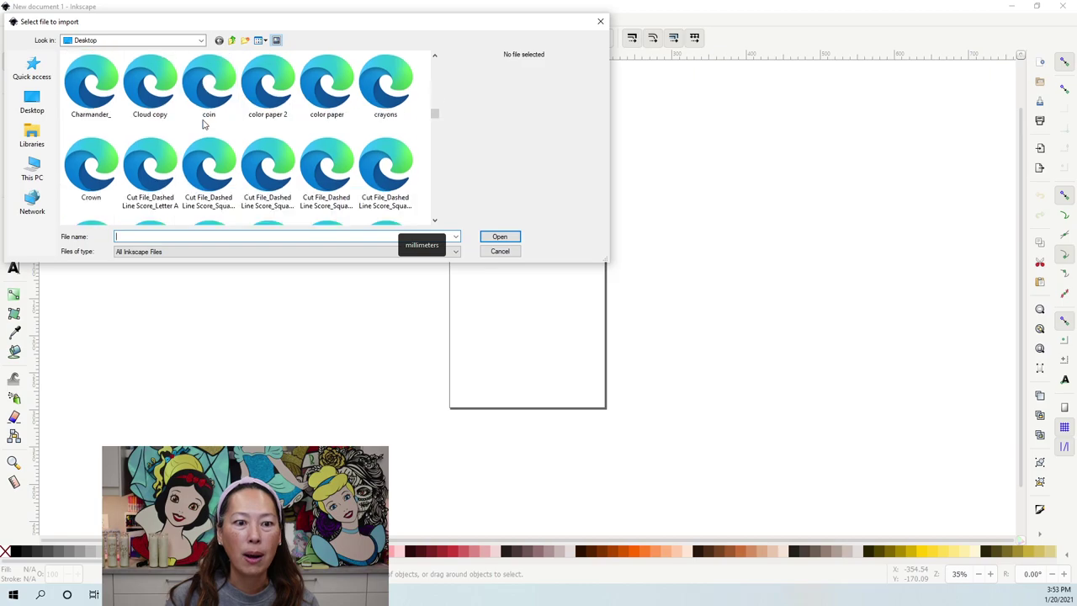
pyautogui.scroll(-3, 202, 125)
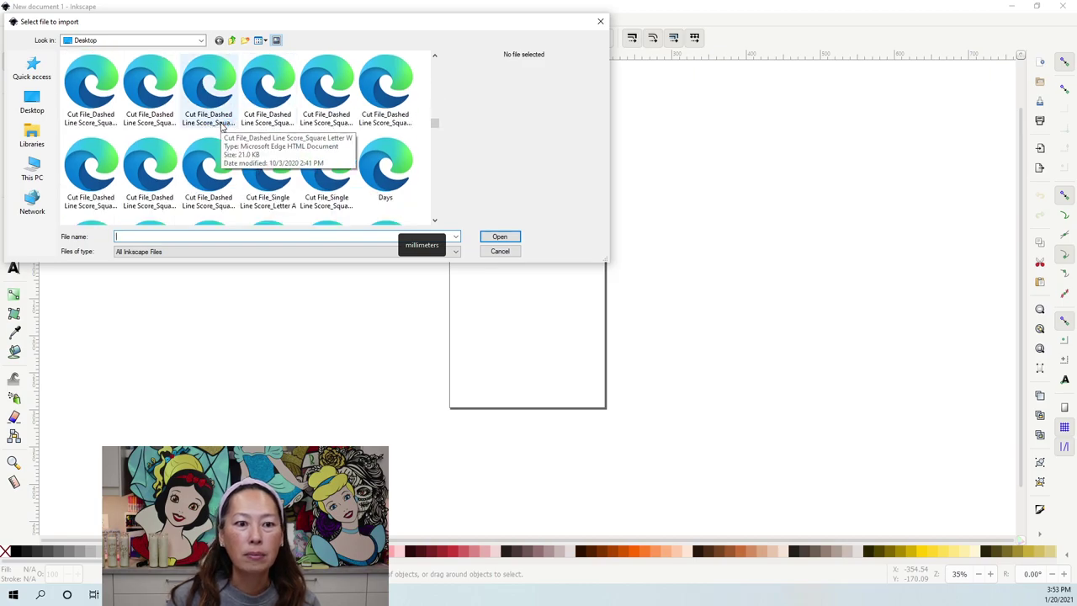
pyautogui.doubleClick(209, 173)
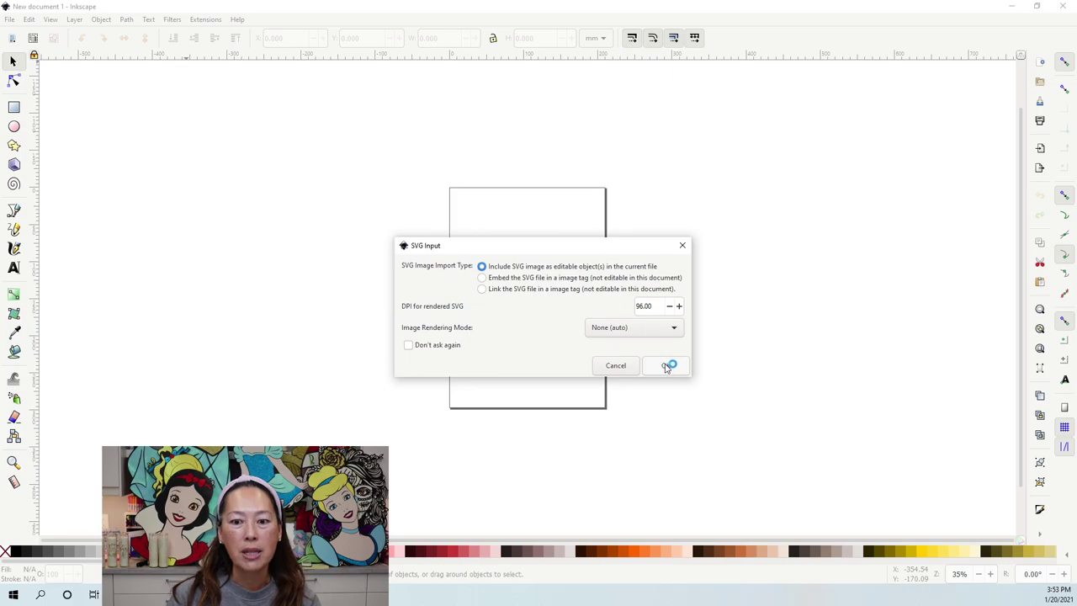
pyautogui.click(668, 365)
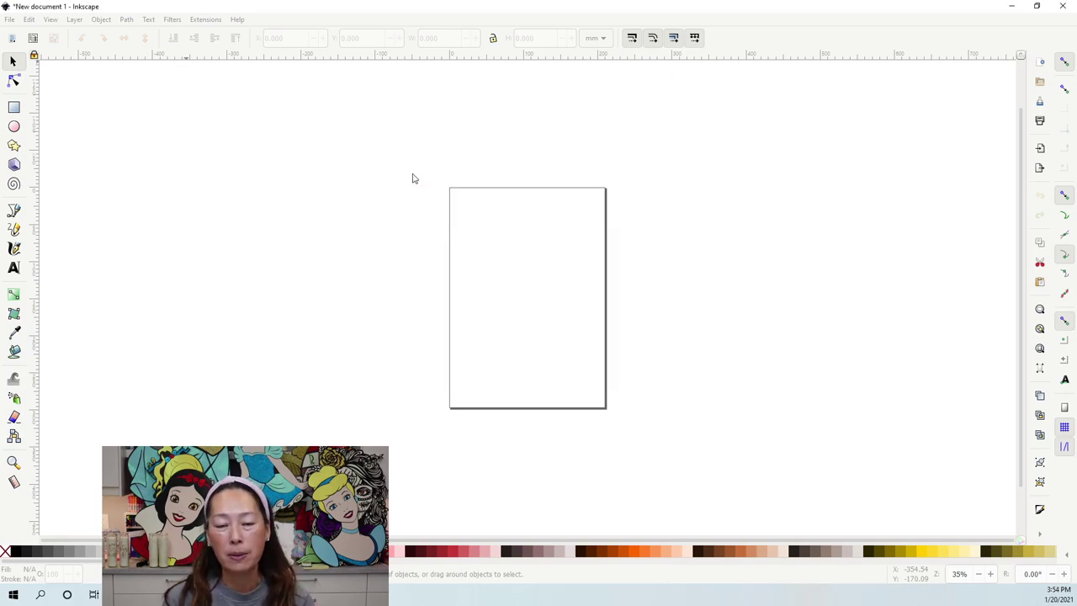
# - Fill the imported number 9 artwork with cyan and move it toward the page so it partly overlaps the upper page area
pyautogui.click(175, 148)
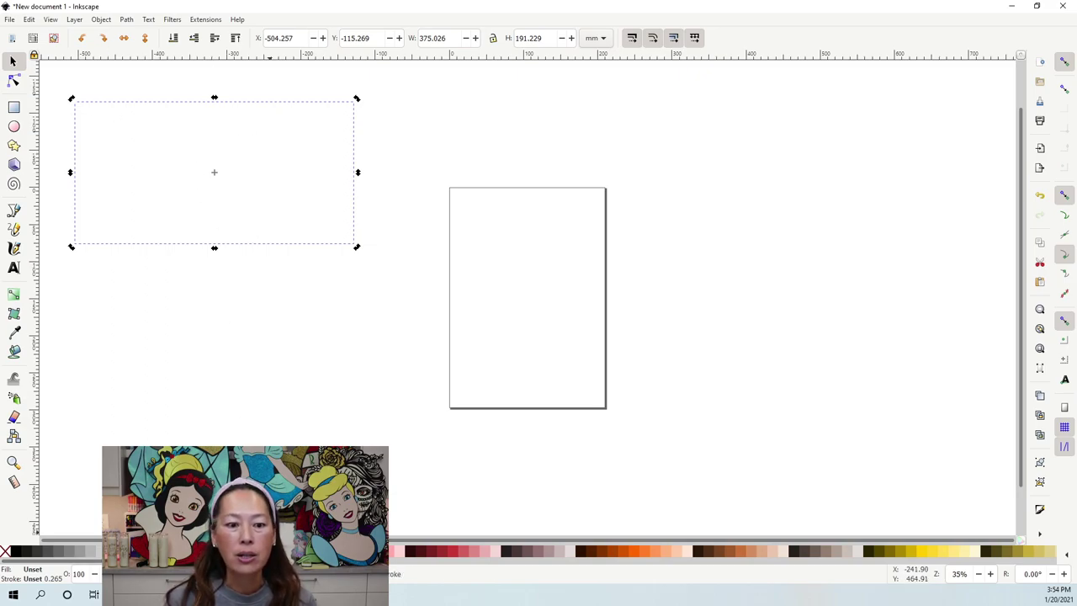
pyautogui.hotkey('ctrl', 'z')
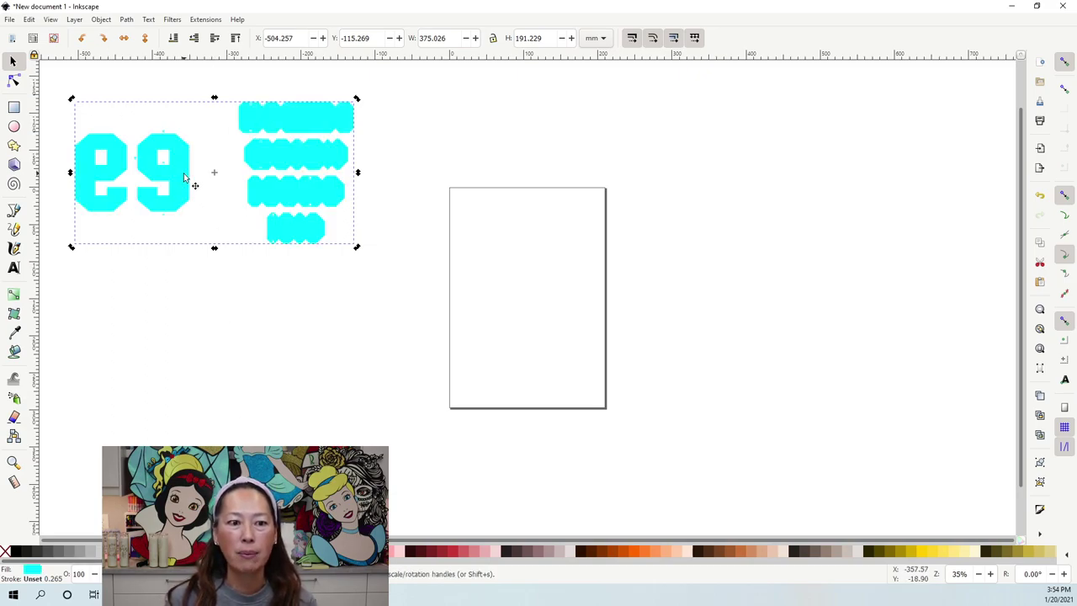
pyautogui.moveTo(195, 168); pyautogui.dragTo(411, 168)
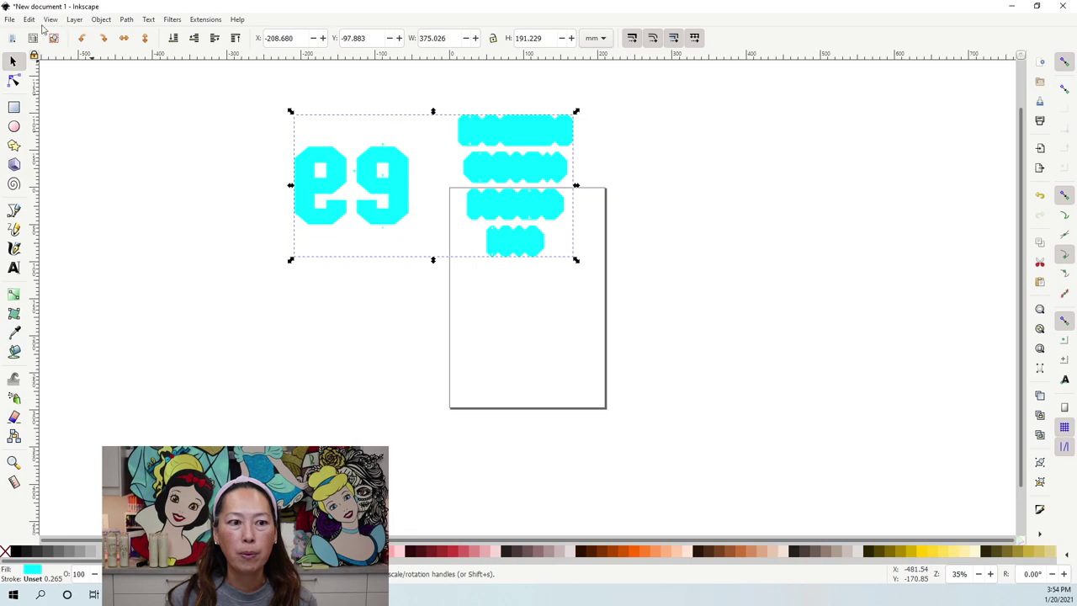
# - Import the number 4 dashed line score SVG as editable objects with a magenta fill and place it directly below the cyan number 9
pyautogui.click(8, 19)
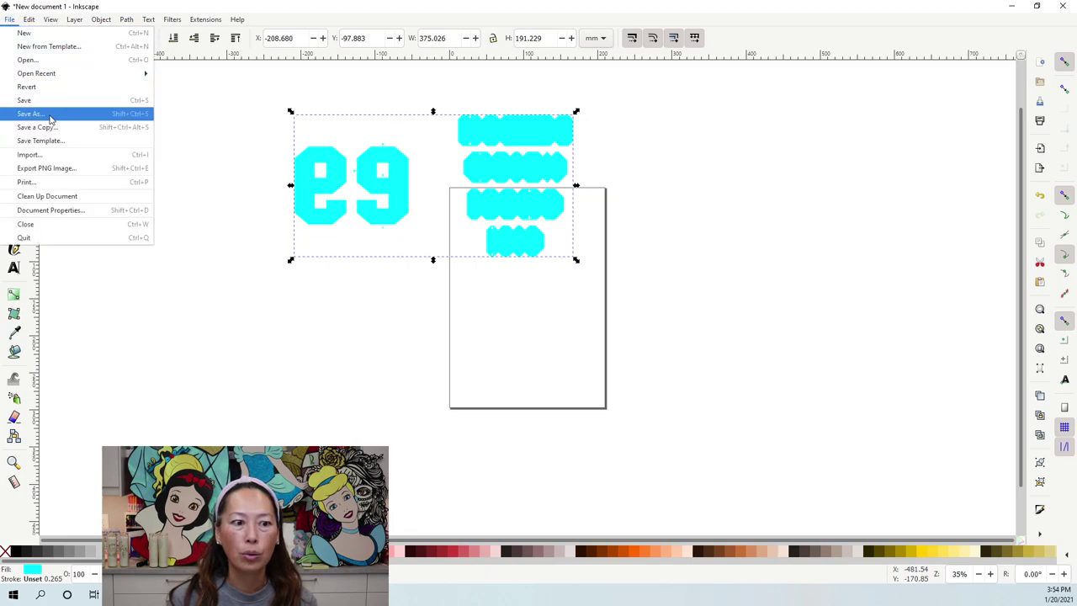
pyautogui.click(30, 154)
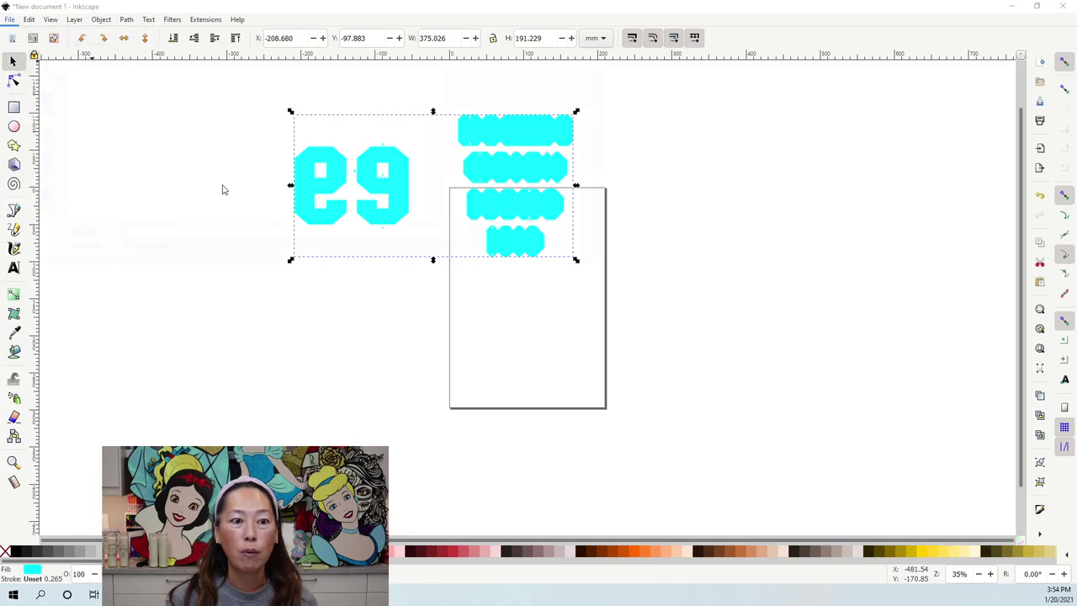
pyautogui.scroll(-15, 265, 176)
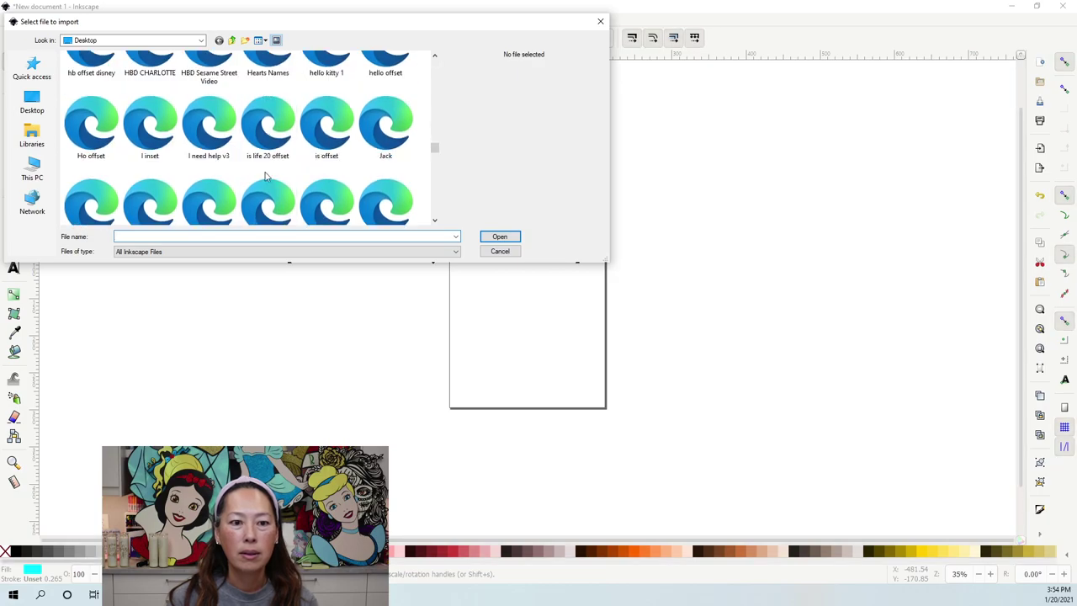
pyautogui.scroll(8, 265, 176)
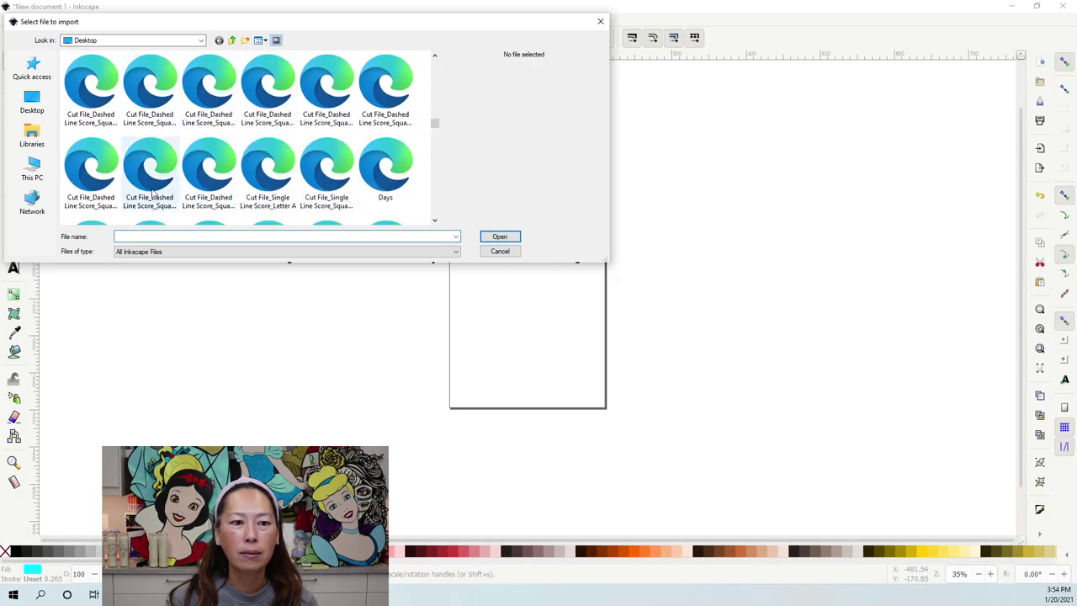
pyautogui.doubleClick(88, 179)
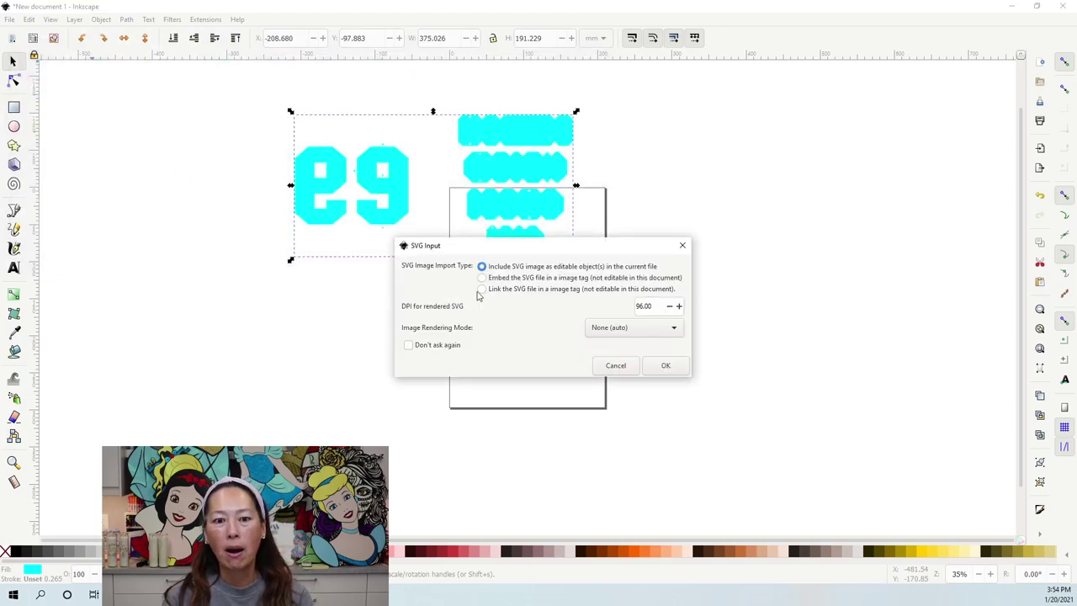
pyautogui.click(664, 366)
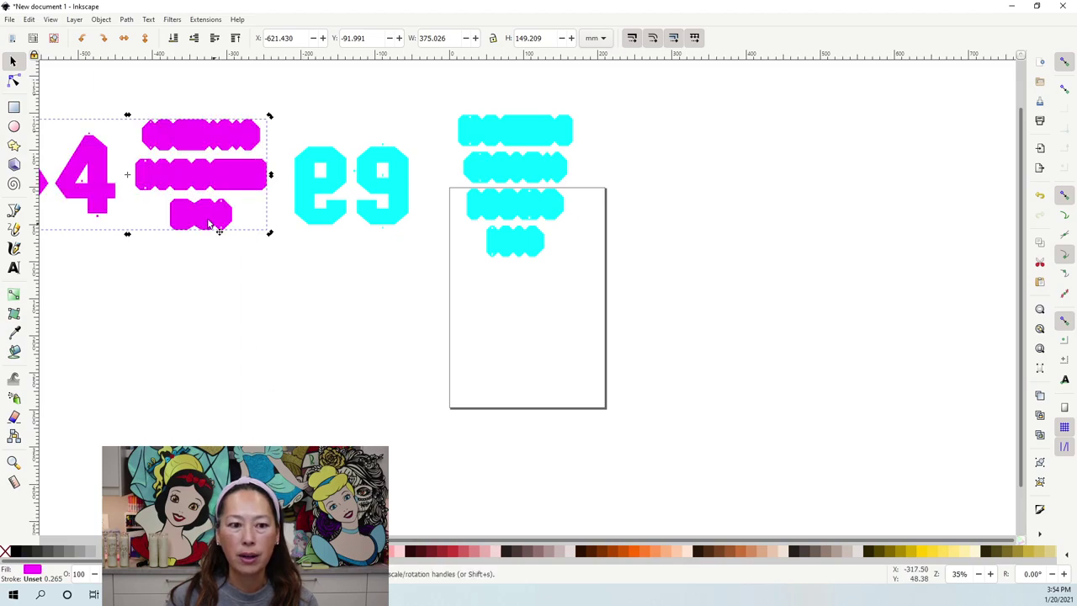
pyautogui.moveTo(510, 348); pyautogui.dragTo(388, 297)
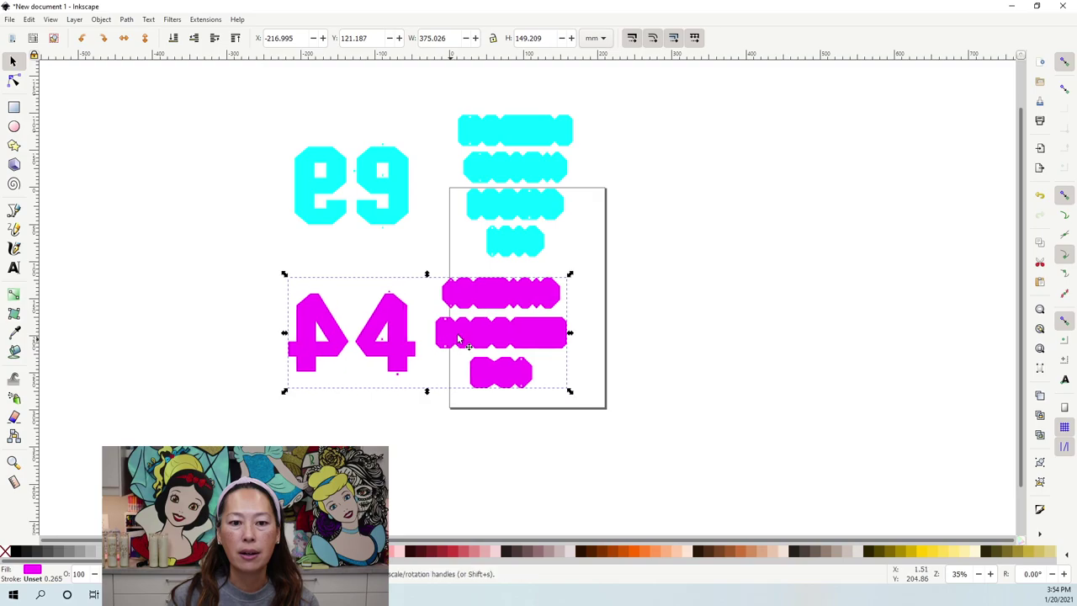
# - Lock the width-height ratio and enlarge the cyan number 9 artwork to about 670 × 342 mm, moving it up and to the right
pyautogui.click(522, 191)
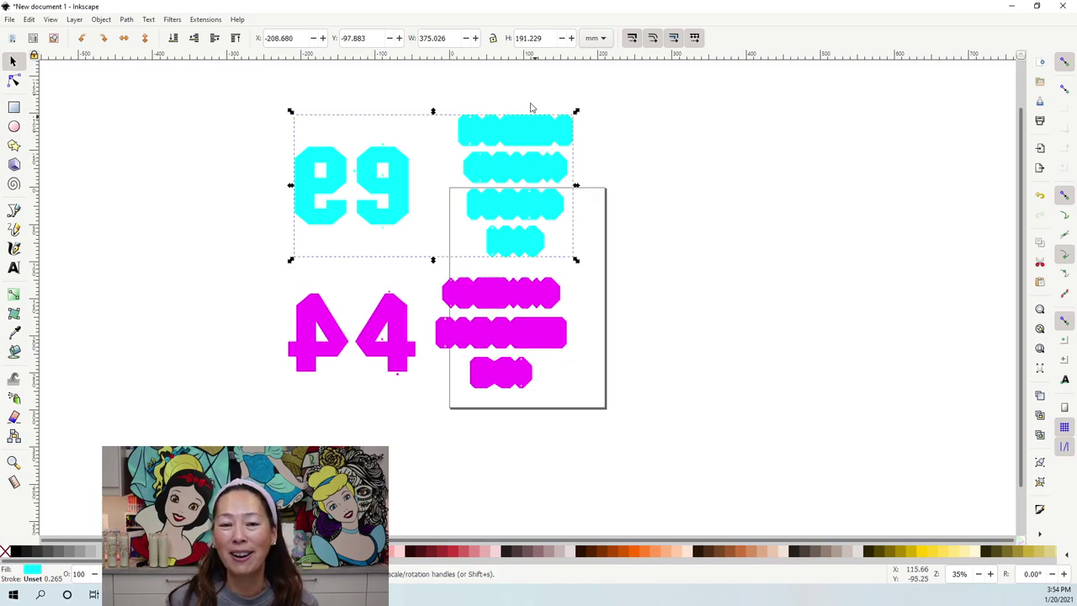
pyautogui.click(494, 38)
pyautogui.moveTo(579, 266); pyautogui.dragTo(602, 266)
pyautogui.moveTo(469, 211); pyautogui.dragTo(633, 155)
# - Enlarge the magenta number 4 artwork proportionally to about 700 × 279 mm and deselect it
pyautogui.click(521, 363)
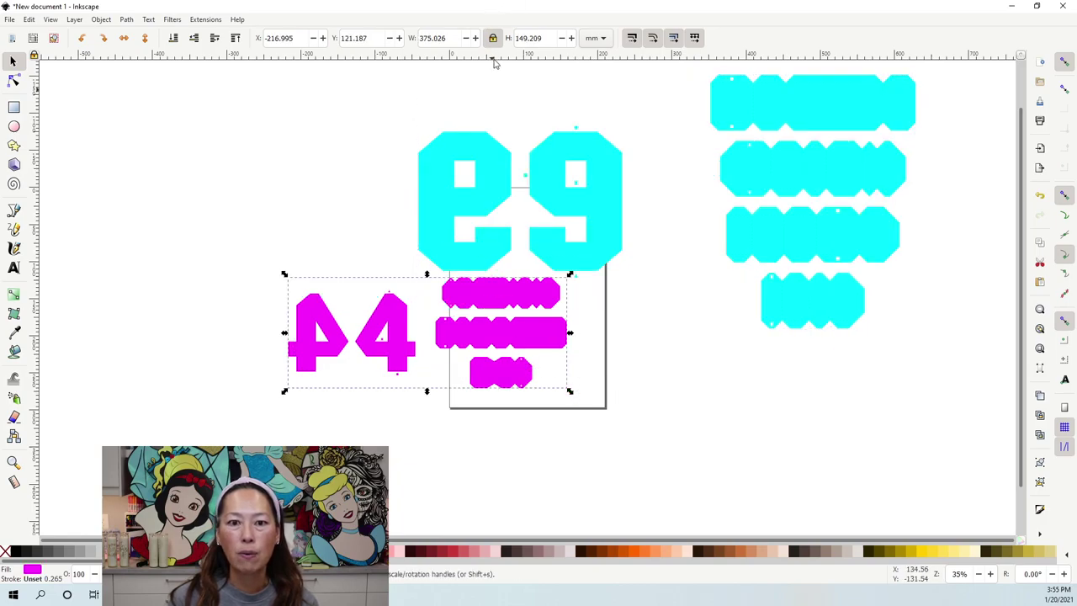
pyautogui.moveTo(590, 408); pyautogui.dragTo(814, 530)
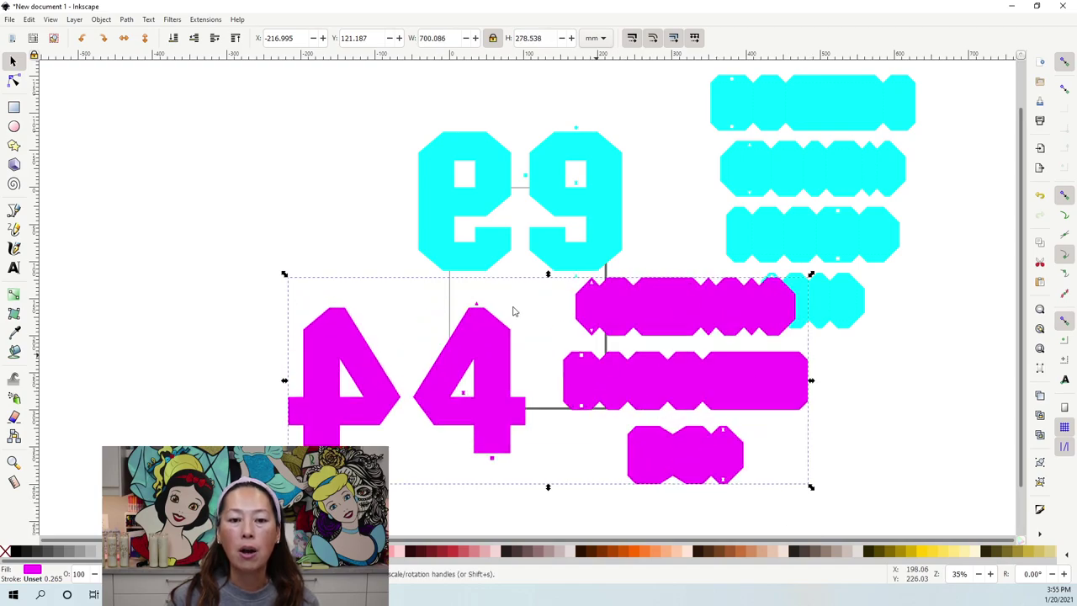
pyautogui.click(260, 174)
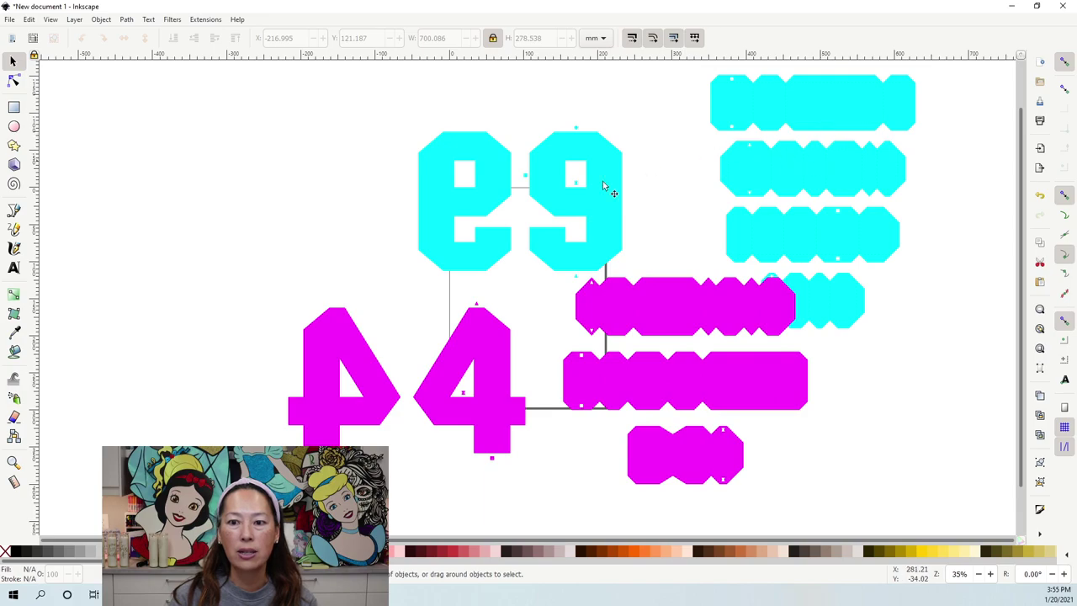
pyautogui.click(567, 165)
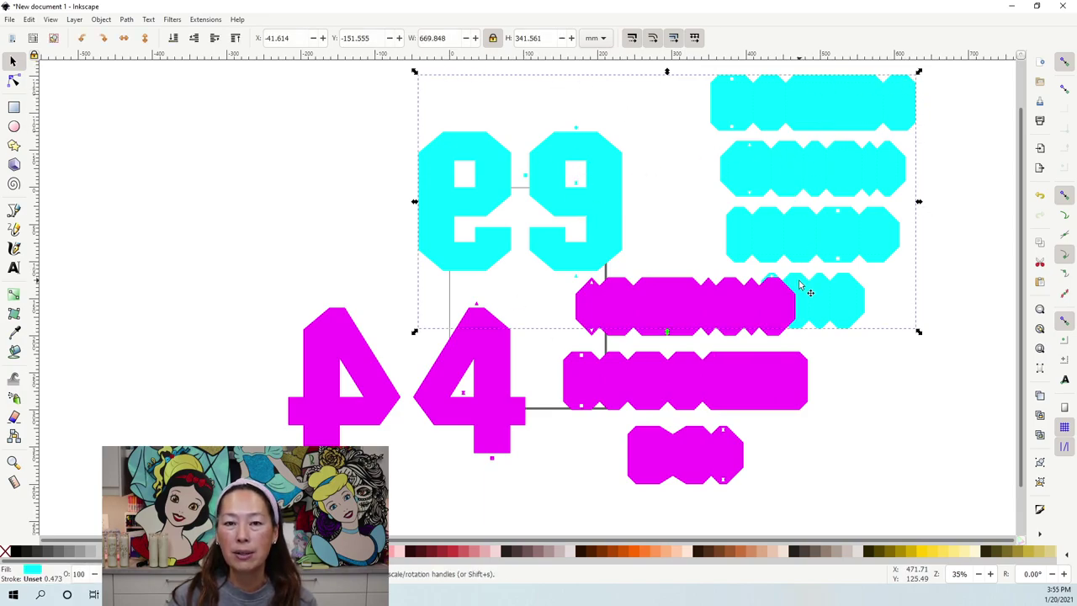
pyautogui.click(162, 122)
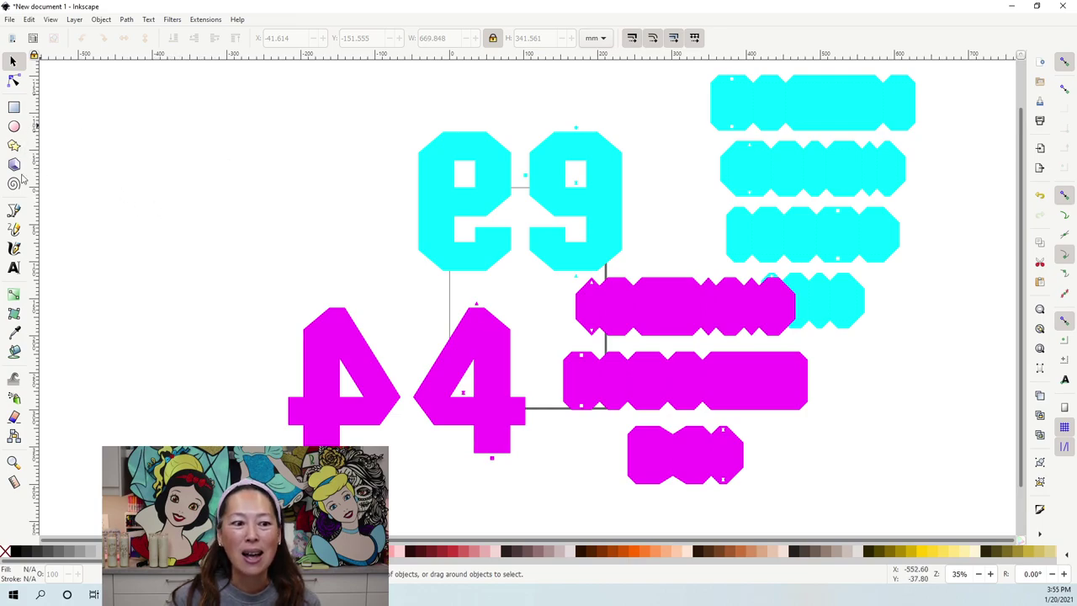
# - Bucket-fill the mirrored 9 and mirrored 4 with pale peach, using a grow/shrink offset of -10 mm, and deselect
pyautogui.click(13, 351)
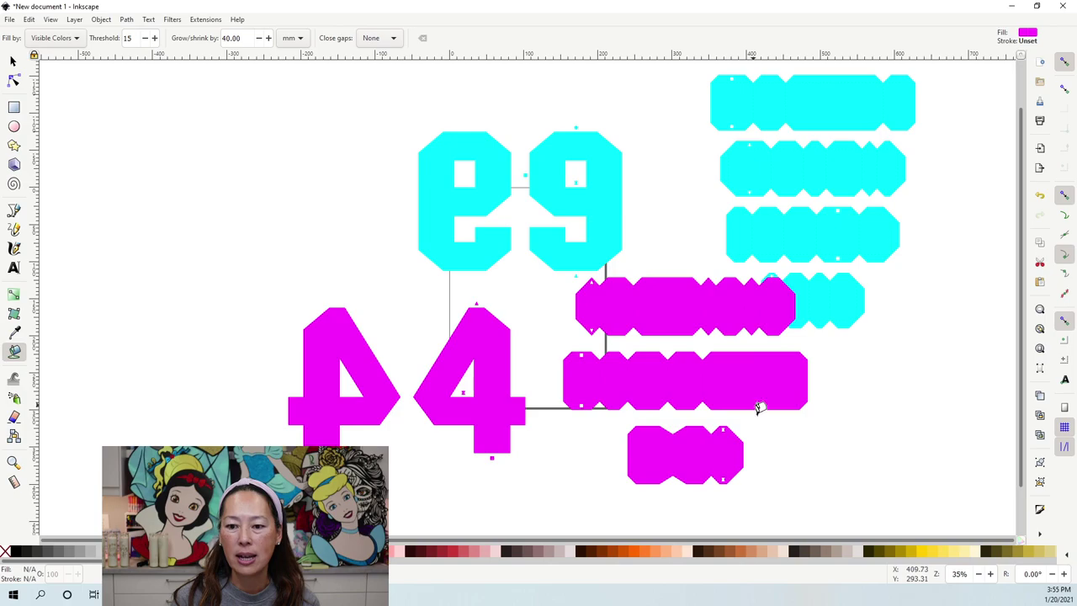
pyautogui.click(687, 552)
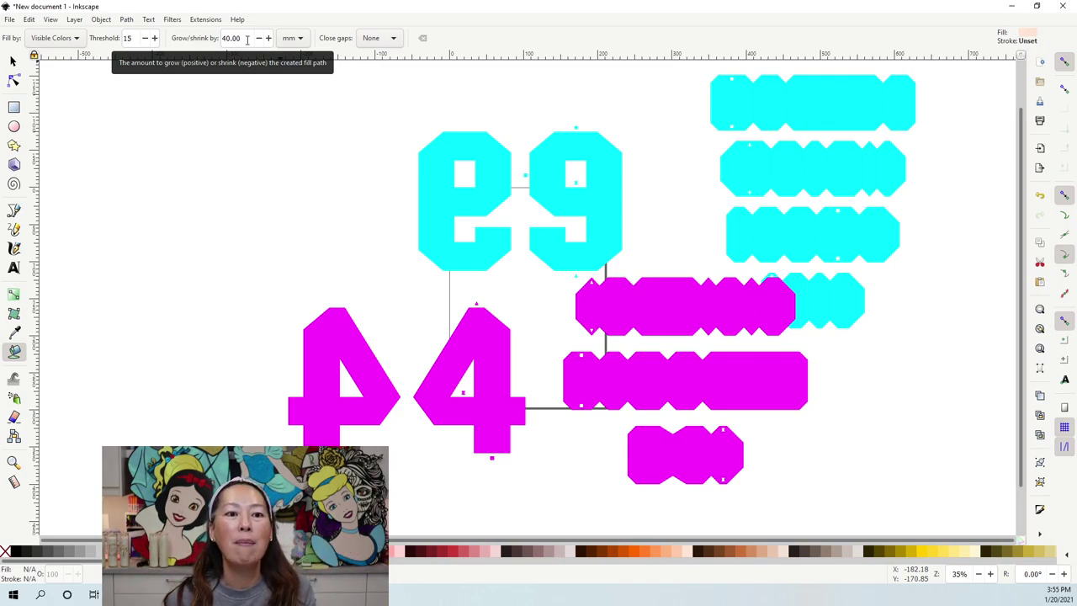
pyautogui.doubleClick(246, 39)
pyautogui.write('-10')
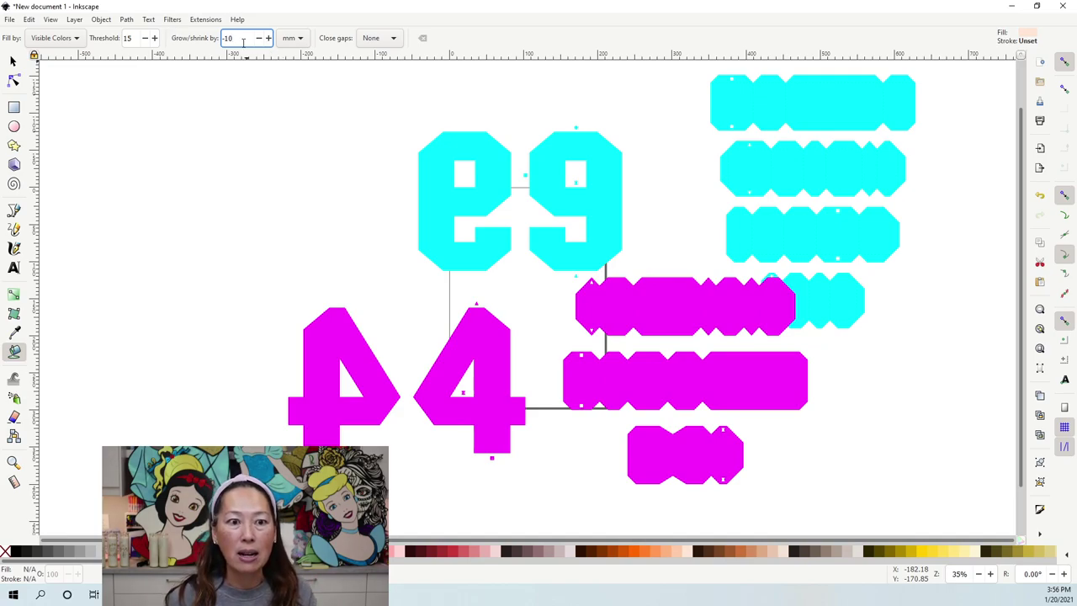
pyautogui.press('Return')
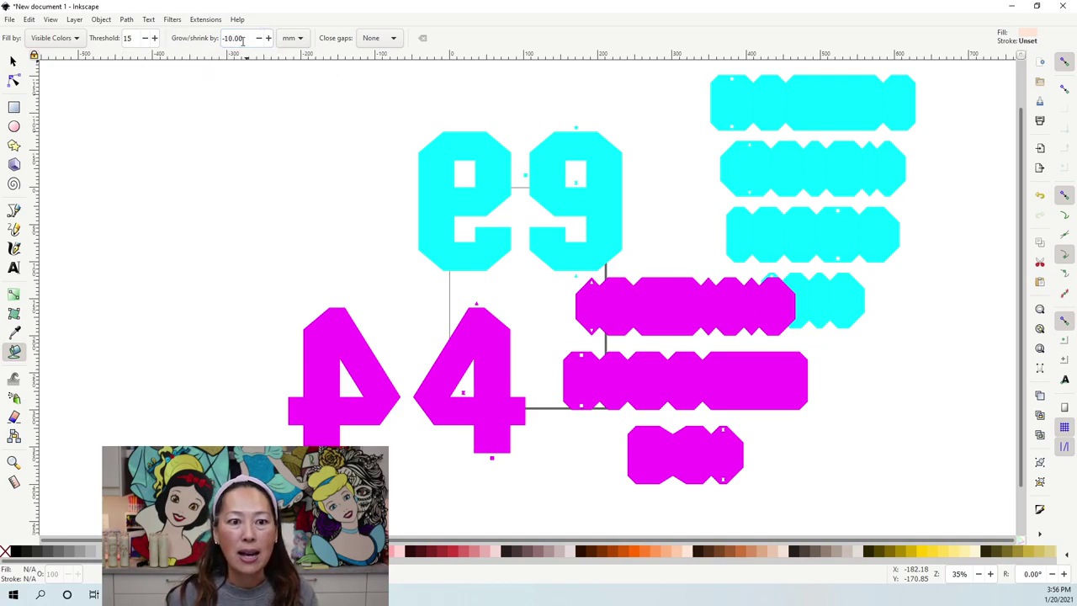
pyautogui.click(443, 154)
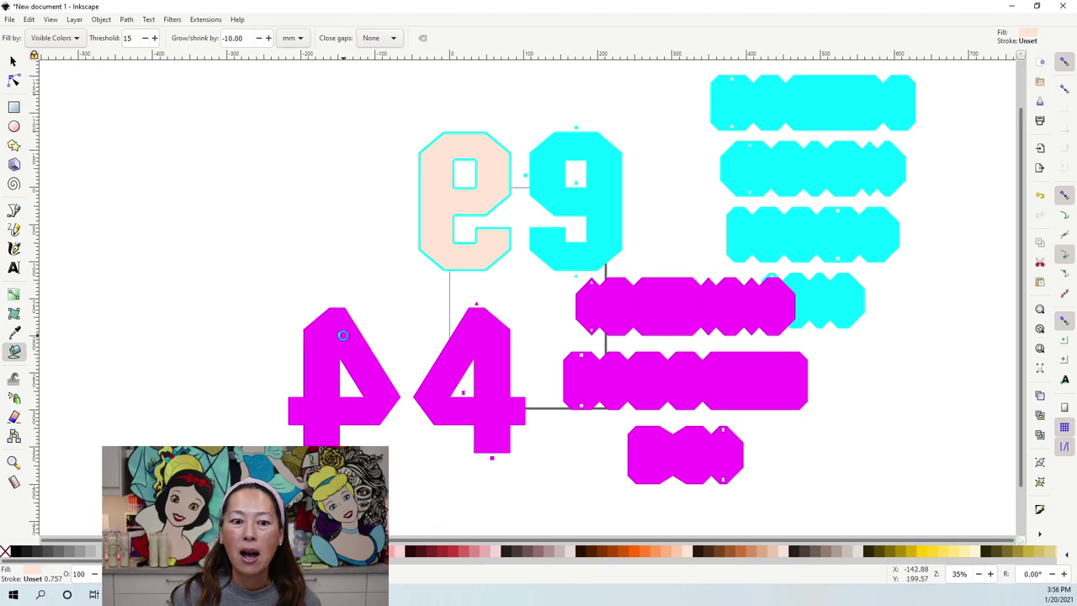
pyautogui.click(345, 329)
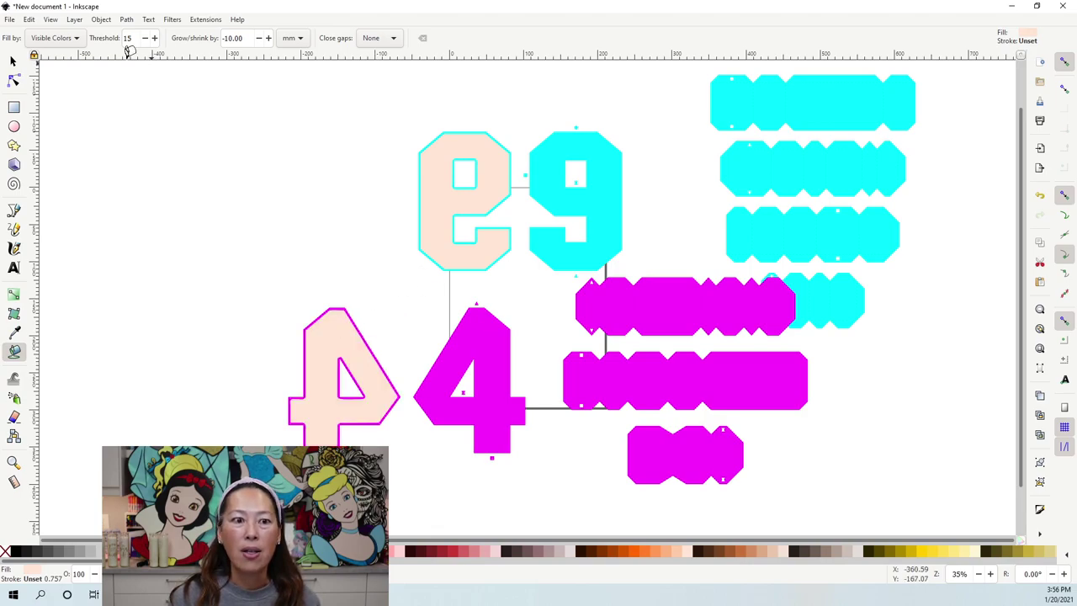
pyautogui.click(14, 63)
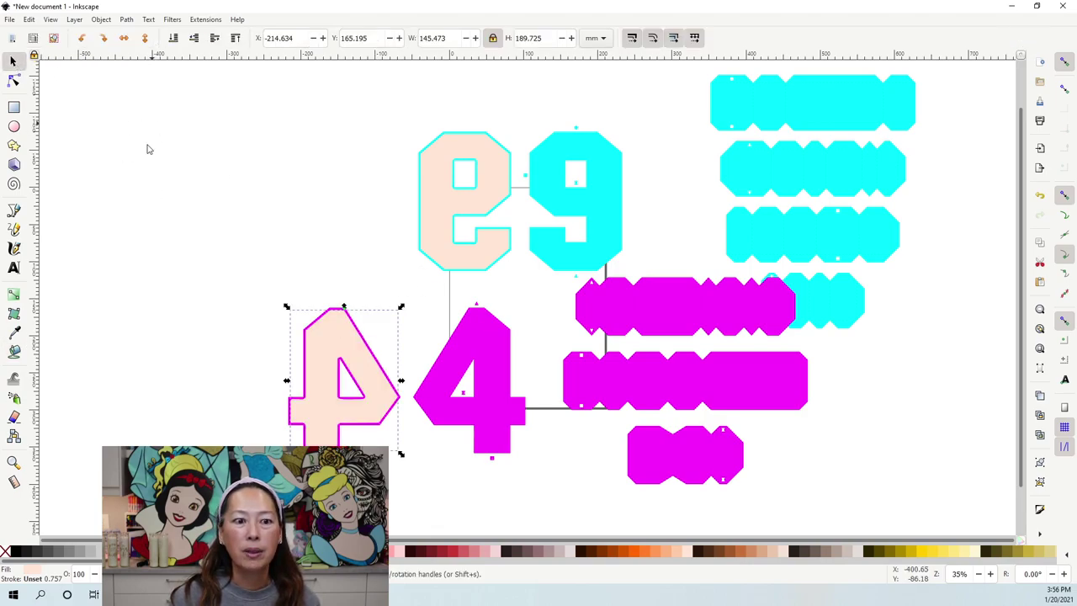
pyautogui.click(151, 154)
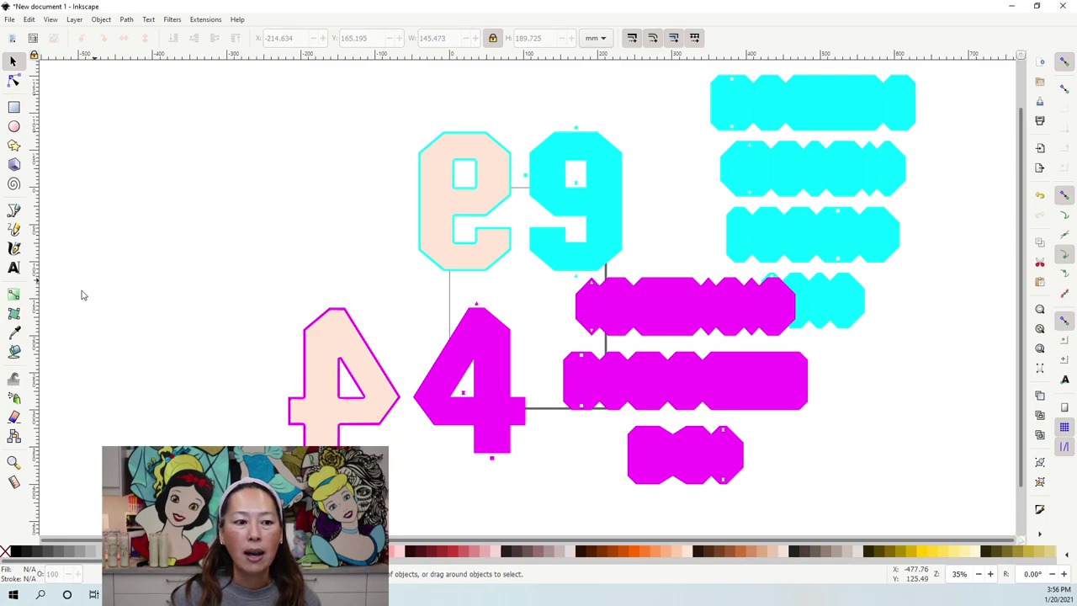
# - Bucket-fill the peach areas of the mirrored 9 and mirrored 4 with pale greyish pink, using a -15 mm grow/shrink offset
pyautogui.click(15, 352)
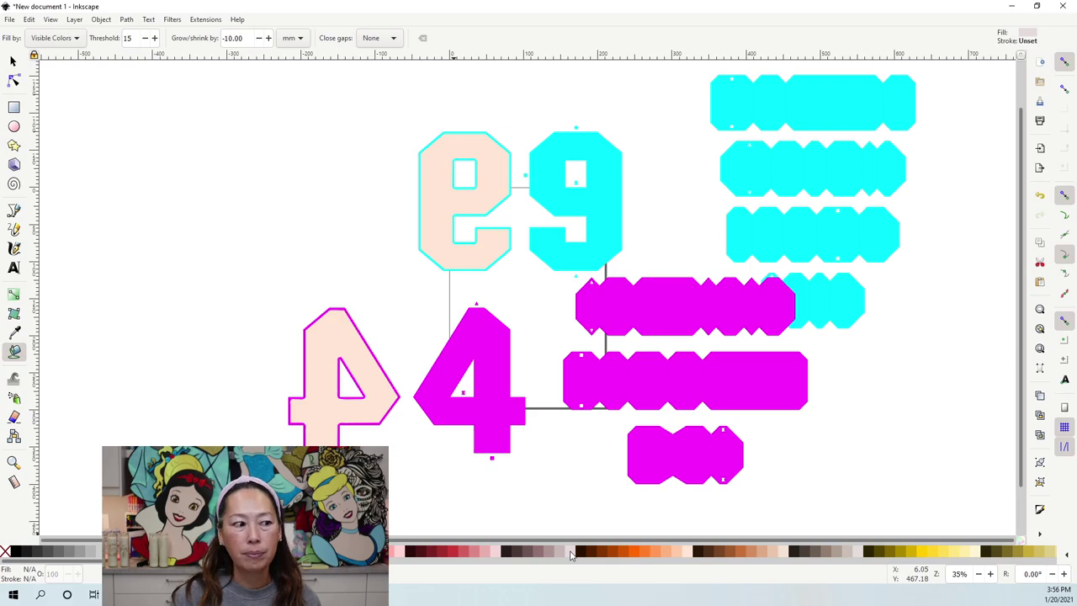
pyautogui.click(247, 39)
pyautogui.tripleClick(248, 38)
pyautogui.write('-15')
pyautogui.press('Return')
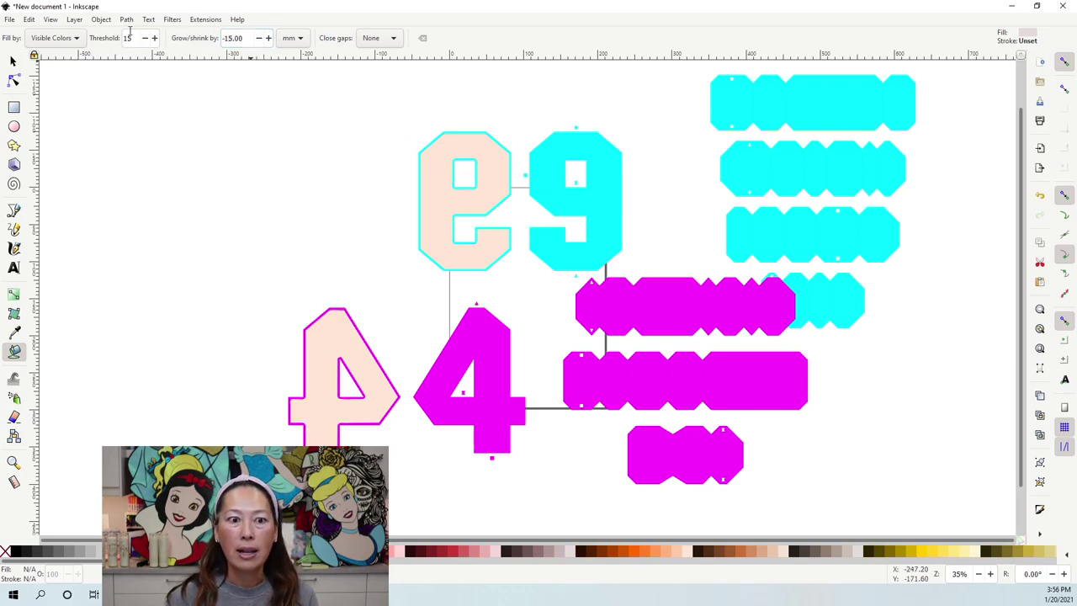
pyautogui.click(473, 132)
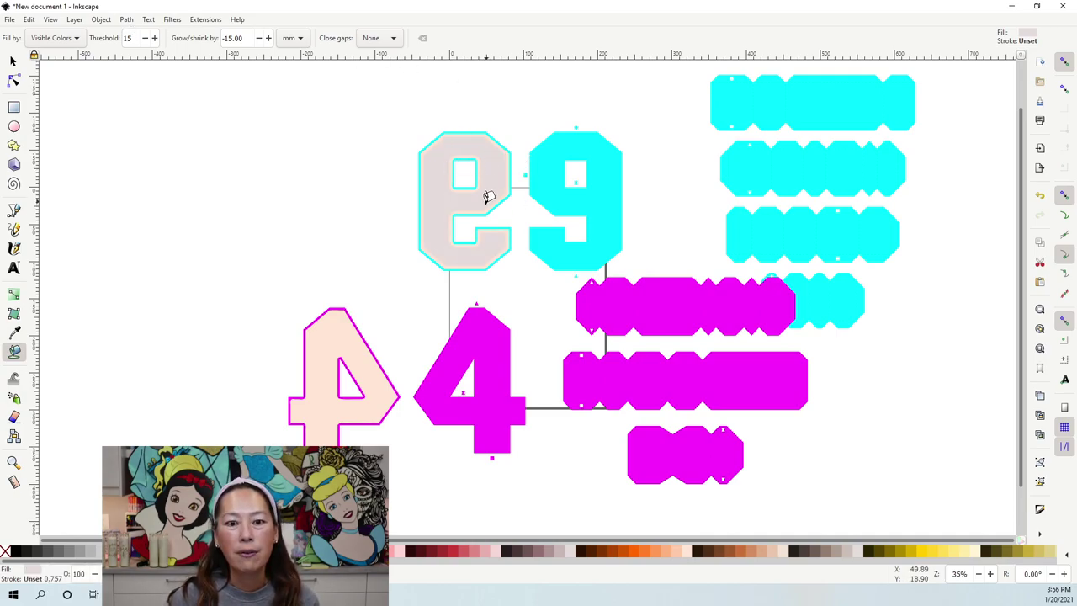
pyautogui.click(343, 339)
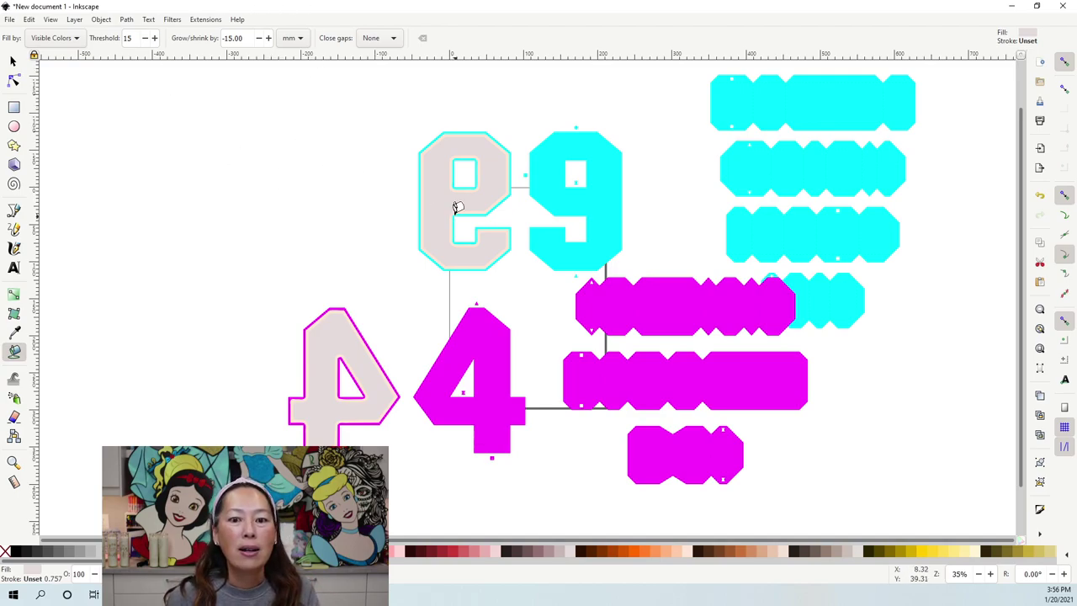
pyautogui.click(13, 61)
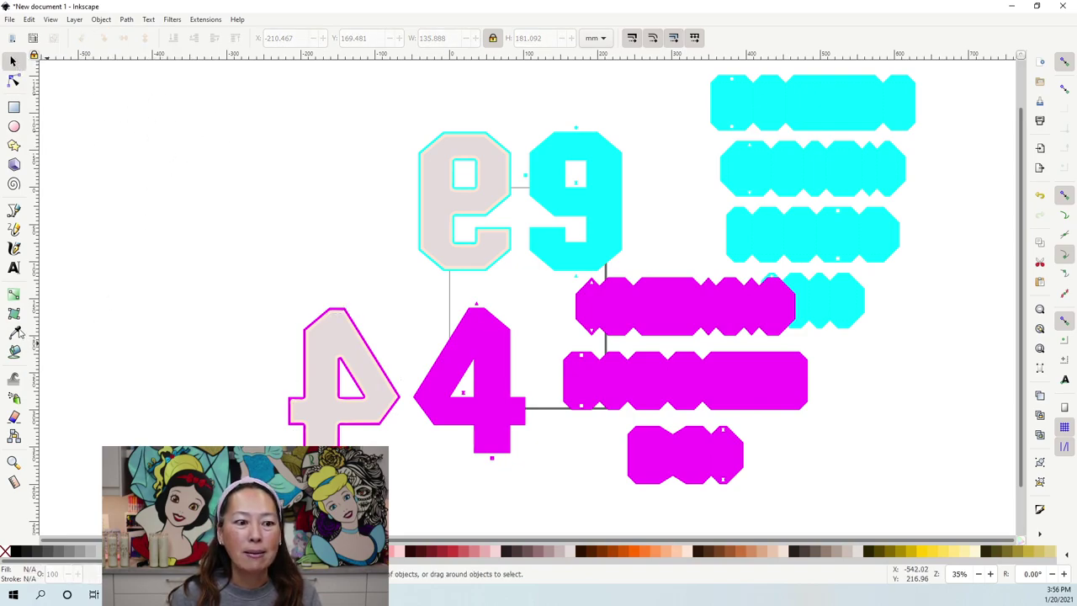
# - Bucket-fill the normally oriented 9 and 4 with brown, using a grow/shrink offset of -20 mm
pyautogui.click(14, 352)
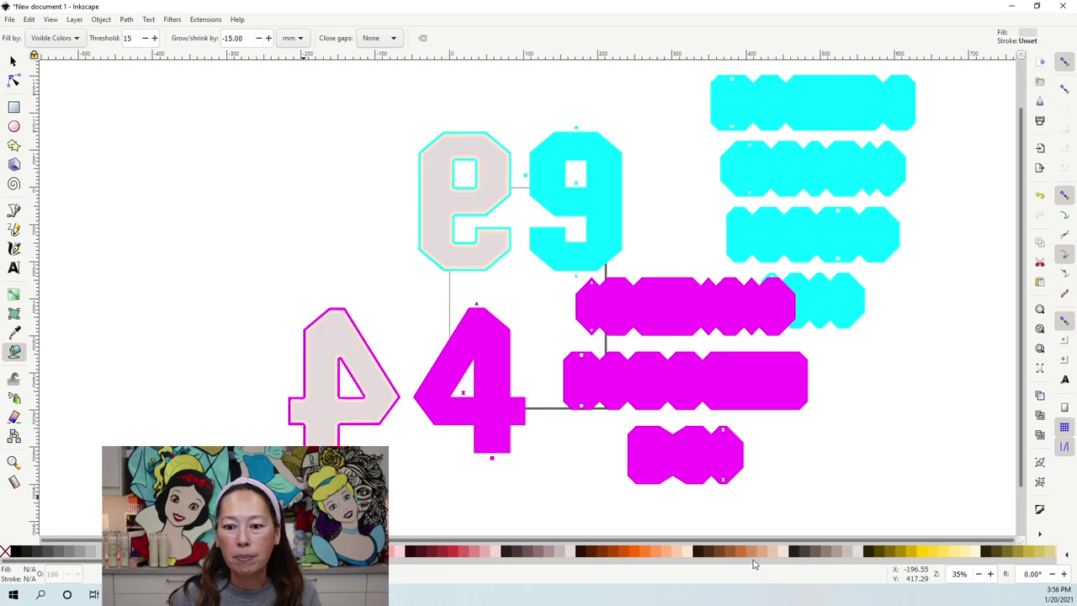
pyautogui.click(720, 557)
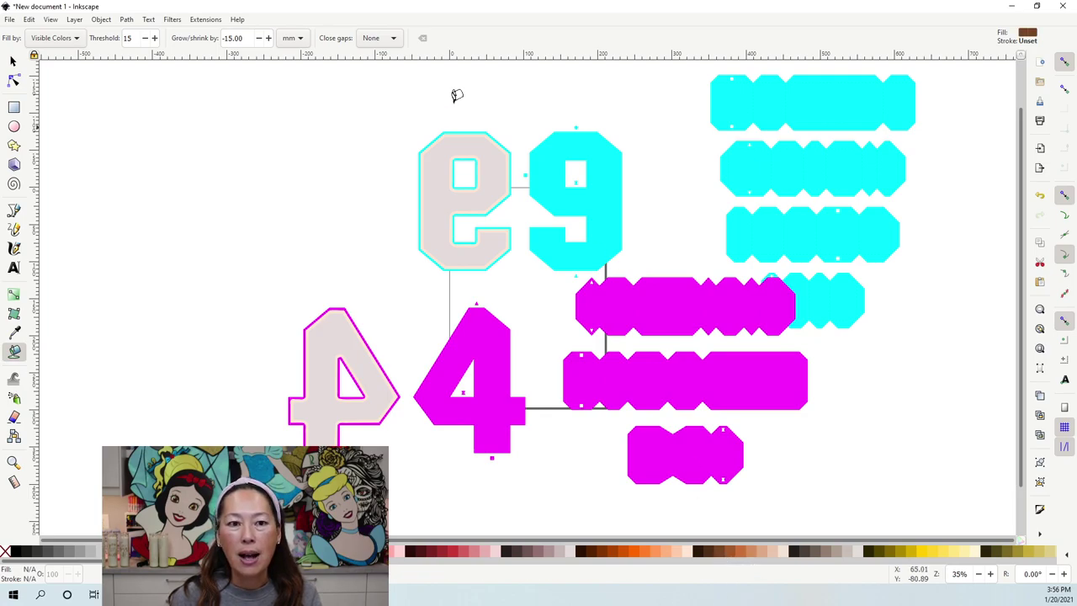
pyautogui.tripleClick(234, 38)
pyautogui.press('BackSpace')
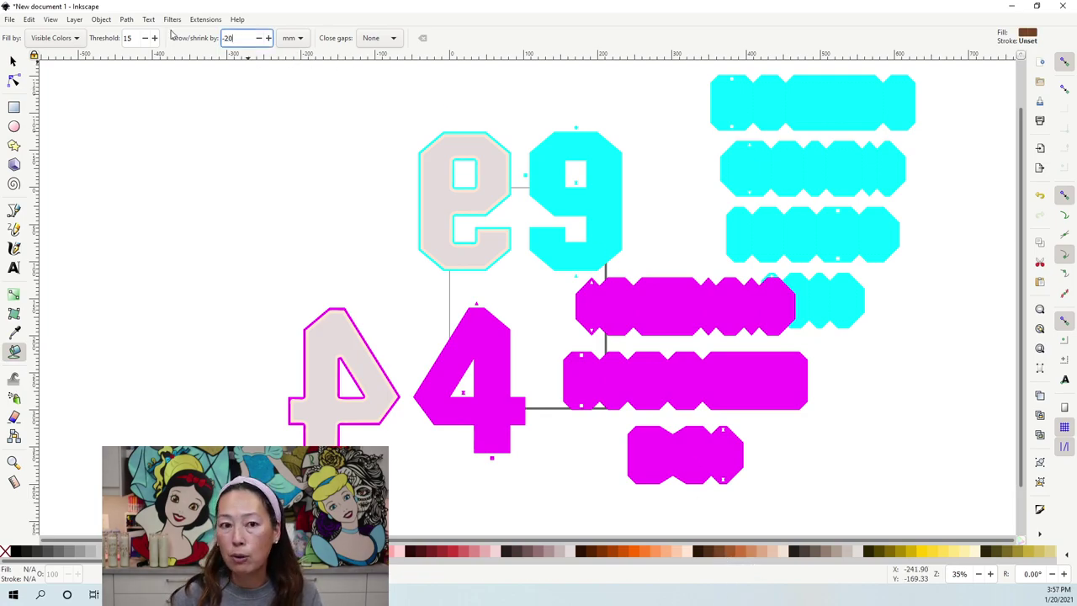
pyautogui.press('Return')
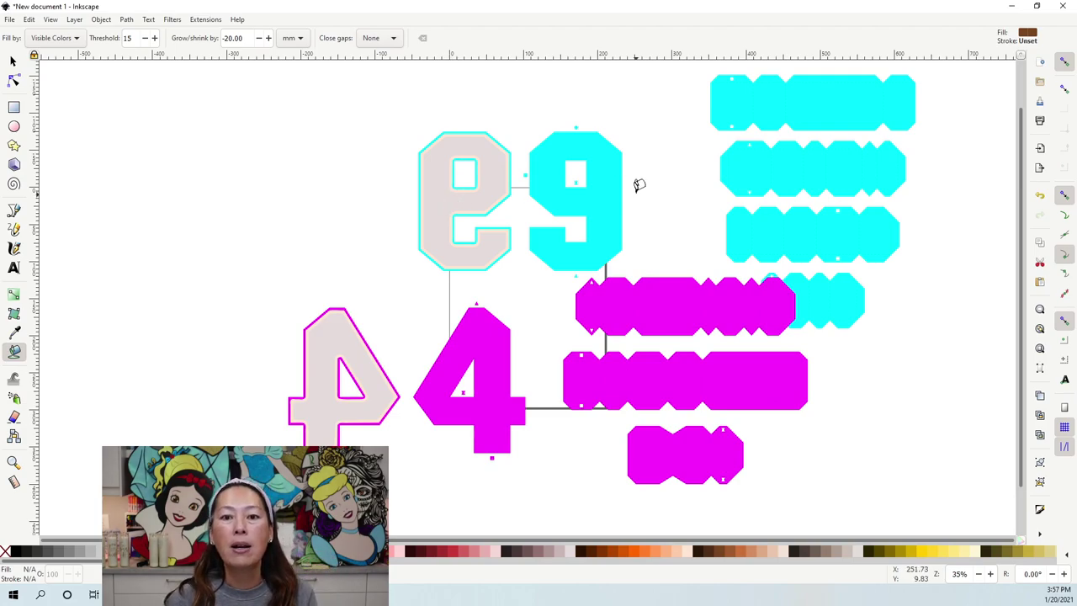
pyautogui.click(584, 136)
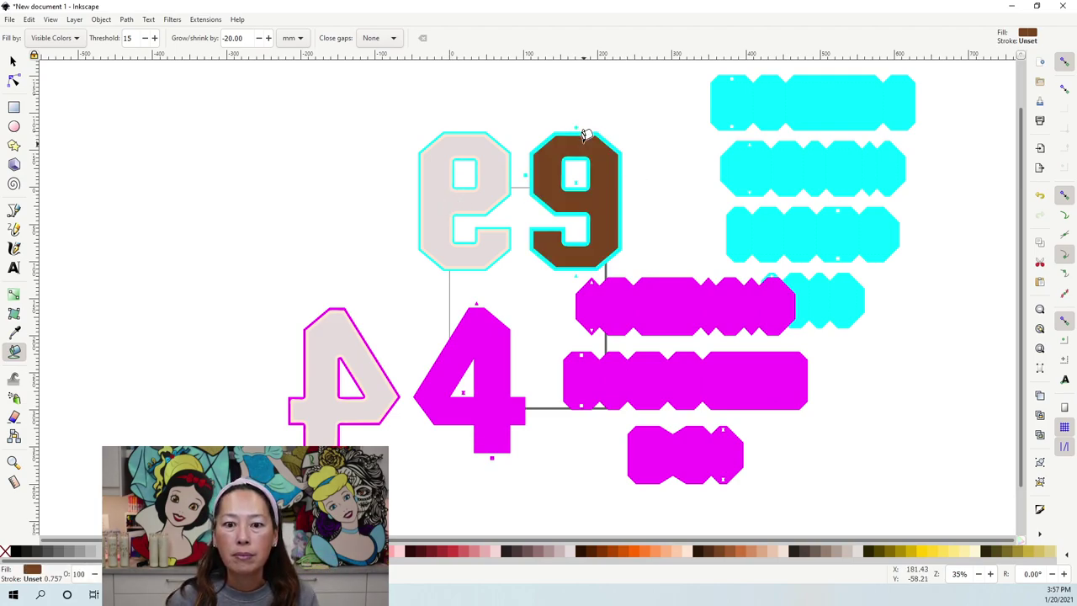
pyautogui.click(500, 359)
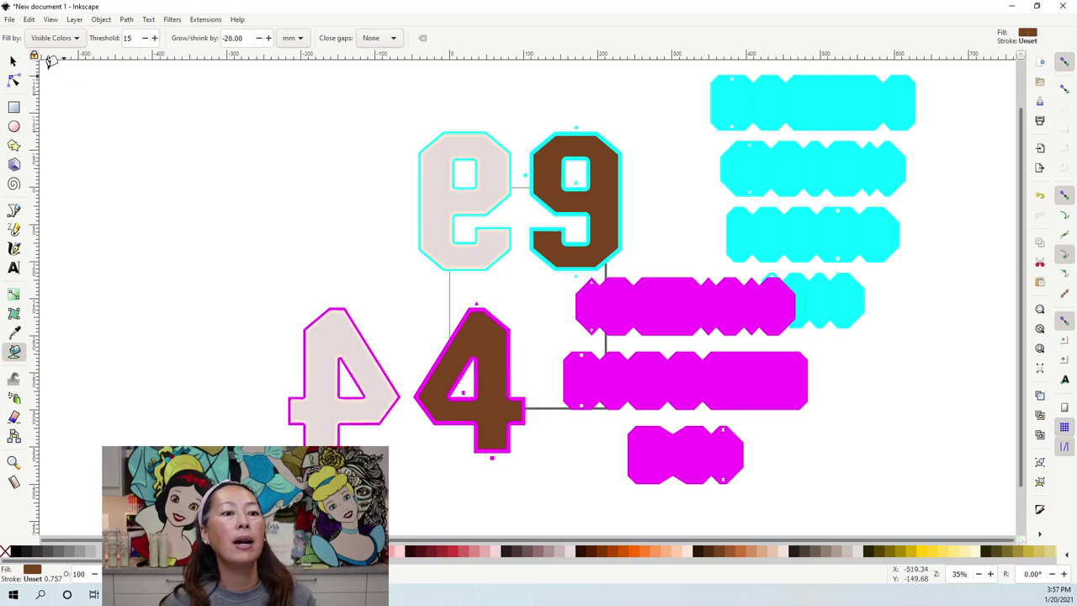
pyautogui.click(13, 62)
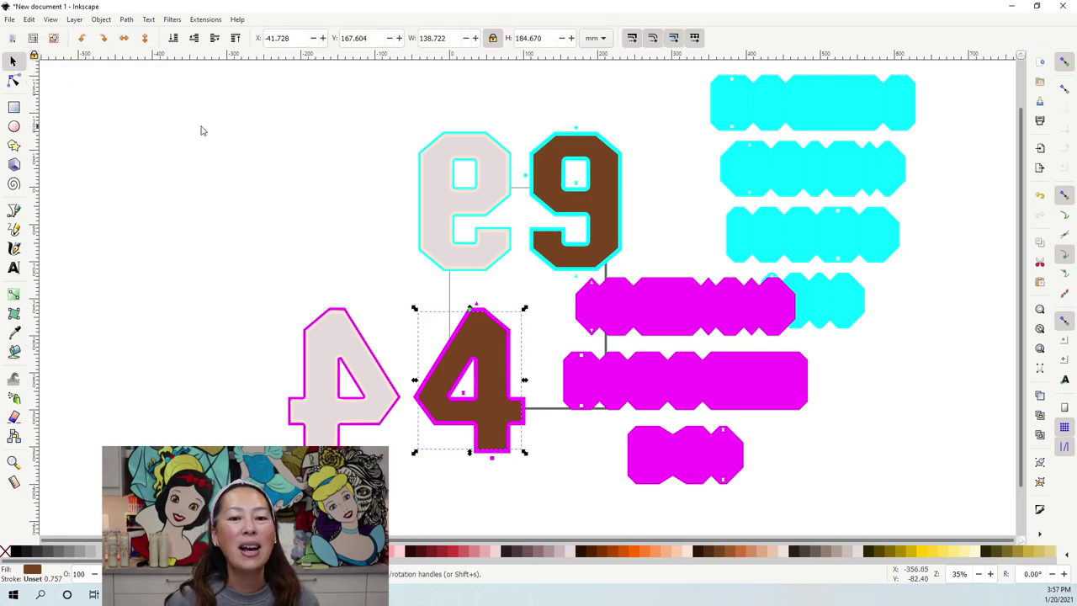
# - Select all the cyan and magenta artwork with its offset fills and convert the objects to paths
pyautogui.moveTo(113, 69); pyautogui.dragTo(873, 482)
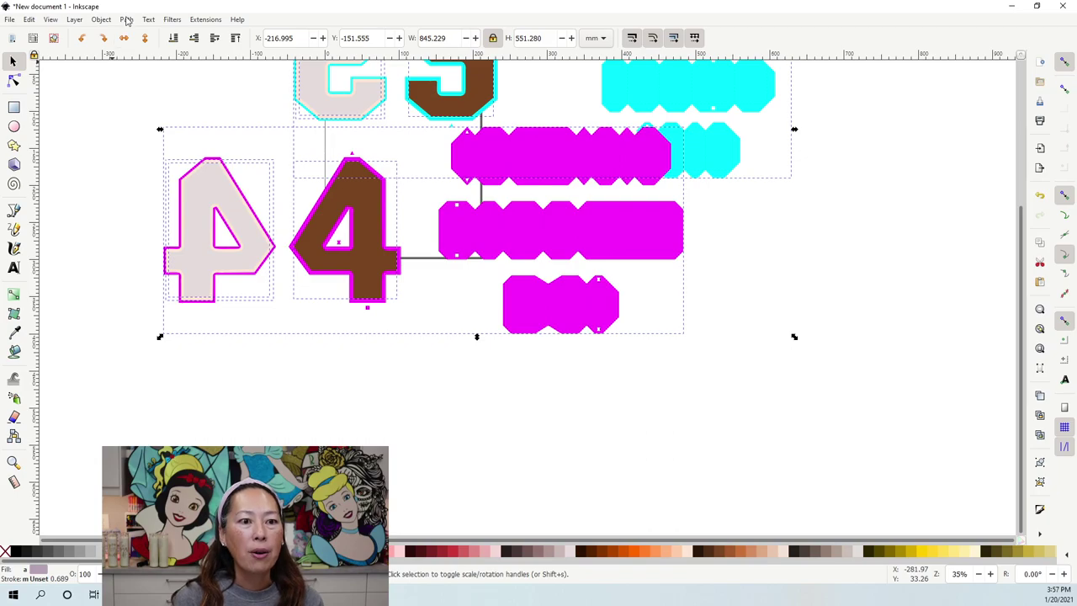
pyautogui.click(126, 19)
pyautogui.click(133, 33)
# - Save the document to the Desktop as an Inkscape SVG named "94 offset"
pyautogui.click(11, 19)
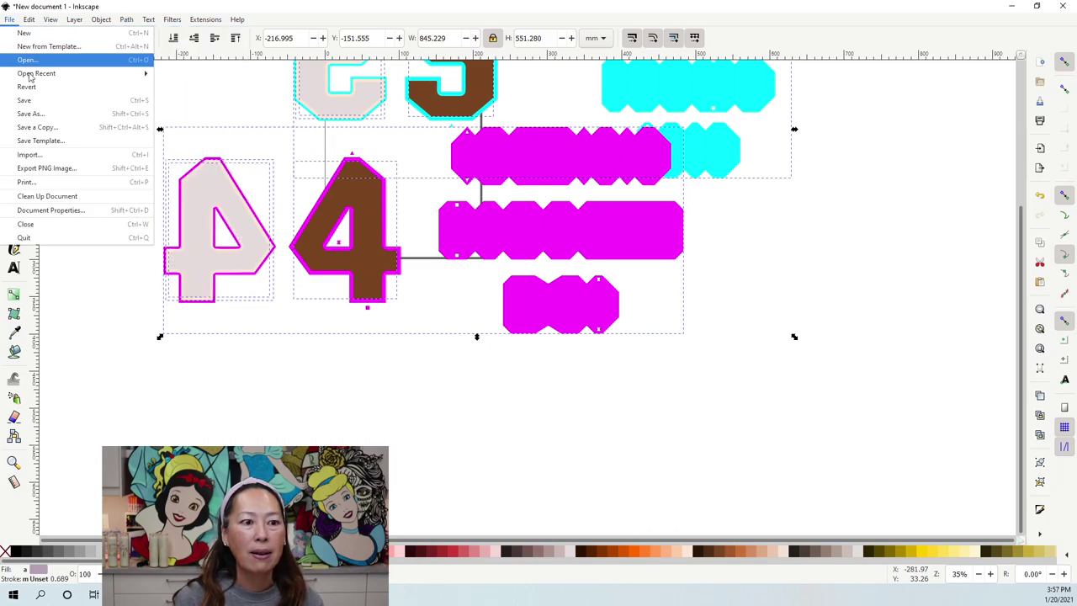
pyautogui.click(30, 114)
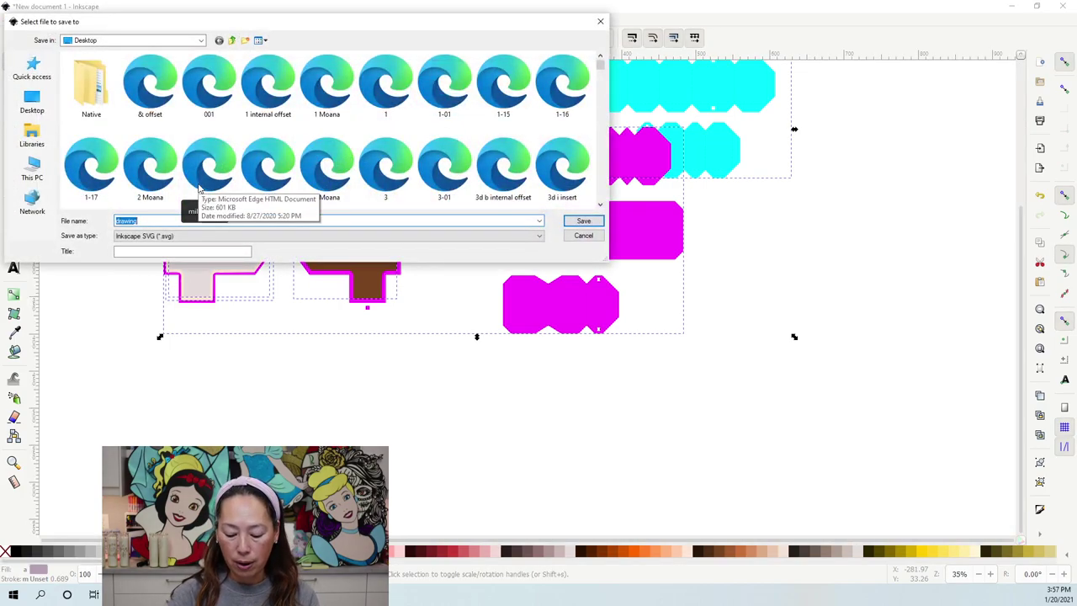
pyautogui.write('94 offset')
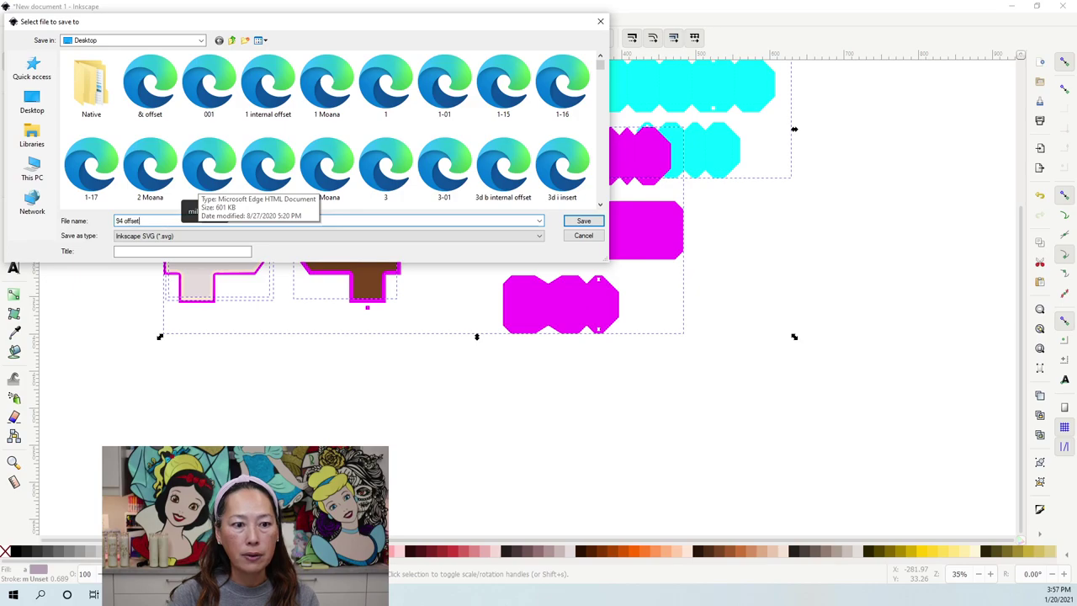
pyautogui.press('Return')
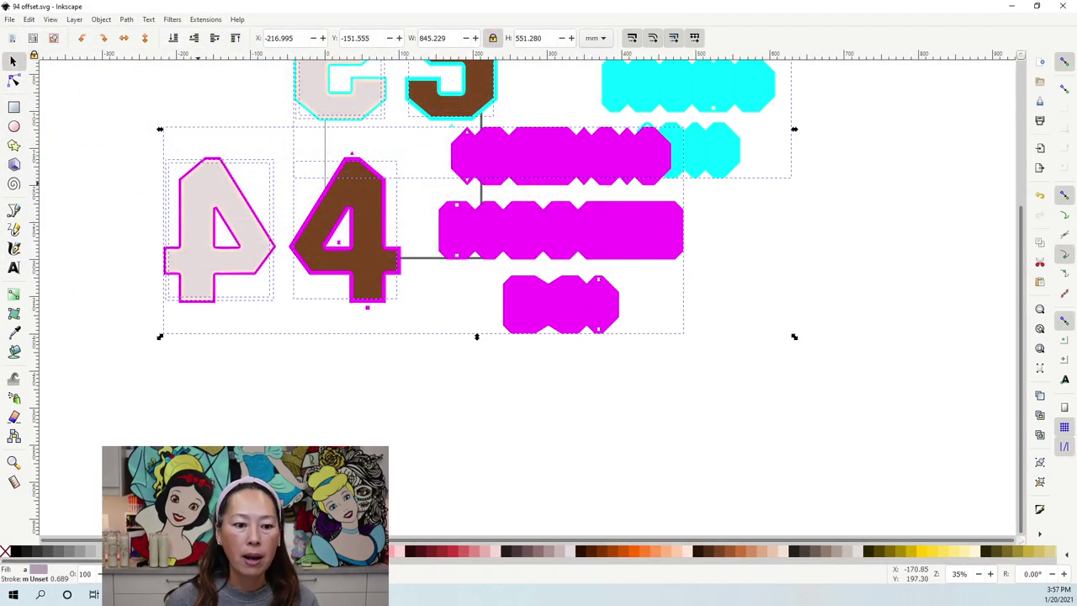
# - Switch to Cricut Design Space and load the "94 offset" file from the Desktop as an image upload
pyautogui.hotkey('alt', 'Tab')
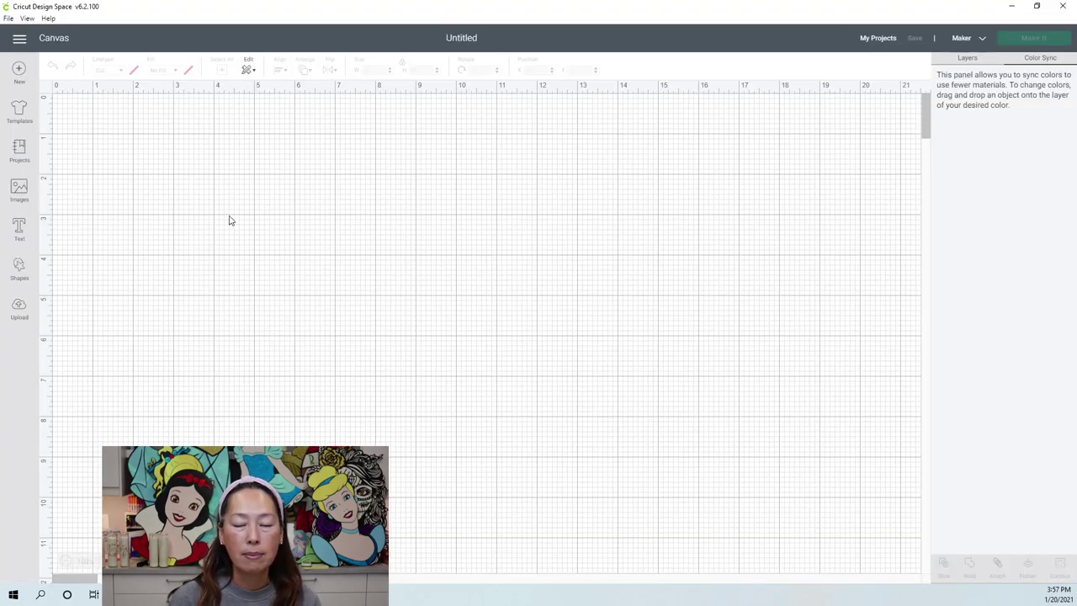
pyautogui.click(19, 307)
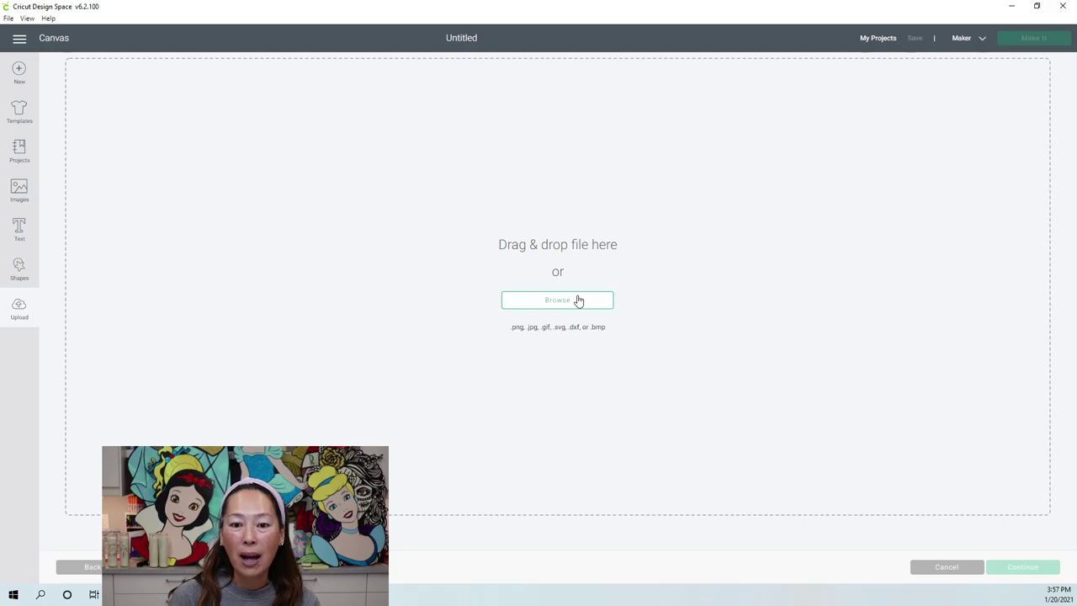
pyautogui.click(578, 300)
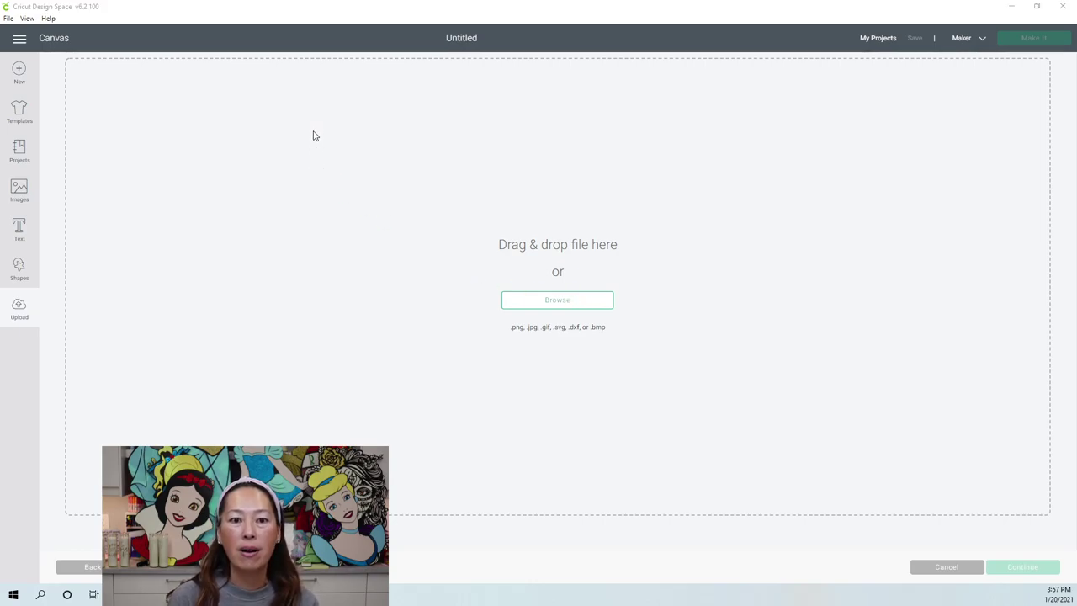
pyautogui.scroll(-5, 206, 110)
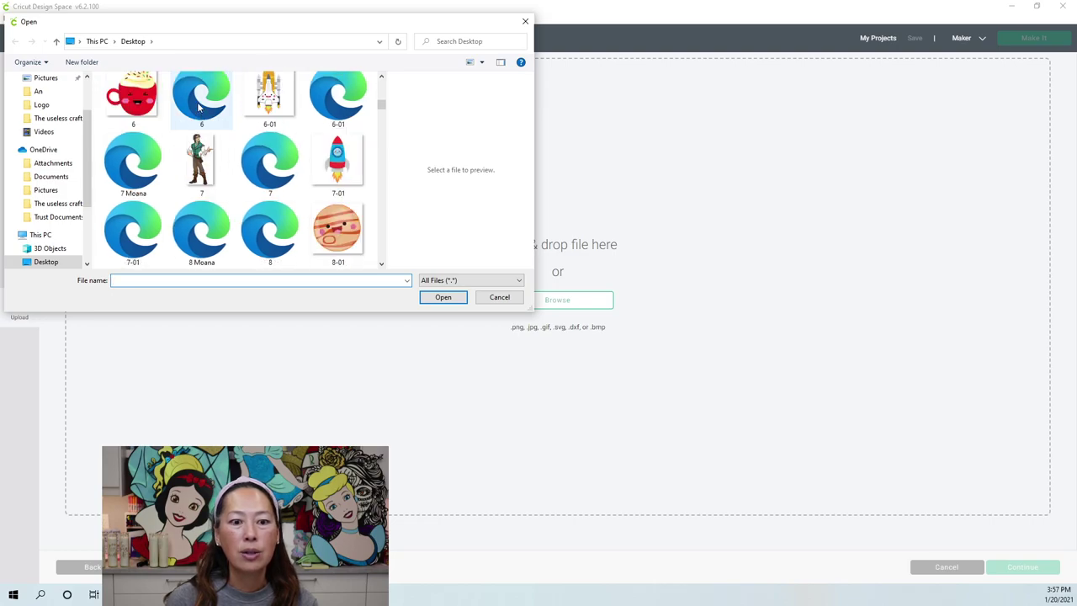
pyautogui.scroll(-3, 200, 107)
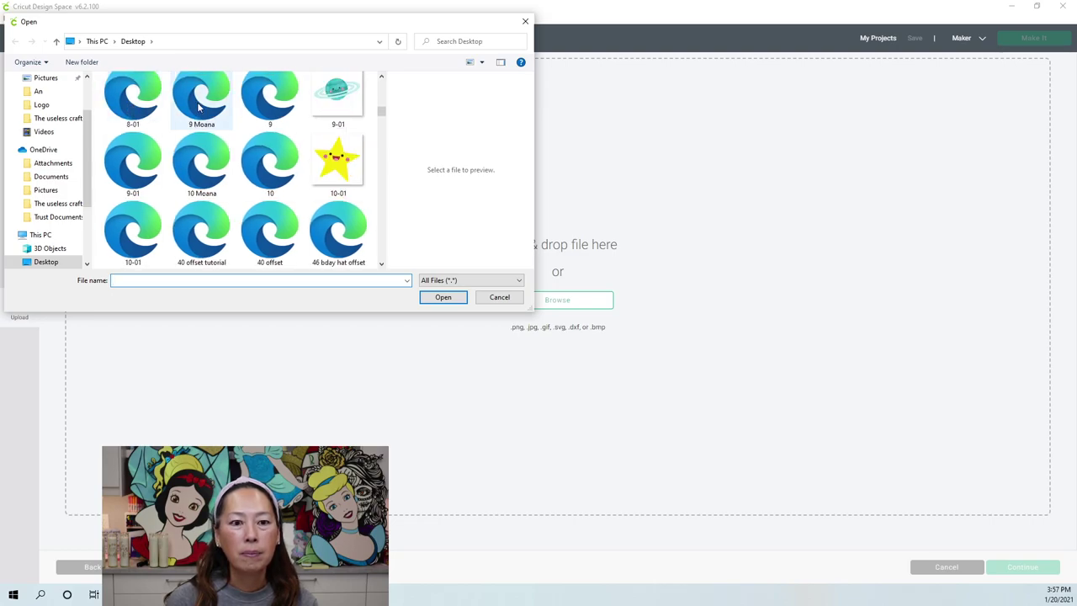
pyautogui.scroll(-3, 199, 107)
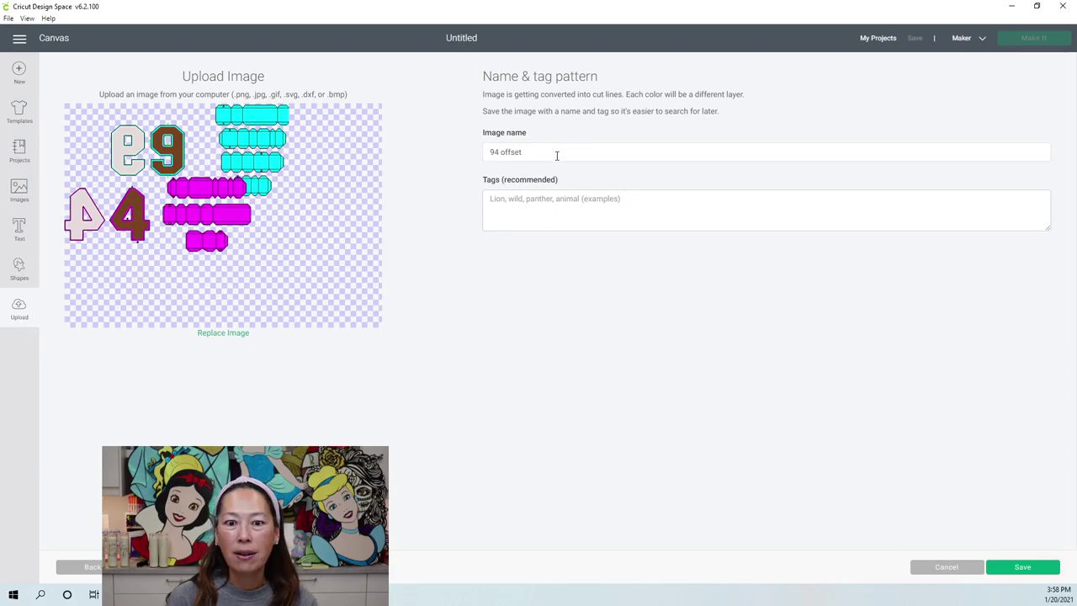
# - Save the "94 offset" image upload and insert it onto the canvas
pyautogui.click(1040, 571)
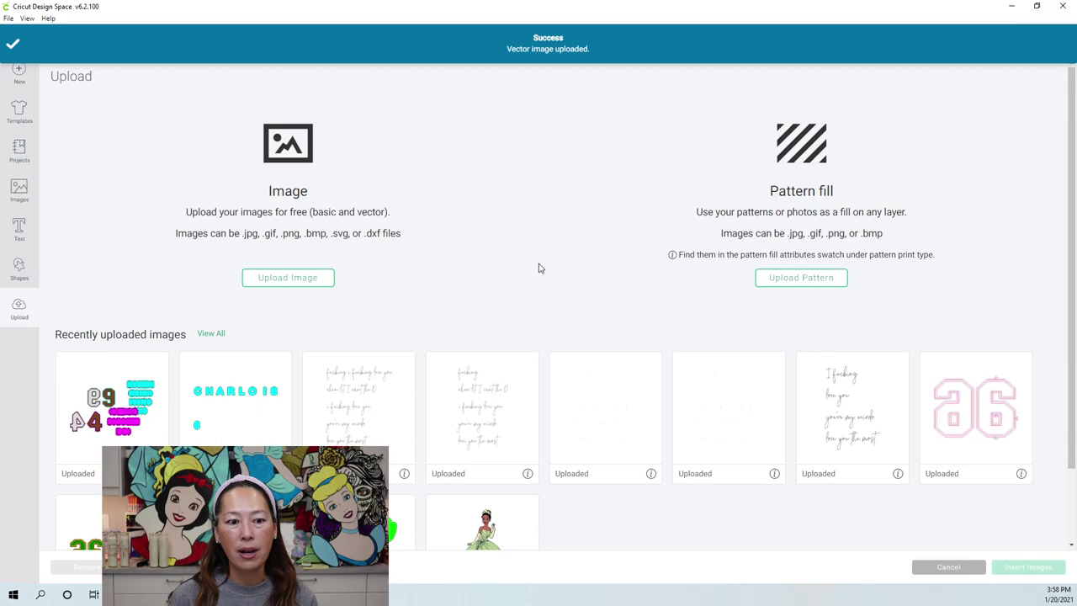
pyautogui.click(76, 471)
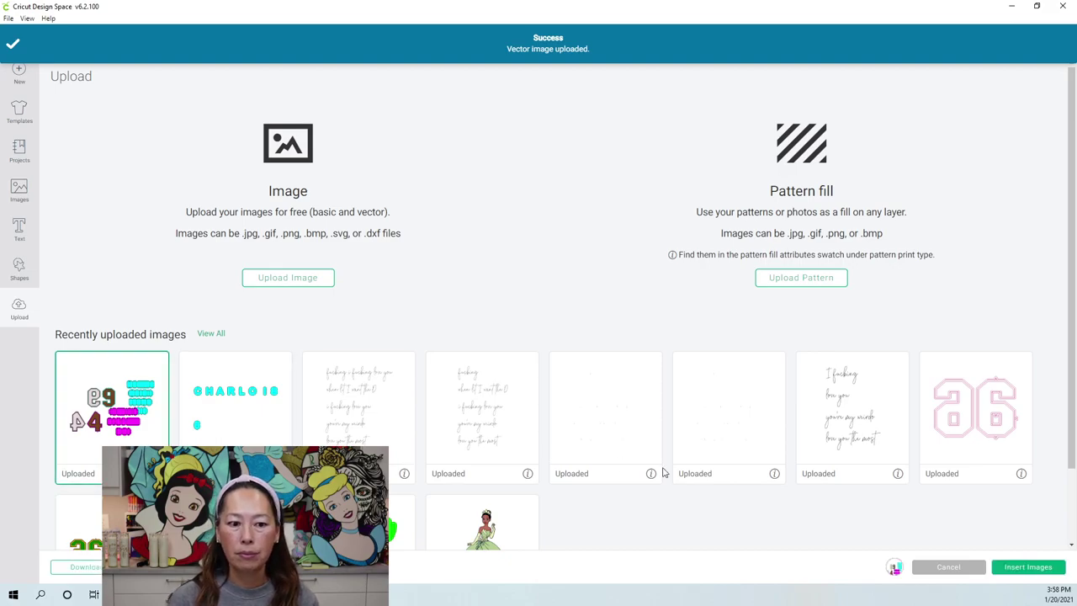
pyautogui.click(1034, 572)
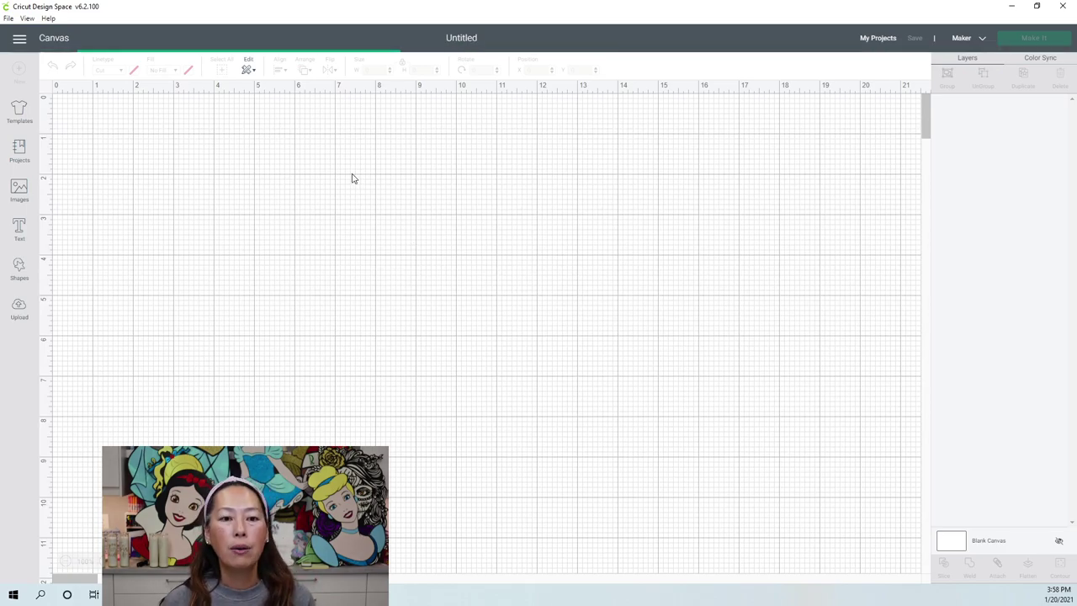
# - Move the inserted 94 artwork to about X 3.57, Y 1.326 on the canvas and ungroup it
pyautogui.moveTo(218, 205); pyautogui.dragTo(499, 334)
pyautogui.click(720, 222)
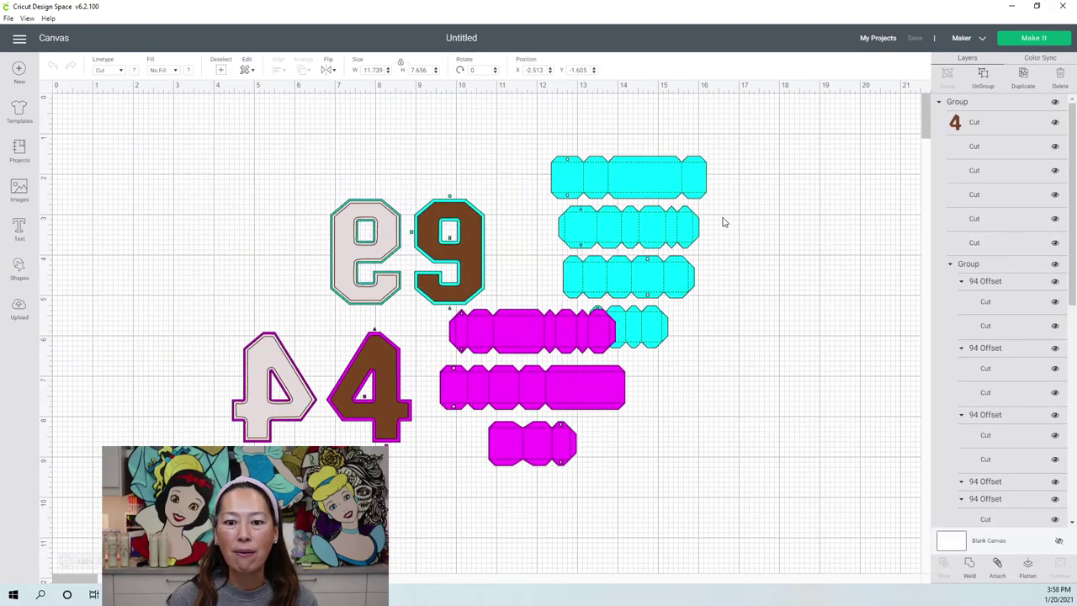
pyautogui.click(335, 208)
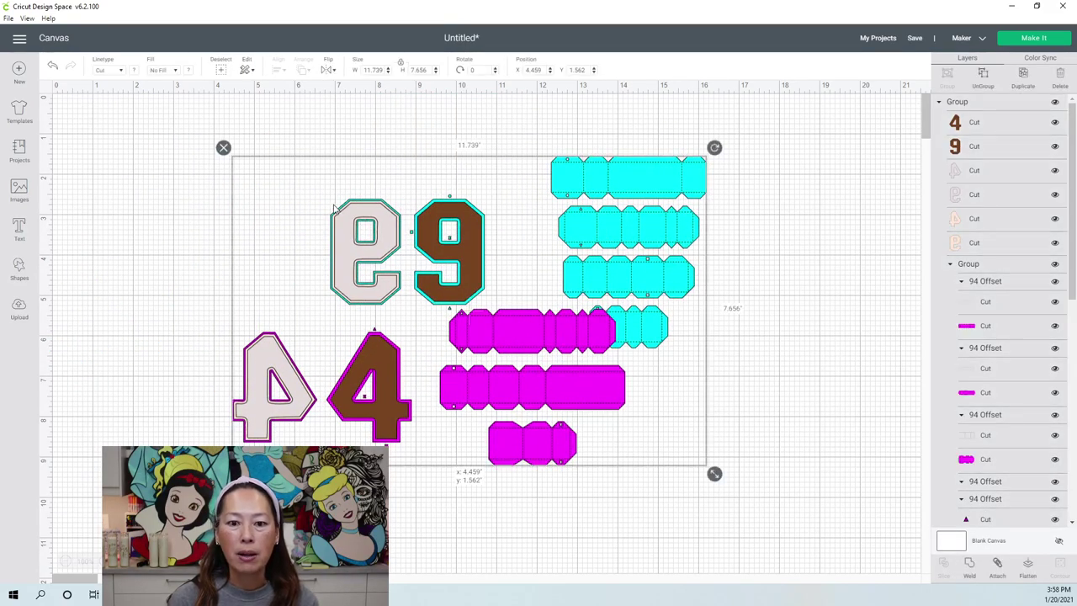
pyautogui.moveTo(334, 208); pyautogui.dragTo(298, 199)
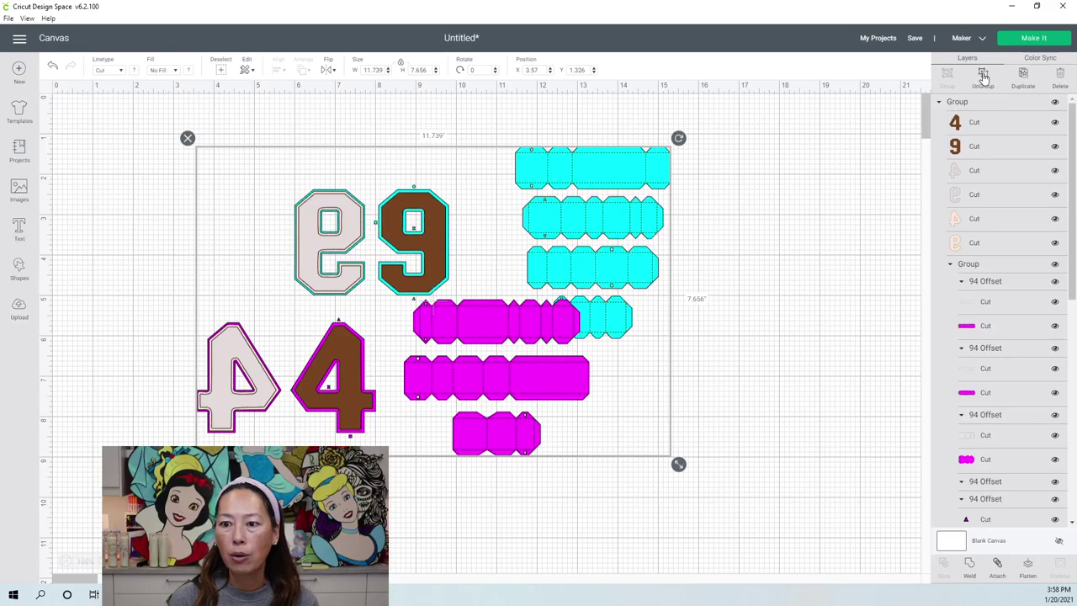
pyautogui.click(983, 77)
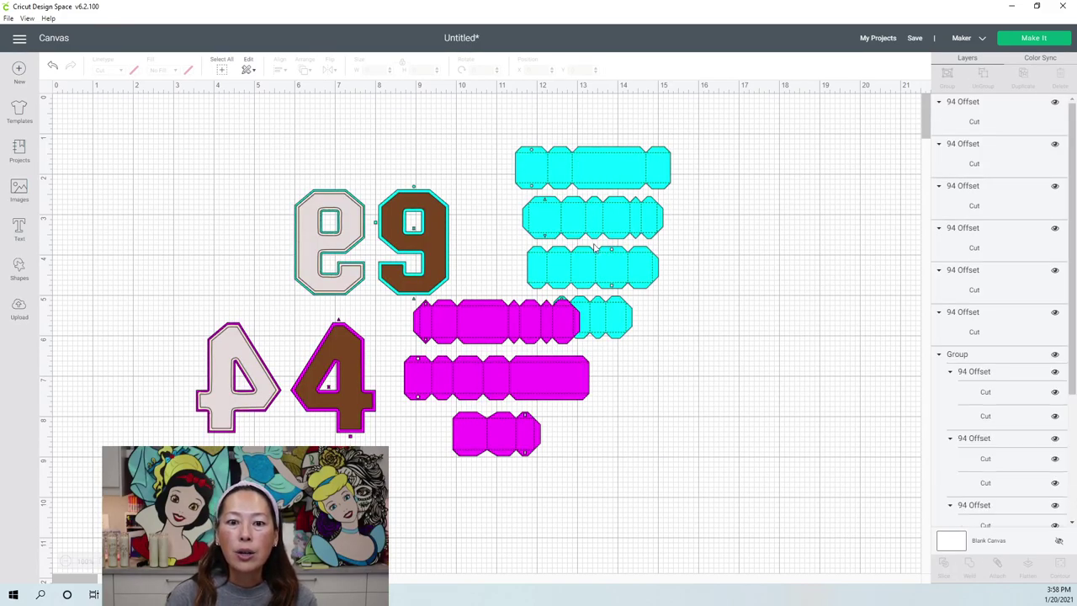
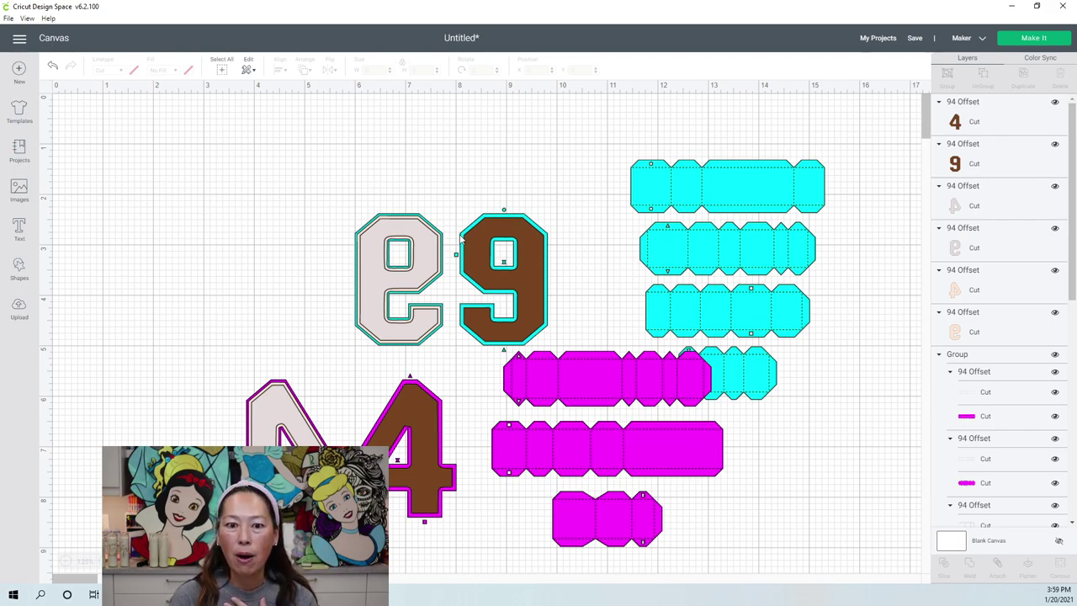
# - Delete the small triangle, hourglass and square marker layers from the magenta 4 group
pyautogui.scroll(-5, 1001, 194)
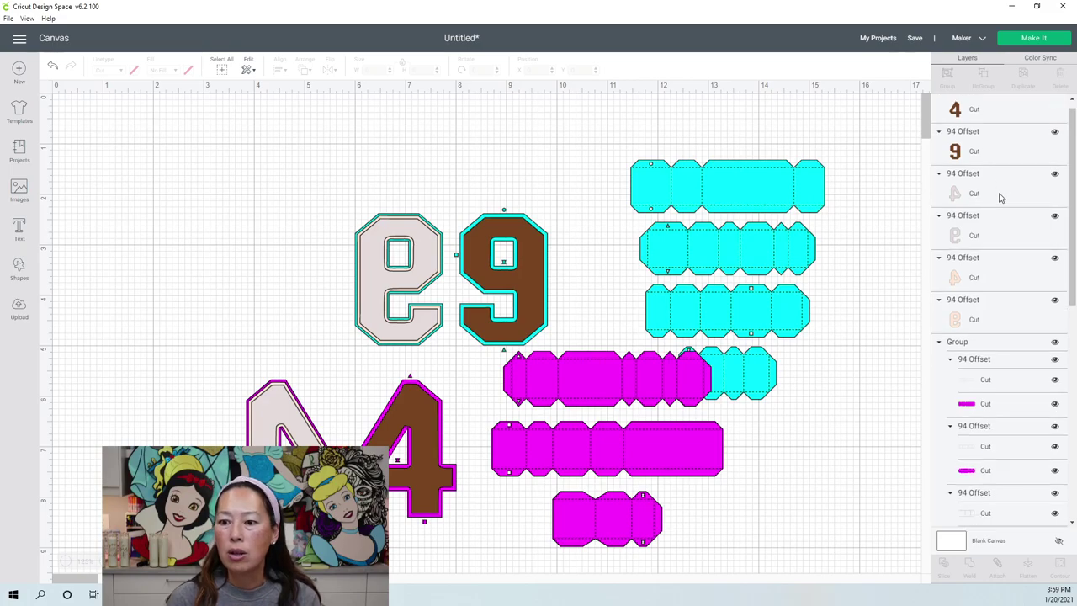
pyautogui.scroll(-1, 991, 222)
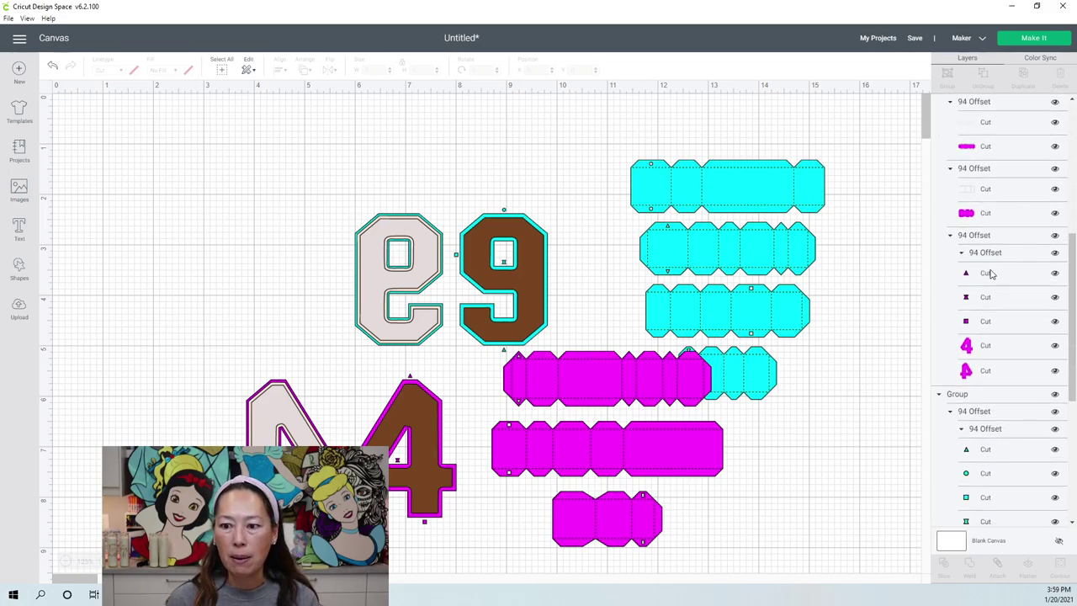
pyautogui.click(991, 273)
pyautogui.press('Delete')
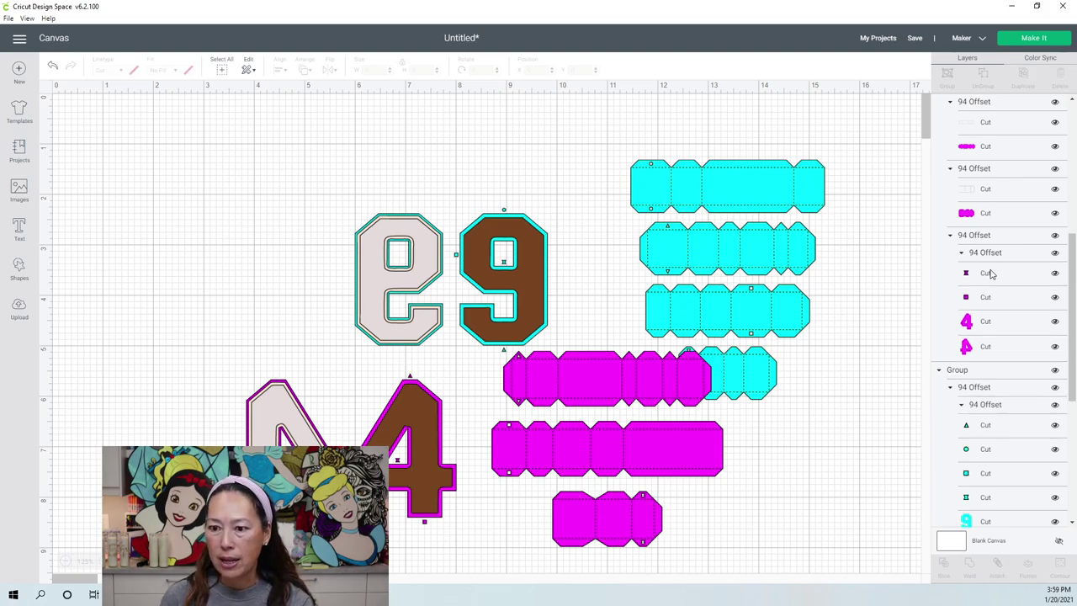
pyautogui.click(991, 274)
pyautogui.press('Delete')
pyautogui.click(991, 274)
pyautogui.press('Delete')
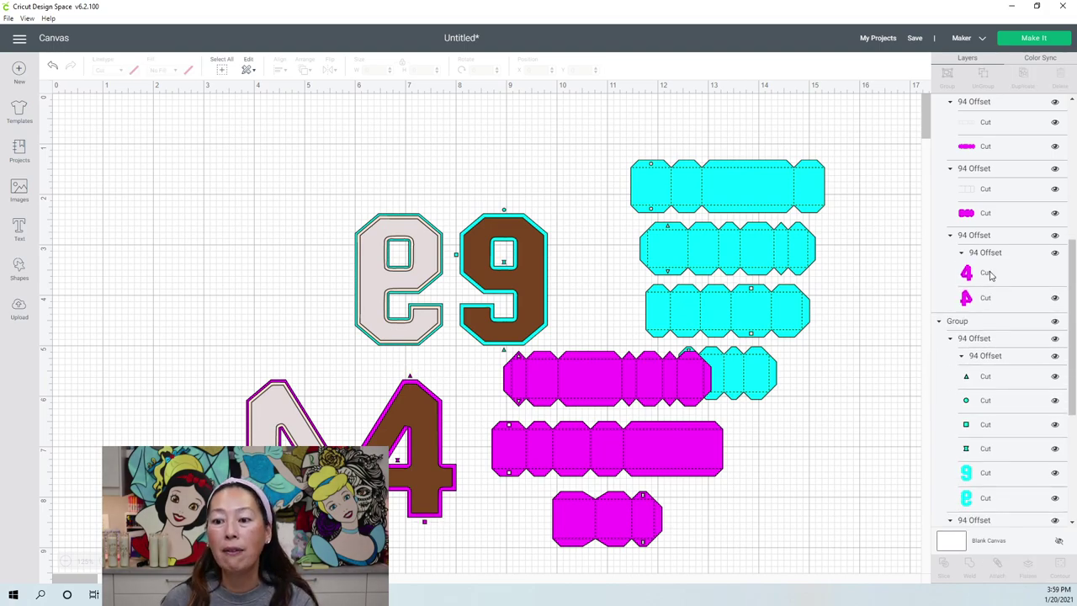
# - Delete the small triangle, circle, square and hourglass marker layers from the cyan 9 group
pyautogui.click(980, 379)
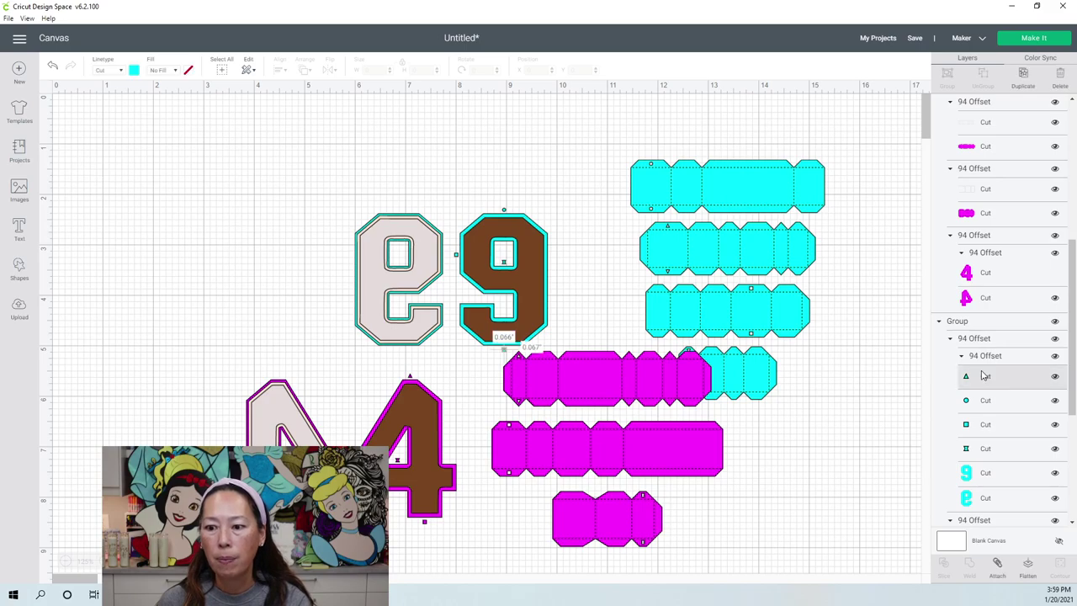
pyautogui.press('Delete')
pyautogui.click(981, 379)
pyautogui.press('Delete')
pyautogui.click(982, 379)
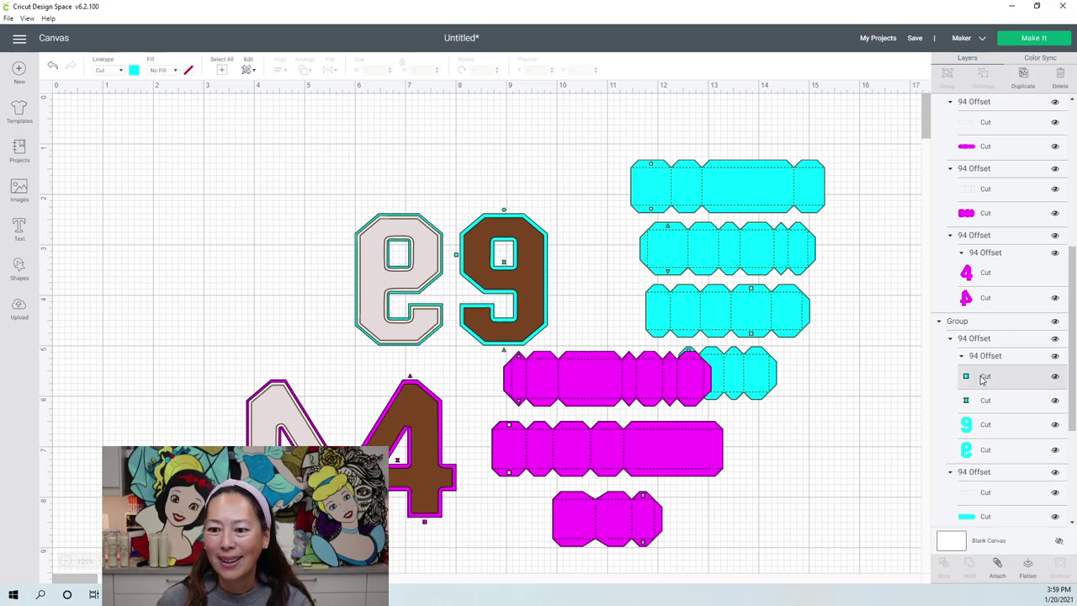
pyautogui.press('Delete')
pyautogui.click(981, 380)
pyautogui.press('Delete')
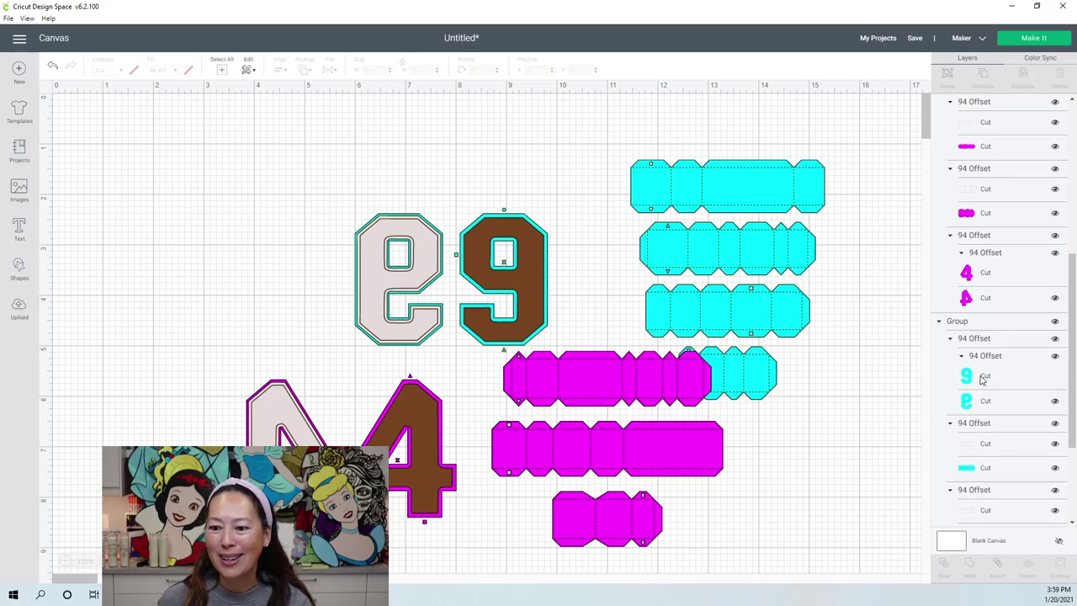
# - Examine which layers belong to the cyan 9 group, the magenta 4 group and the separate offset fills
pyautogui.scroll(-3, 982, 379)
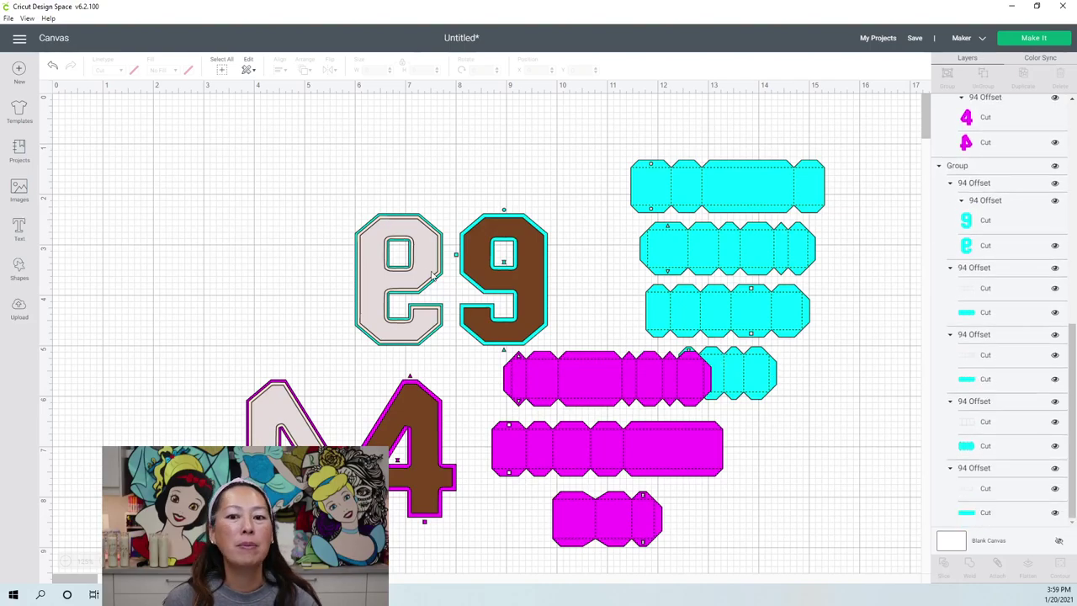
pyautogui.click(478, 256)
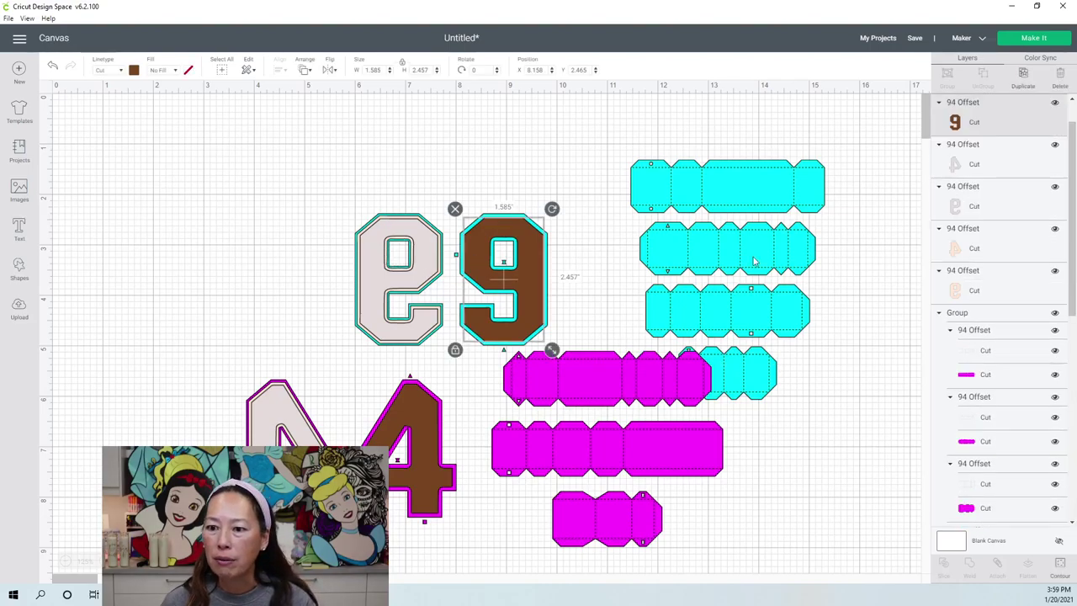
pyautogui.scroll(-7, 966, 245)
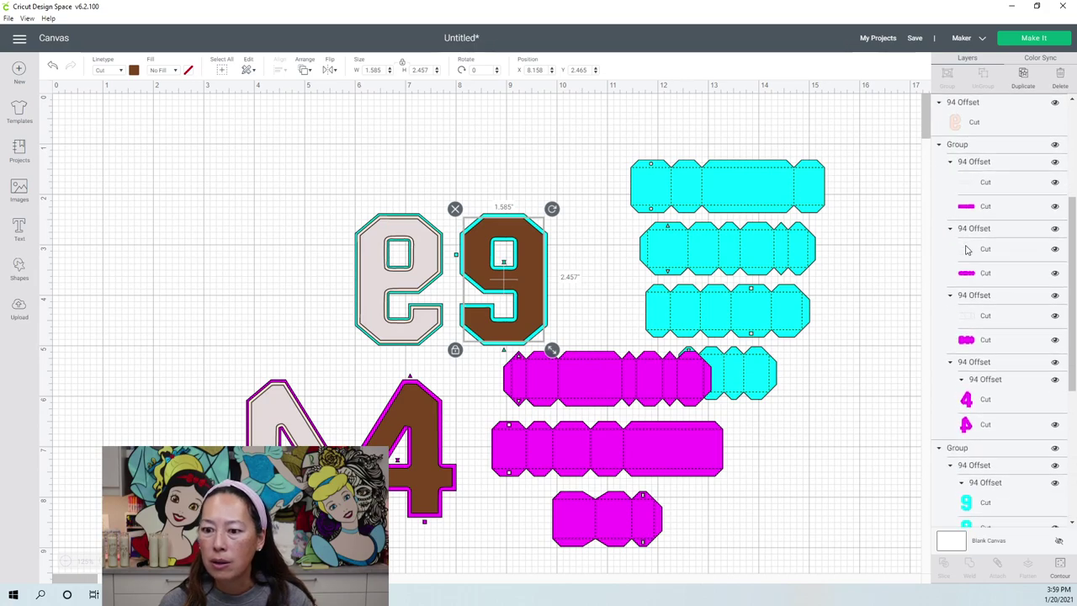
pyautogui.scroll(-2, 966, 246)
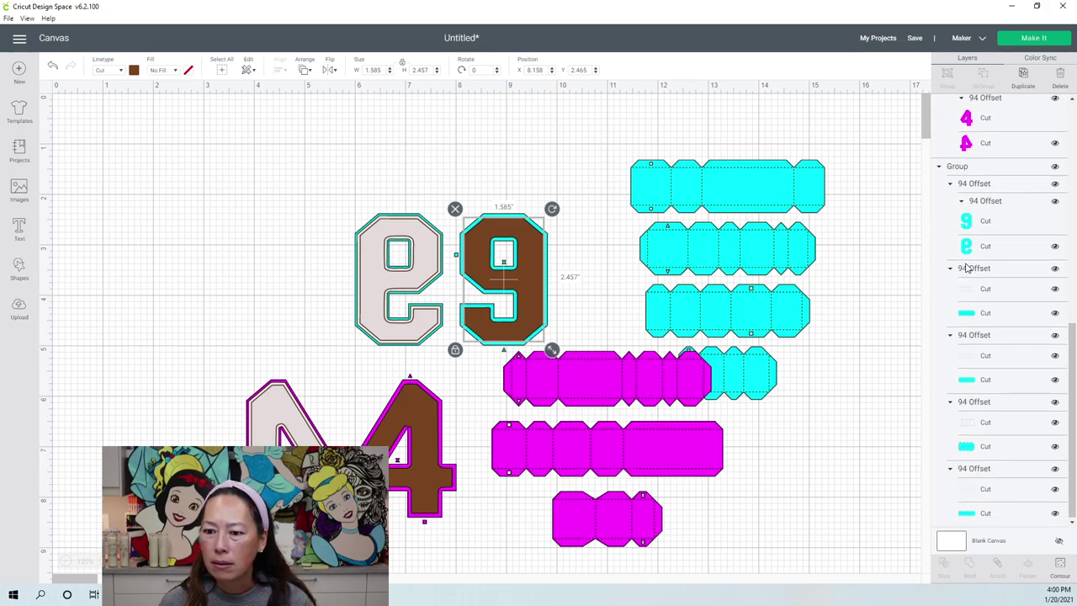
pyautogui.scroll(5, 966, 267)
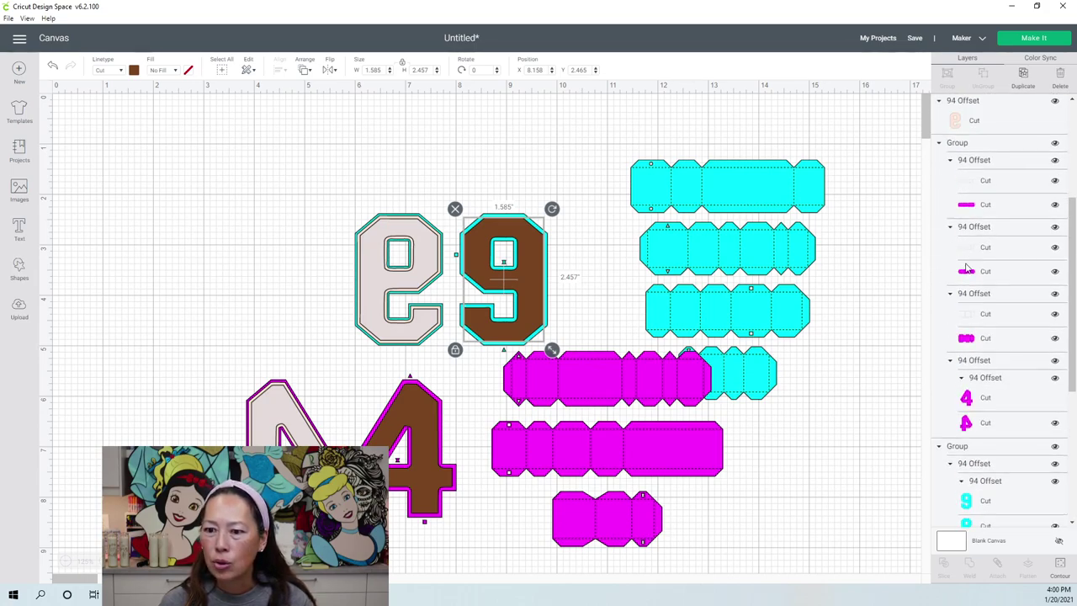
pyautogui.scroll(4, 966, 267)
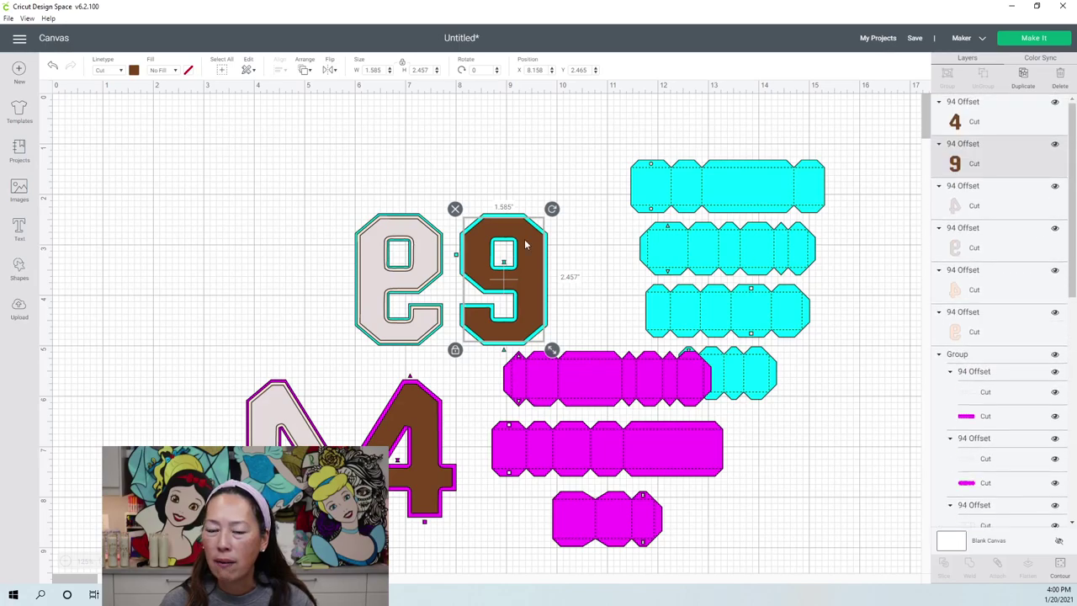
pyautogui.click(453, 261)
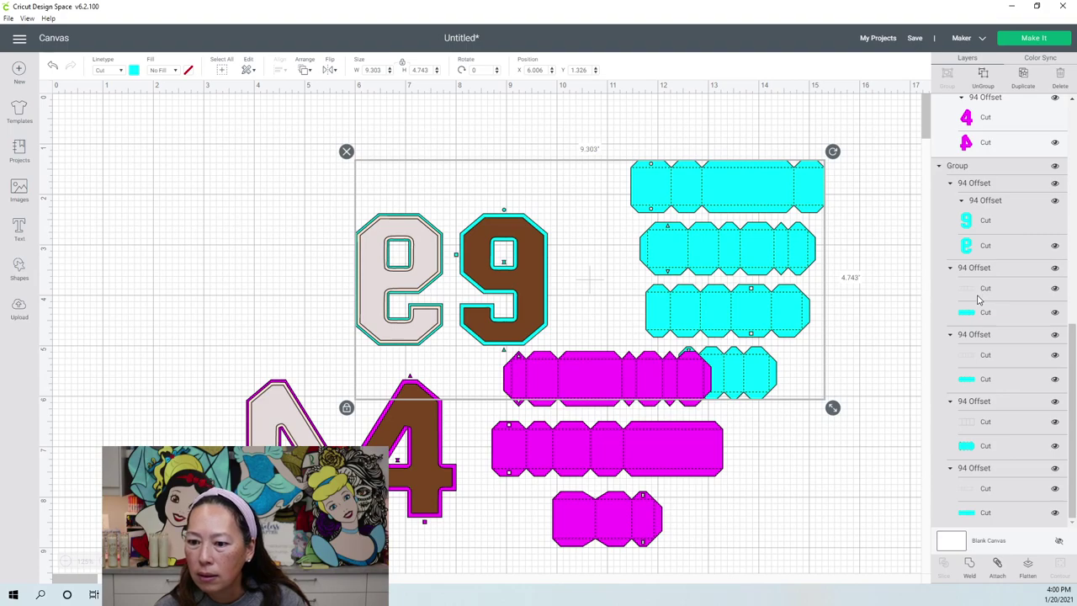
pyautogui.moveTo(1074, 394); pyautogui.dragTo(1075, 168)
pyautogui.click(290, 256)
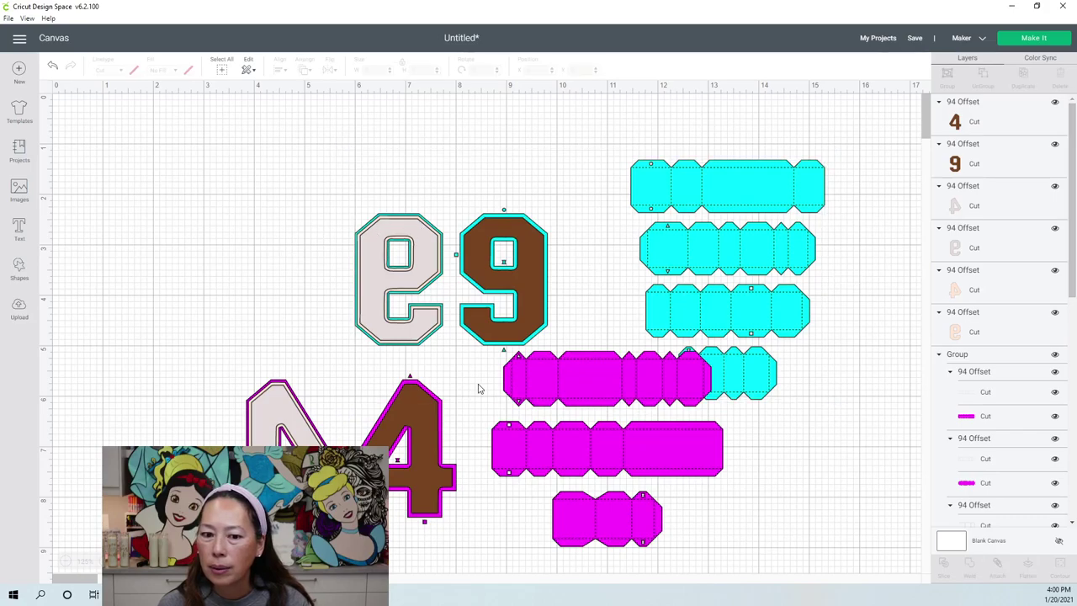
pyautogui.click(562, 385)
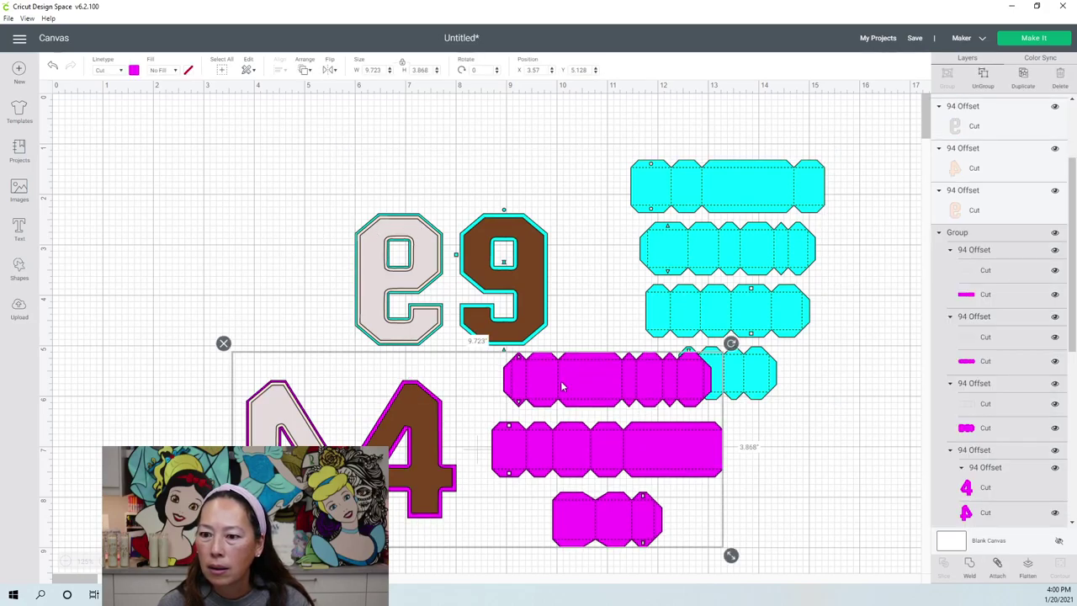
pyautogui.scroll(-3, 1014, 410)
pyautogui.scroll(-3, 1014, 410)
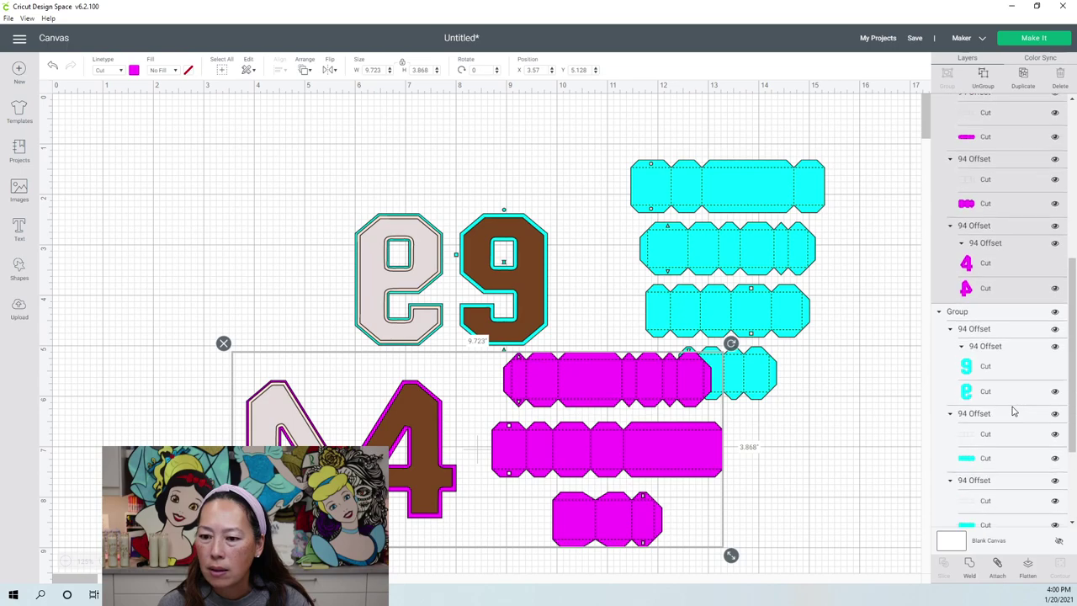
pyautogui.scroll(10, 1014, 410)
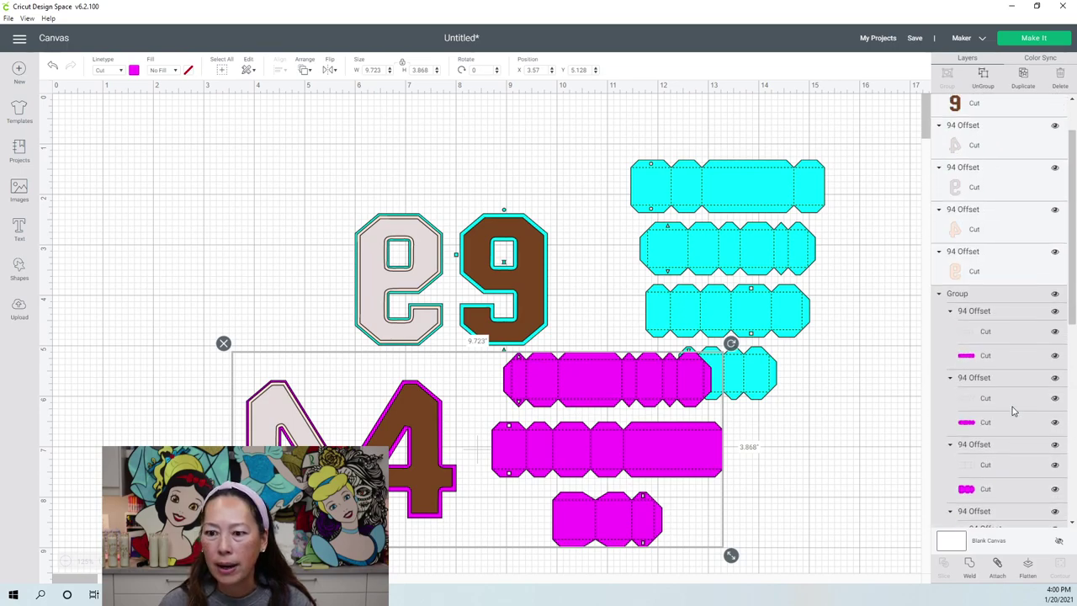
pyautogui.click(238, 257)
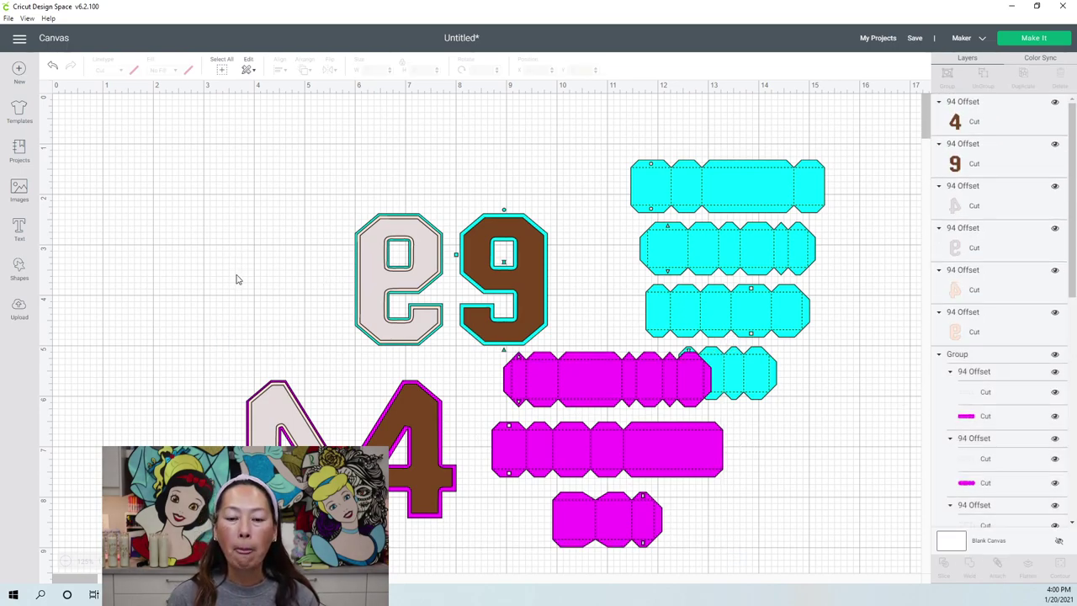
# - Ungroup the cyan group so the 9s are separate from their side strips
pyautogui.click(352, 229)
pyautogui.click(362, 236)
pyautogui.click(581, 195)
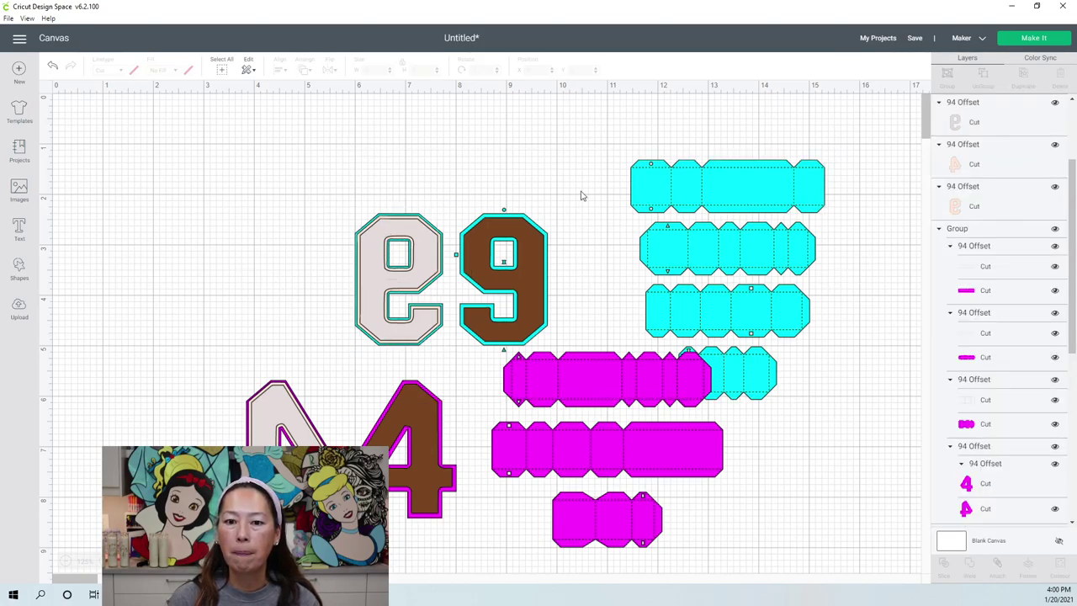
pyautogui.click(760, 210)
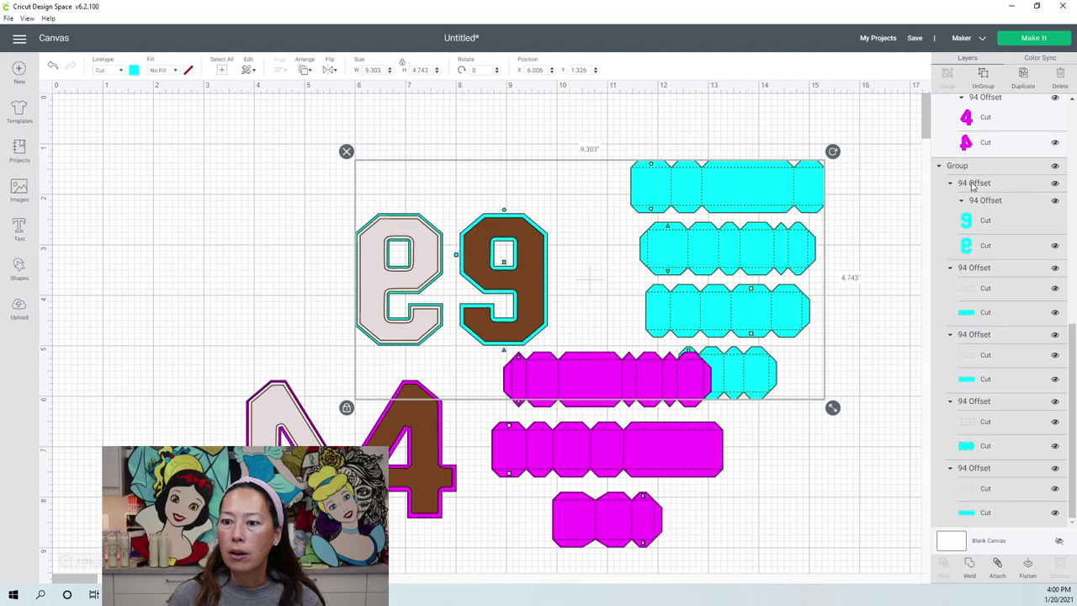
pyautogui.click(987, 76)
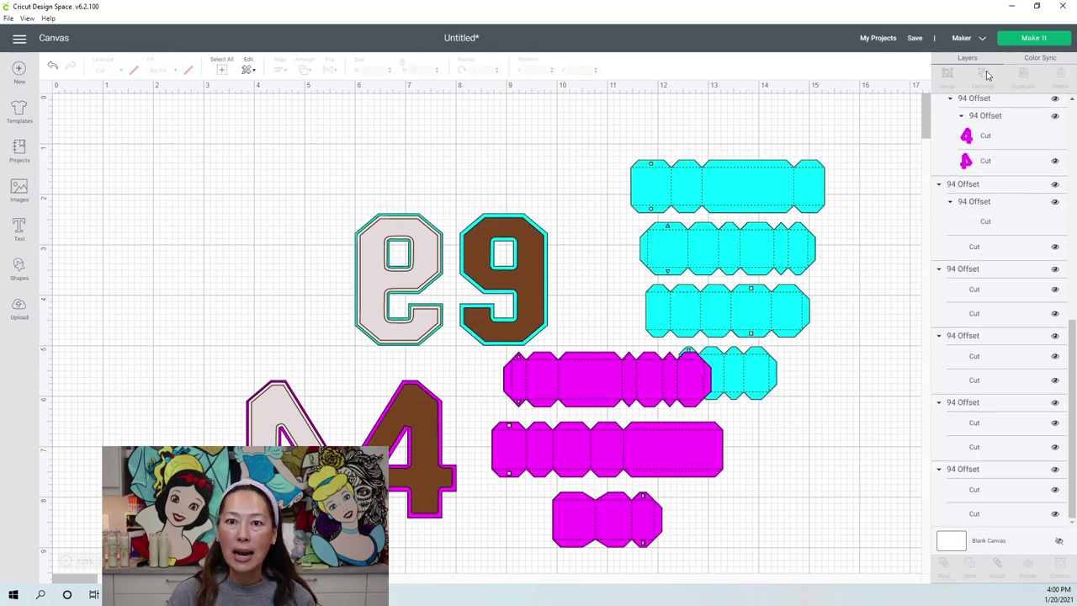
# - Select both the normal and mirrored 9 together with their offset layers
pyautogui.click(520, 245)
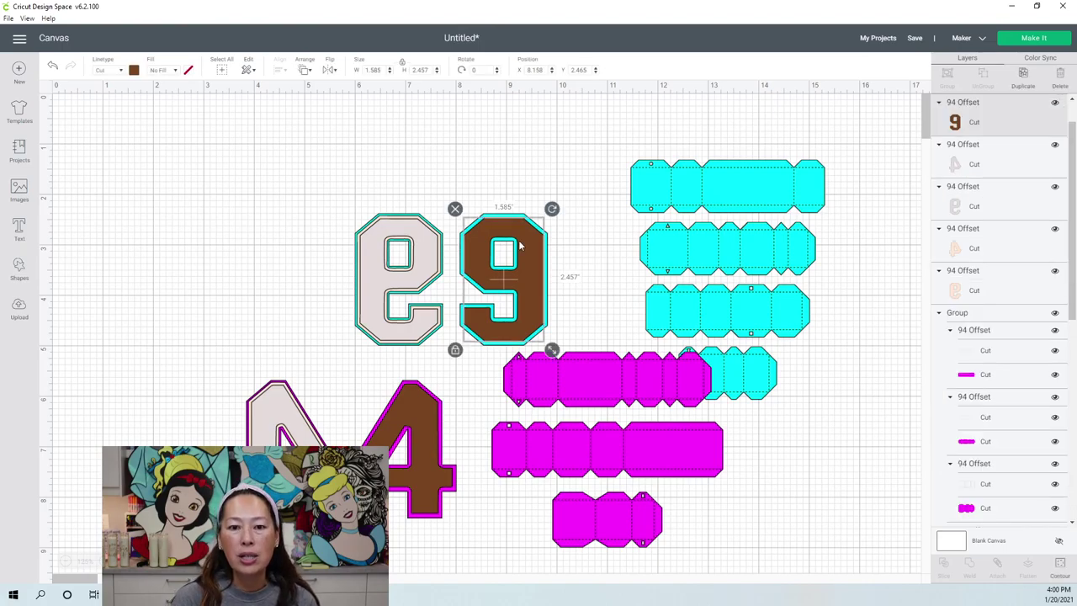
pyautogui.click(314, 192)
pyautogui.moveTo(315, 191); pyautogui.dragTo(404, 341)
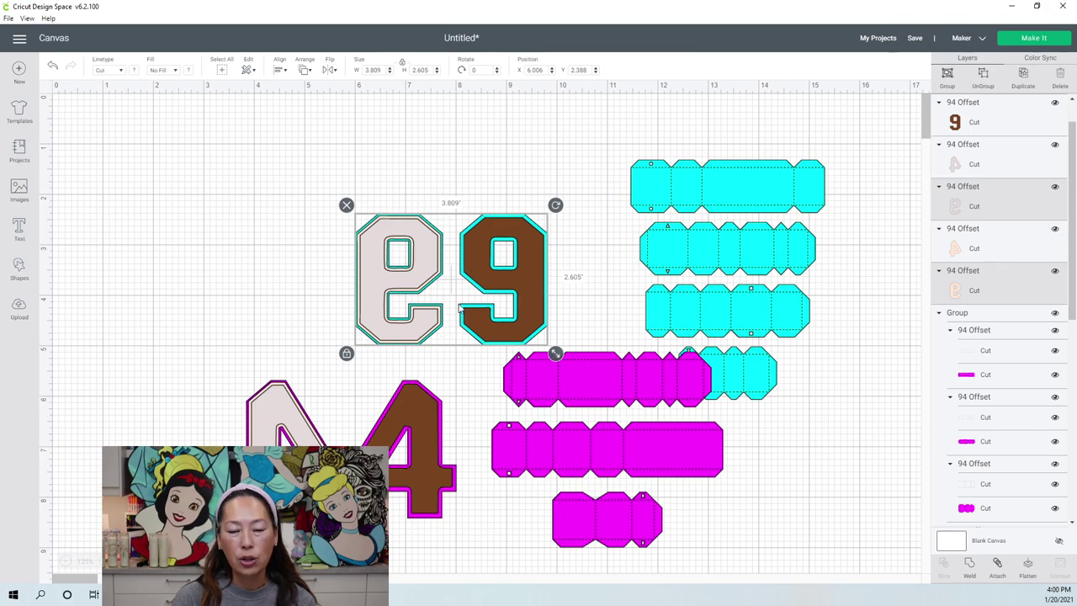
# - Ungroup the magenta group so the 4s are separate from their side strips, and select both 4s with their offset layers
pyautogui.moveTo(210, 384); pyautogui.dragTo(723, 548)
pyautogui.click(188, 427)
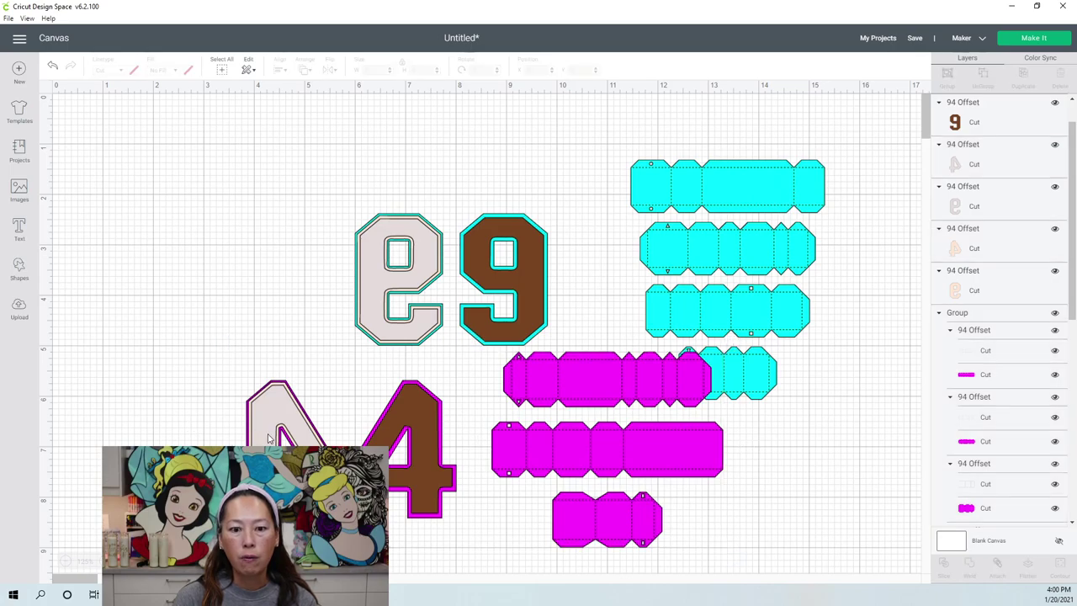
pyautogui.click(271, 438)
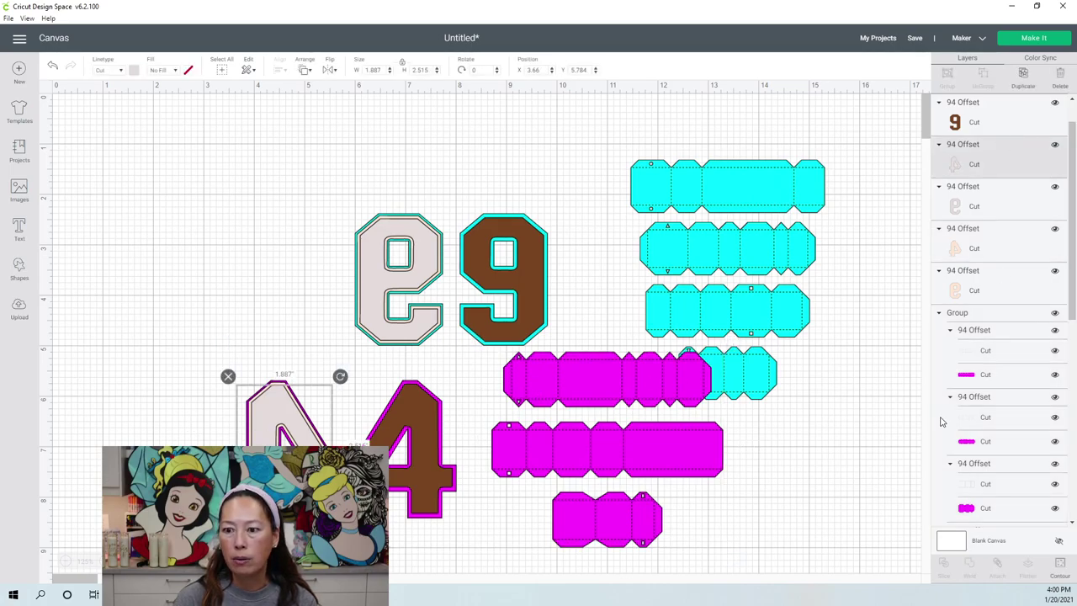
pyautogui.click(989, 316)
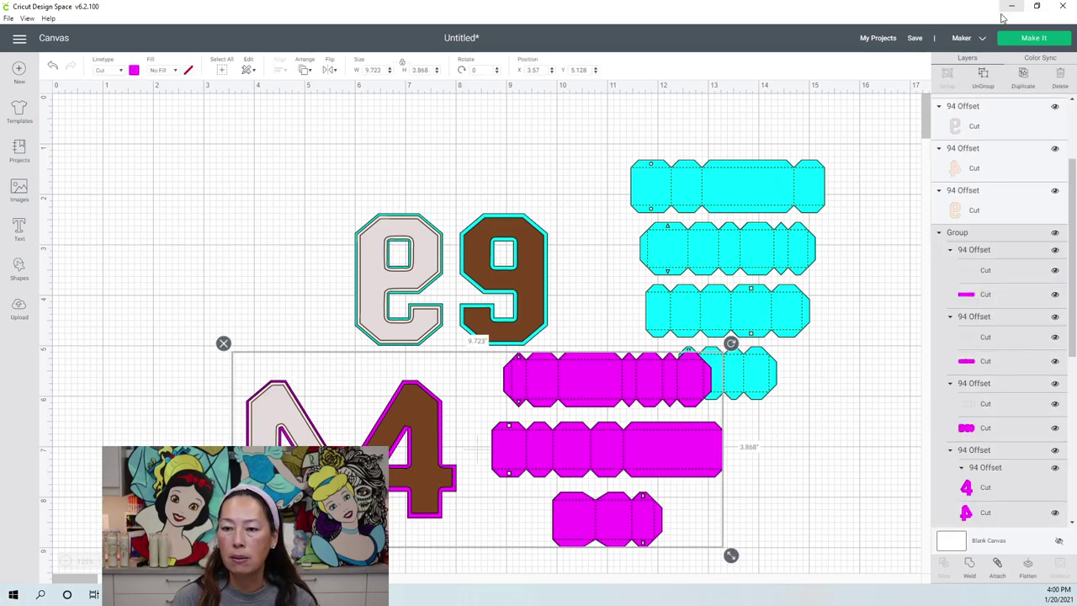
pyautogui.click(982, 78)
pyautogui.click(173, 383)
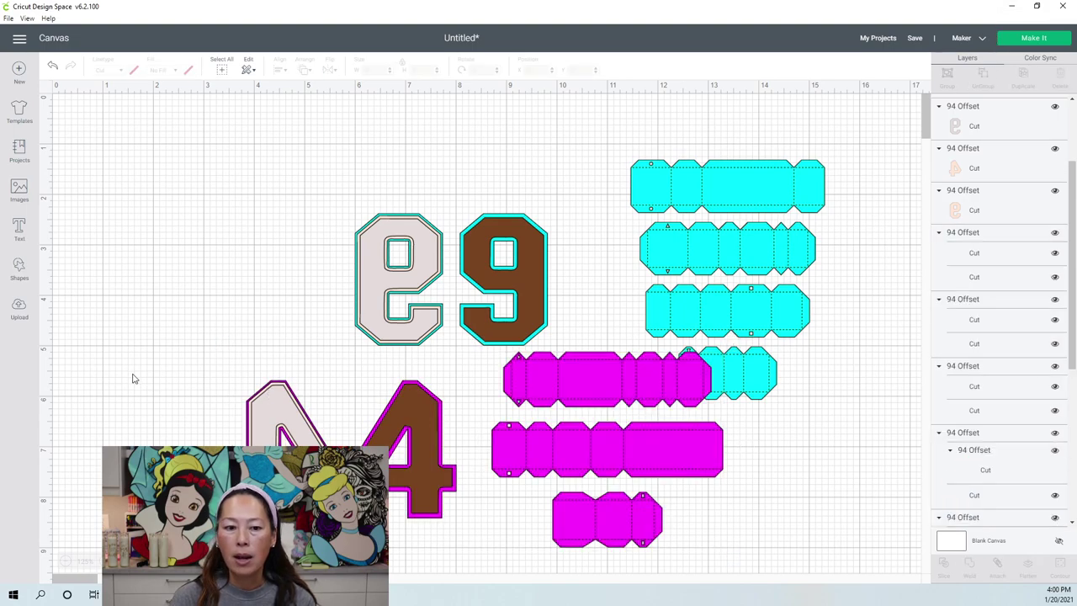
pyautogui.click(315, 408)
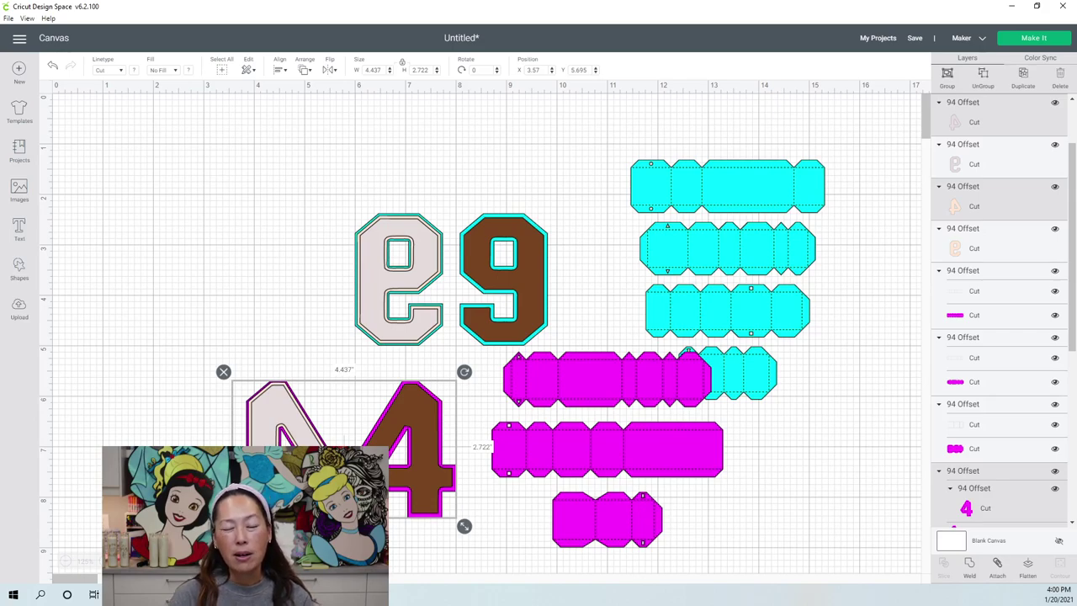
# - Move both 9s with their offset layers so they sit directly above the two 4s
pyautogui.click(511, 276)
pyautogui.click(473, 176)
pyautogui.moveTo(349, 191); pyautogui.dragTo(390, 348)
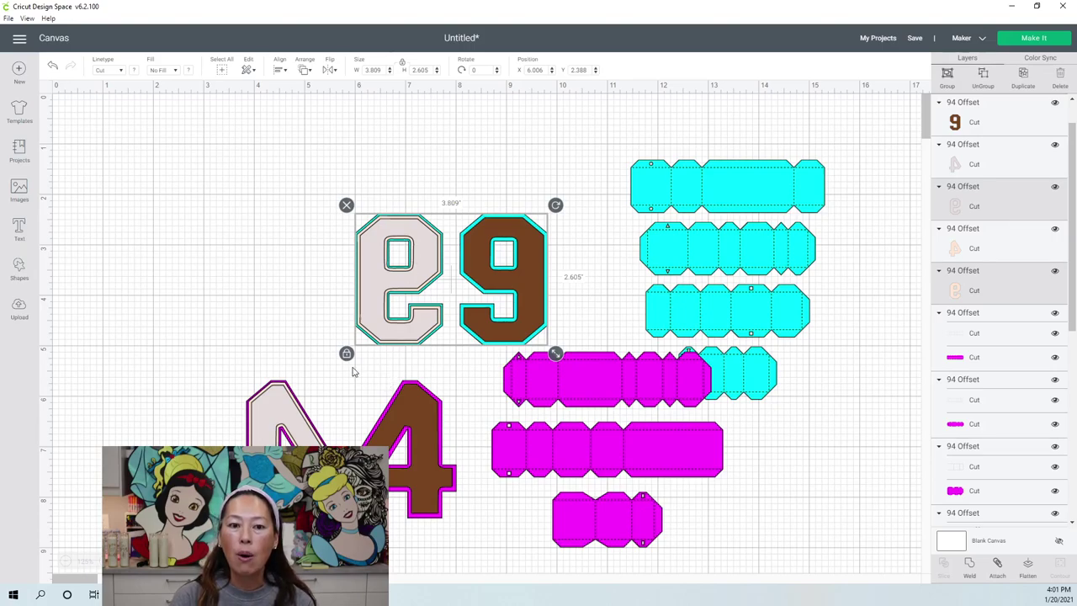
pyautogui.click(294, 200)
pyautogui.moveTo(295, 201); pyautogui.dragTo(515, 288)
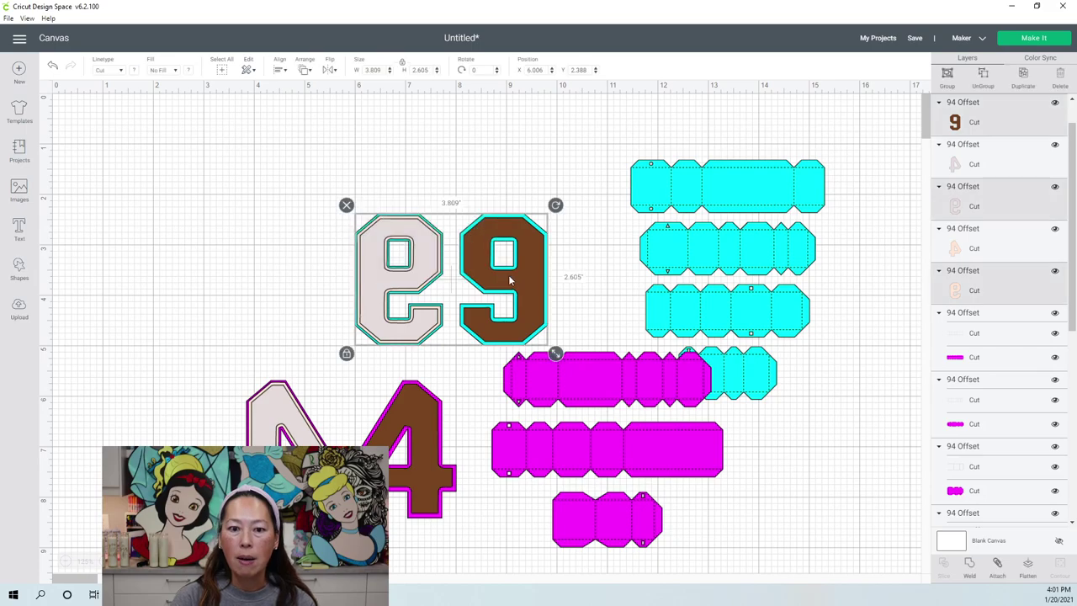
pyautogui.moveTo(443, 278); pyautogui.dragTo(333, 284)
# - Rotate the four cyan side strips together to 90 degrees and place them beside the 9s
pyautogui.click(675, 220)
pyautogui.click(638, 206)
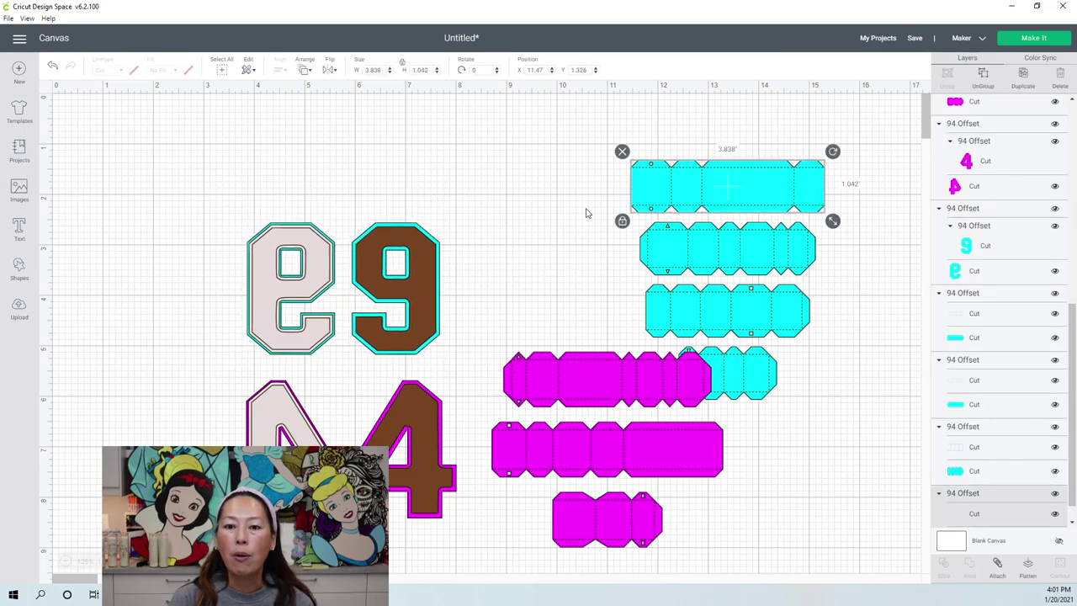
pyautogui.click(597, 213)
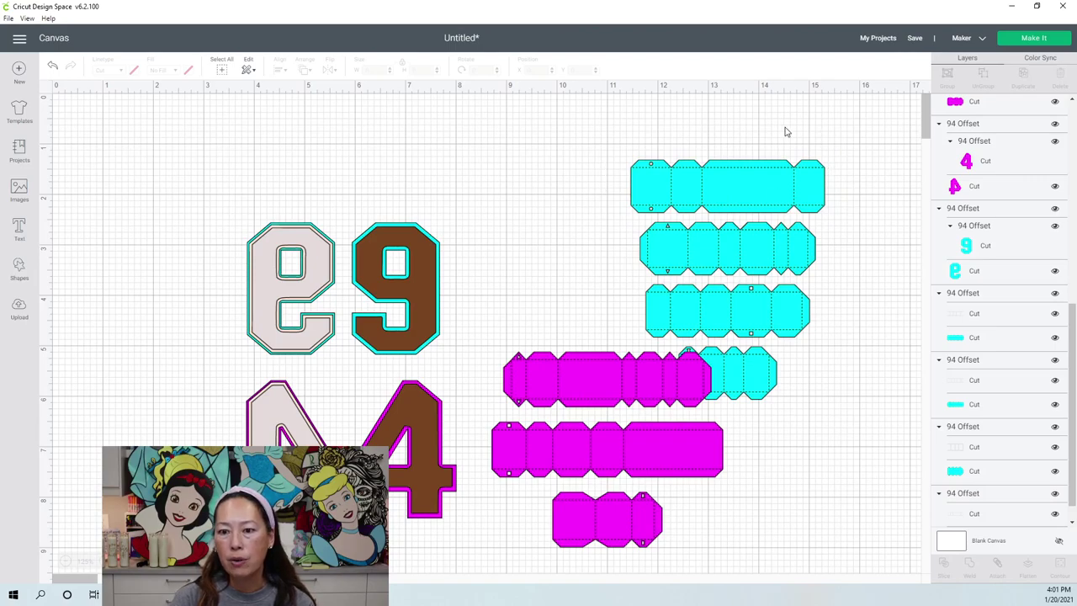
pyautogui.moveTo(785, 127); pyautogui.dragTo(766, 443)
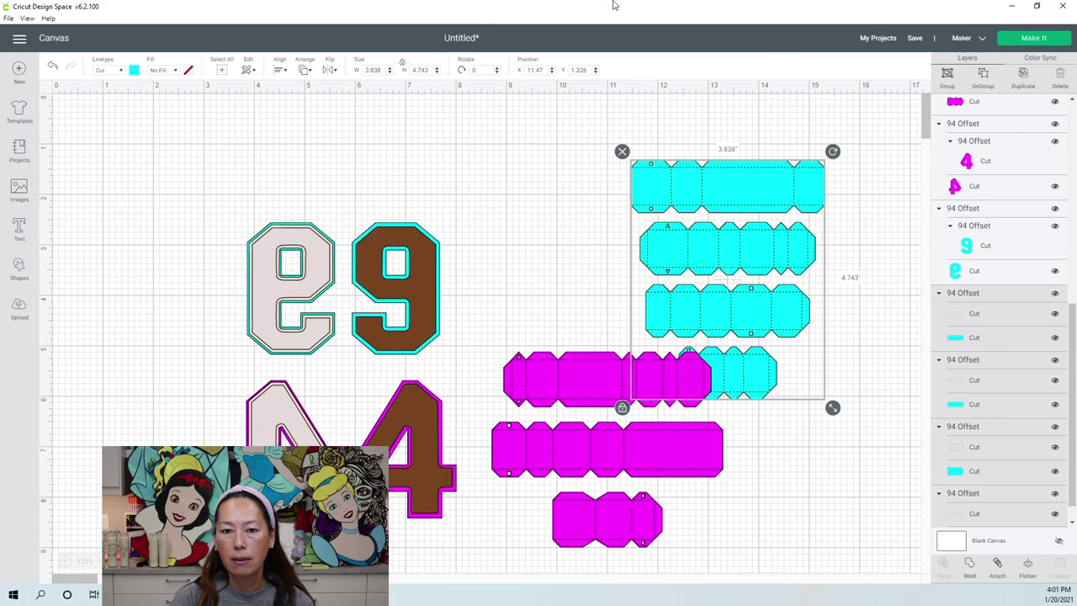
pyautogui.click(483, 72)
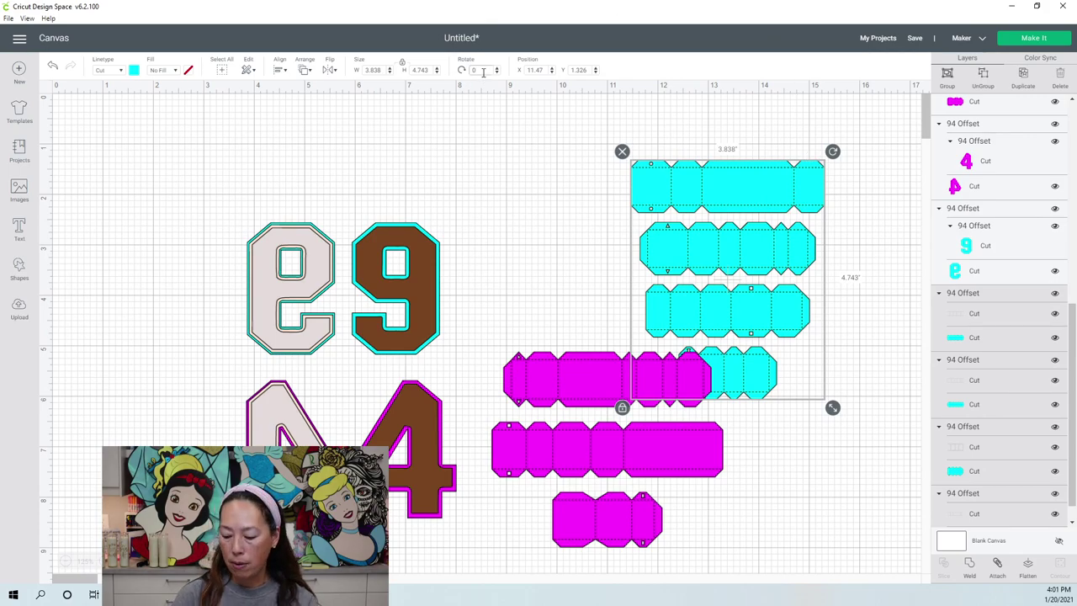
pyautogui.write('90')
pyautogui.press('Tab')
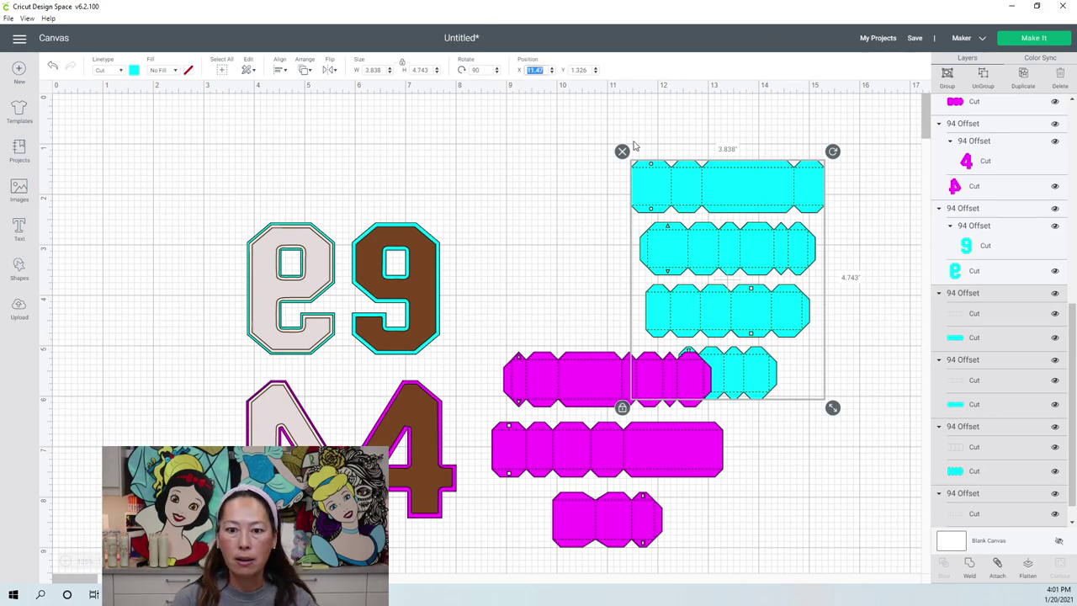
pyautogui.moveTo(763, 265); pyautogui.dragTo(638, 244)
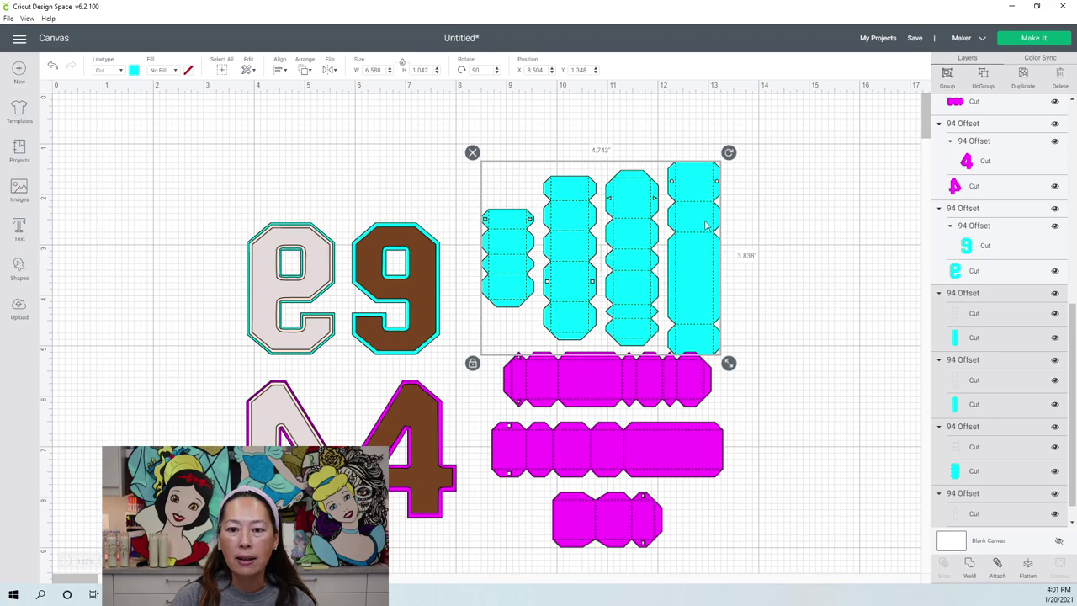
# - Align the 9s, their offset layers and the cyan strips to the bottom, and set the selection's height to 11.5 inches
pyautogui.click(367, 166)
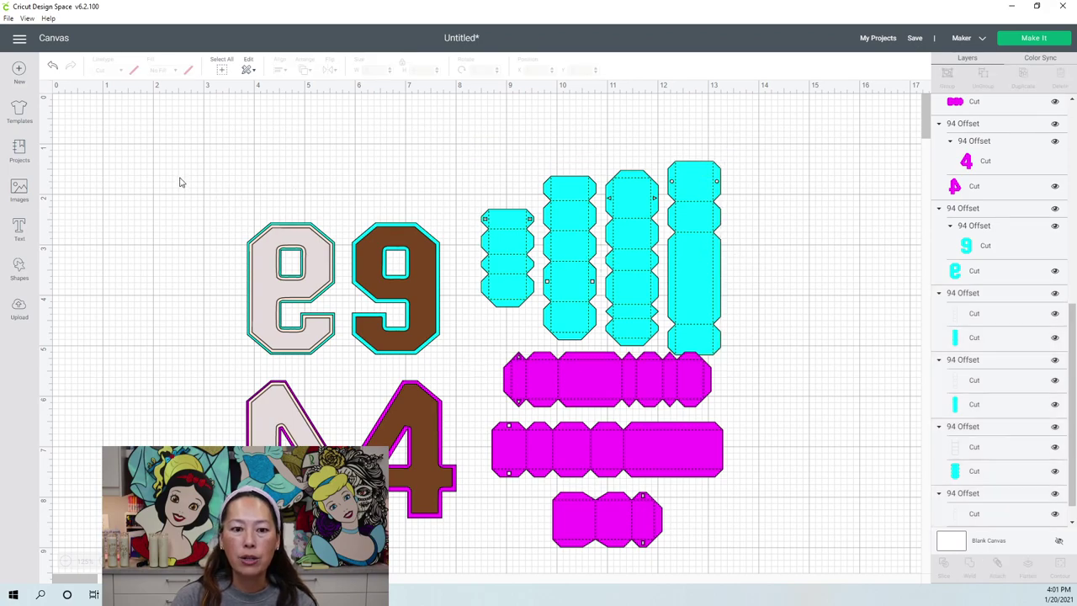
pyautogui.moveTo(179, 177); pyautogui.dragTo(830, 293)
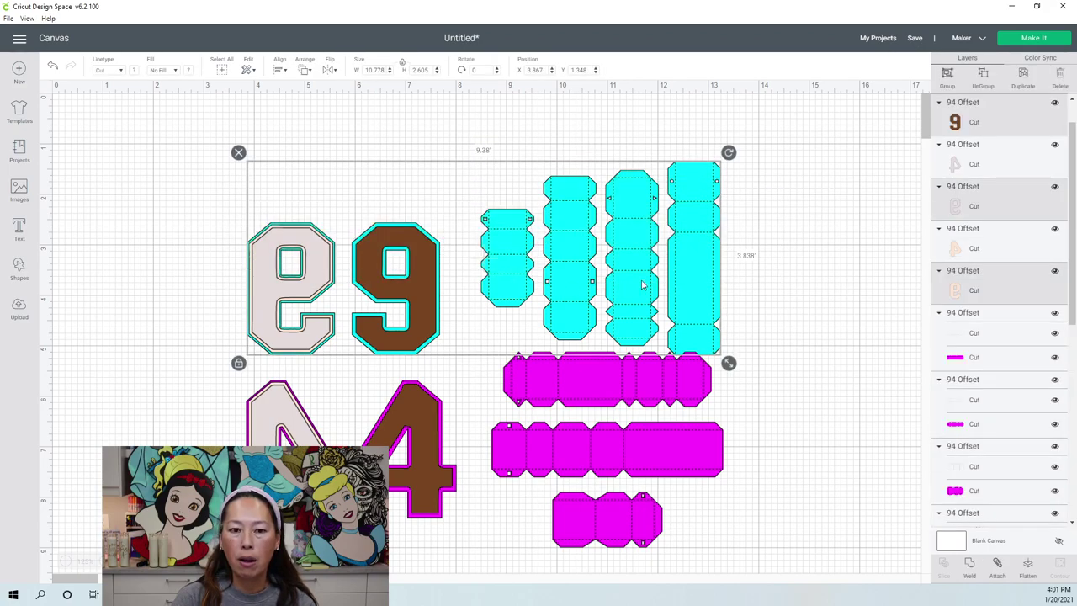
pyautogui.click(282, 73)
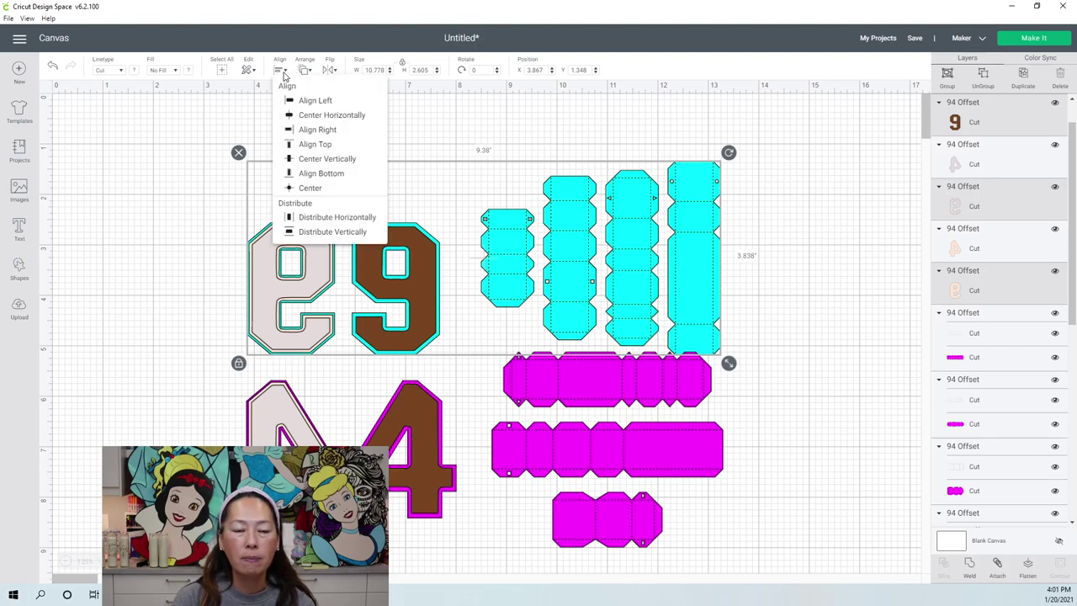
pyautogui.click(321, 174)
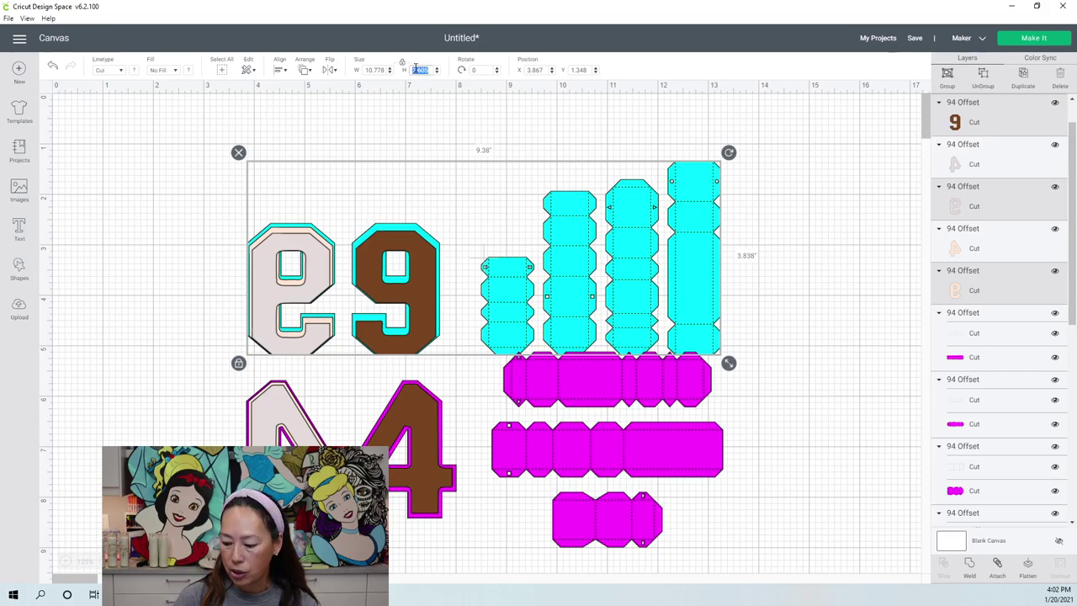
pyautogui.write('11.5')
pyautogui.press('Tab')
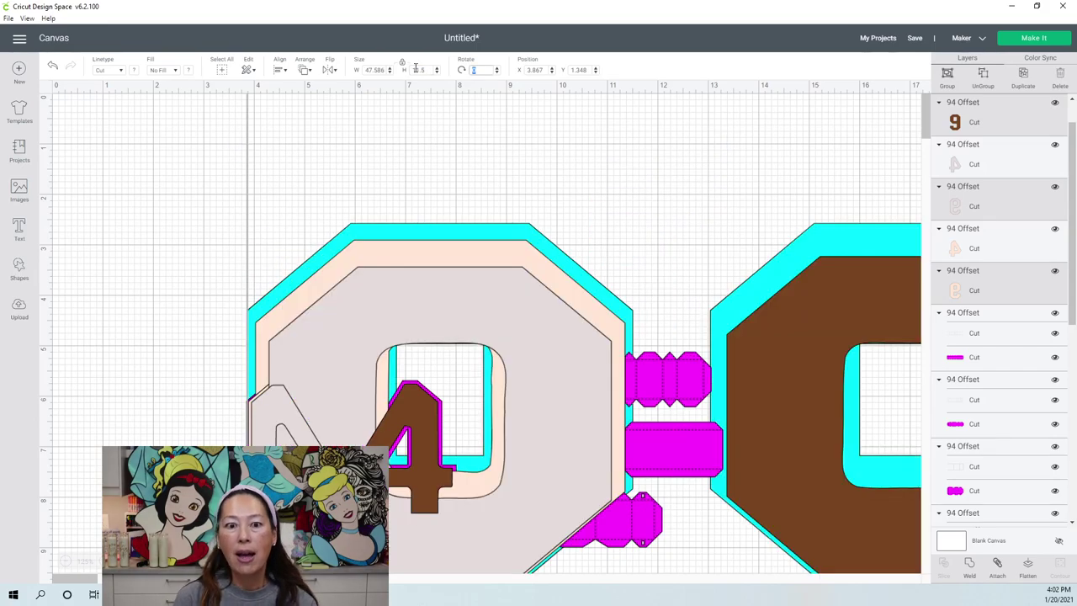
# - Move the enlarged 9s and cyan strips to empty canvas clear of the 4 pieces, at about X 33.867, Y 3.25
pyautogui.click(65, 561)
pyautogui.click(64, 561)
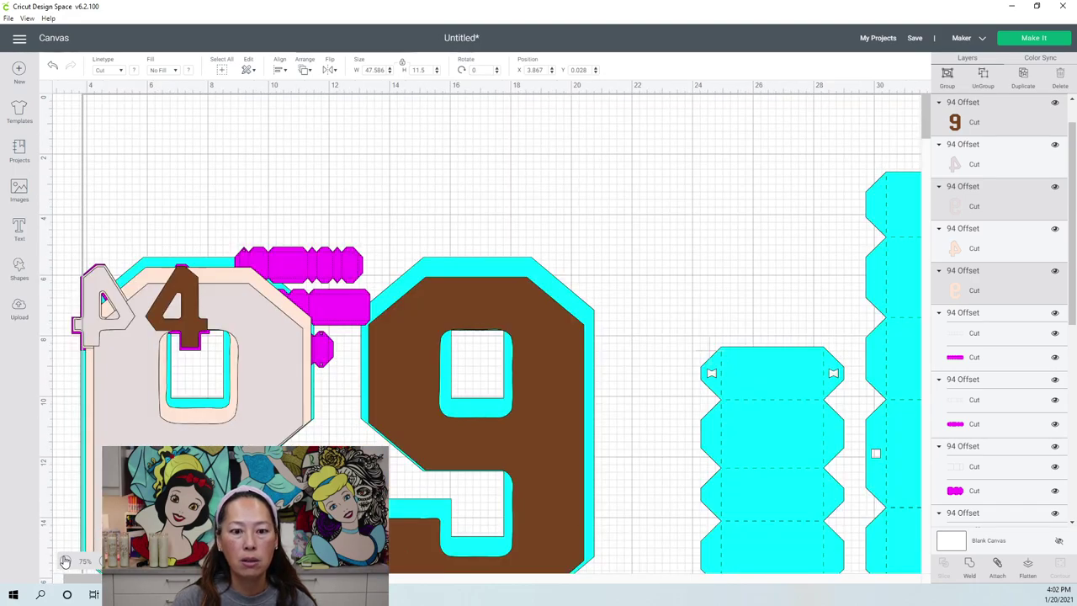
pyautogui.click(65, 561)
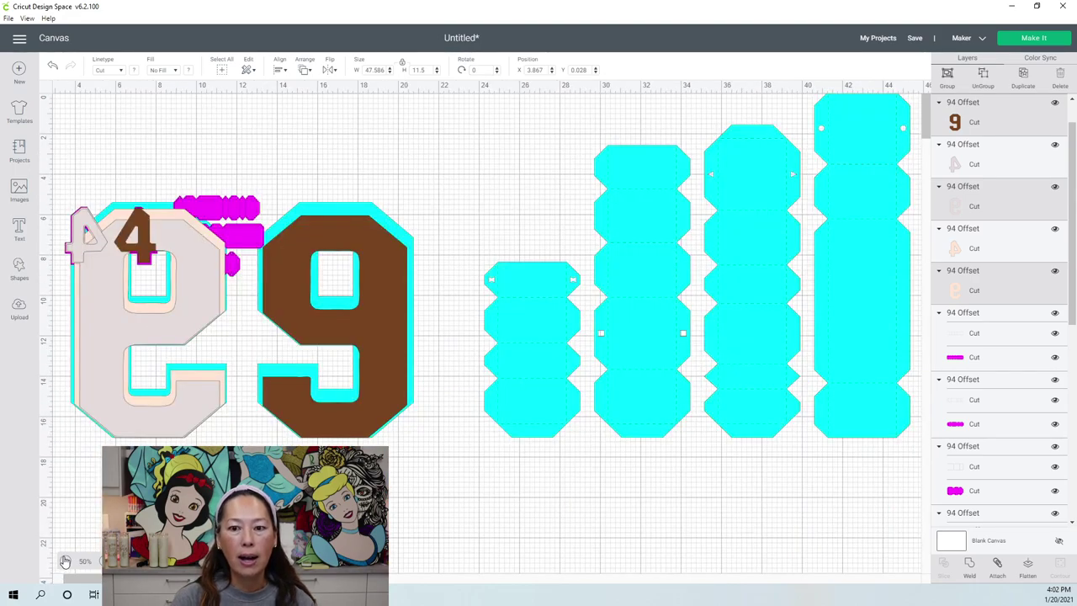
pyautogui.click(65, 562)
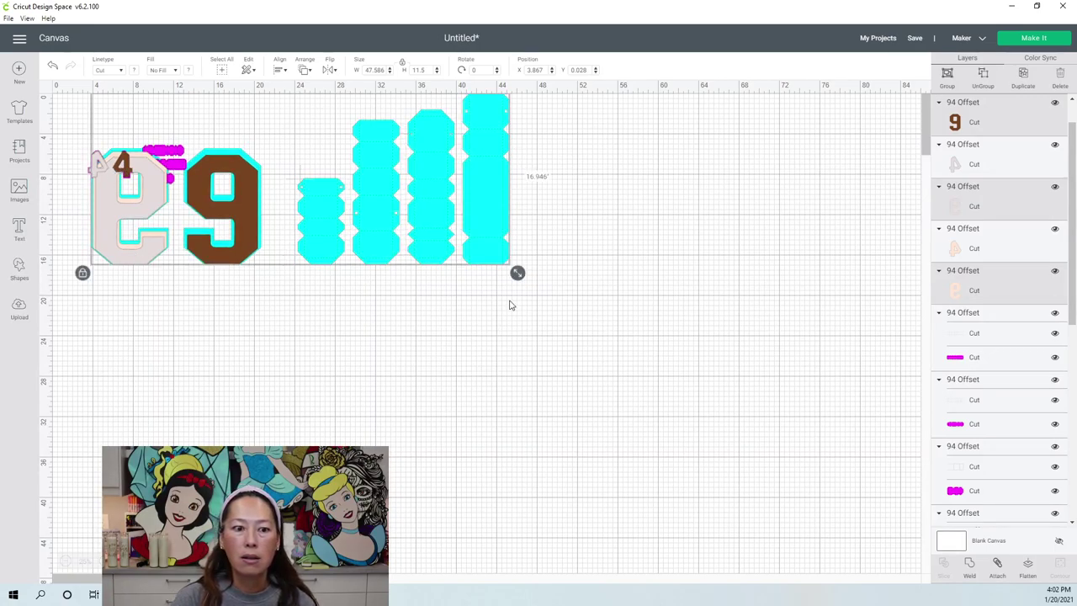
pyautogui.moveTo(562, 299); pyautogui.dragTo(96, 222)
pyautogui.moveTo(149, 188); pyautogui.dragTo(455, 220)
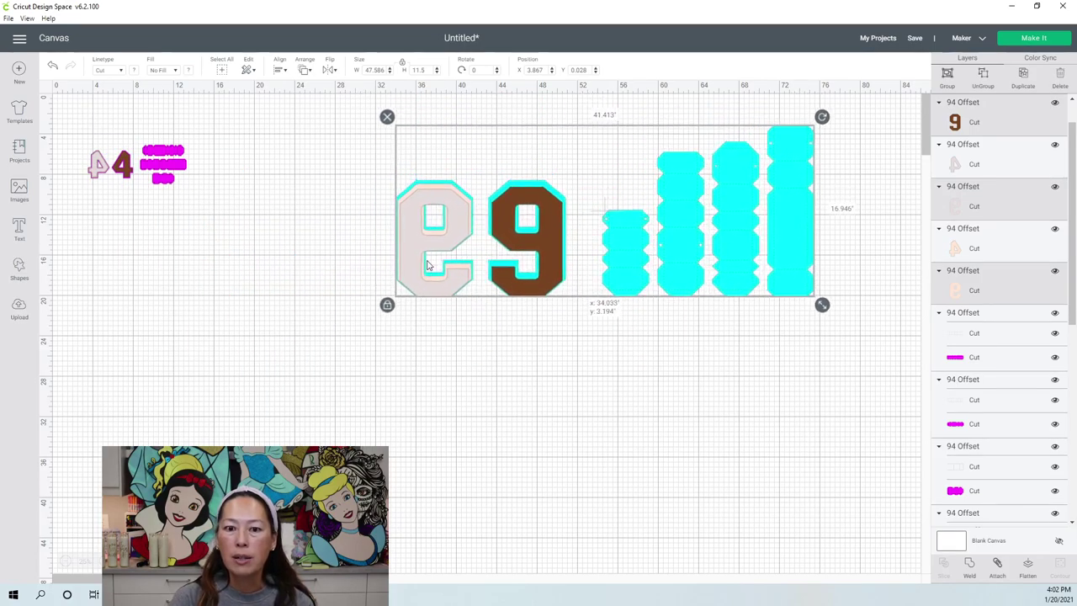
pyautogui.click(649, 356)
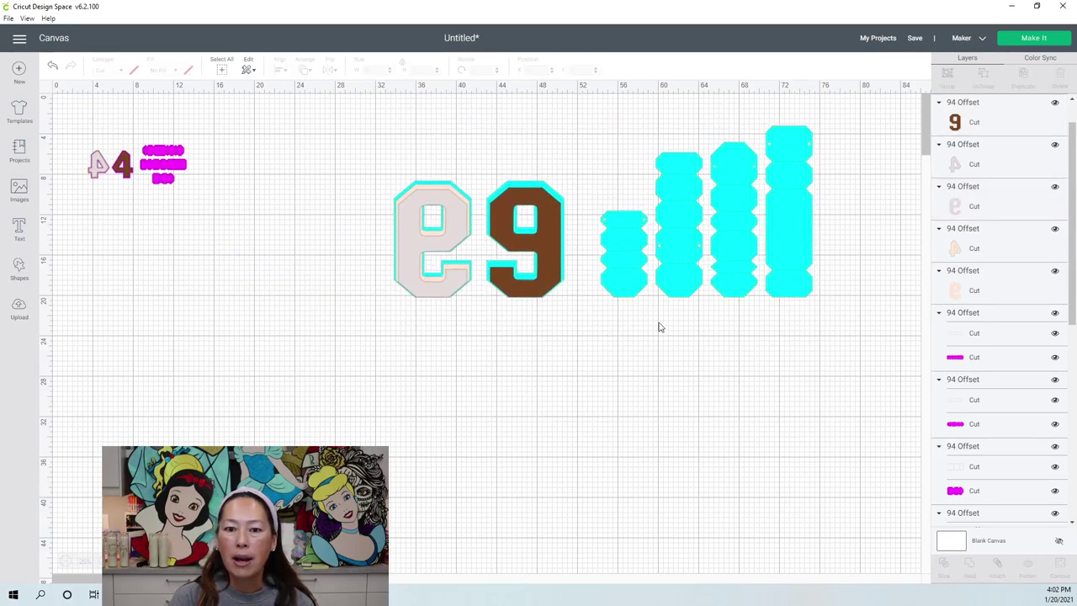
# - Check the dimensions of the longest cyan strip and of the complete set of 9 pieces
pyautogui.click(793, 158)
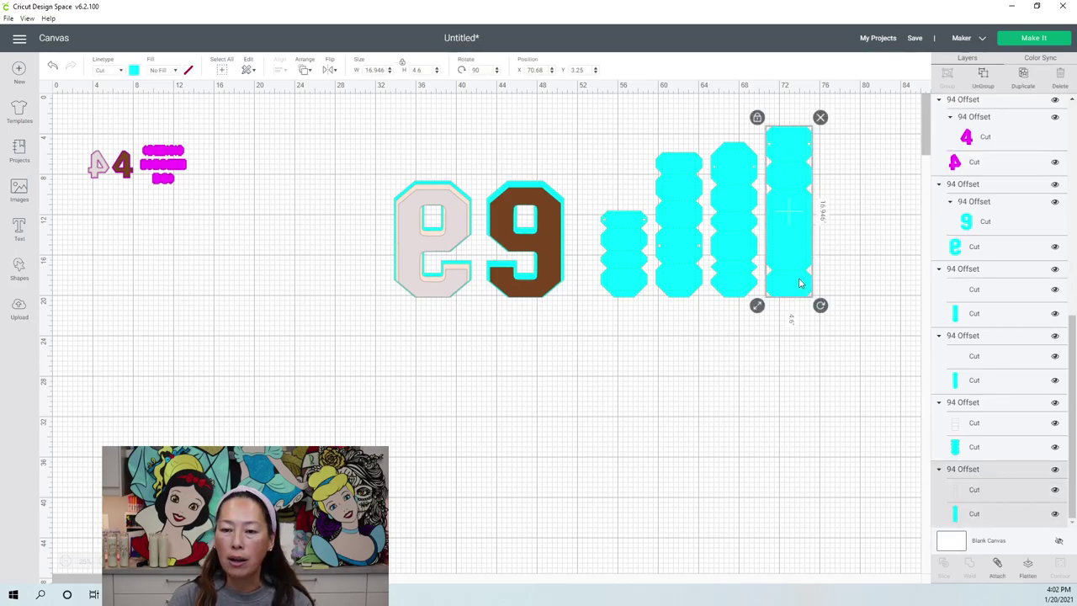
pyautogui.click(781, 340)
pyautogui.moveTo(829, 326); pyautogui.dragTo(372, 219)
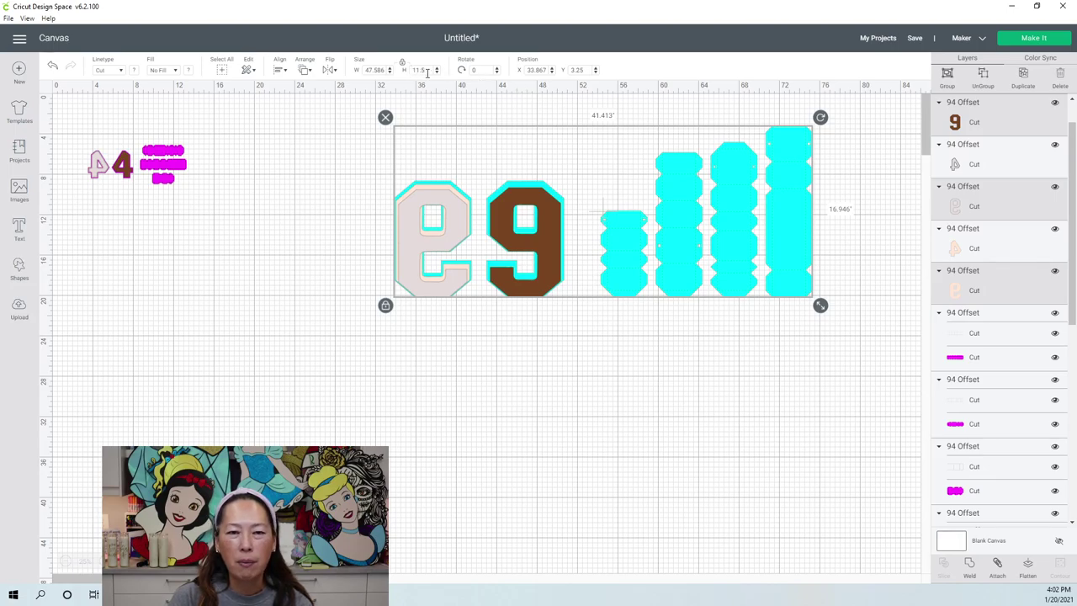
pyautogui.click(311, 199)
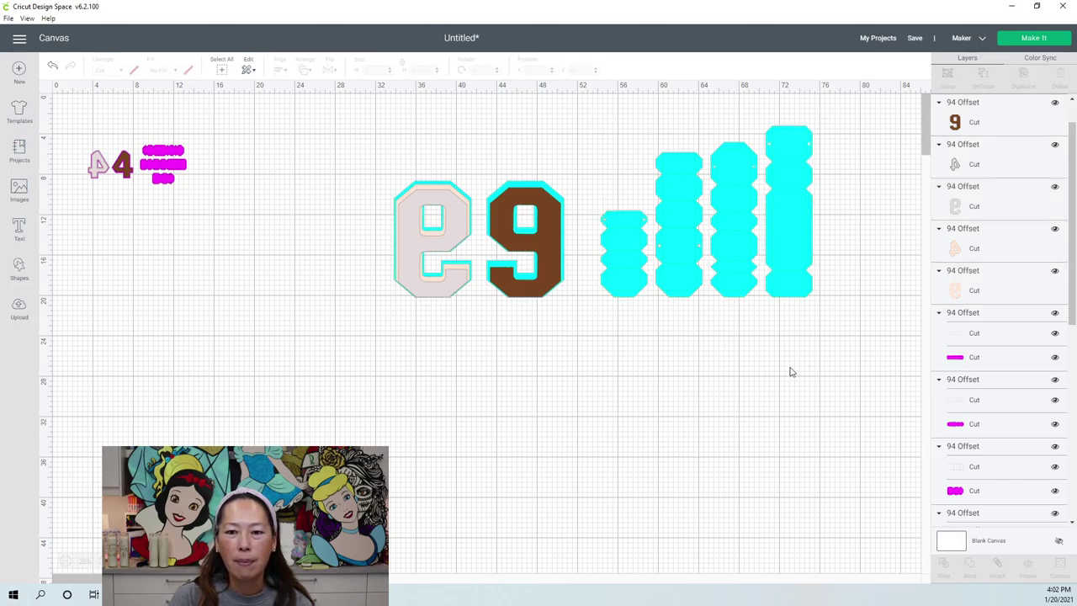
pyautogui.moveTo(850, 340); pyautogui.dragTo(422, 139)
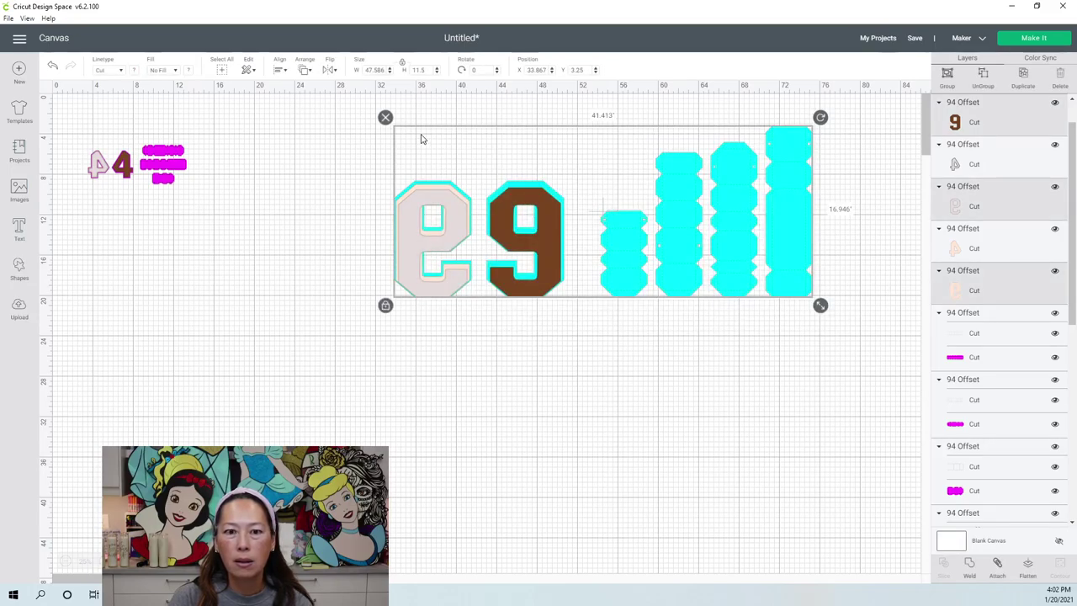
pyautogui.click(233, 208)
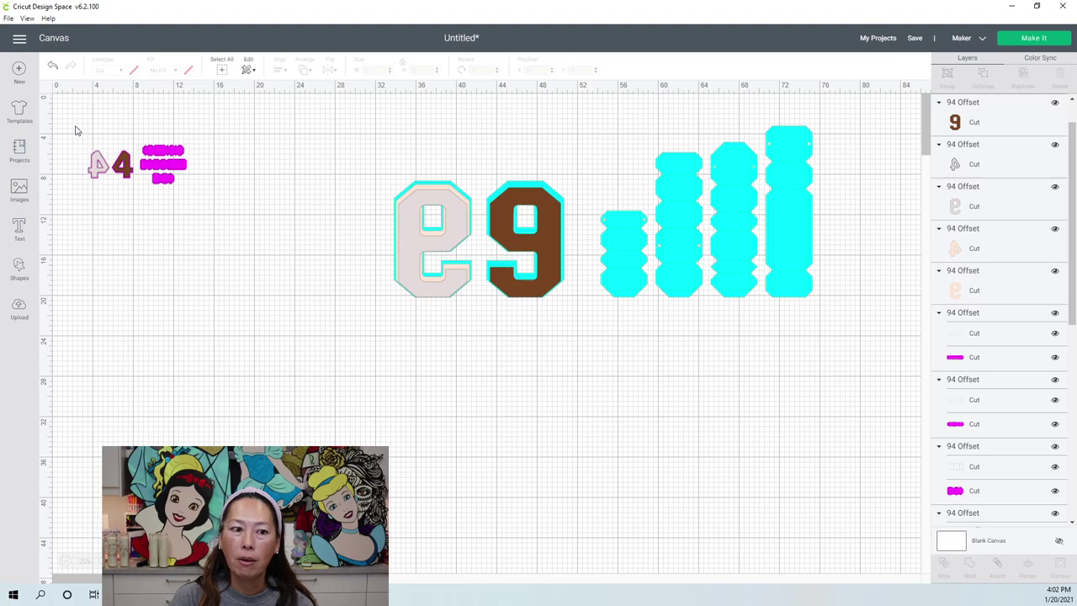
# - Rotate the three magenta side strips together to 90 degrees
pyautogui.moveTo(75, 131); pyautogui.dragTo(228, 205)
pyautogui.moveTo(177, 157); pyautogui.dragTo(234, 269)
pyautogui.click(208, 221)
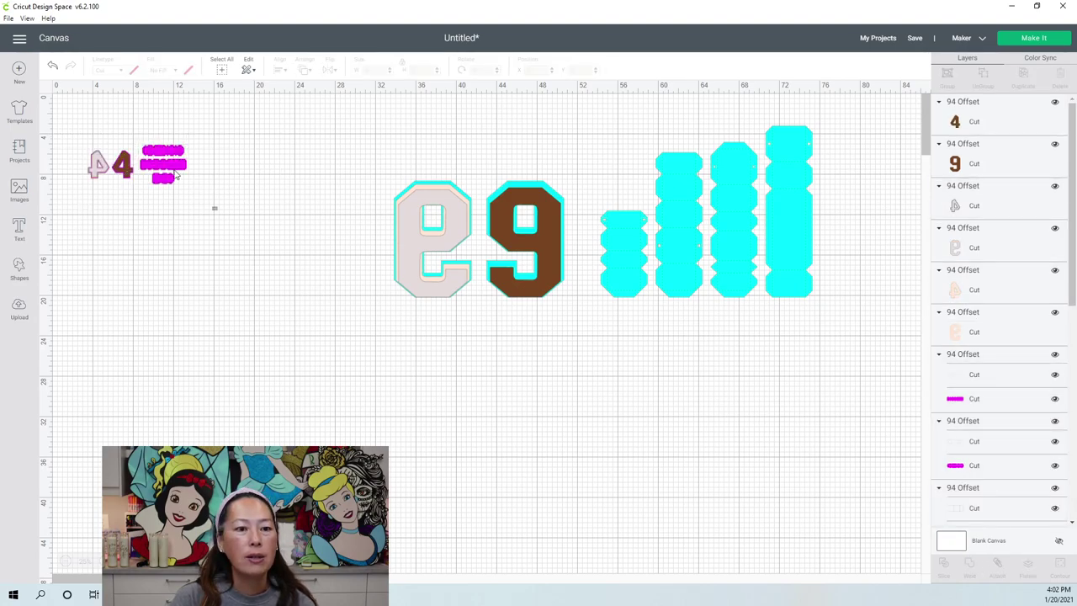
pyautogui.moveTo(216, 210); pyautogui.dragTo(150, 133)
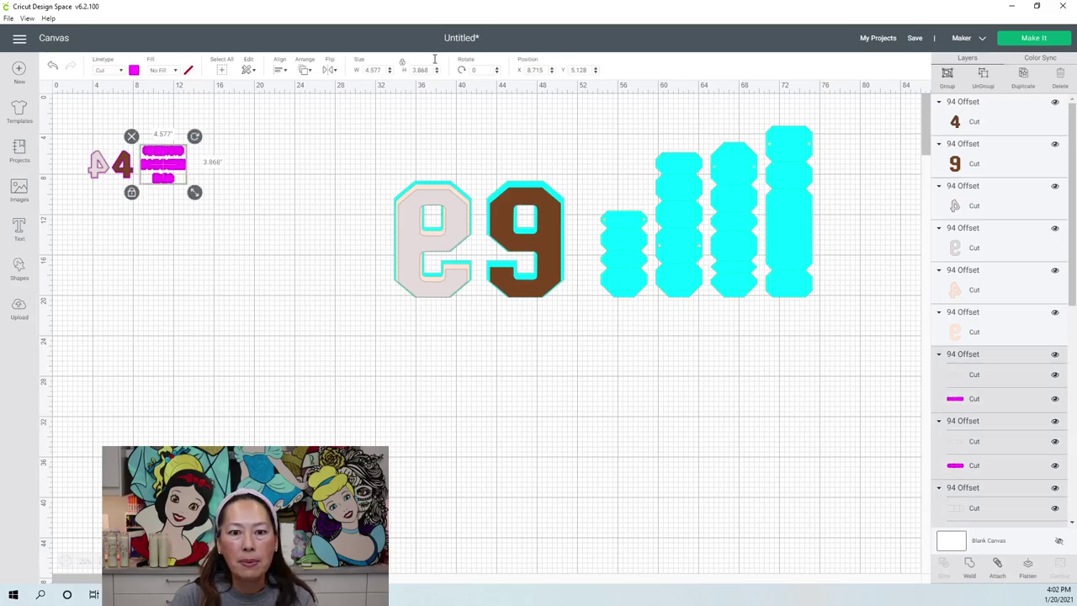
pyautogui.press('Tab')
pyautogui.press('Tab')
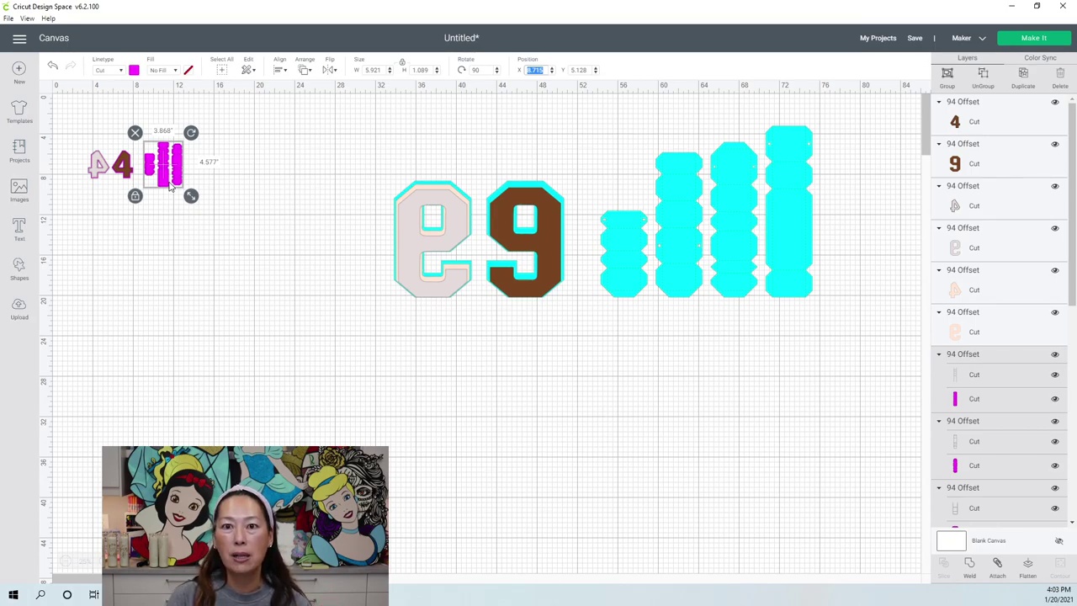
pyautogui.click(162, 214)
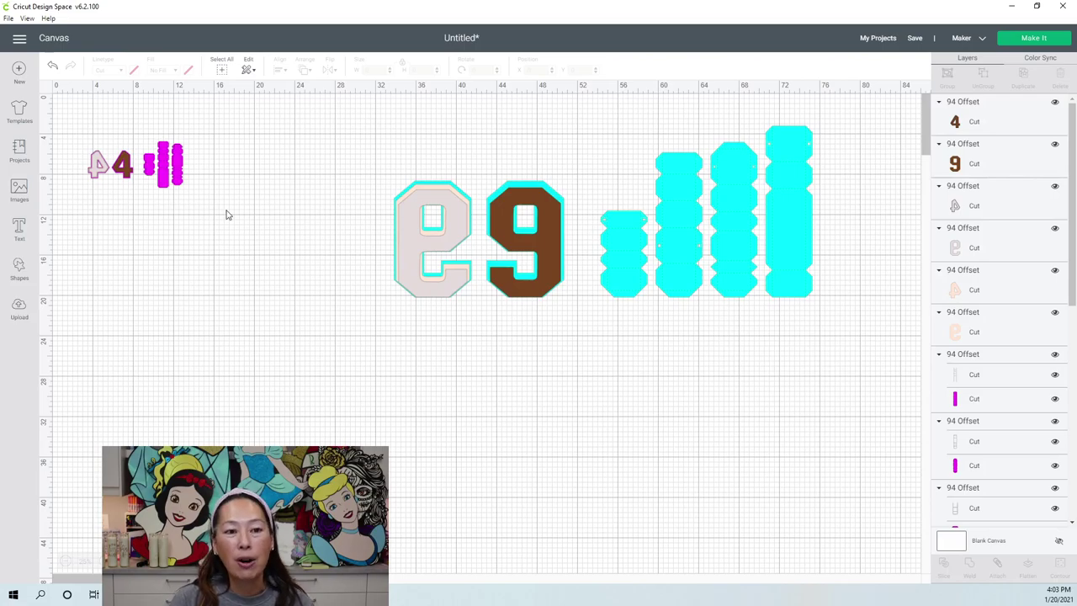
# - Align the 4s, their offset layers and the magenta strips to the bottom, and select the longest magenta strip
pyautogui.moveTo(225, 210)
pyautogui.mouseDown()
pyautogui.moveTo(101, 171)
pyautogui.moveTo(73, 126)
pyautogui.mouseUp()
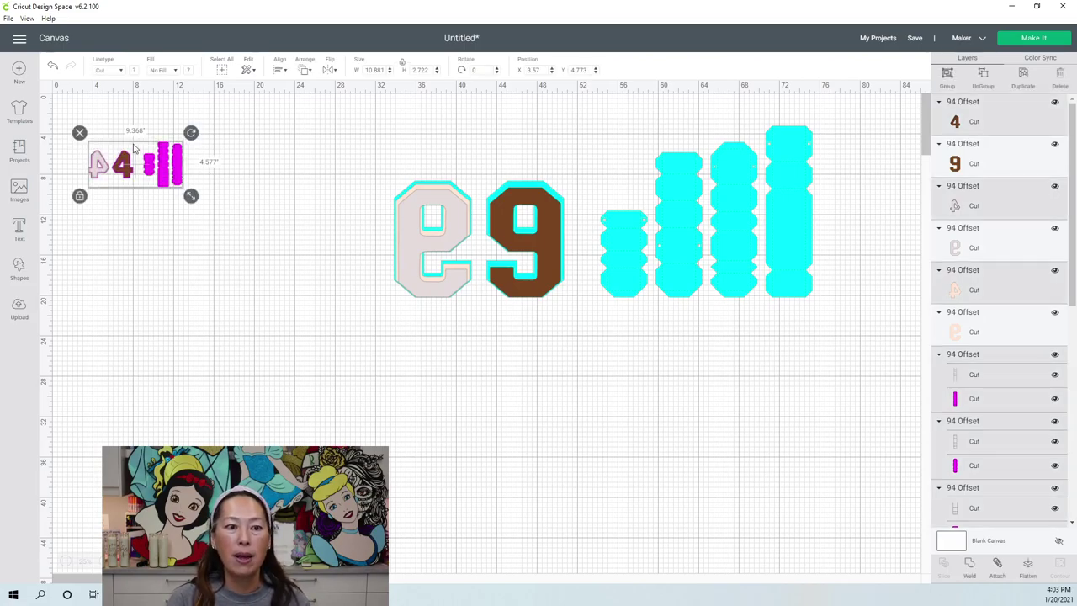
pyautogui.click(280, 71)
pyautogui.click(308, 175)
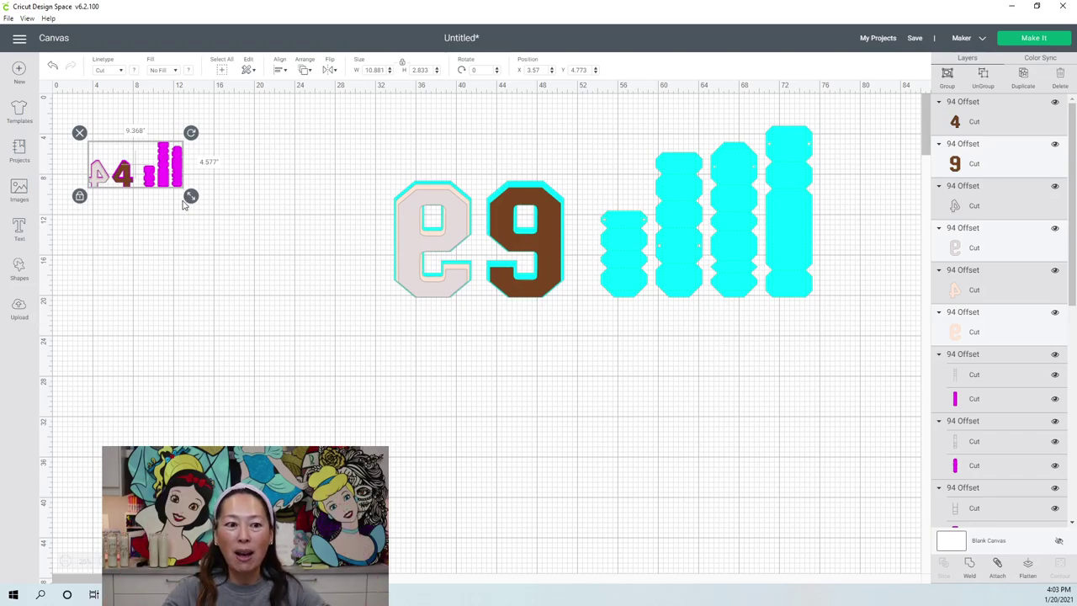
pyautogui.click(220, 169)
pyautogui.click(163, 160)
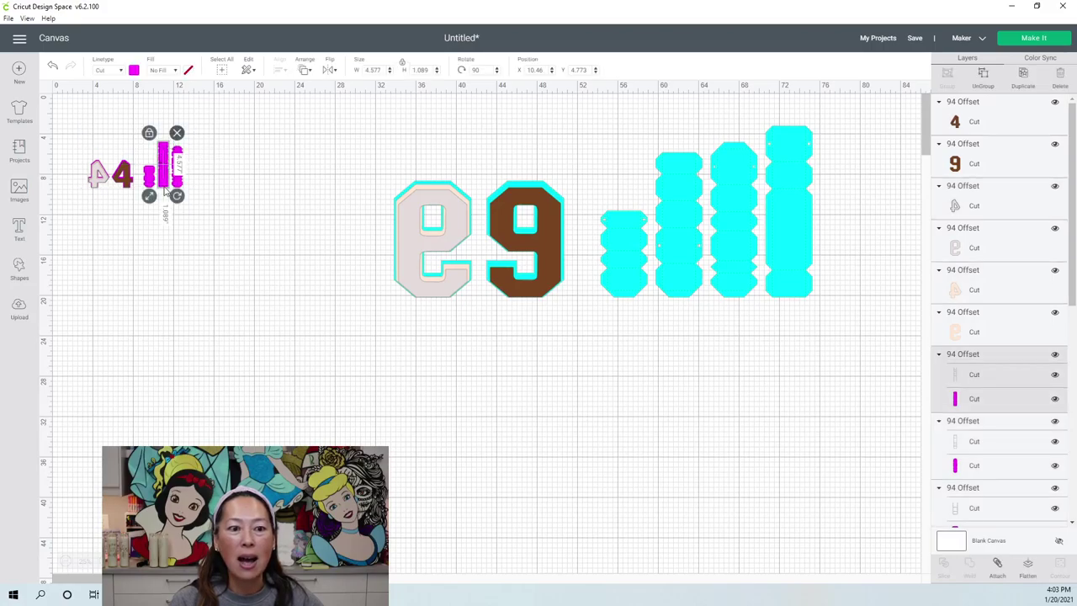
# - Set the height of the complete set of 4 pieces to 11.5 and move it below the 9s, at about X 12.237, Y 25.306
pyautogui.moveTo(215, 214); pyautogui.dragTo(52, 139)
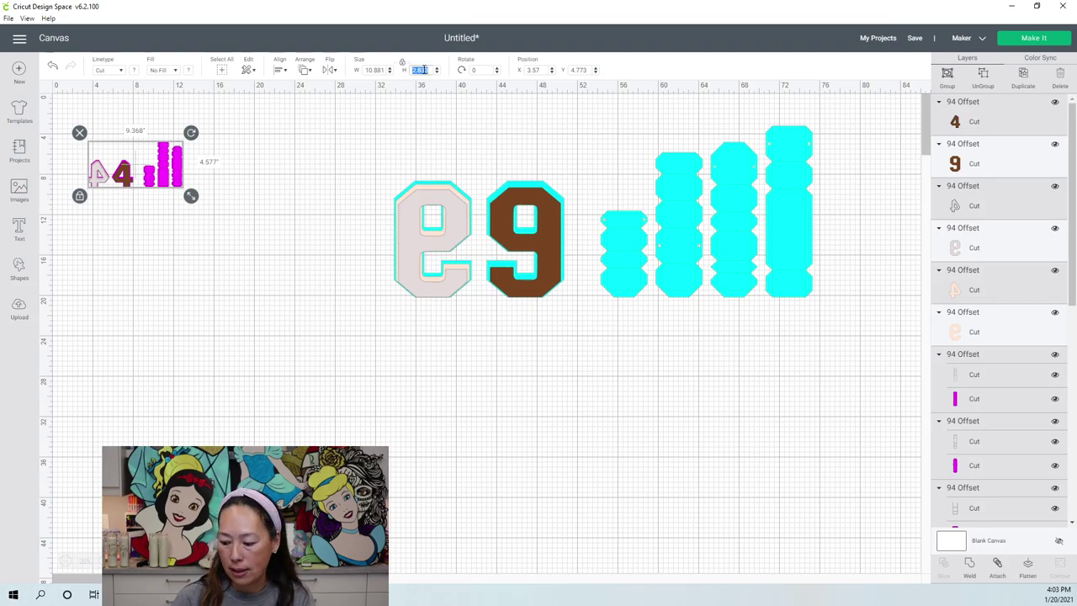
pyautogui.write('11.7')
pyautogui.press('Tab')
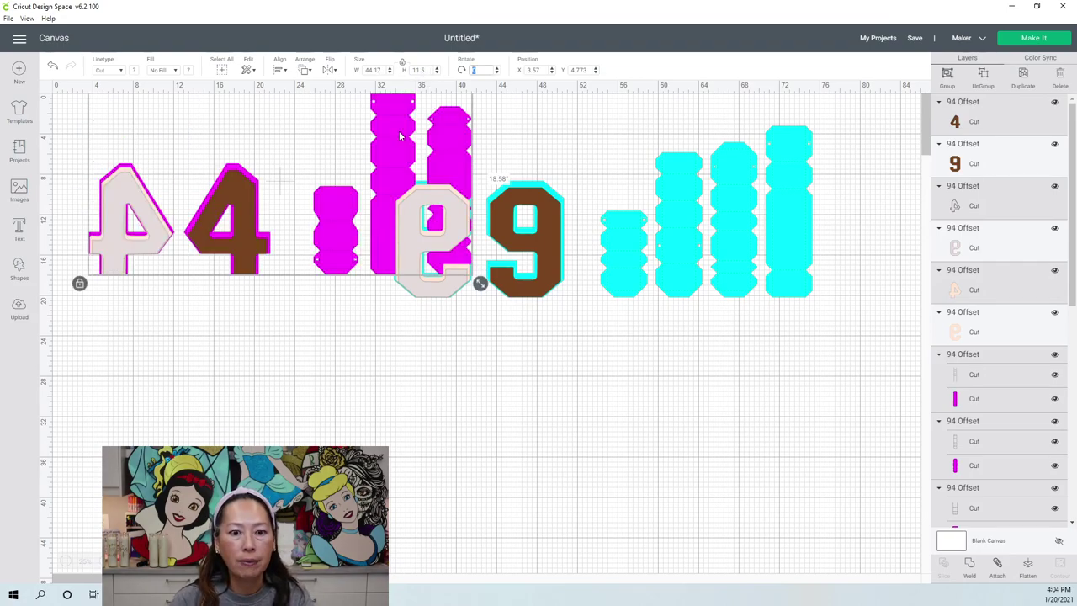
pyautogui.moveTo(401, 137); pyautogui.dragTo(486, 383)
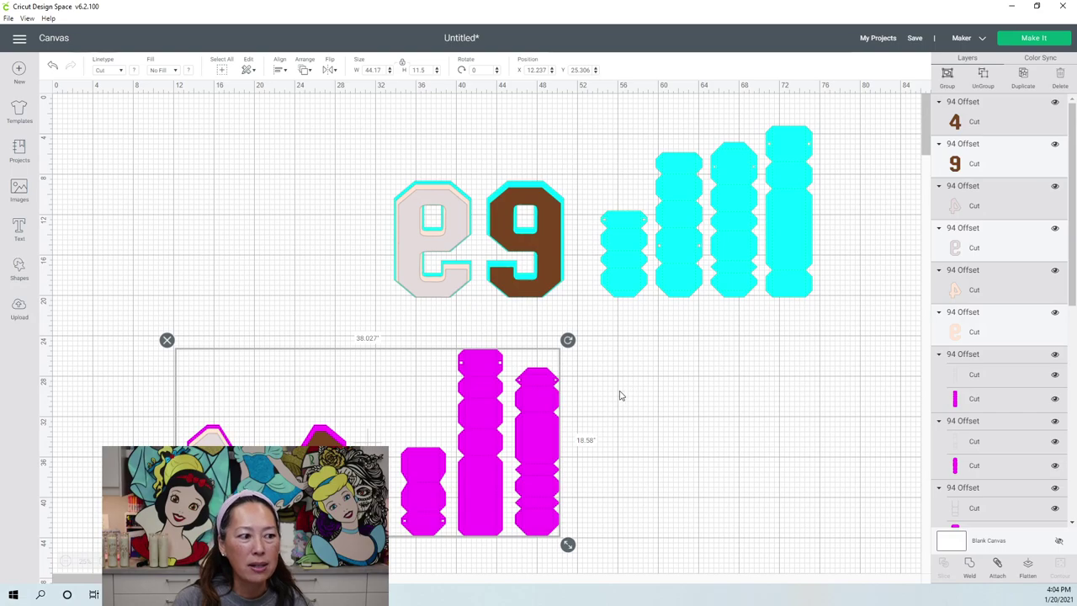
# - Change the Canvas Style setting to Classic and replace the unsaved project with a blank canvas
pyautogui.click(20, 39)
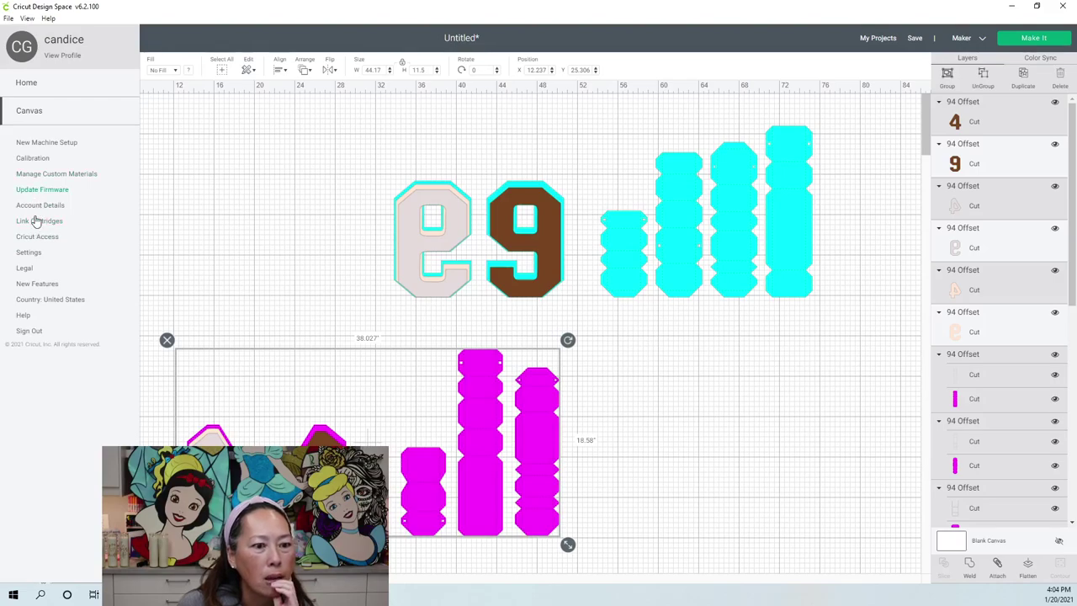
pyautogui.click(29, 252)
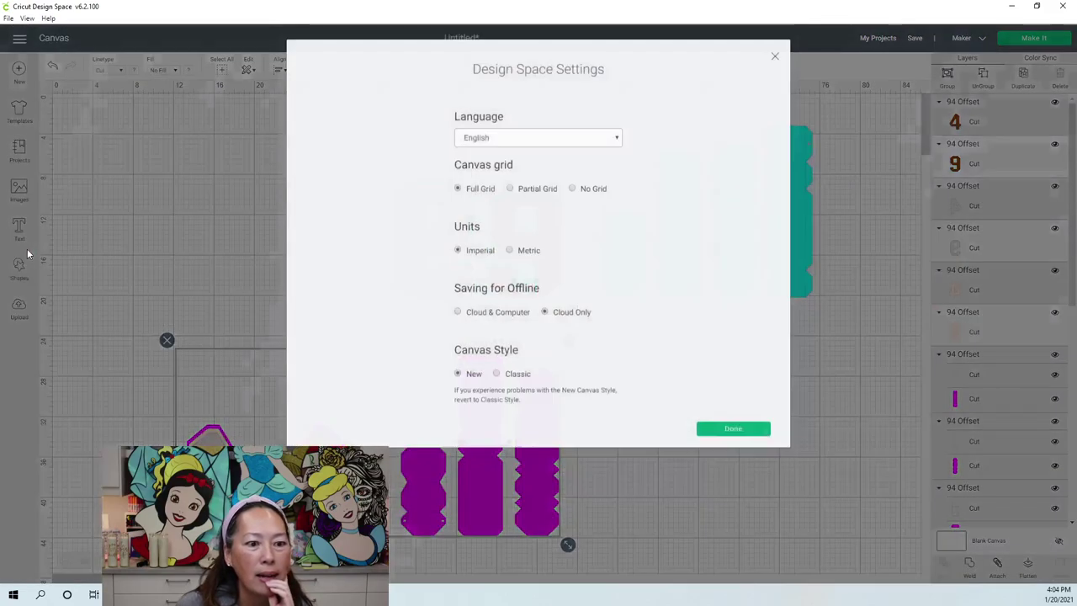
pyautogui.click(497, 376)
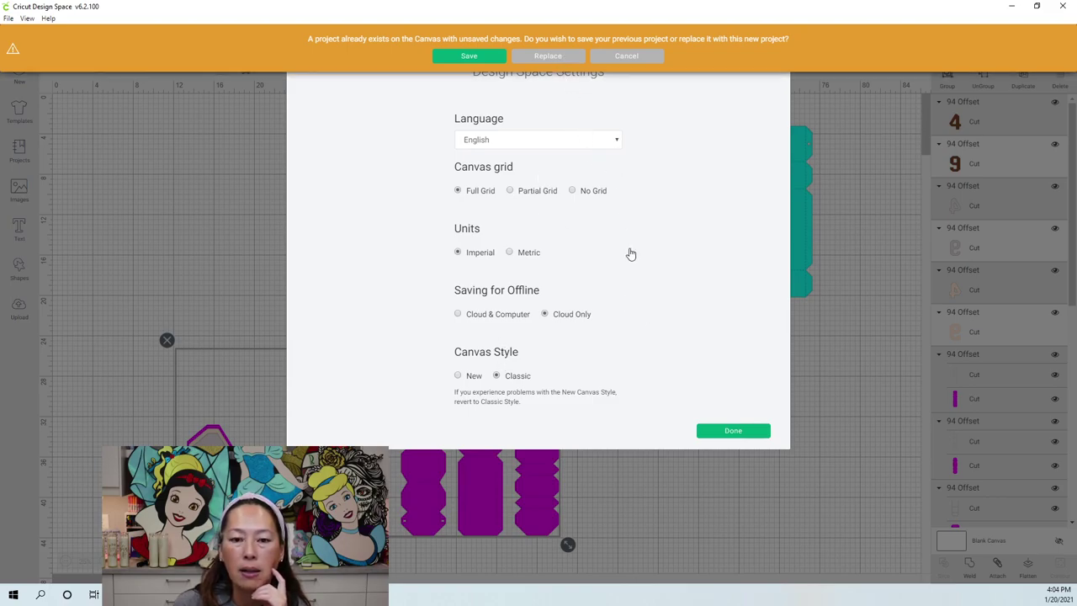
pyautogui.click(548, 57)
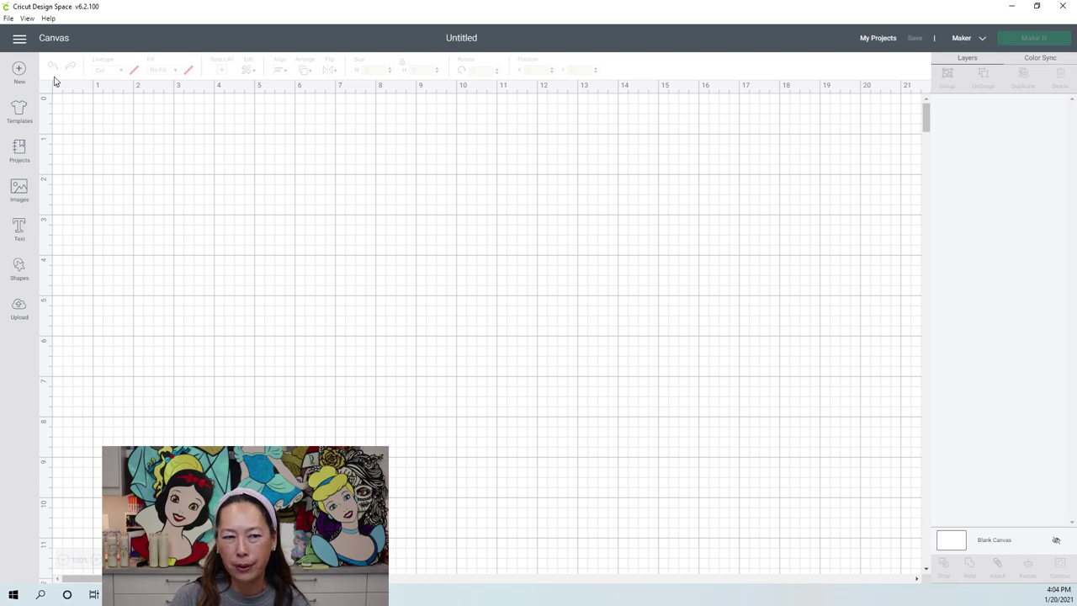
pyautogui.click(20, 41)
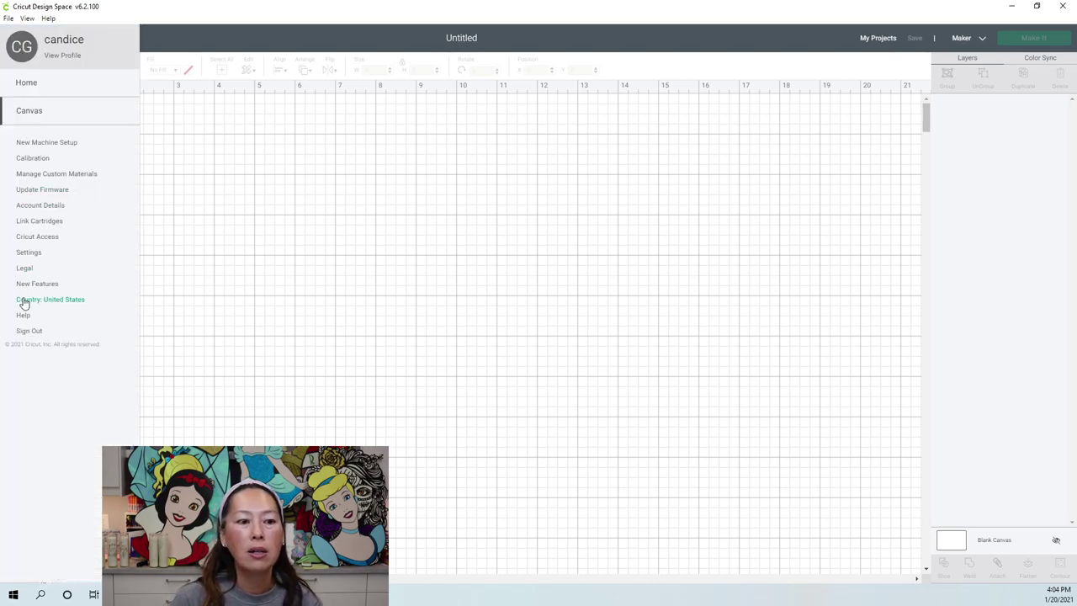
pyautogui.click(37, 239)
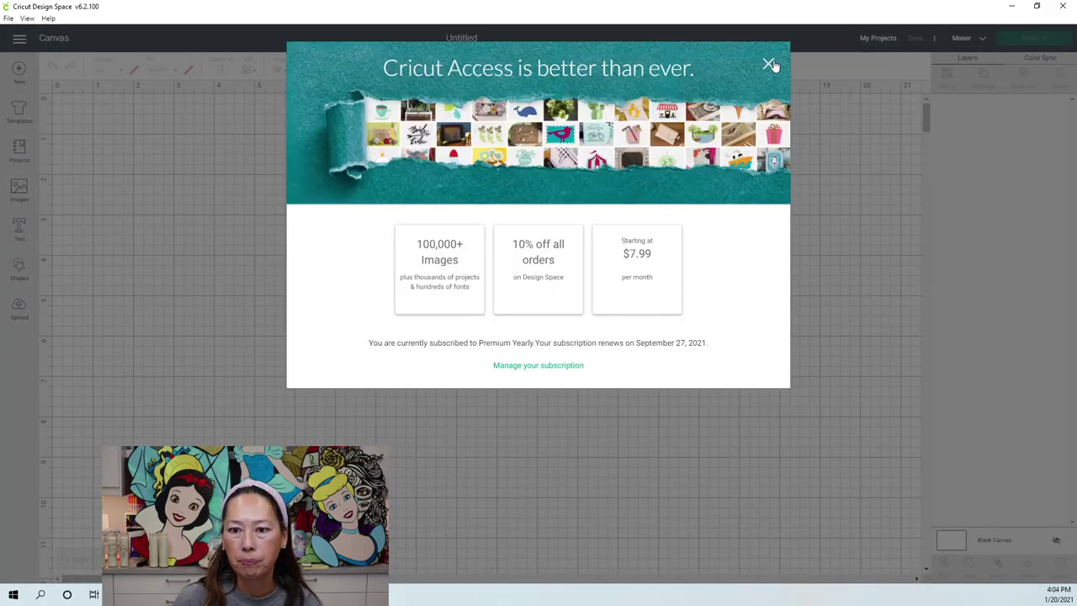
pyautogui.click(768, 64)
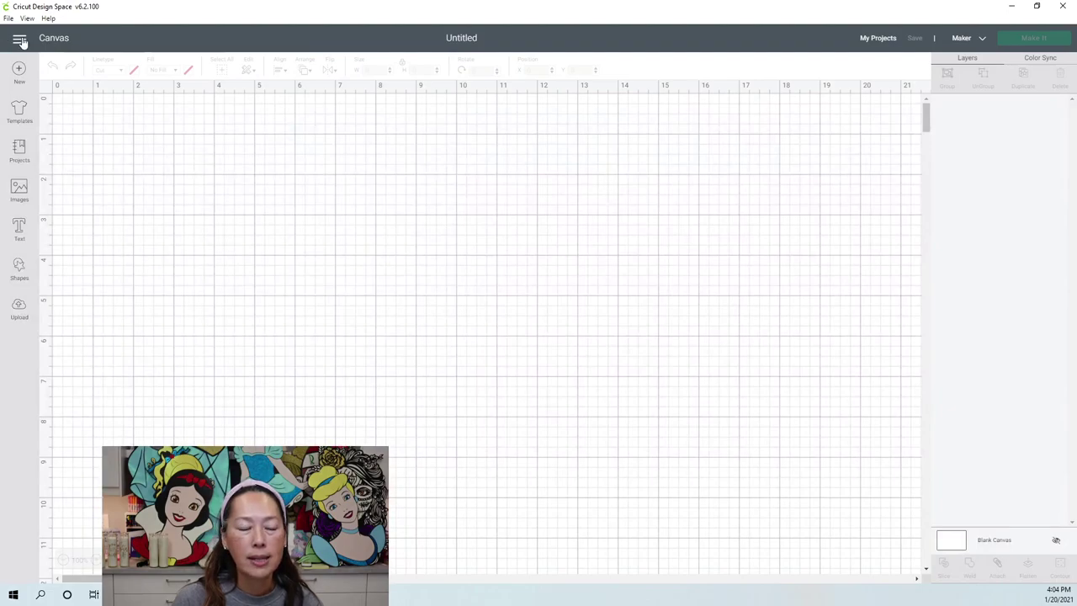
# - Check the selected Canvas Style in the application settings and close them
pyautogui.click(19, 40)
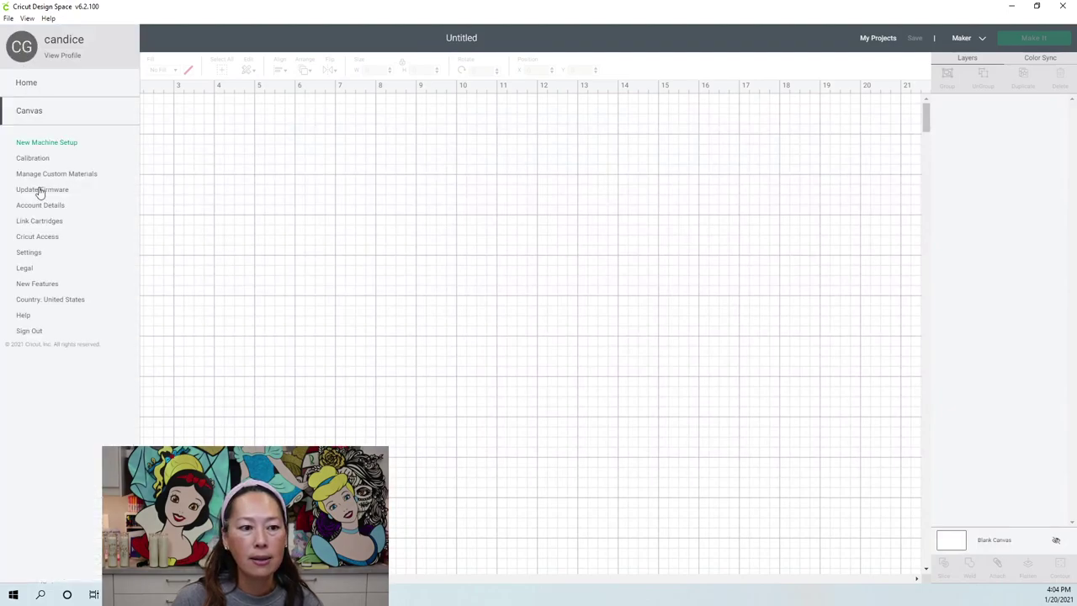
pyautogui.click(25, 253)
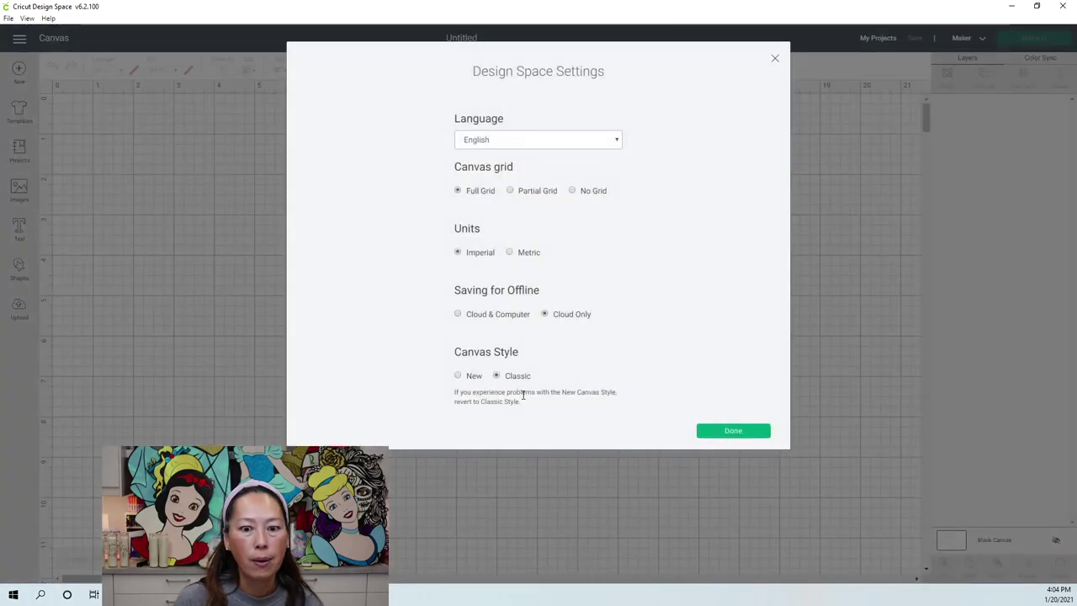
pyautogui.click(749, 432)
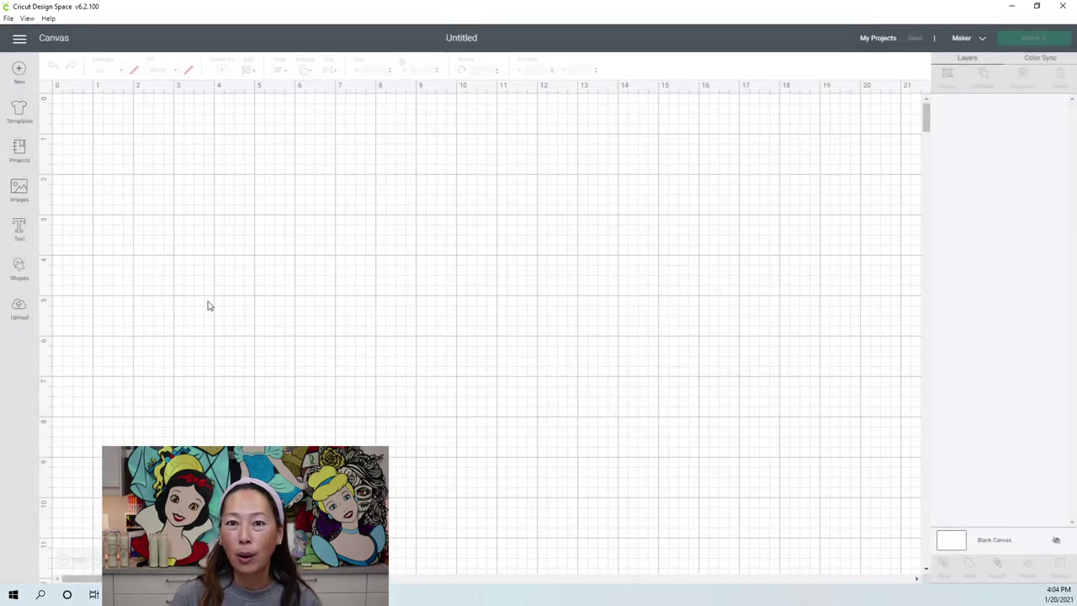
# - Insert the most recently uploaded 94 design and move it fully onto the canvas, at about X 2.556, Y 0.923
pyautogui.click(19, 308)
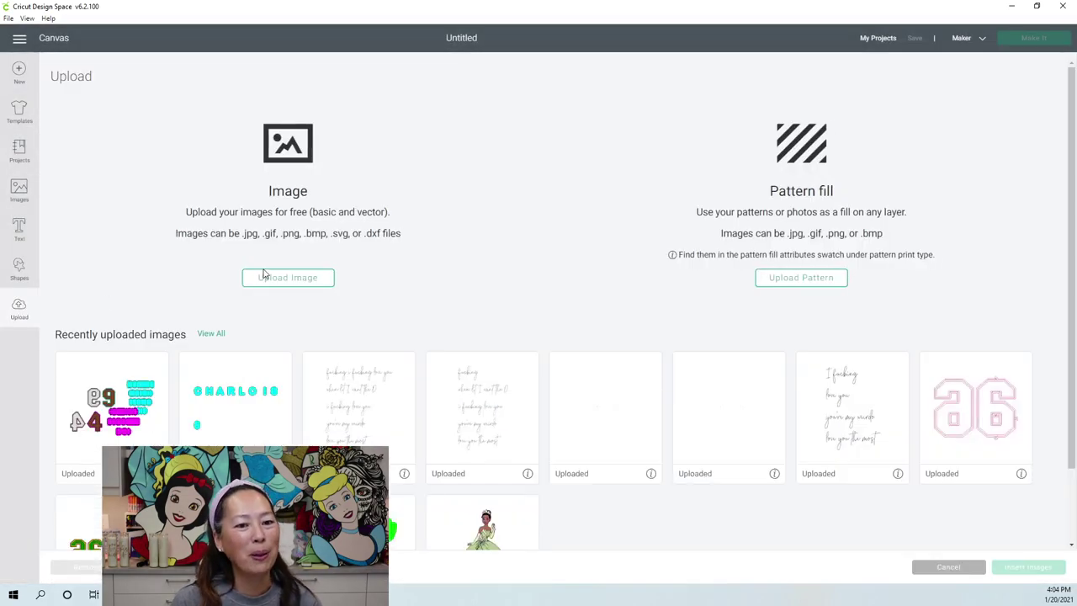
pyautogui.click(147, 406)
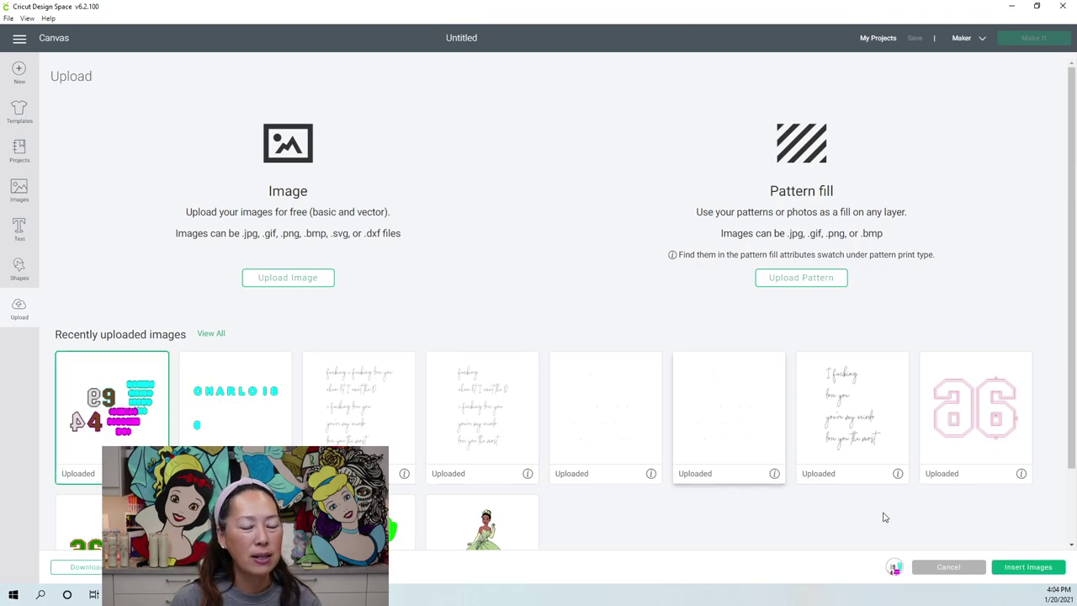
pyautogui.click(1008, 566)
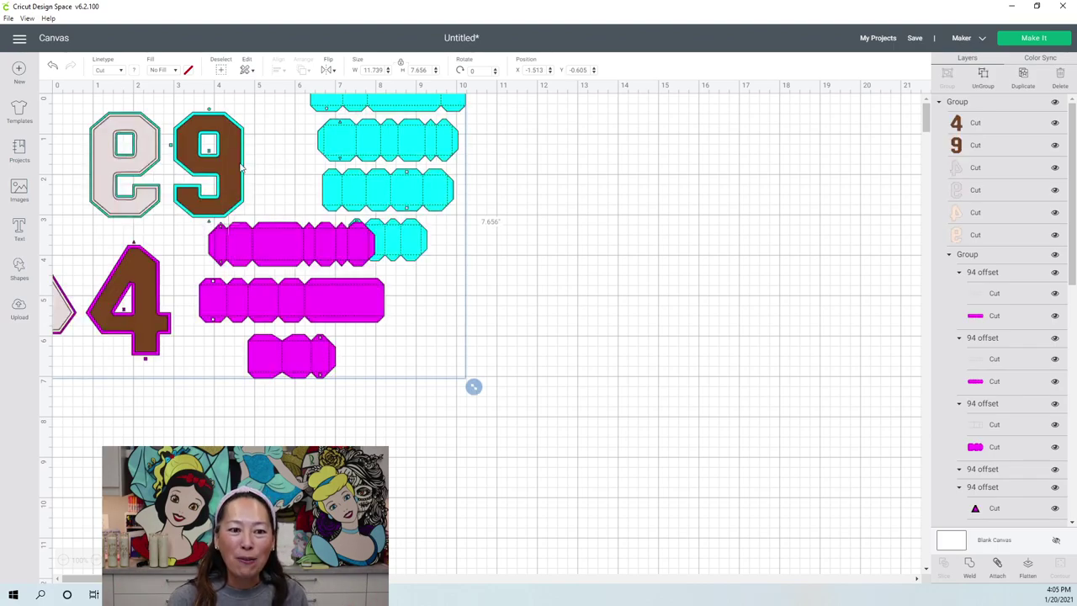
pyautogui.moveTo(286, 200); pyautogui.dragTo(451, 263)
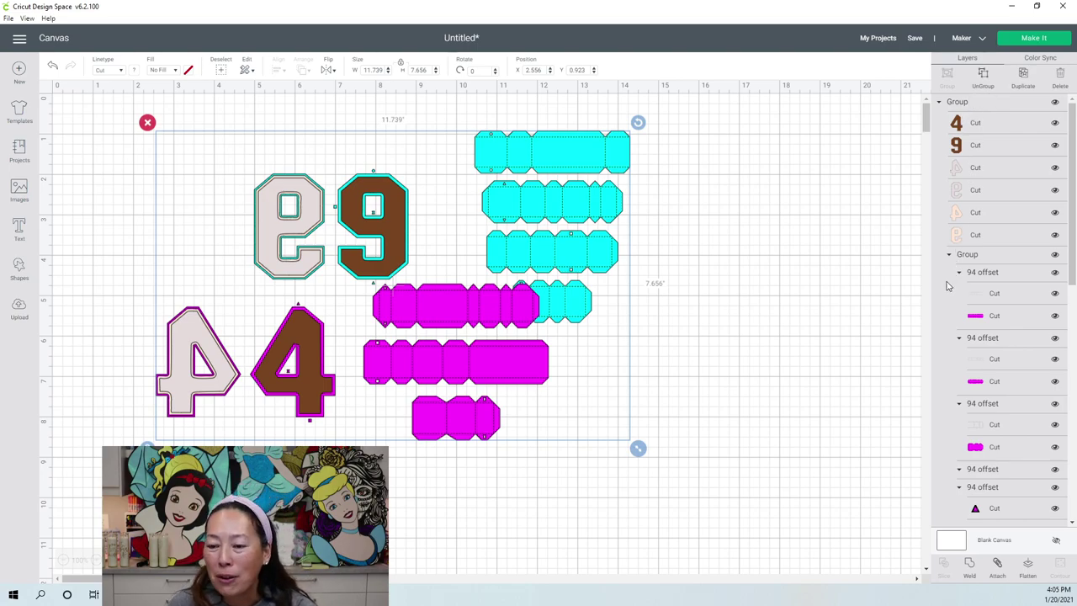
# - Delete the small triangle, hourglass and square marker layers from the magenta 4 offset
pyautogui.scroll(-6, 1019, 312)
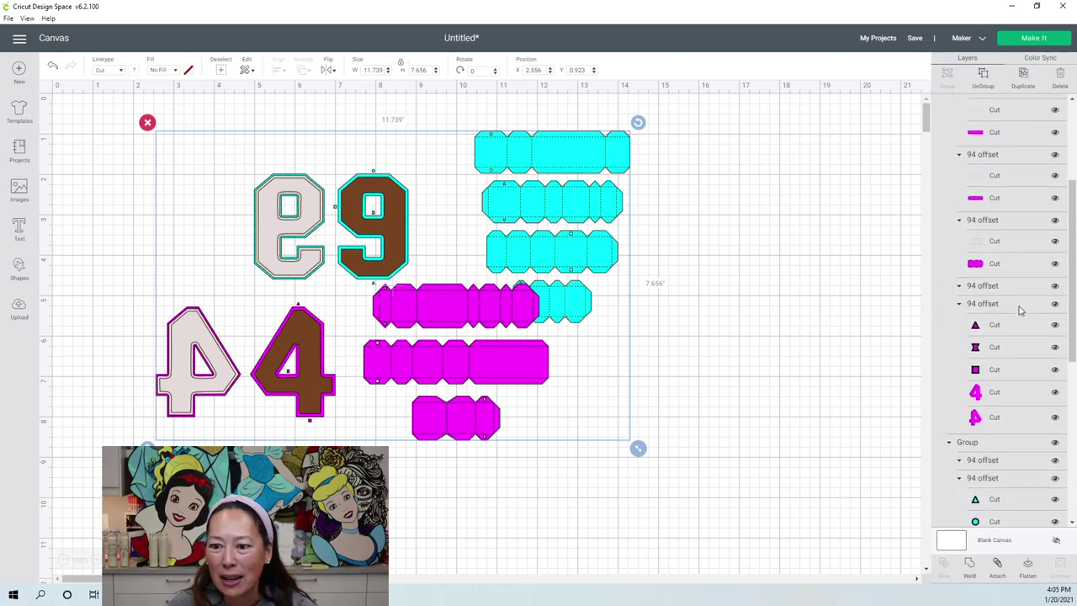
pyautogui.click(996, 228)
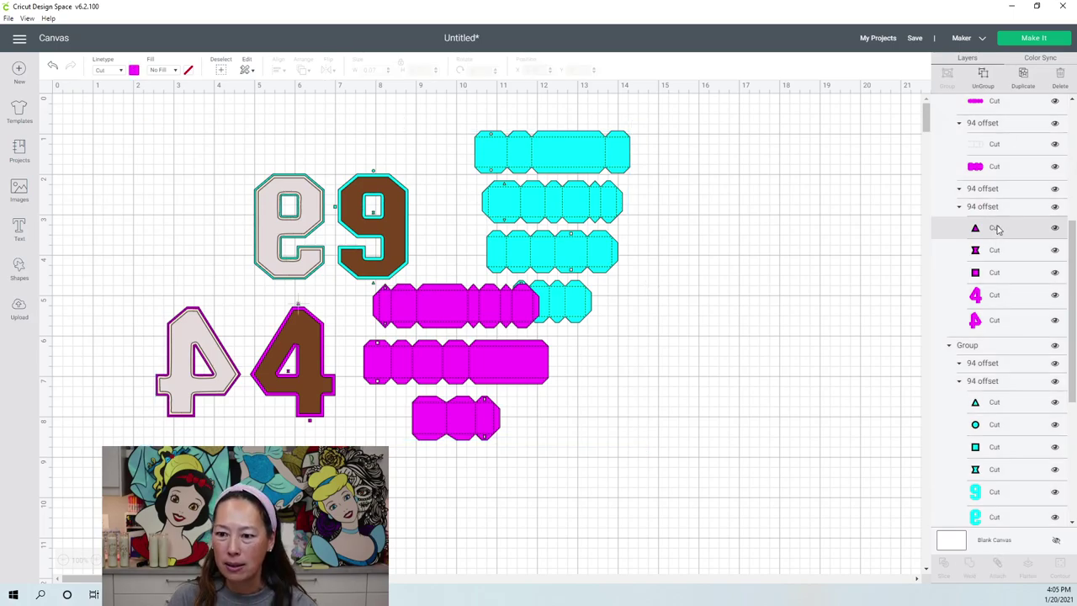
pyautogui.press('Delete')
pyautogui.click(997, 228)
pyautogui.press('Delete')
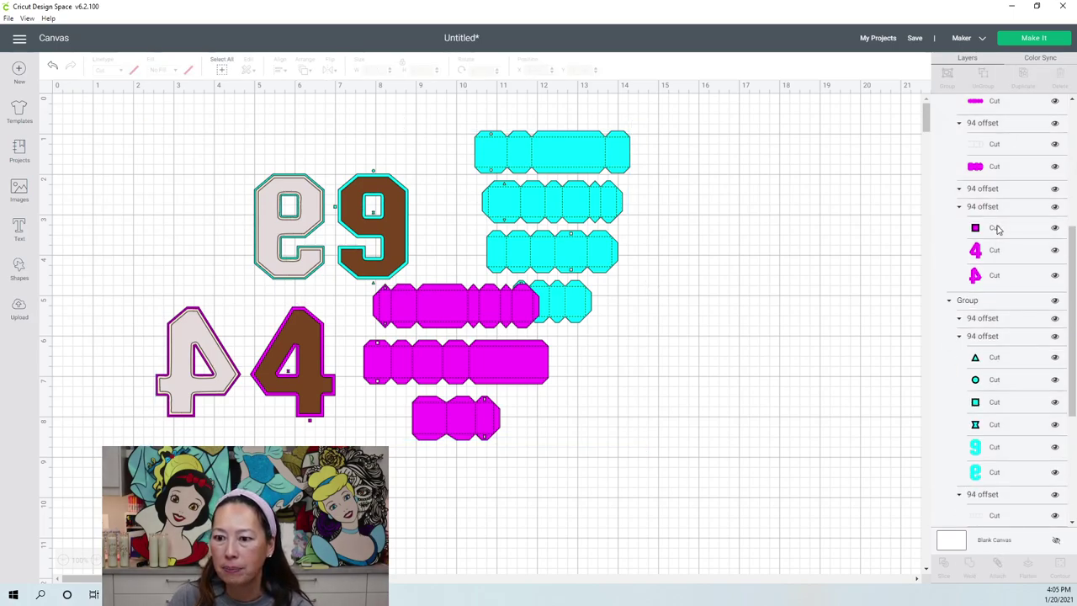
pyautogui.click(996, 228)
pyautogui.press('Delete')
# - Delete the small triangle, circle, square and hourglass marker layers from the cyan 9 offset
pyautogui.click(998, 315)
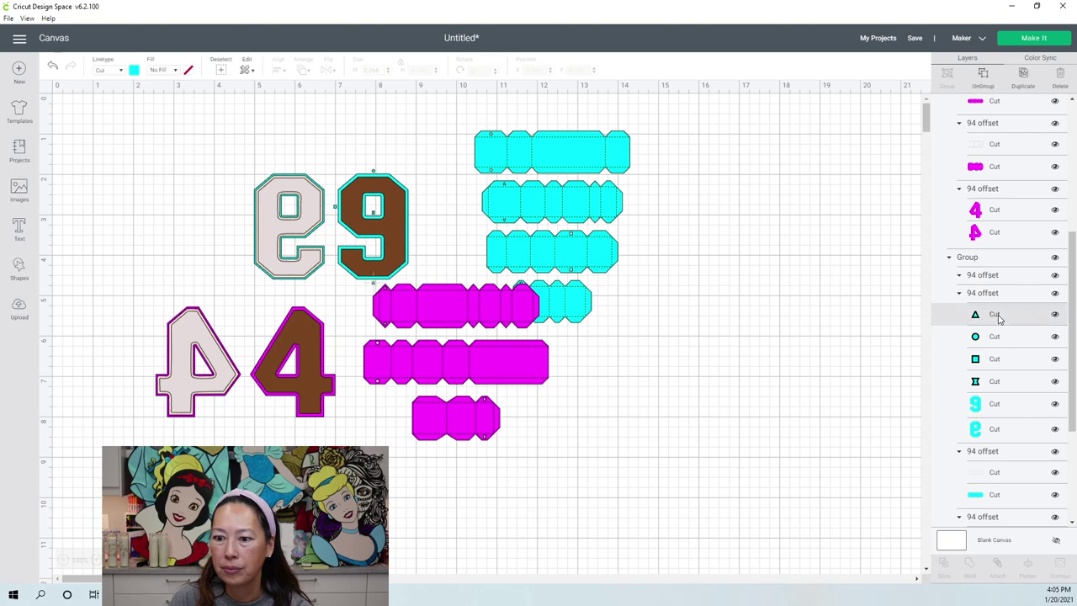
pyautogui.press('Delete')
pyautogui.click(999, 317)
pyautogui.press('Delete')
pyautogui.click(998, 320)
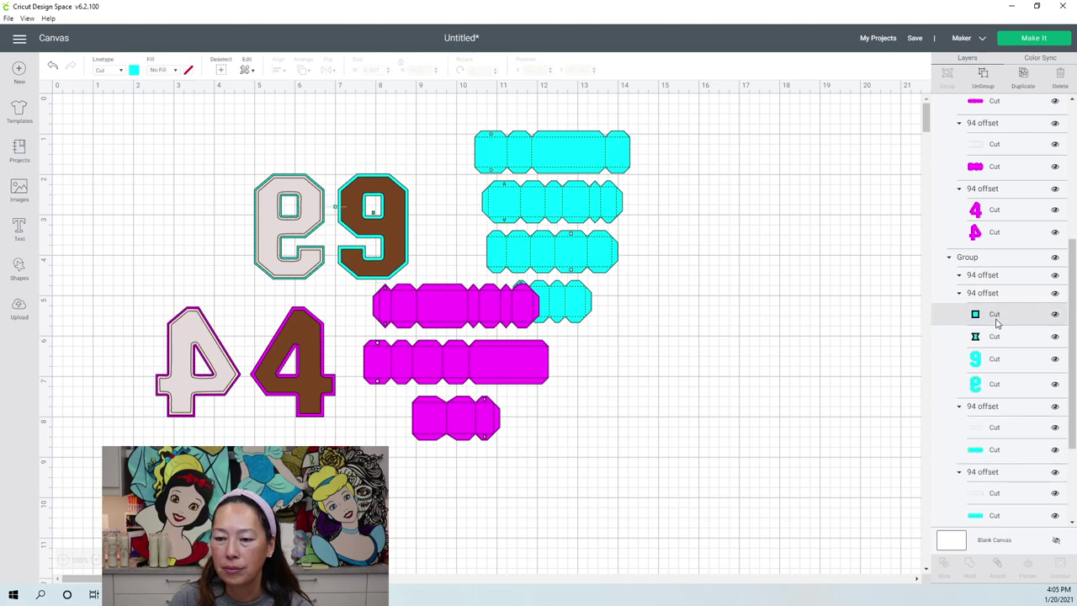
pyautogui.press('Delete')
pyautogui.click(996, 320)
pyautogui.press('Delete')
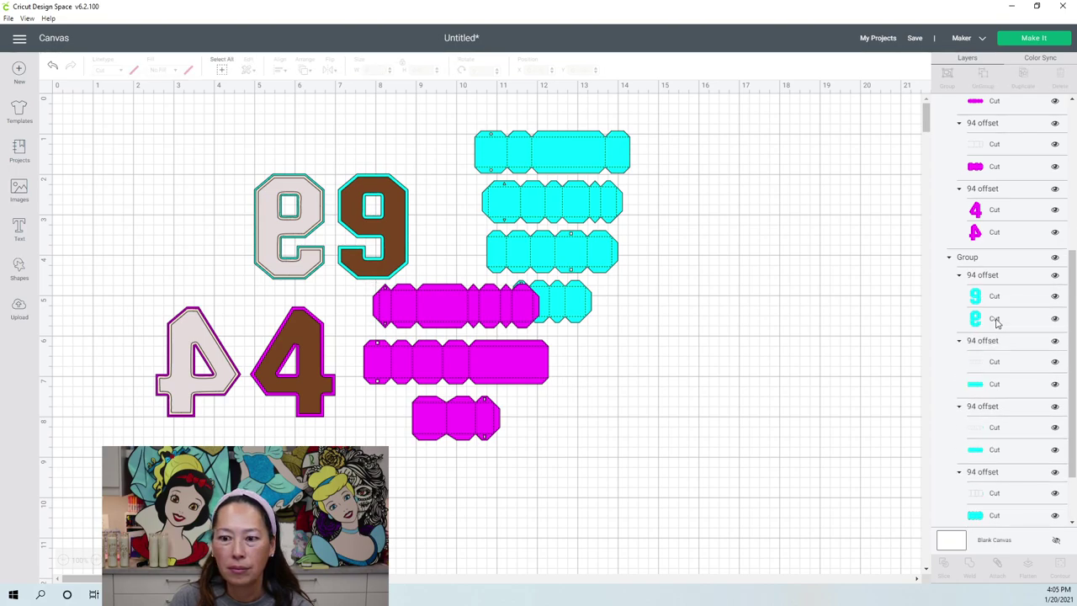
# - Move the whole 94 design to about X 4.195, Y 1.062 and ungroup it
pyautogui.scroll(5, 997, 336)
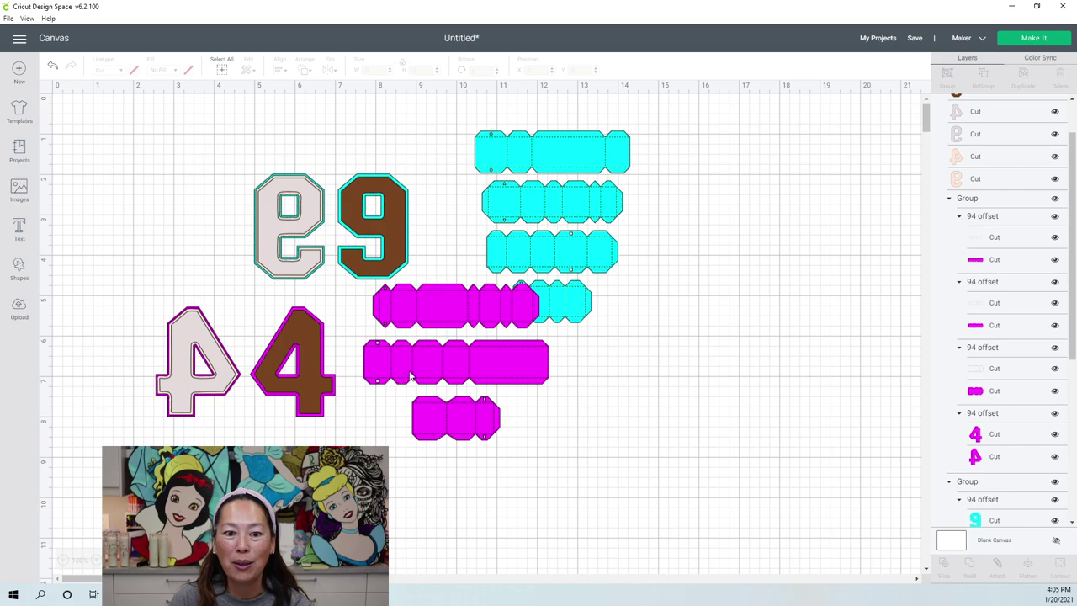
pyautogui.hotkey('ctrl', 'a')
pyautogui.moveTo(477, 381); pyautogui.dragTo(534, 376)
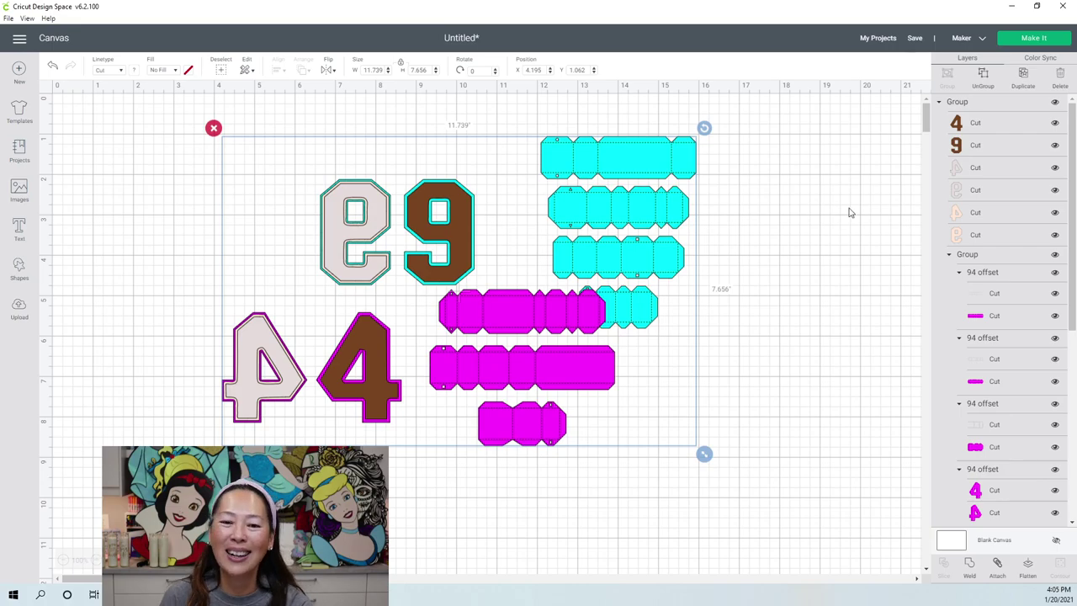
pyautogui.click(986, 85)
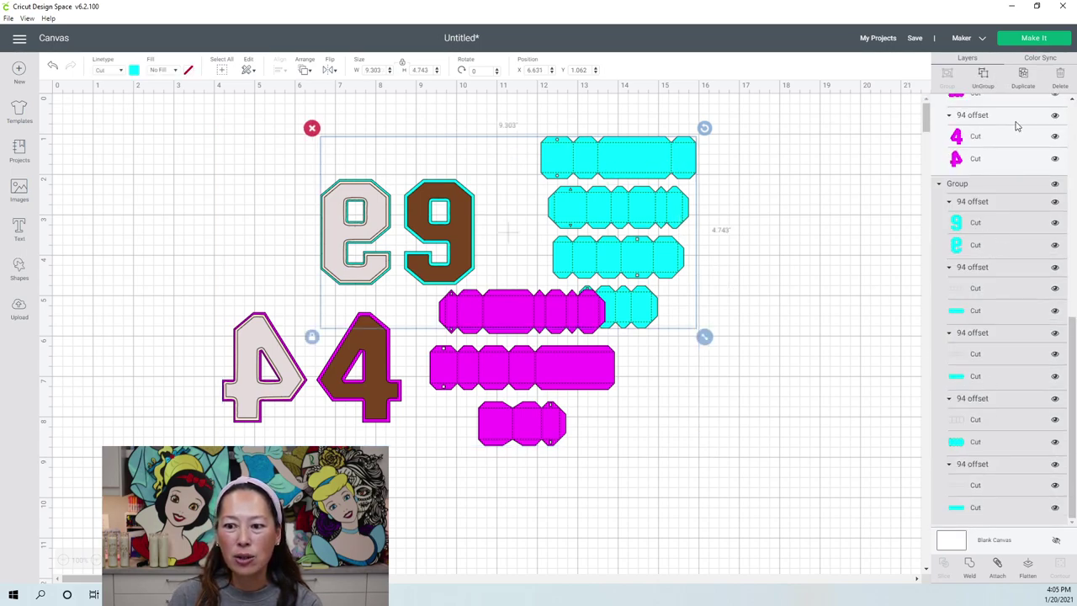
# - Ungroup the cyan group of 9 pieces and the magenta group of 4 pieces
pyautogui.press('Delete')
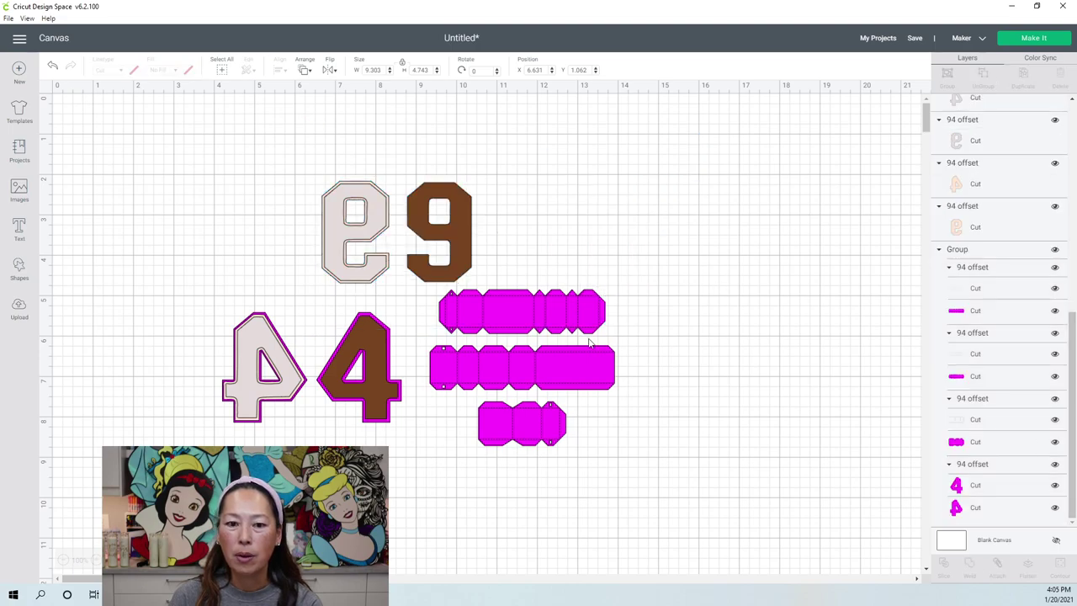
pyautogui.hotkey('ctrl', 'z')
pyautogui.click(549, 361)
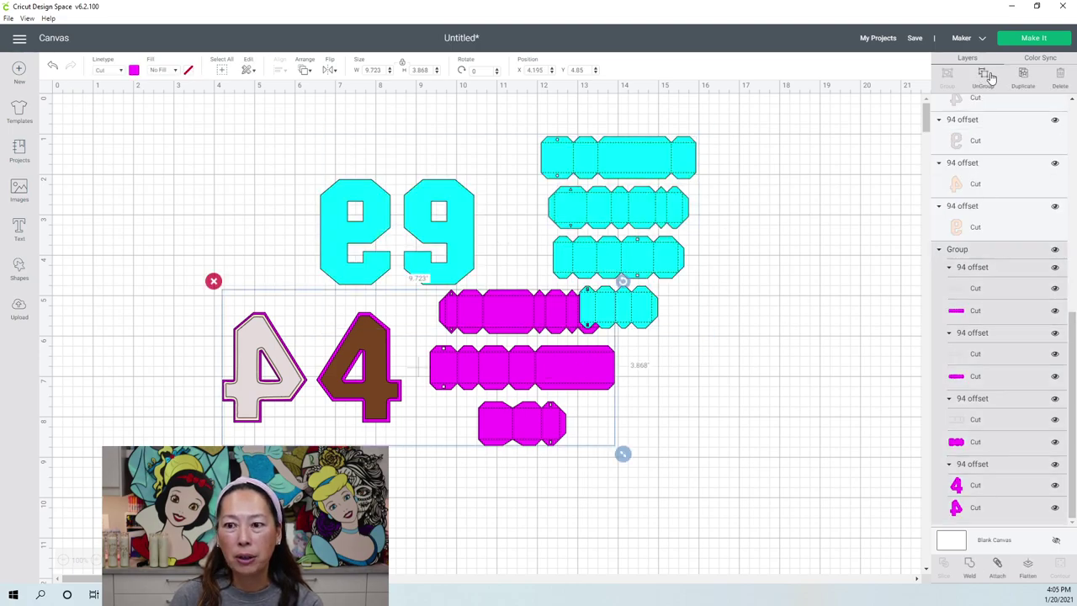
pyautogui.press('Delete')
pyautogui.hotkey('ctrl', 'z')
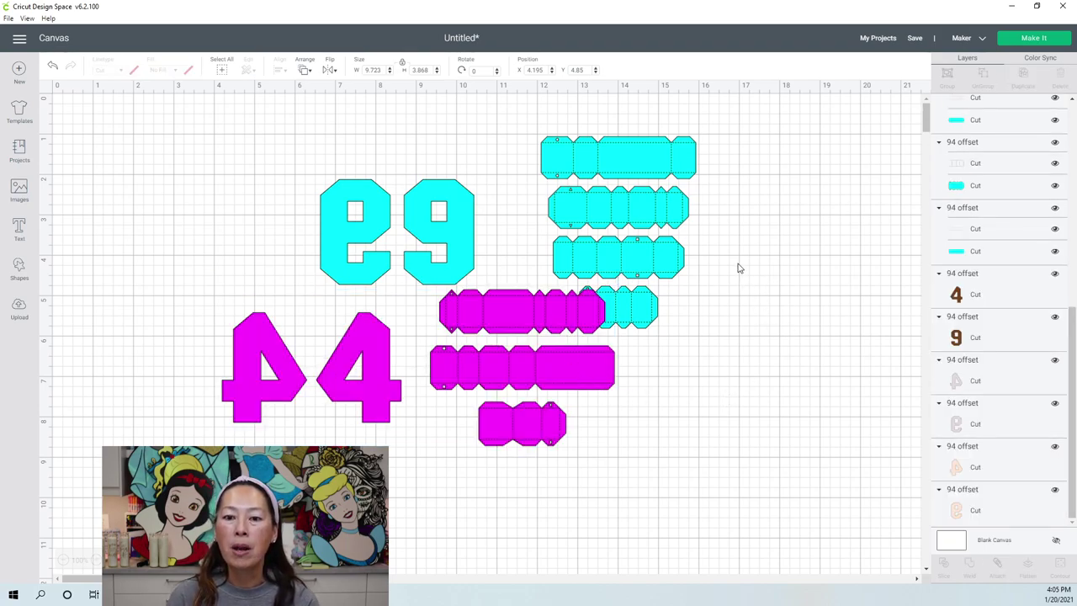
# - Rotate the four cyan side strips together to 90 degrees
pyautogui.click(682, 121)
pyautogui.moveTo(683, 117); pyautogui.dragTo(651, 363)
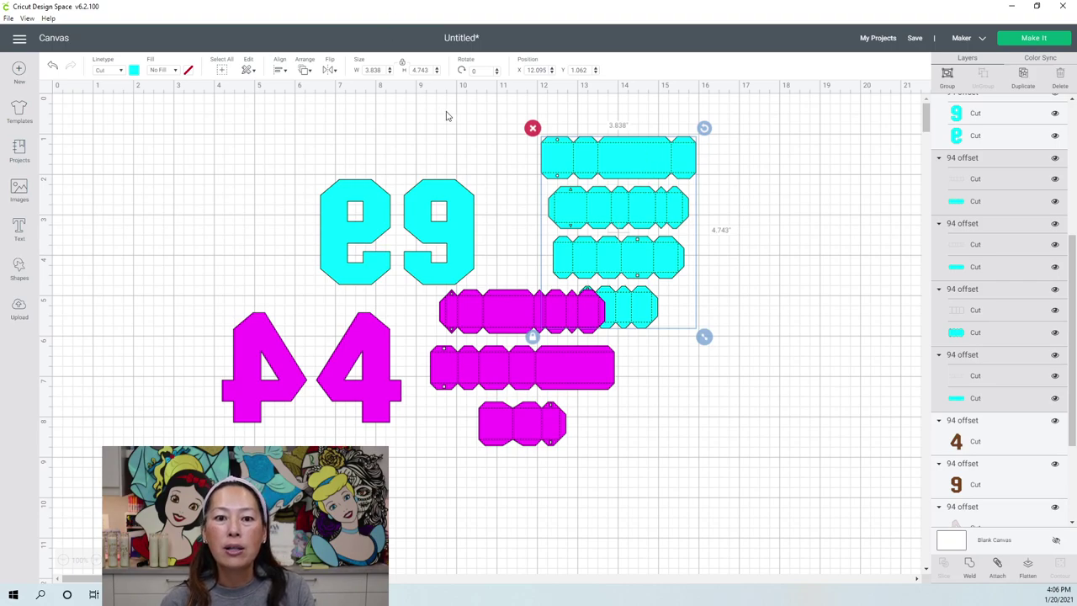
pyautogui.click(467, 71)
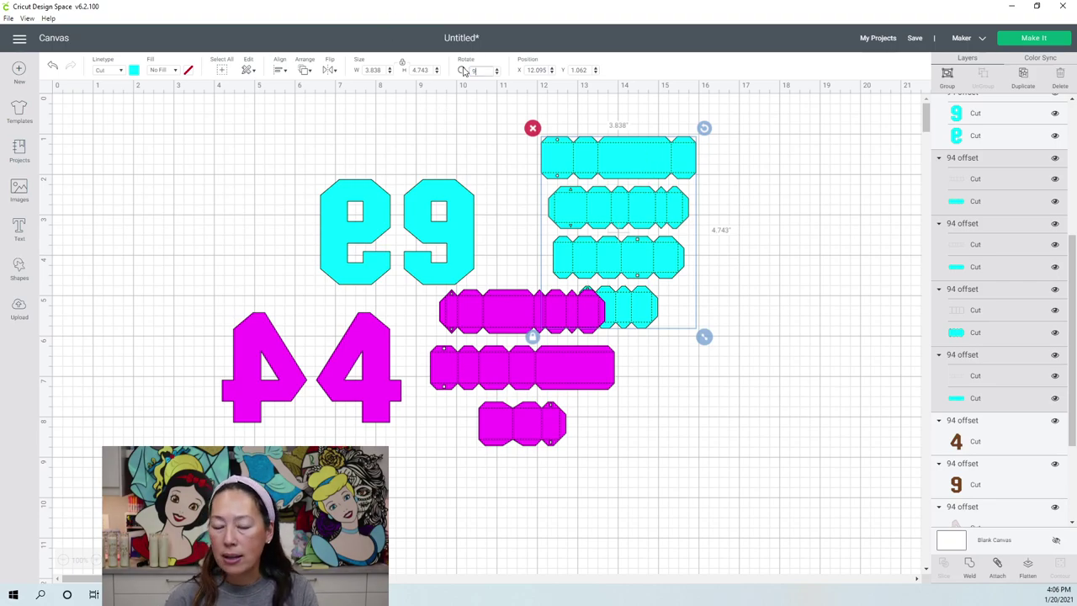
pyautogui.press('Return')
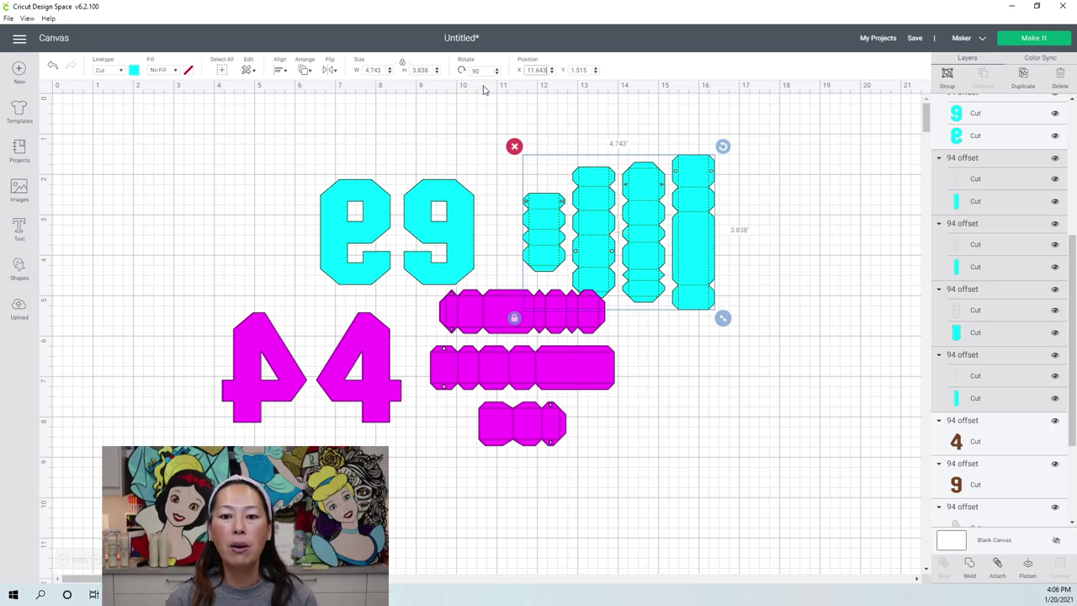
# - Align the cyan 9s and their four side strips to the bottom
pyautogui.moveTo(248, 170); pyautogui.dragTo(739, 228)
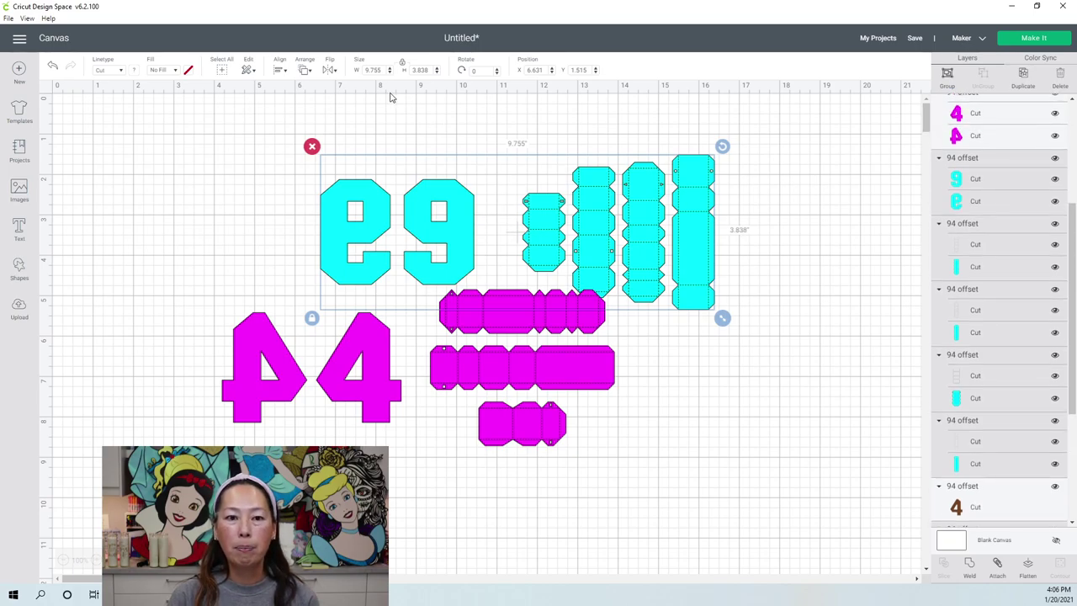
pyautogui.click(280, 71)
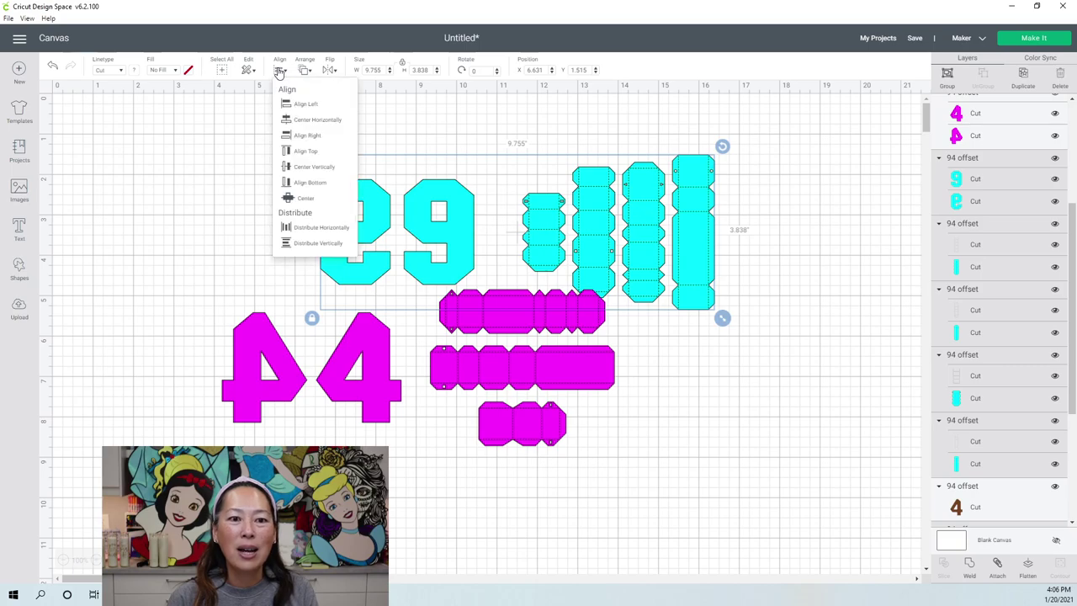
pyautogui.click(317, 186)
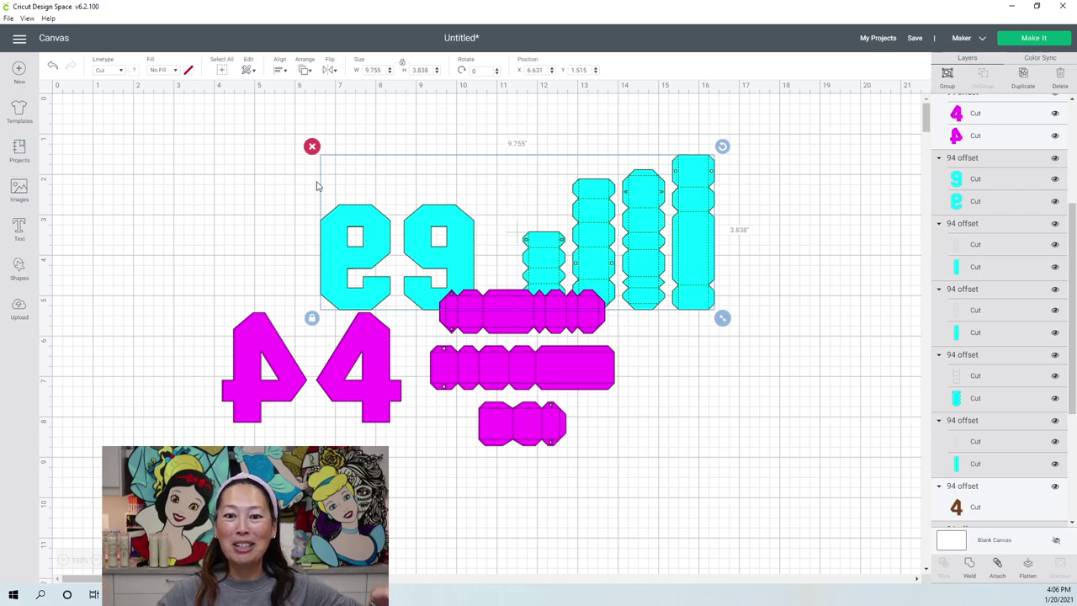
# - Set the height of the selected cyan 9s and their four side strips to 11.5 inches
pyautogui.click(420, 69)
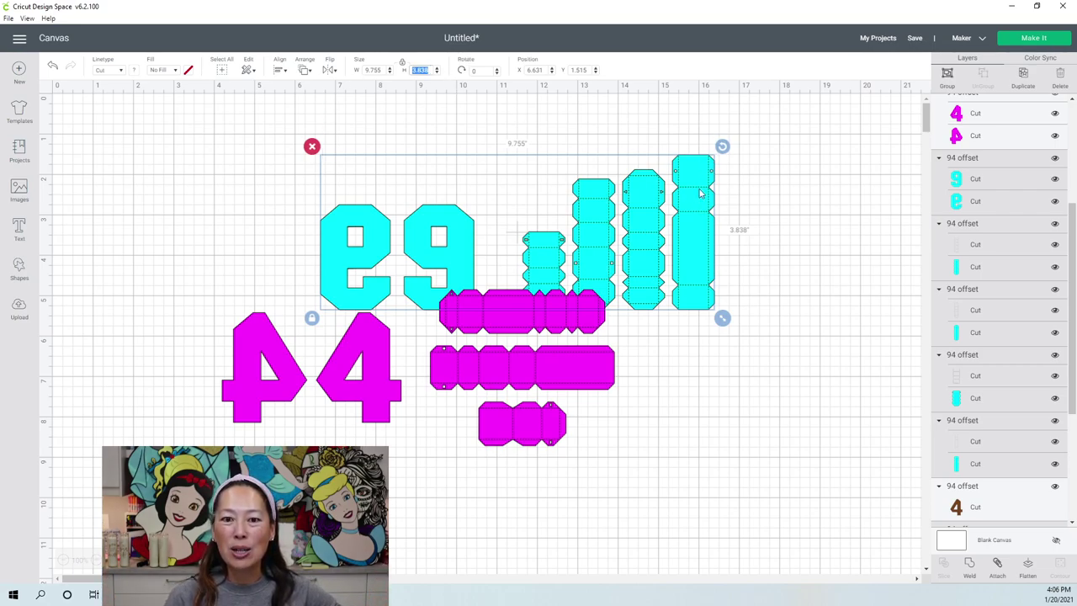
pyautogui.write('11')
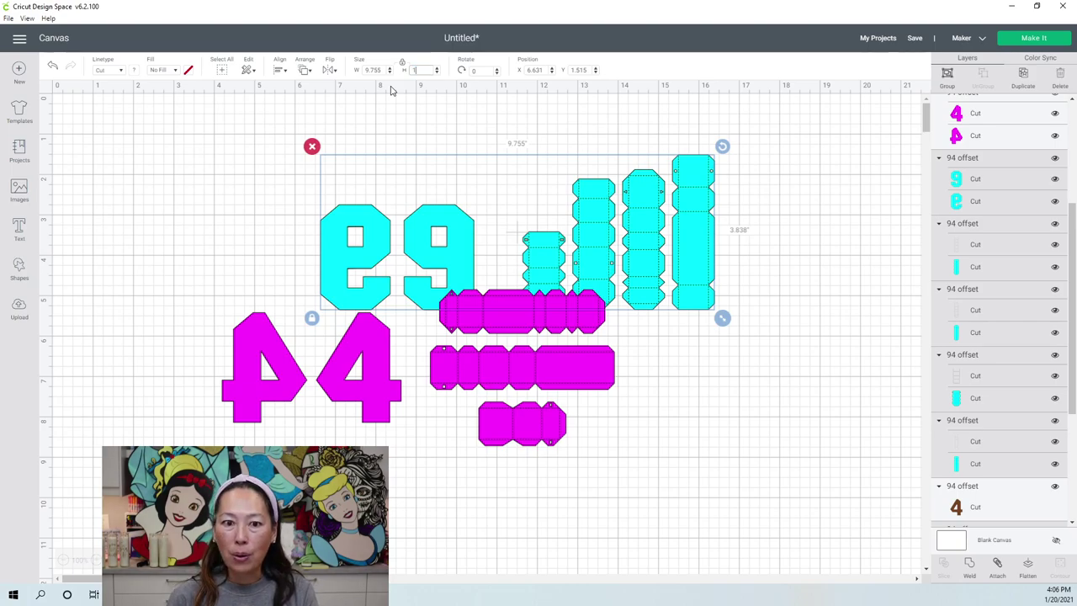
pyautogui.write('.5')
pyautogui.press('Tab')
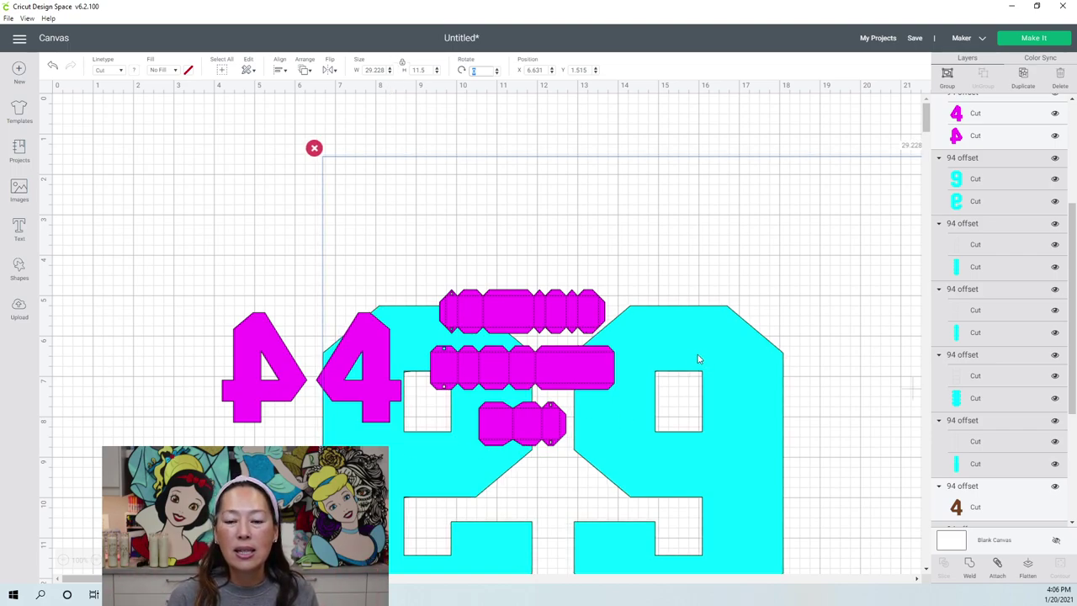
# - Move the enlarged cyan pieces clear of the magenta ones, to about X 19.186, Y 2.209
pyautogui.moveTo(690, 337); pyautogui.dragTo(941, 281)
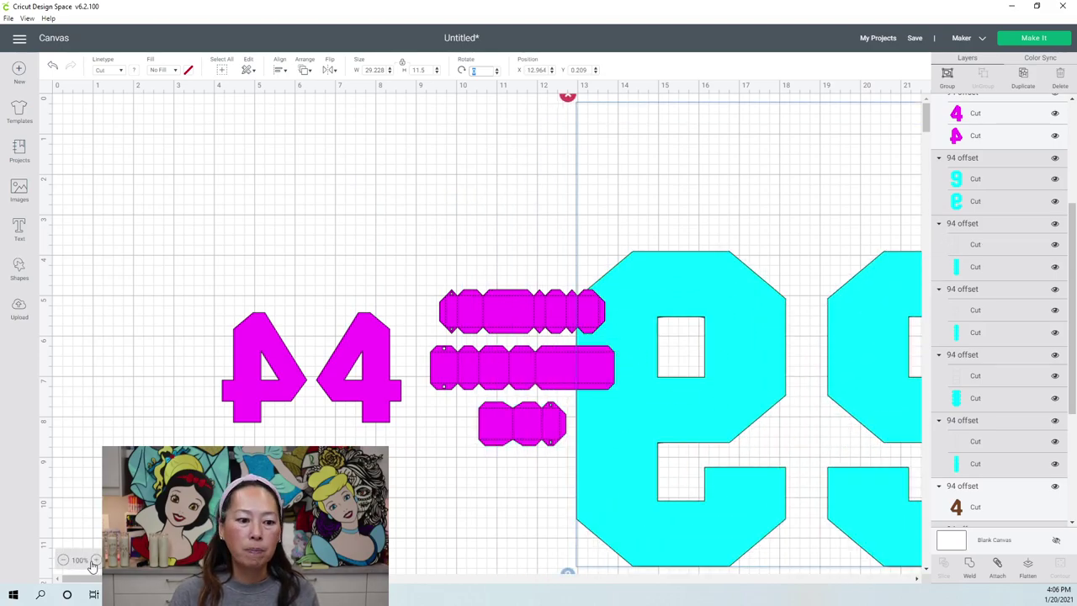
pyautogui.click(65, 561)
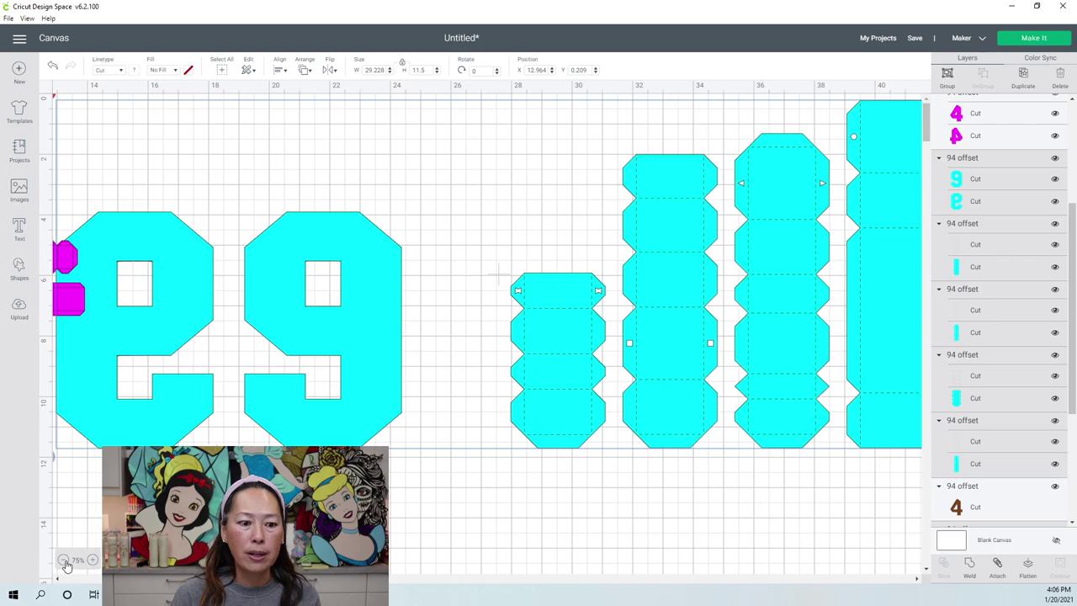
pyautogui.click(65, 561)
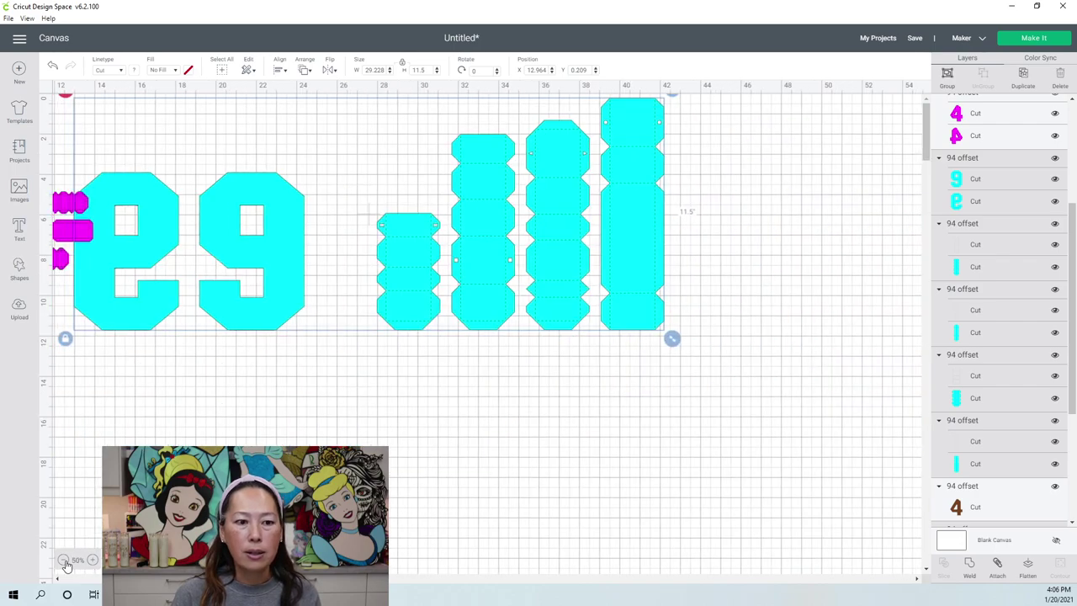
pyautogui.click(65, 561)
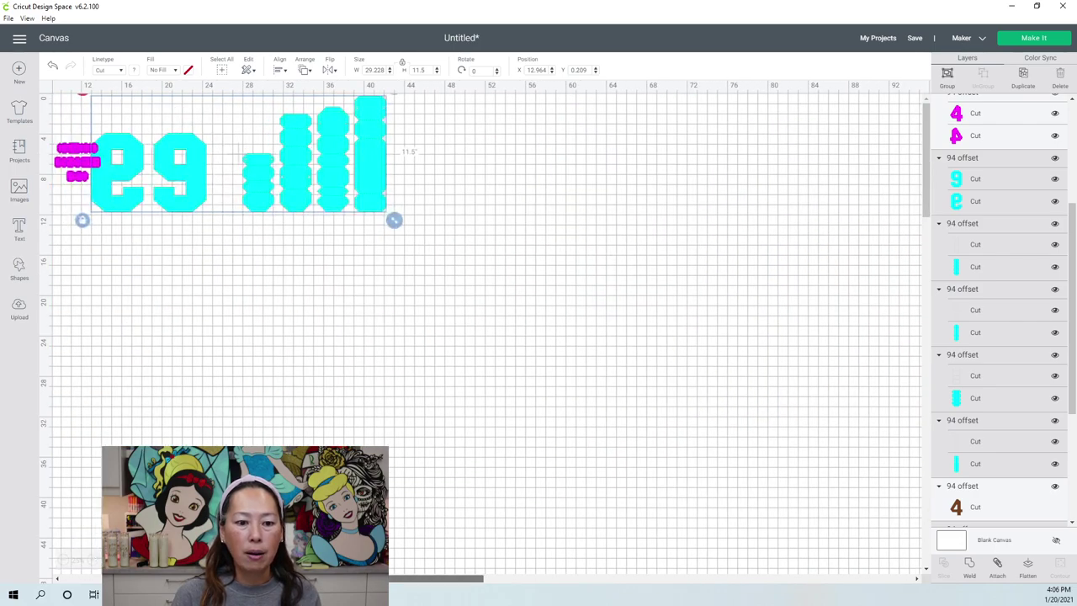
pyautogui.moveTo(421, 578); pyautogui.dragTo(380, 578)
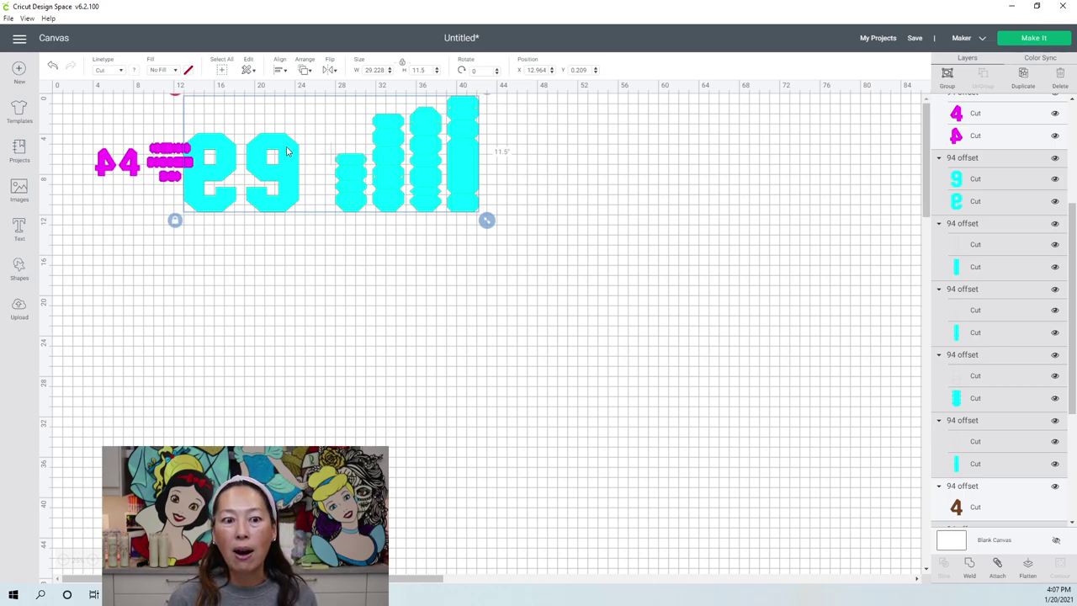
pyautogui.moveTo(328, 151); pyautogui.dragTo(392, 172)
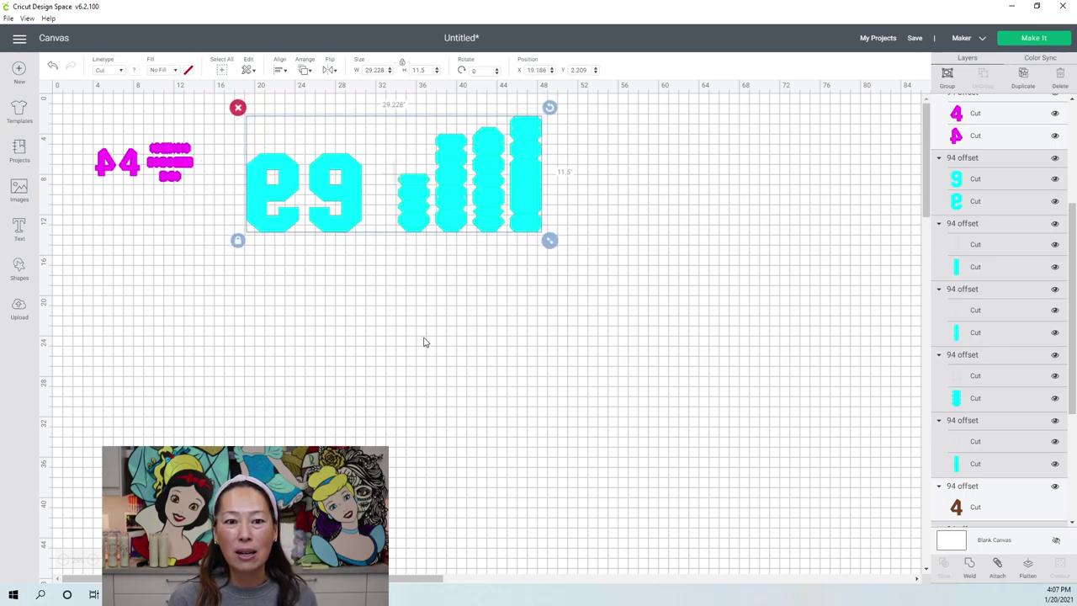
pyautogui.click(377, 267)
pyautogui.click(352, 209)
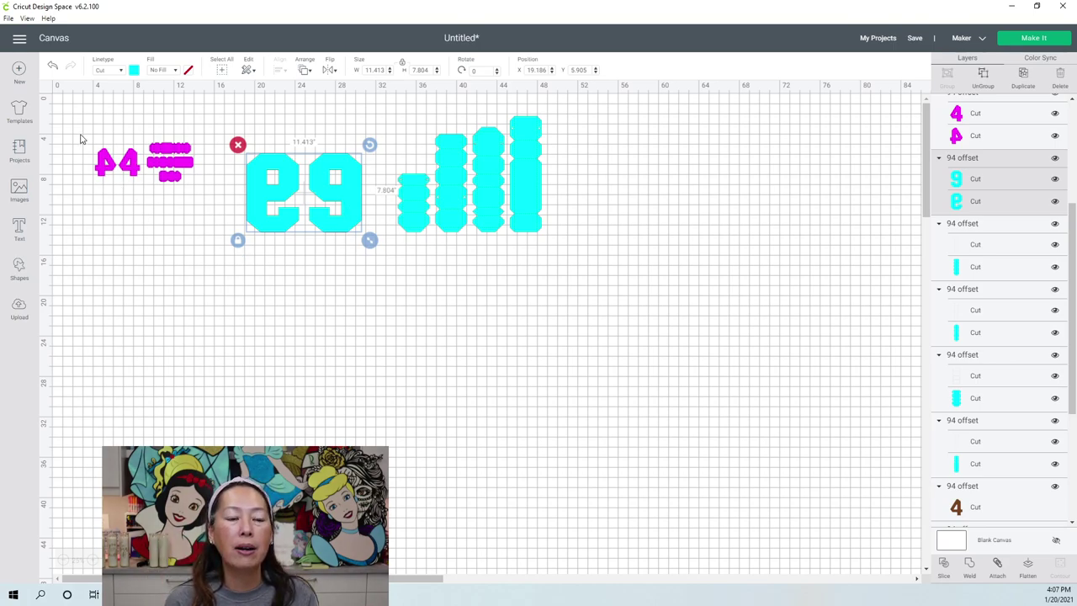
# - Move the magenta 4s and strips below the cyan pieces and rotate the three magenta side strips to 90 degrees
pyautogui.moveTo(79, 133); pyautogui.dragTo(404, 300)
pyautogui.click(531, 377)
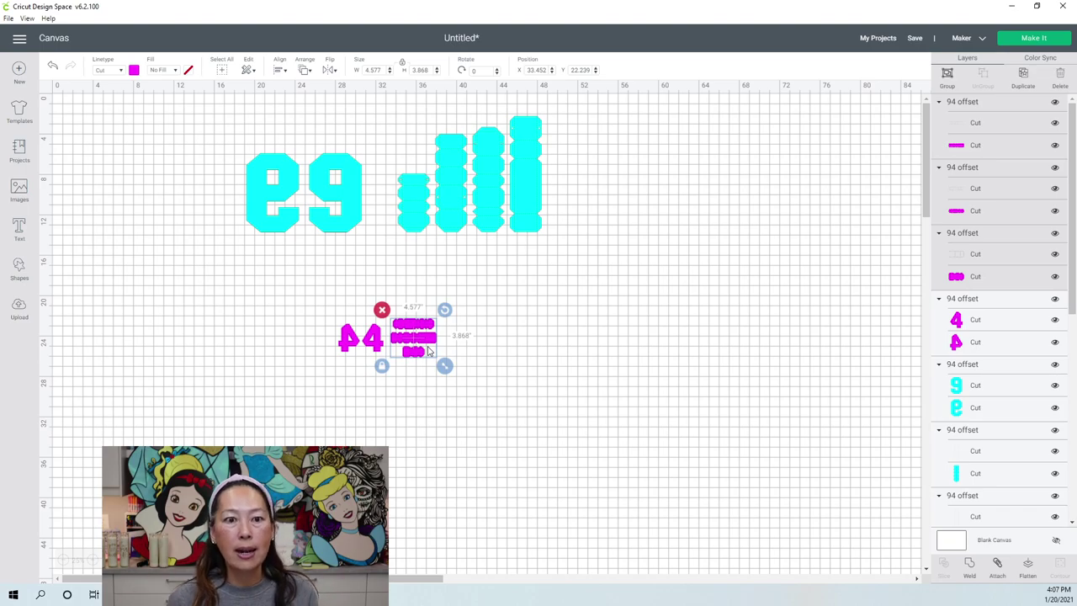
pyautogui.click(485, 72)
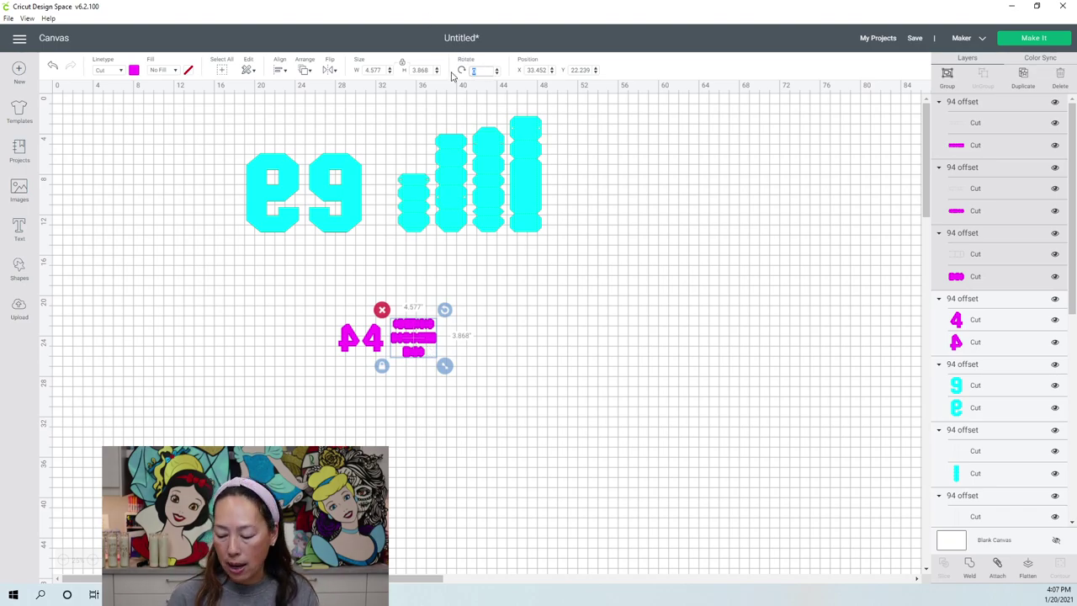
pyautogui.write('90')
pyautogui.press('Tab')
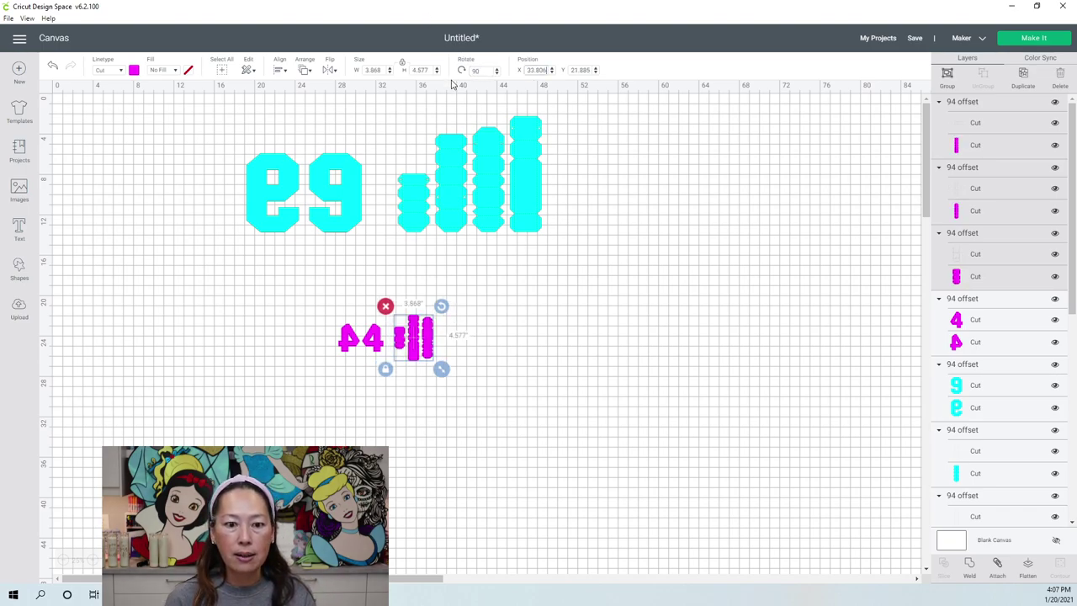
# - Align the magenta 4s and their three side strips to the bottom and set their overall height to 11.5 inches
pyautogui.moveTo(510, 394); pyautogui.dragTo(271, 340)
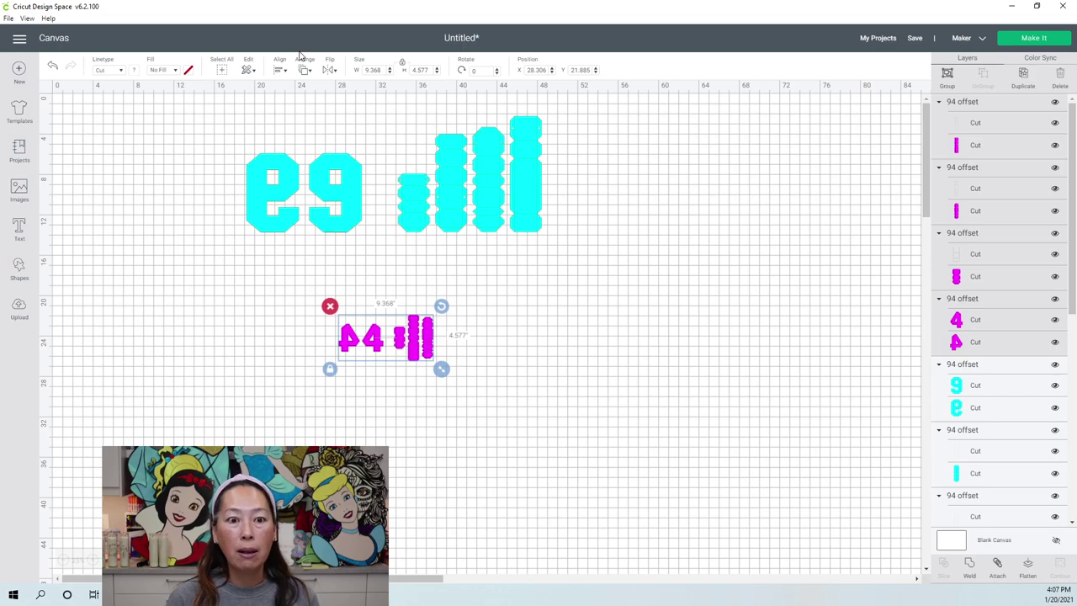
pyautogui.click(281, 74)
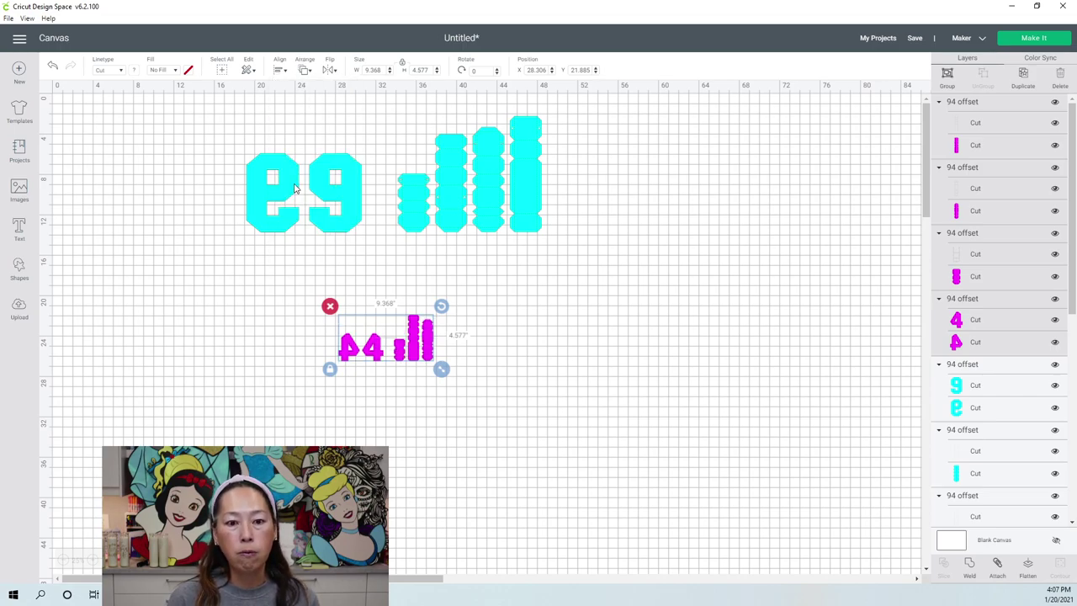
pyautogui.click(421, 70)
pyautogui.write('1')
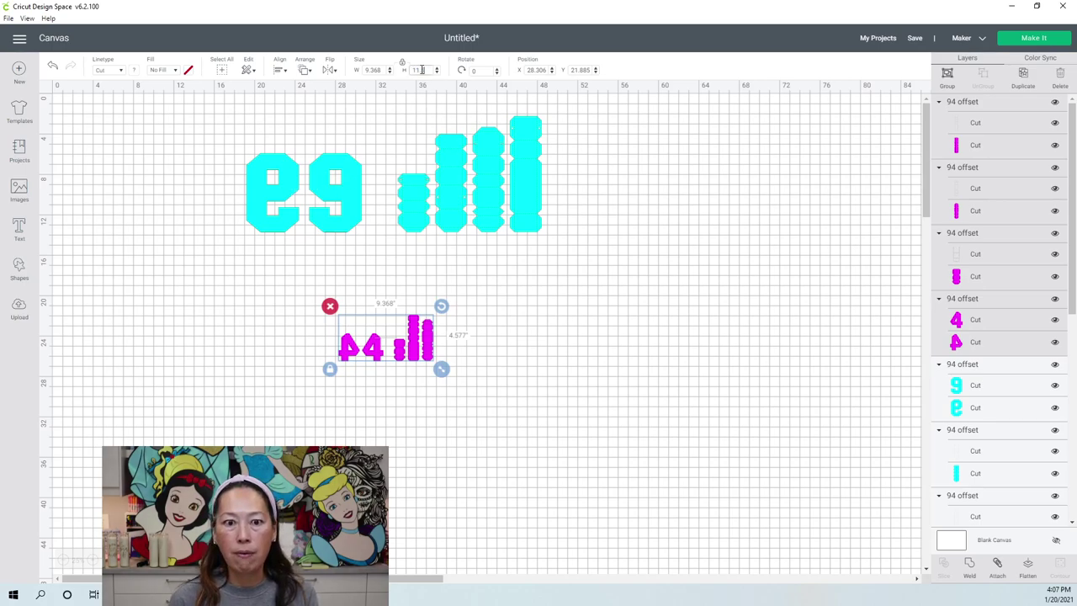
pyautogui.write('1.5')
pyautogui.press('Tab')
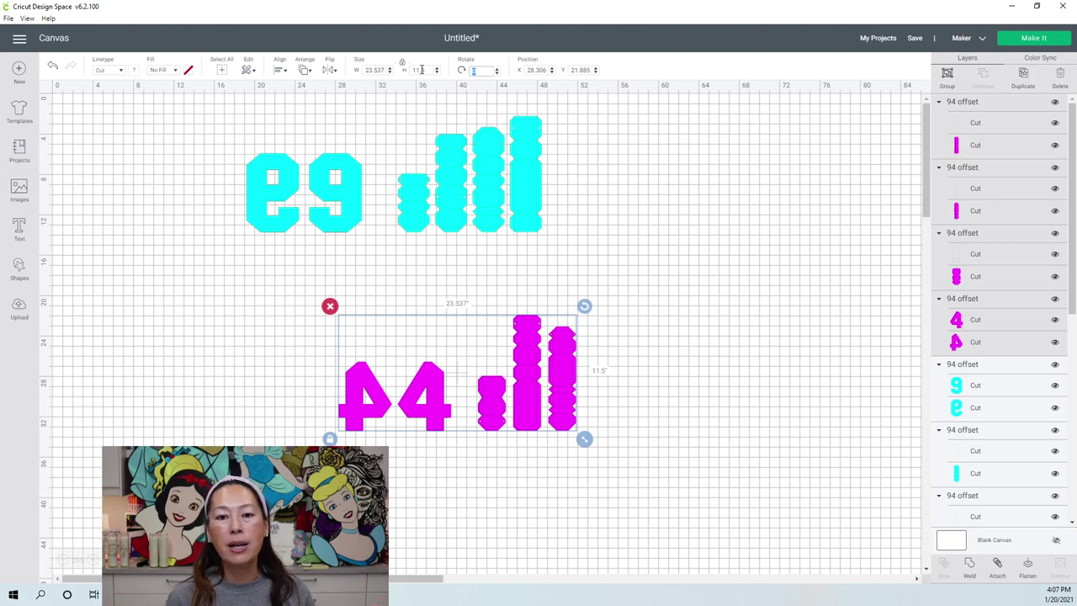
pyautogui.click(543, 241)
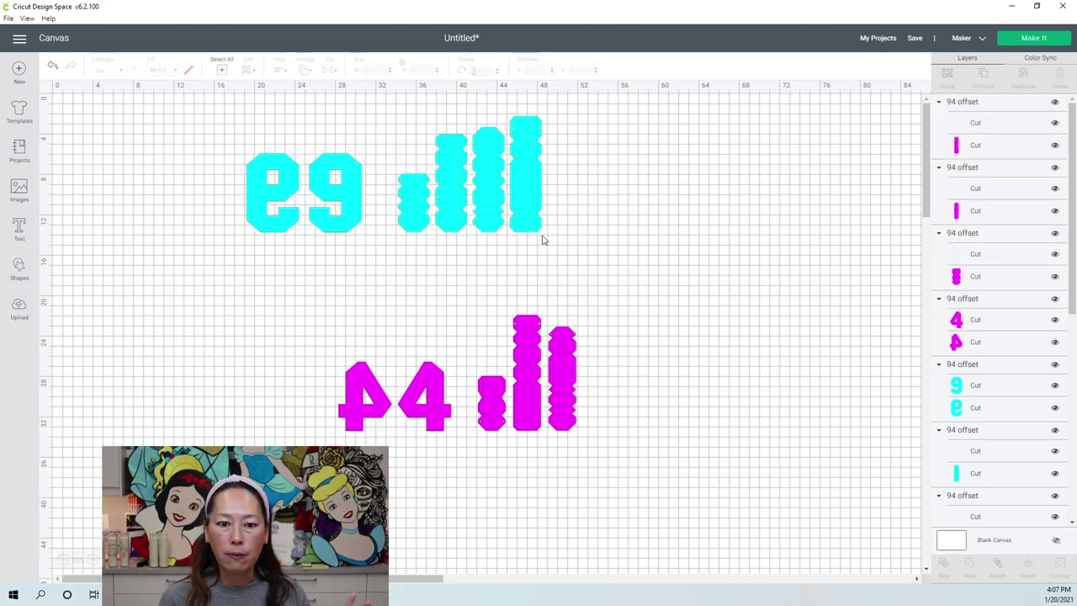
# - Compare the sizes of the cyan 9s and the magenta 4s, and check the size of the tallest magenta strip
pyautogui.click(346, 216)
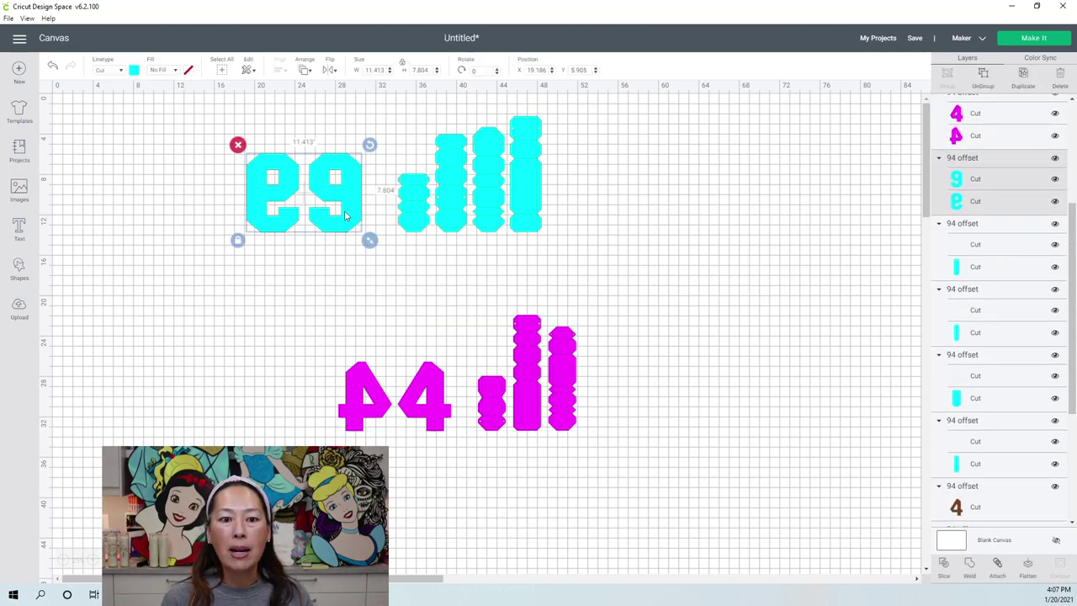
pyautogui.click(438, 393)
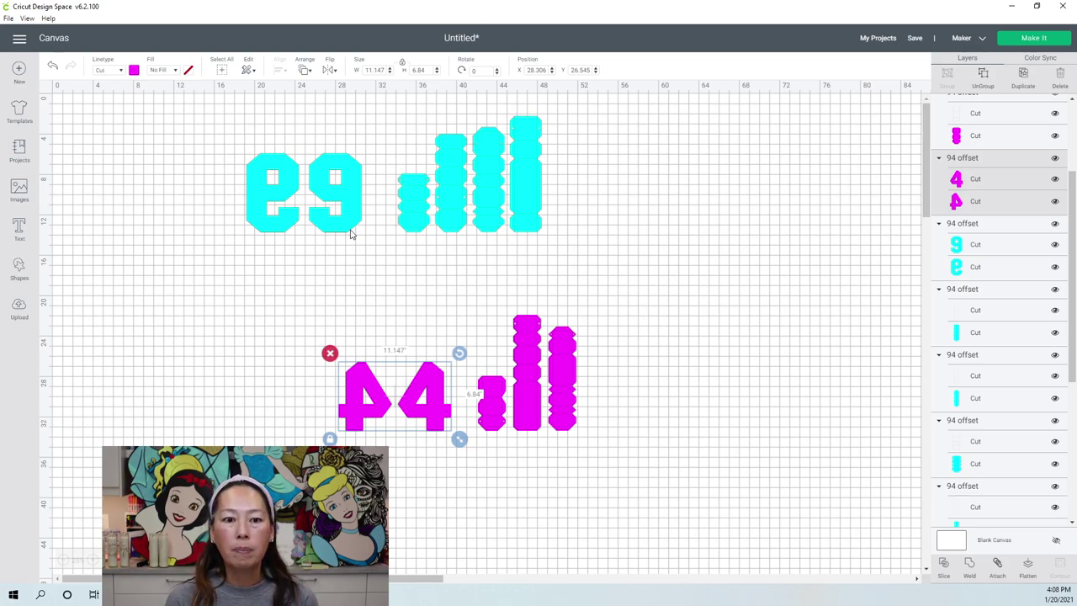
pyautogui.click(345, 199)
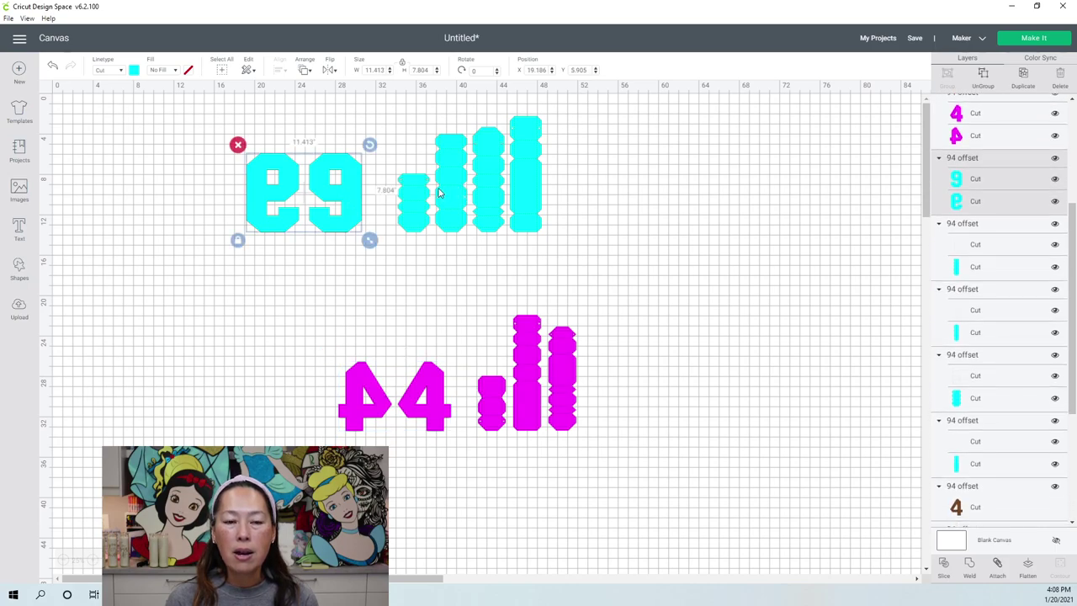
pyautogui.click(433, 393)
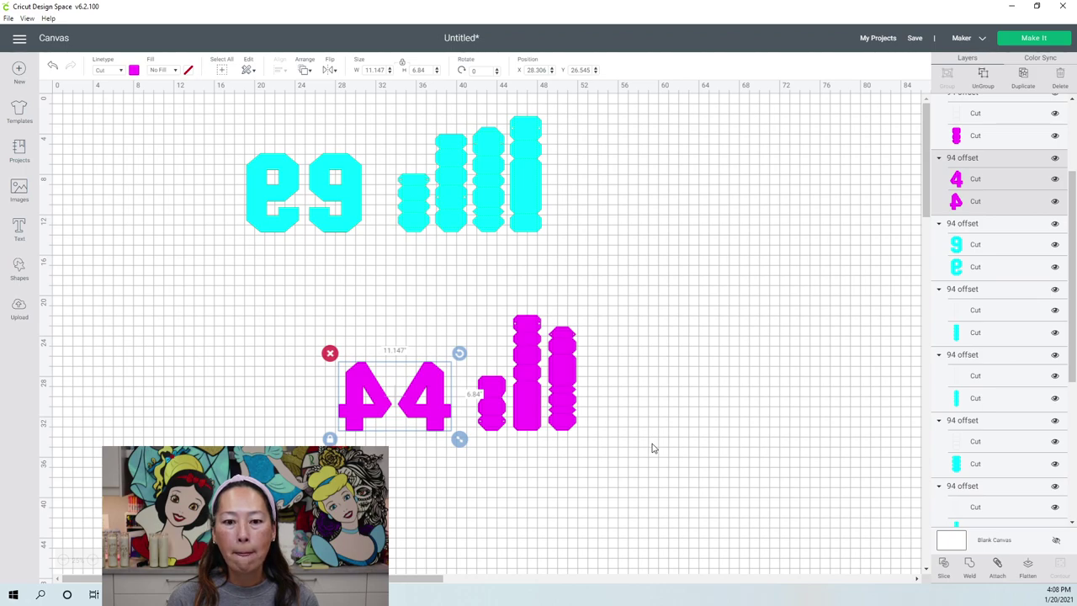
pyautogui.click(515, 346)
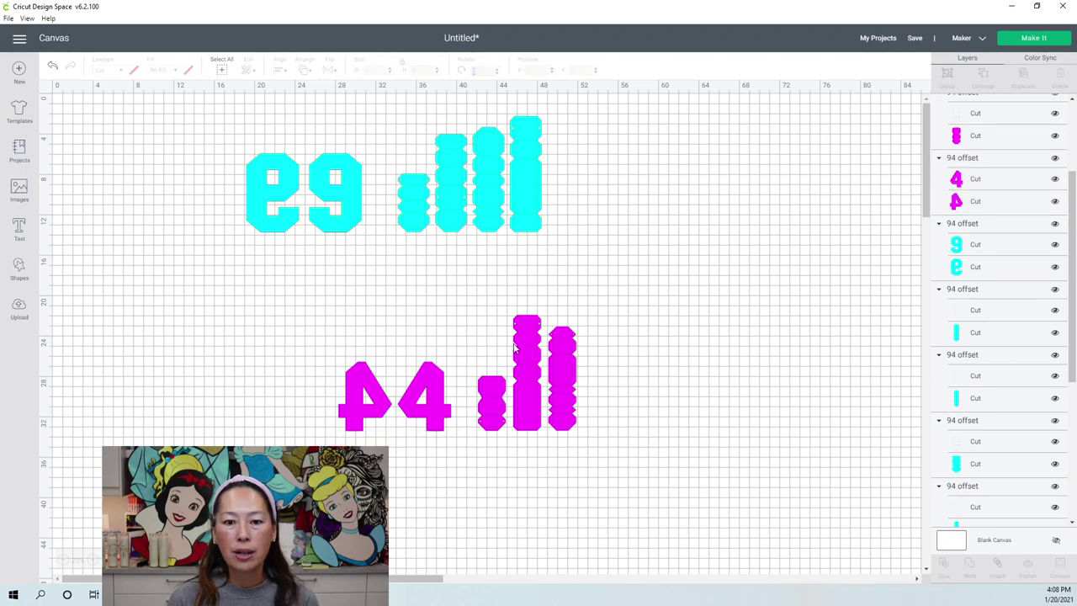
pyautogui.click(528, 334)
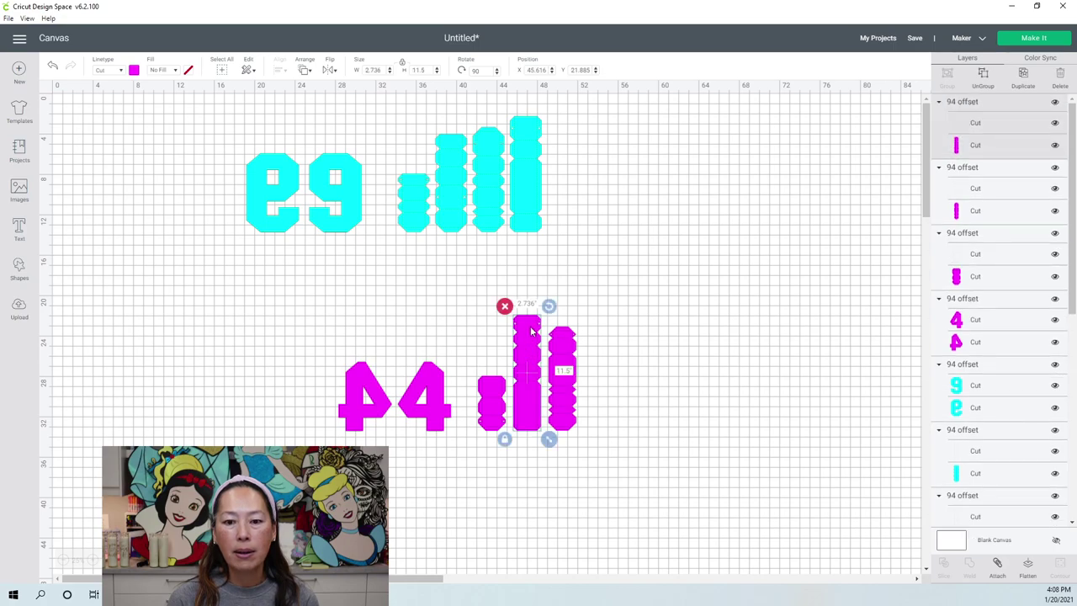
pyautogui.click(648, 472)
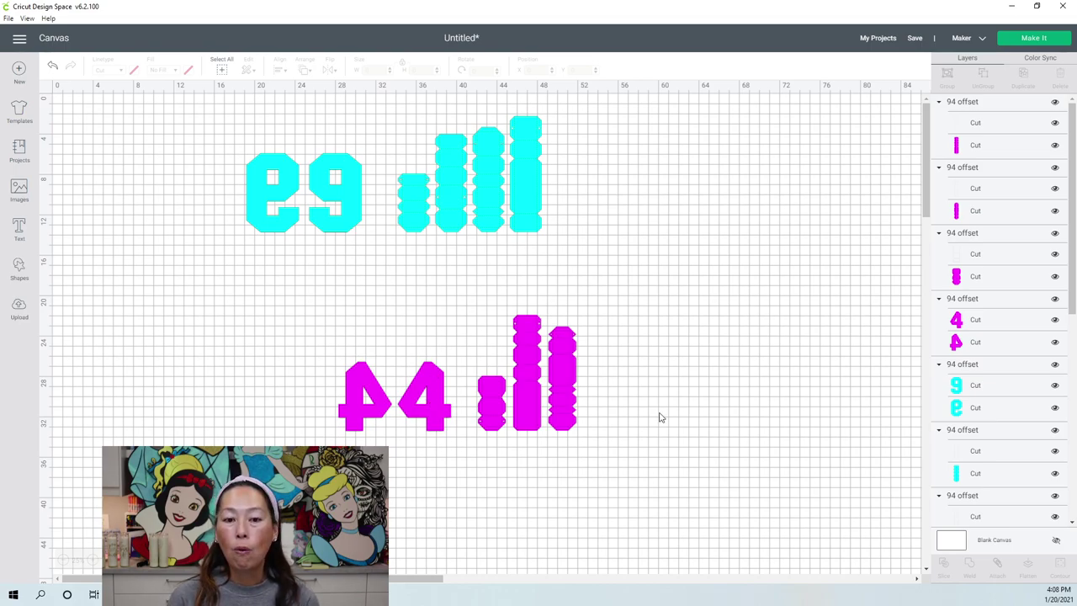
pyautogui.click(429, 389)
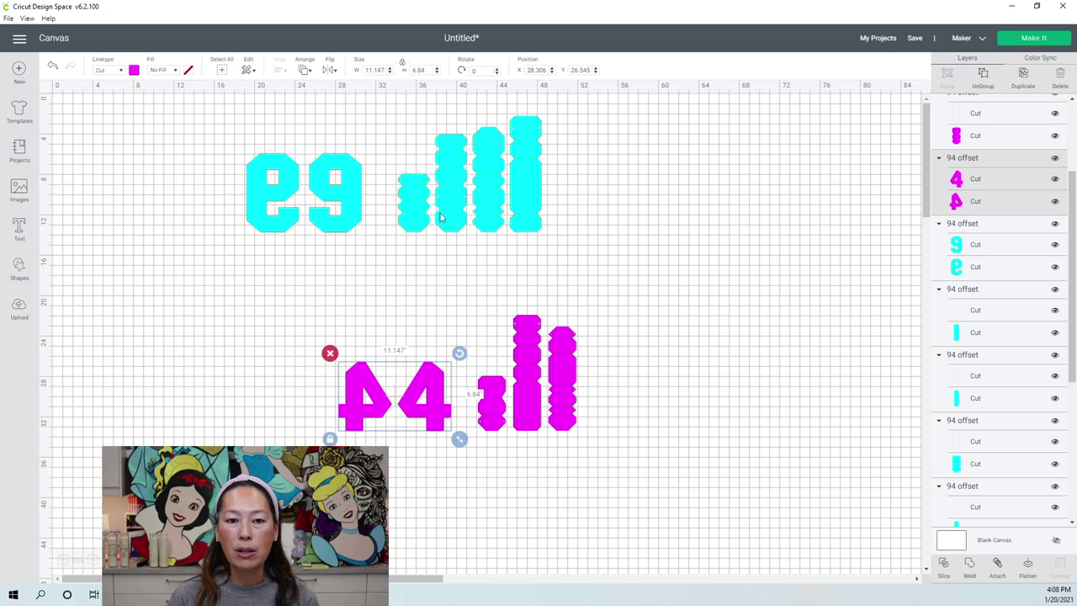
# - Rotate the four cyan side strips together by 90 degrees so they lie horizontally
pyautogui.click(615, 228)
pyautogui.moveTo(605, 255); pyautogui.dragTo(407, 170)
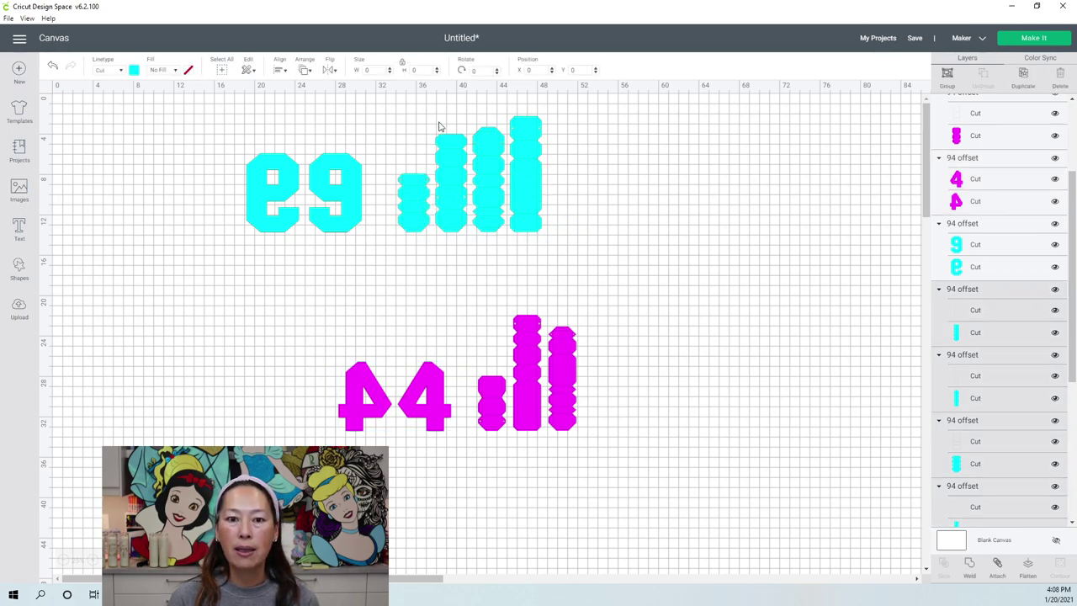
pyautogui.click(488, 71)
pyautogui.write('90')
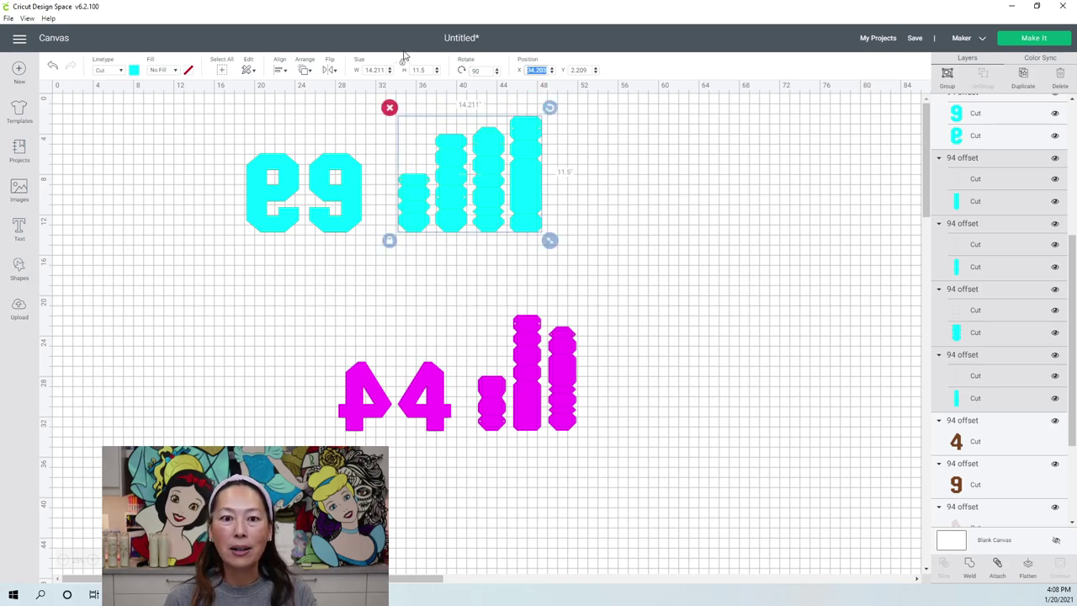
pyautogui.press('Return')
pyautogui.press('Tab')
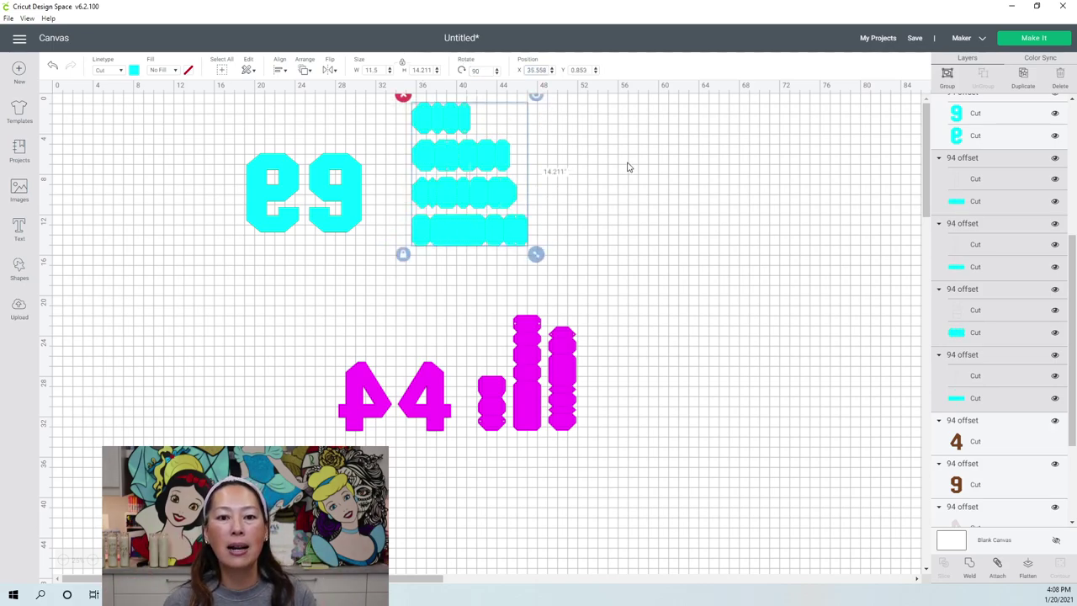
# - Move three of the horizontal cyan strips out of the stack, spreading them sideways beside the cyan 9s
pyautogui.click(548, 149)
pyautogui.click(457, 119)
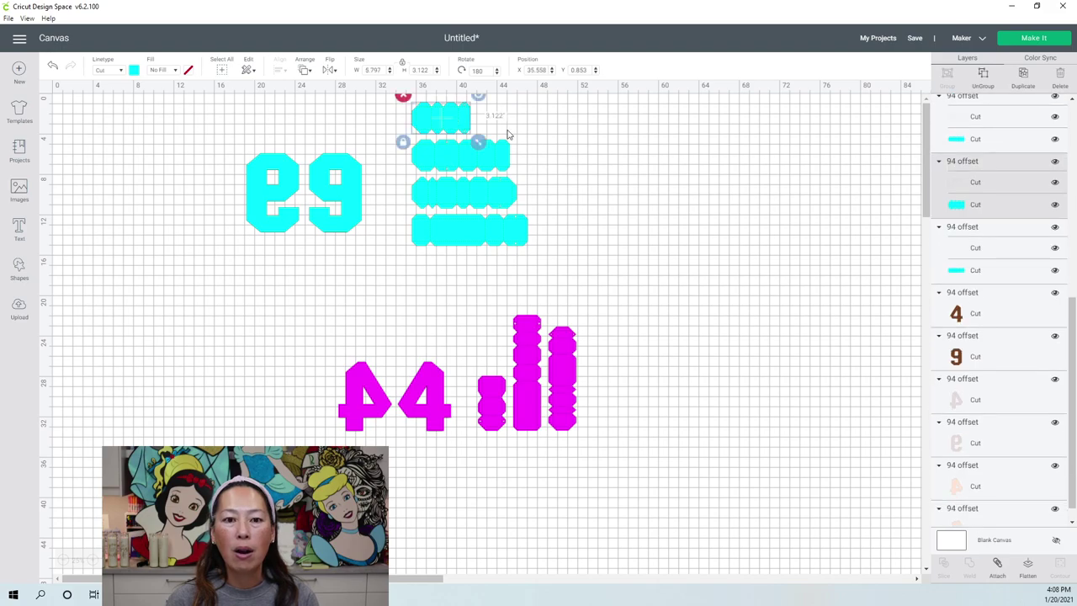
pyautogui.moveTo(457, 119); pyautogui.dragTo(615, 204)
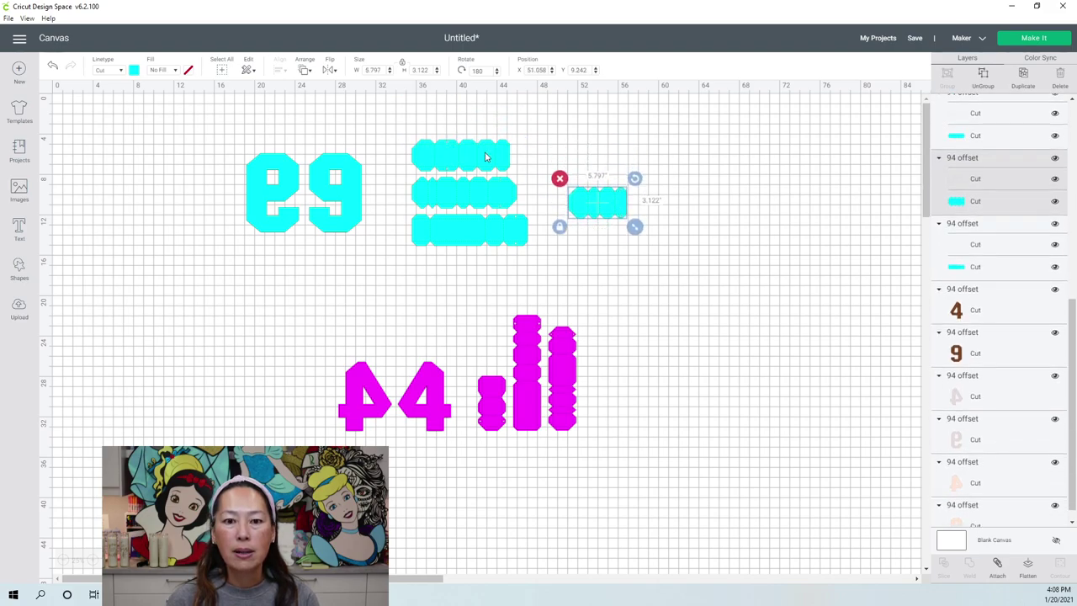
pyautogui.moveTo(485, 158); pyautogui.dragTo(735, 201)
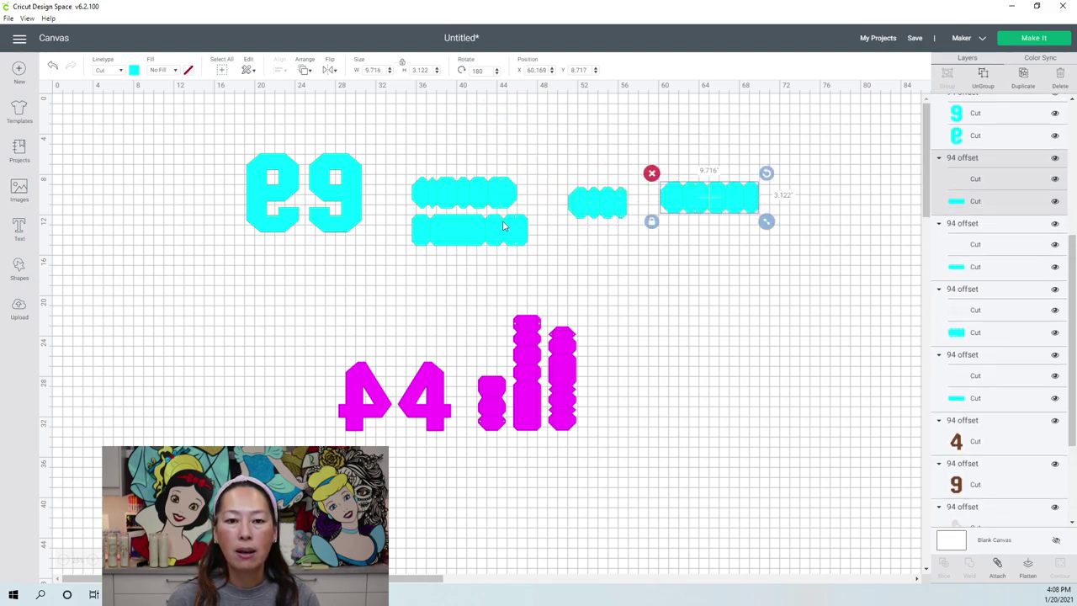
pyautogui.moveTo(503, 225); pyautogui.dragTo(595, 204)
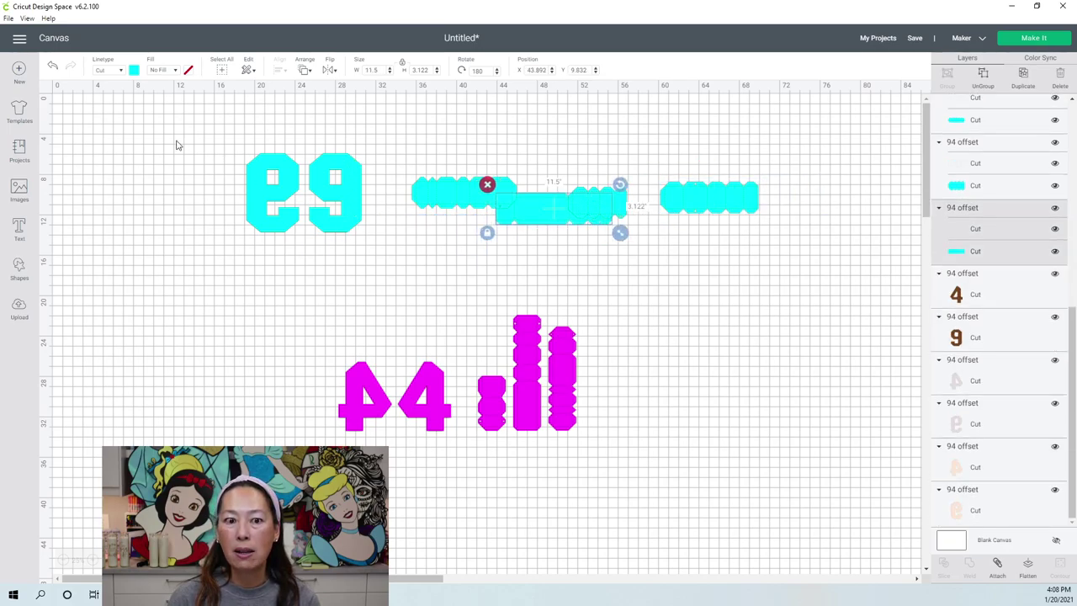
# - Align the cyan 9s and their four horizontal side strips along their bottom edges
pyautogui.moveTo(178, 127); pyautogui.dragTo(796, 264)
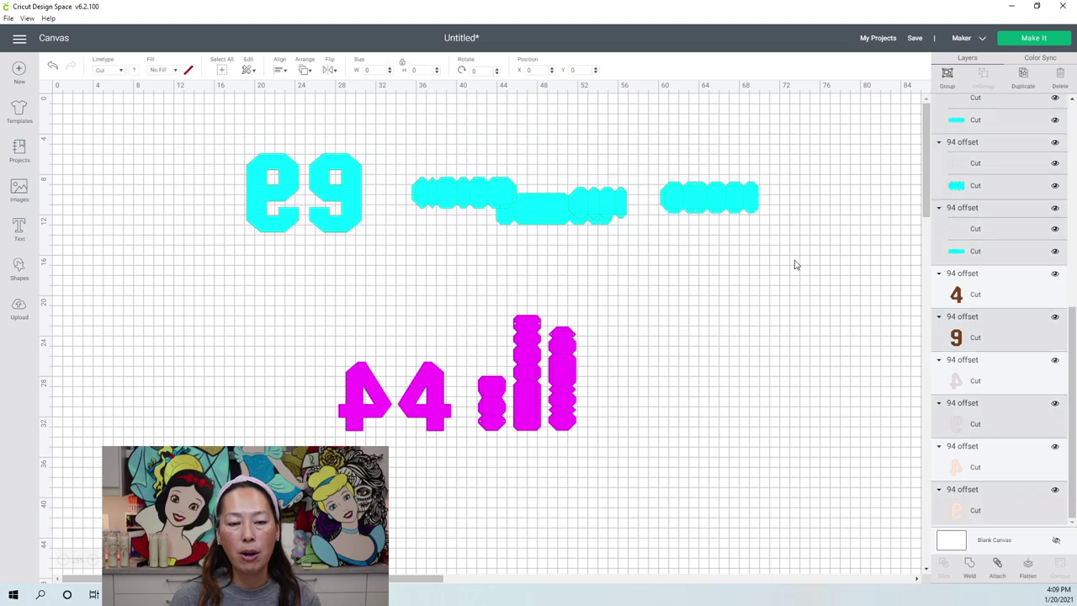
pyautogui.click(284, 74)
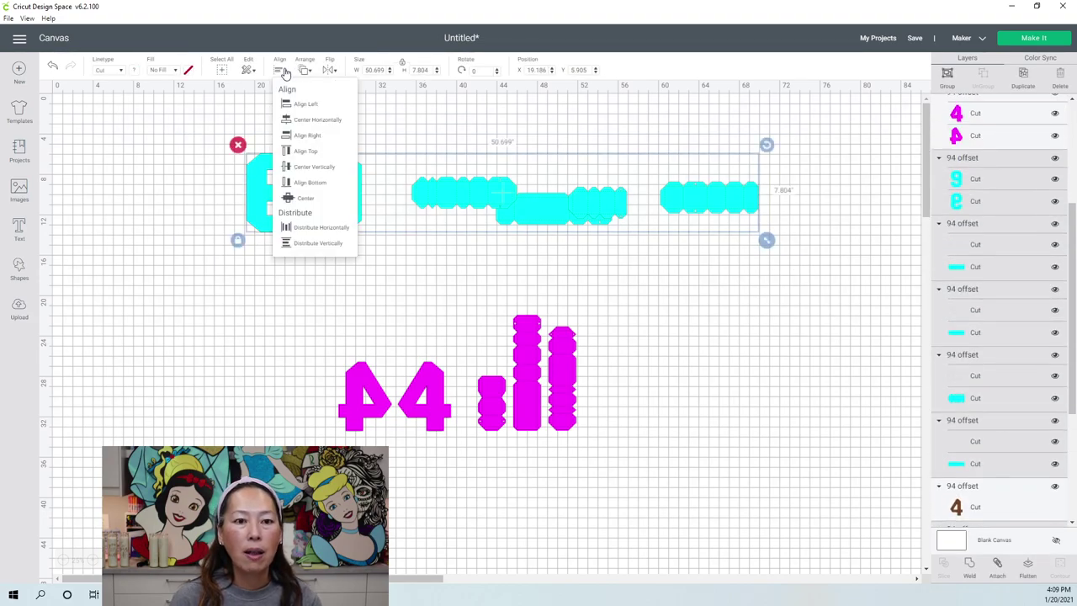
pyautogui.click(305, 188)
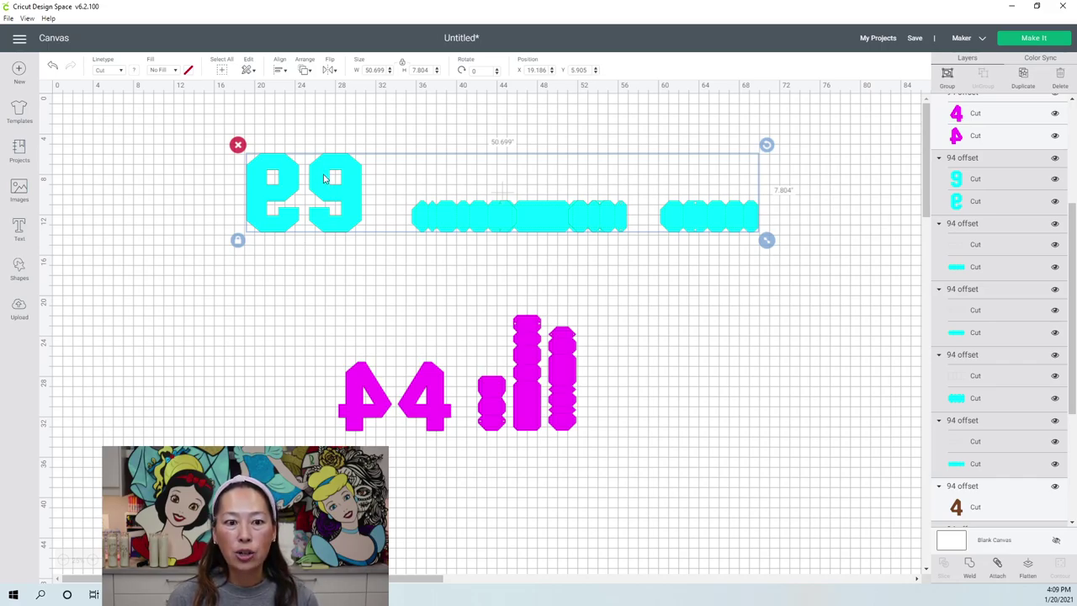
# - Set the overall height of the cyan 9s and their side strips to 6.84 inches and compare it with the magenta 4s
pyautogui.click(404, 405)
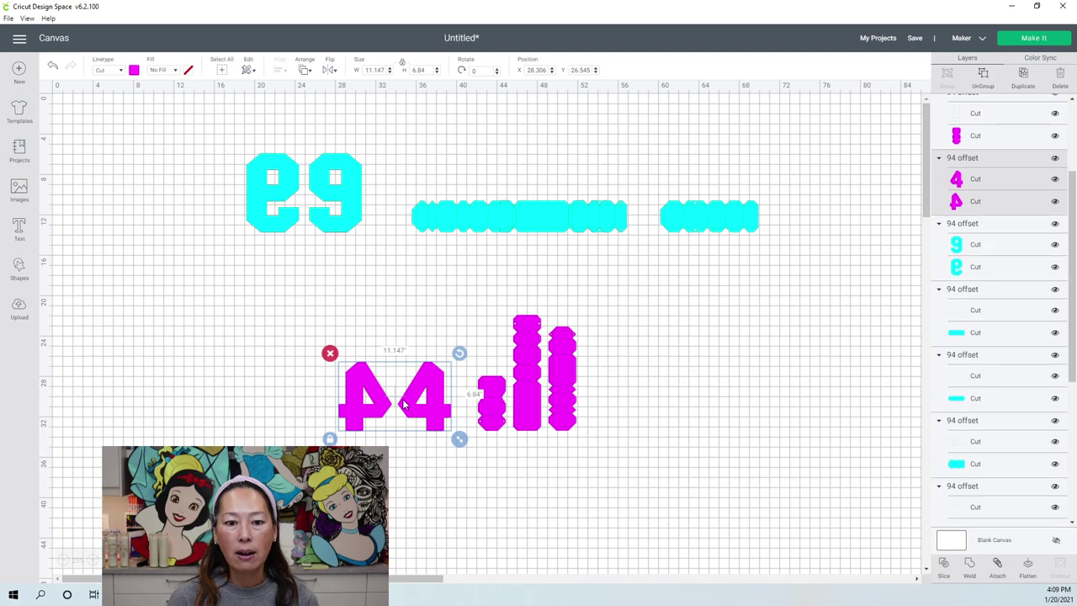
pyautogui.moveTo(215, 136); pyautogui.dragTo(780, 253)
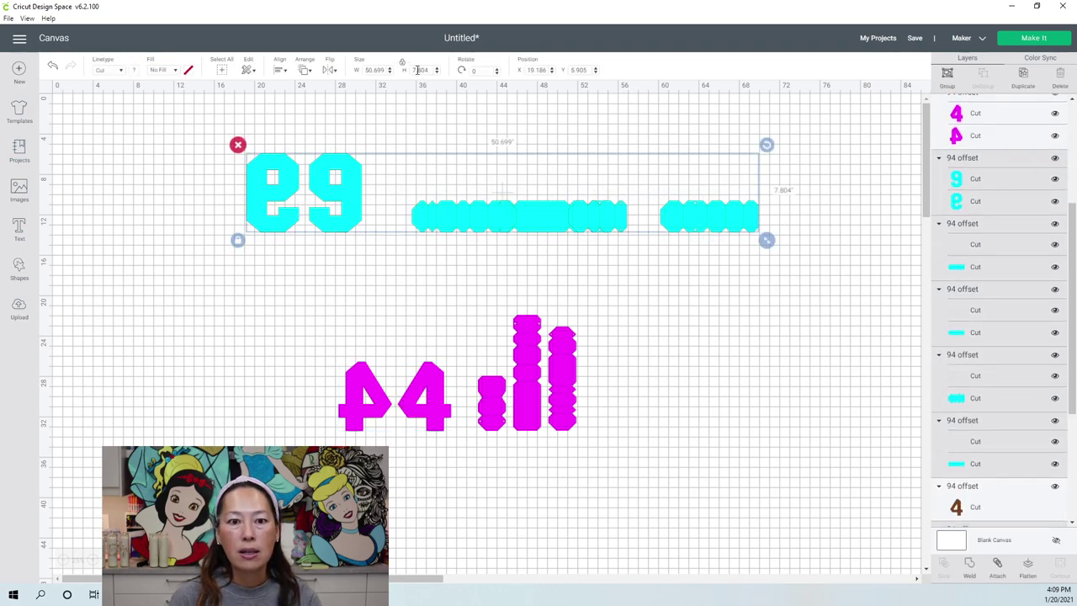
pyautogui.write('6.64')
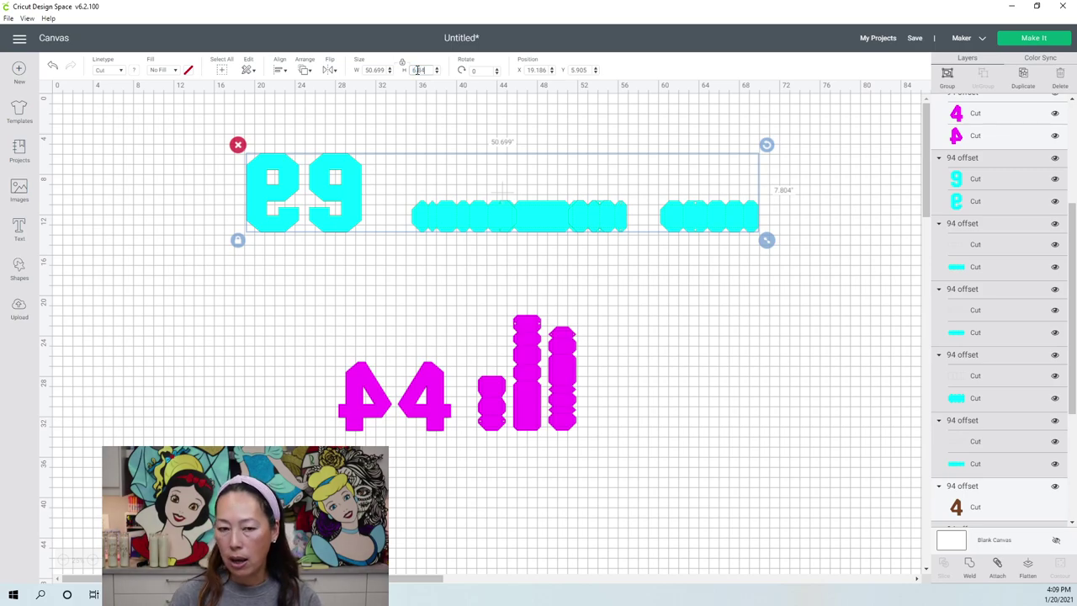
pyautogui.write('.84')
pyautogui.press('Tab')
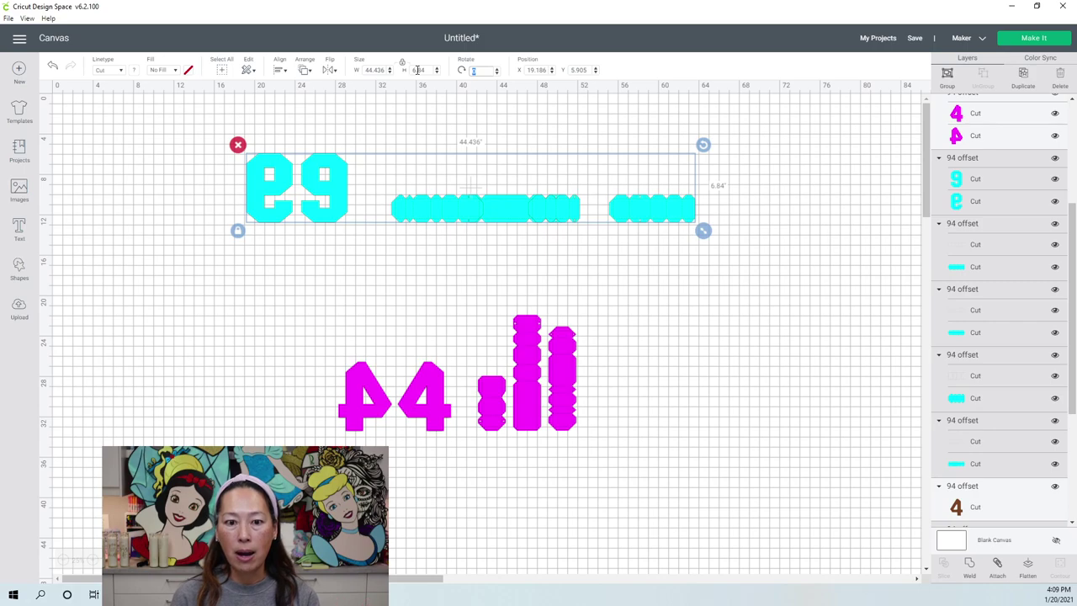
pyautogui.click(653, 250)
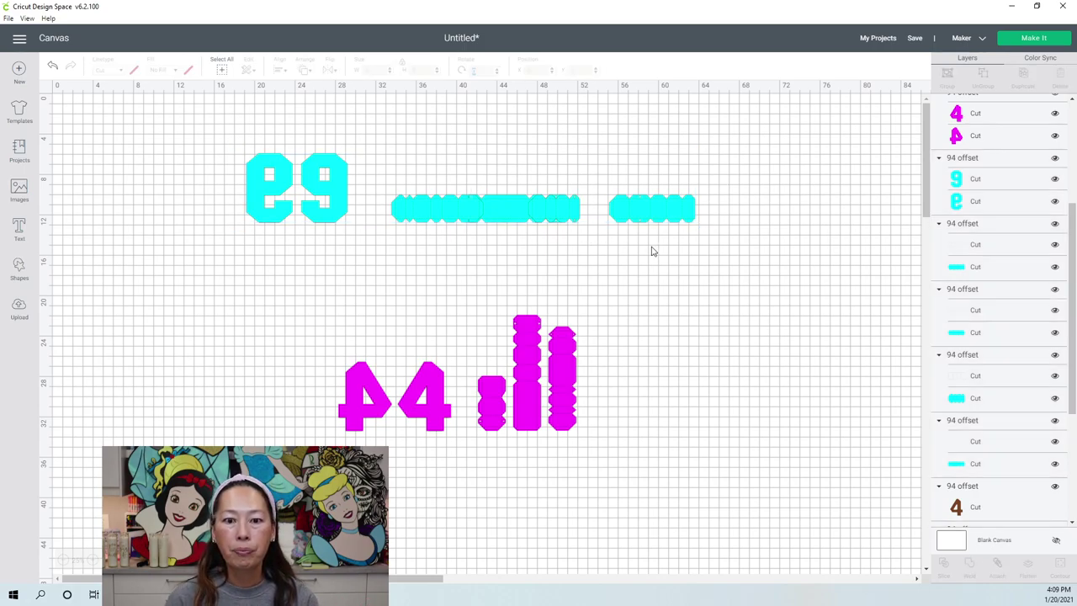
pyautogui.click(274, 186)
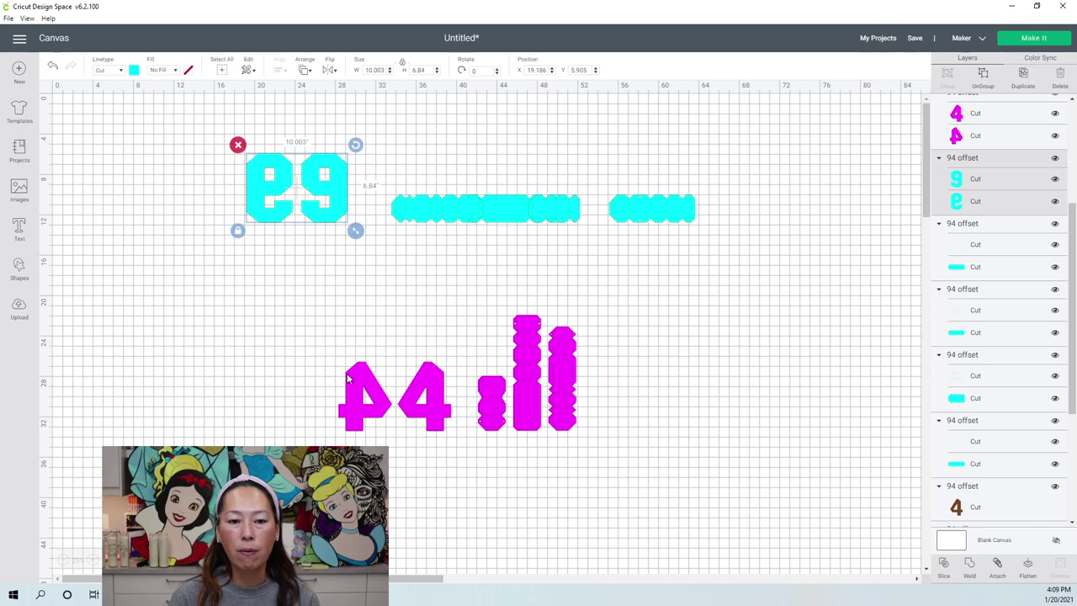
pyautogui.click(348, 378)
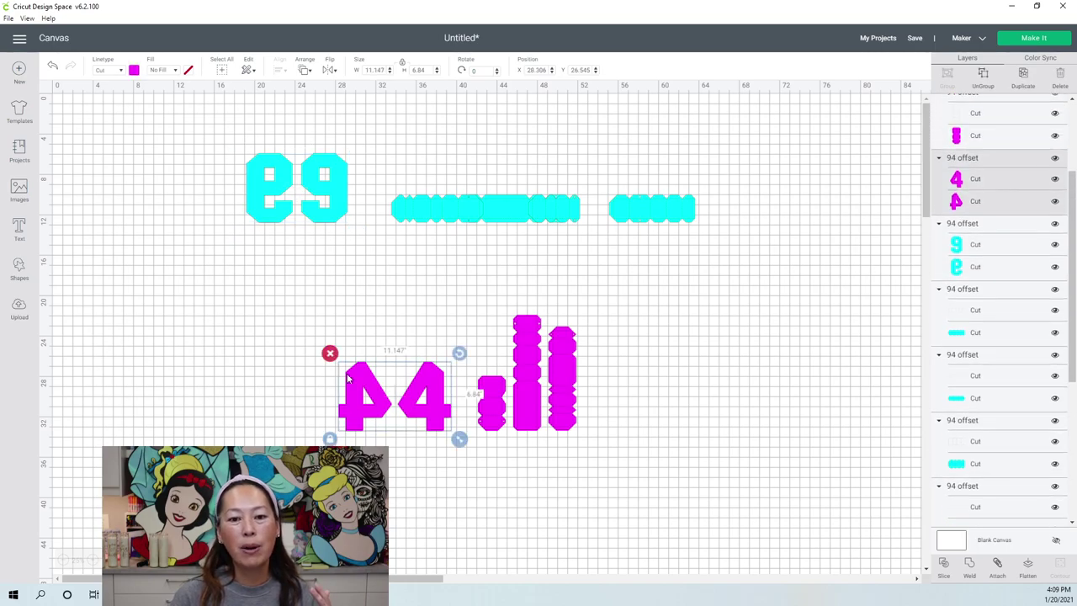
pyautogui.click(555, 287)
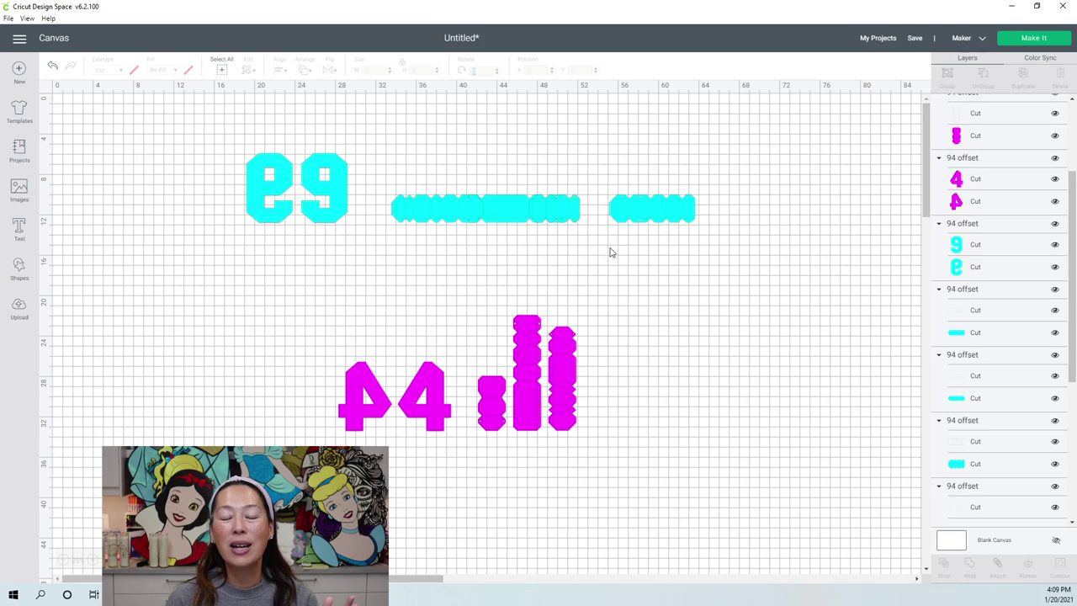
# - Rotate the four cyan side strips together by 90 degrees so they stand vertically
pyautogui.moveTo(718, 265); pyautogui.dragTo(453, 188)
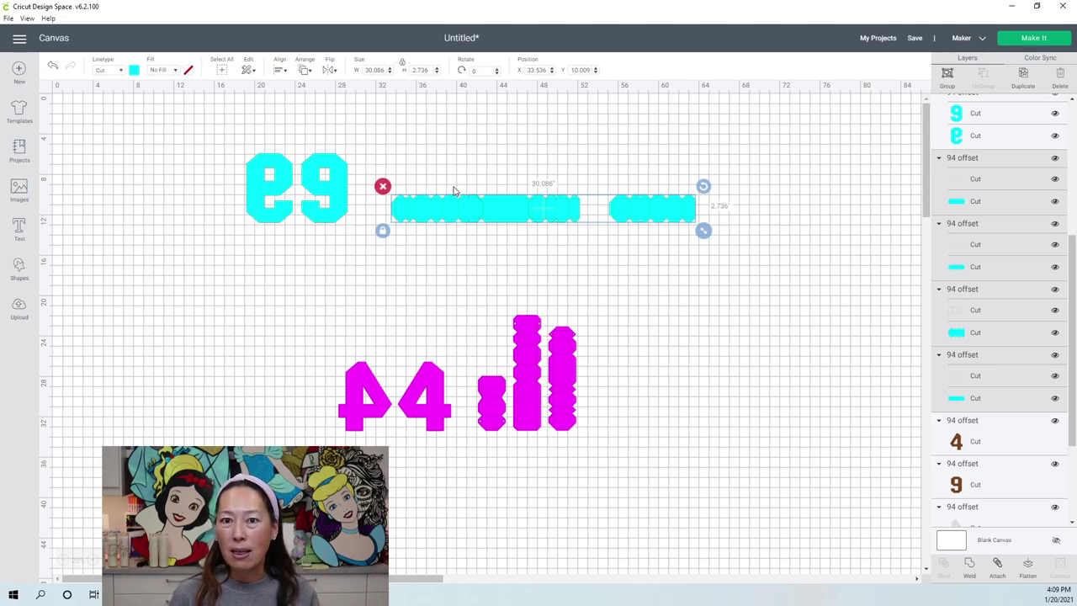
pyautogui.click(474, 70)
pyautogui.write('9')
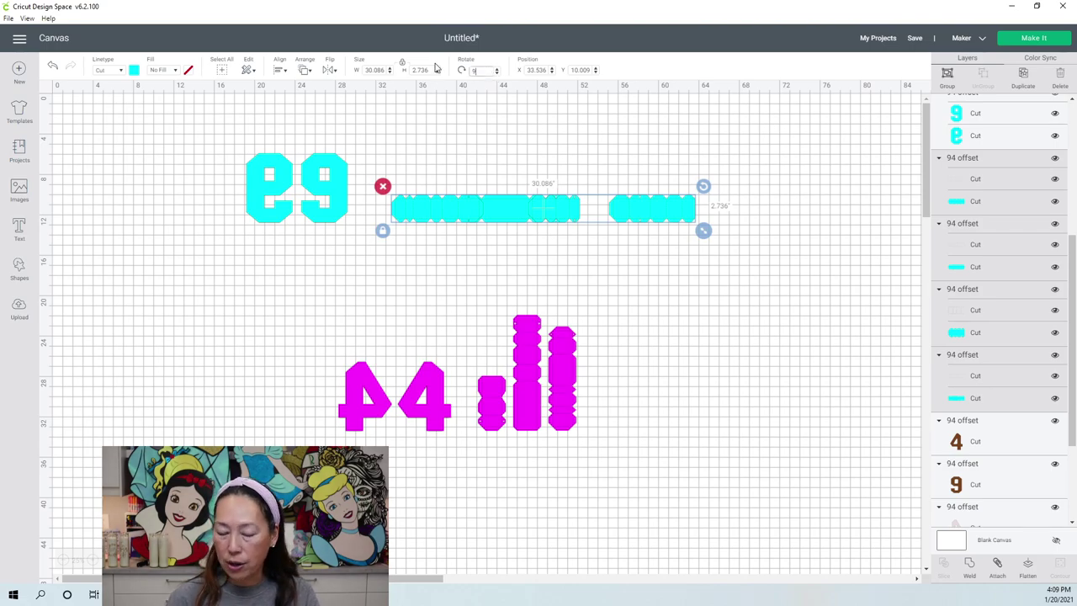
pyautogui.write('0')
pyautogui.press('Tab')
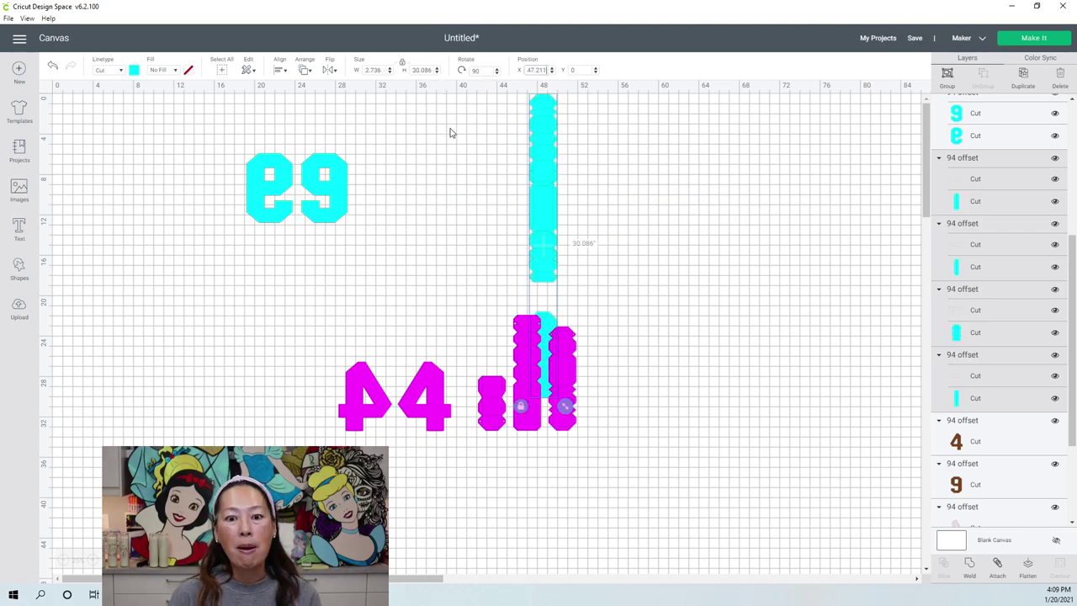
# - Separate the four vertical cyan strips and spread them out in a row beside the cyan 9s
pyautogui.click(505, 208)
pyautogui.click(543, 173)
pyautogui.moveTo(543, 173); pyautogui.dragTo(420, 211)
pyautogui.moveTo(543, 211); pyautogui.dragTo(468, 202)
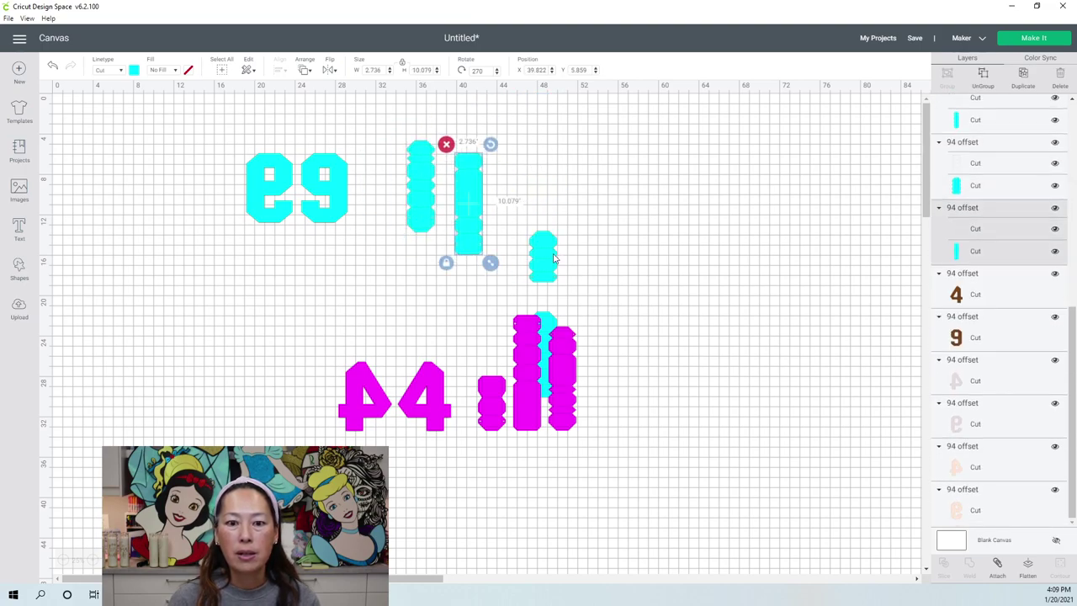
pyautogui.moveTo(554, 258); pyautogui.dragTo(514, 212)
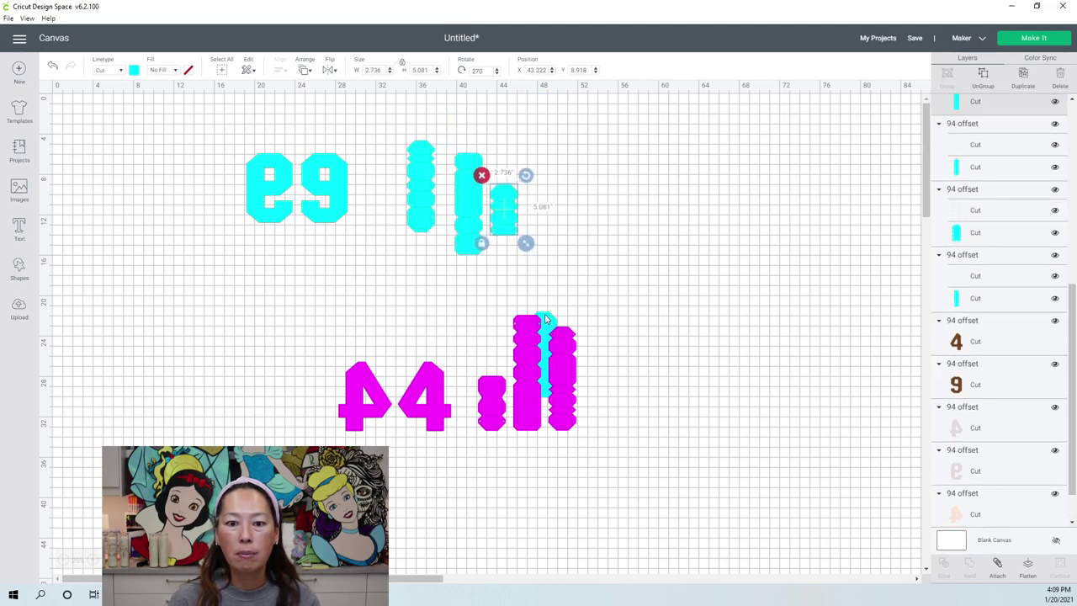
pyautogui.moveTo(545, 318); pyautogui.dragTo(561, 150)
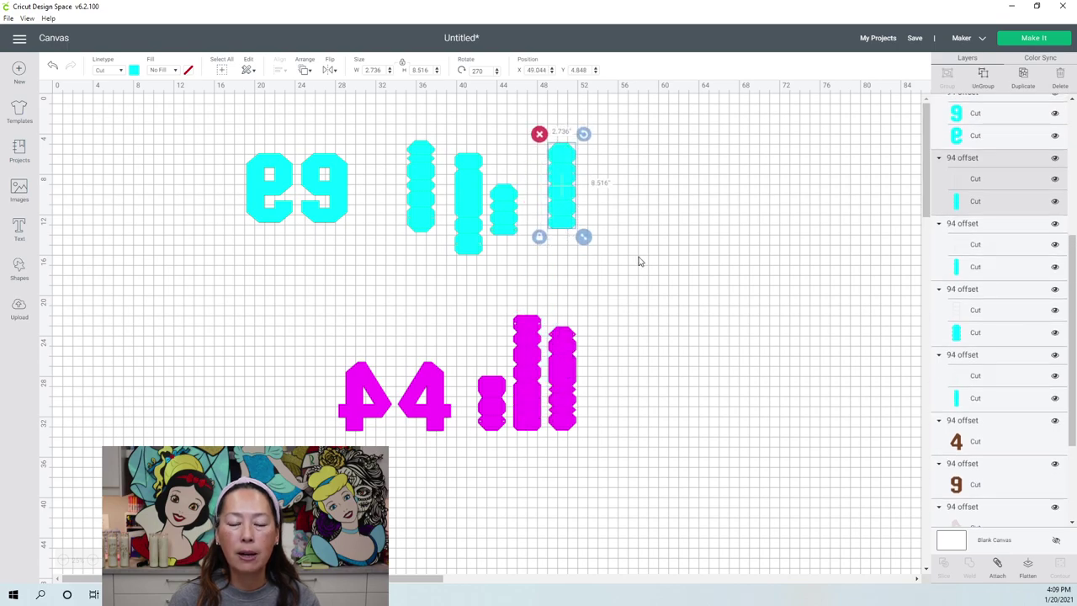
# - Align the cyan 9s and vertical strips to the bottom, and compare the heights of the tallest magenta and cyan strips
pyautogui.click(640, 262)
pyautogui.moveTo(662, 256); pyautogui.dragTo(221, 182)
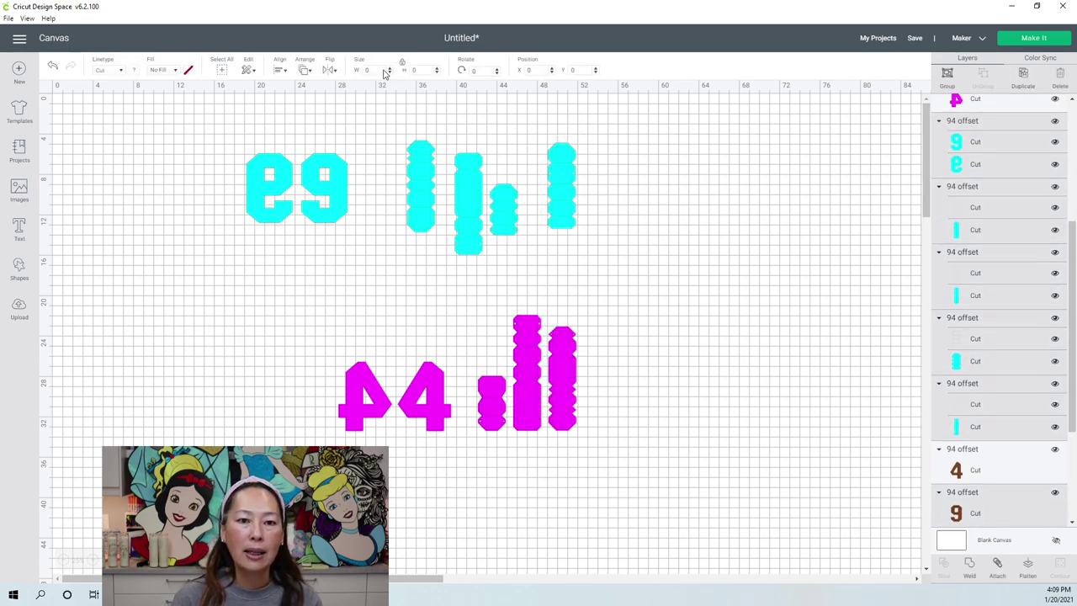
pyautogui.click(280, 73)
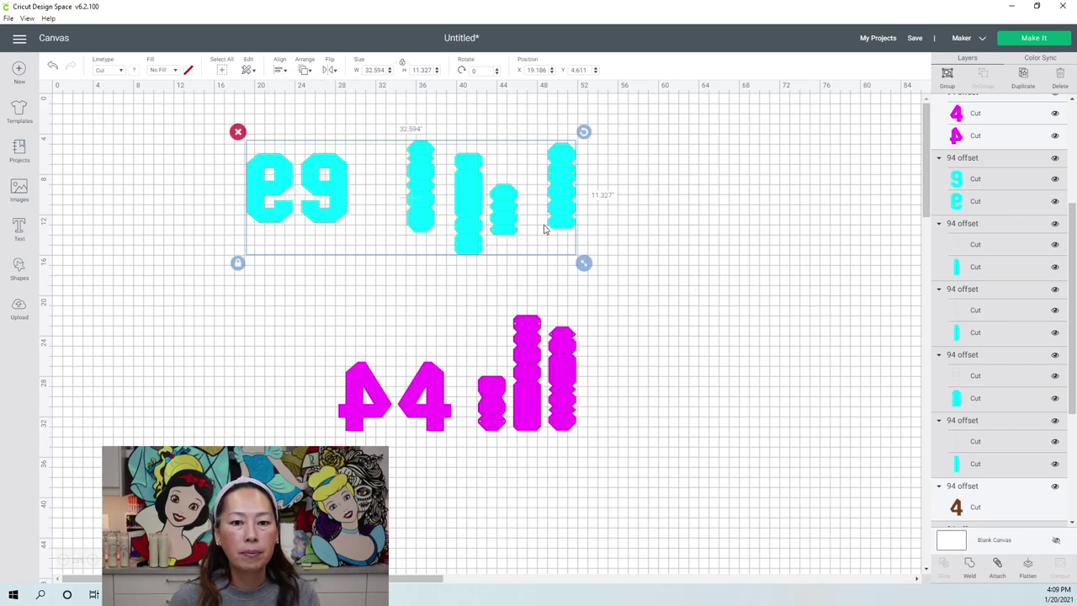
pyautogui.click(698, 260)
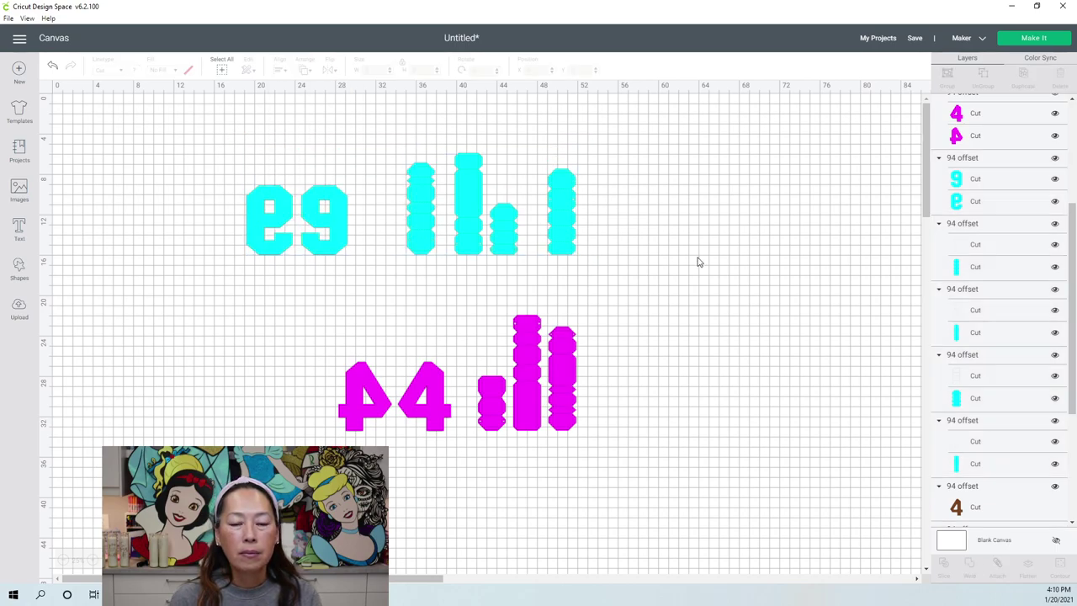
pyautogui.click(534, 324)
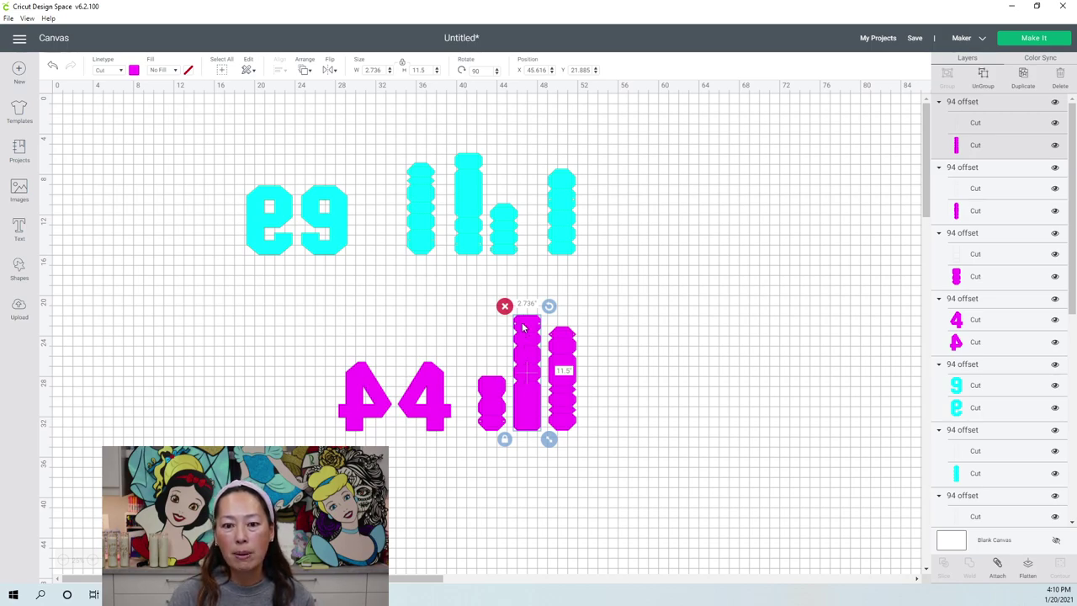
pyautogui.click(463, 205)
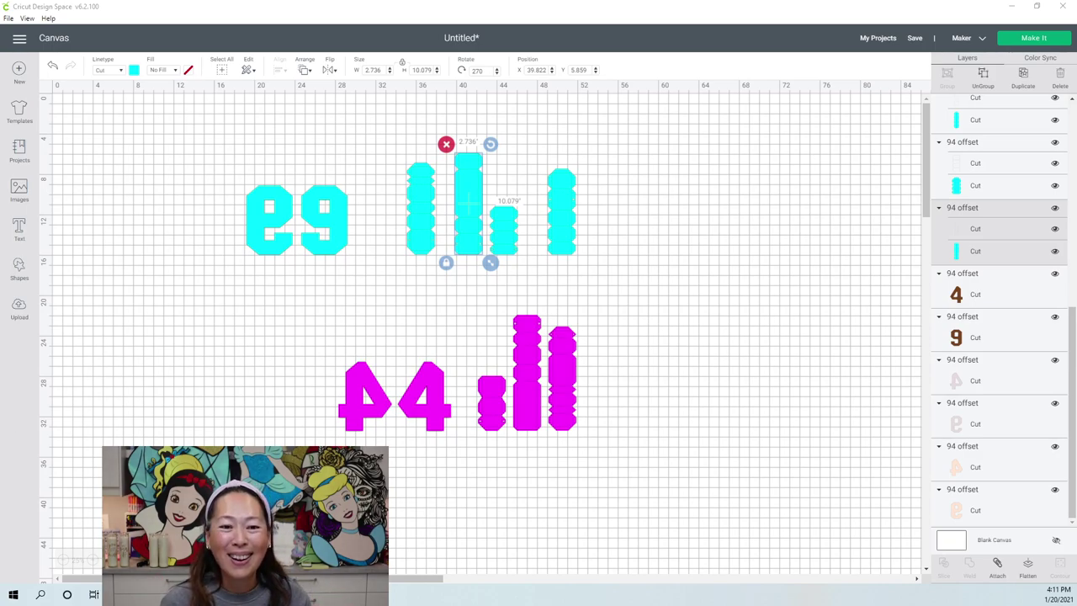
# - Move the pair of cyan 9s partly off the brown and pink 9s beneath, and ungroup the pair
pyautogui.click(333, 240)
pyautogui.moveTo(332, 240); pyautogui.dragTo(303, 244)
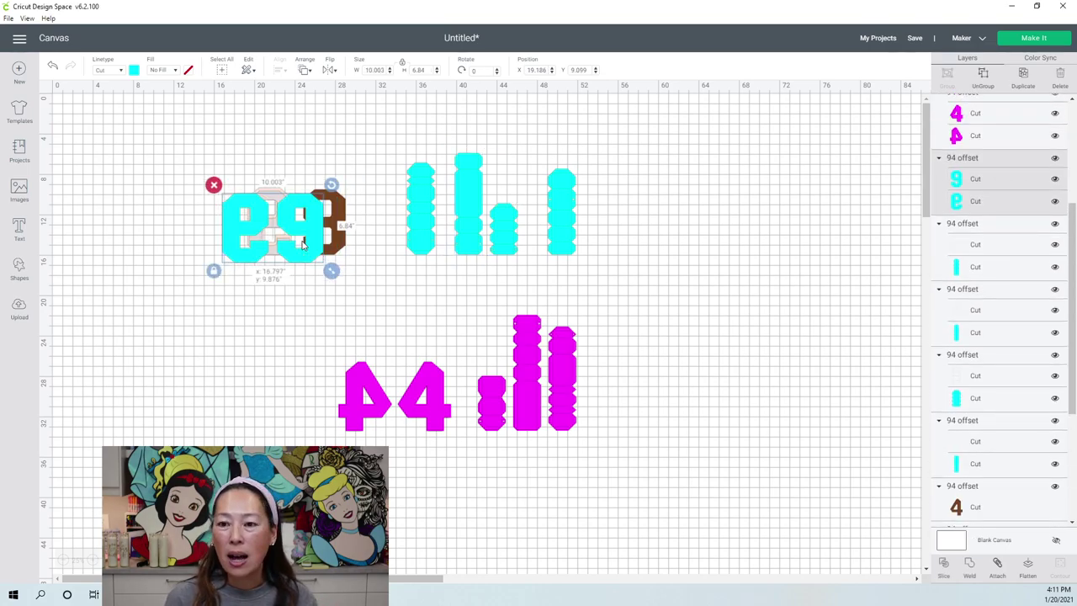
pyautogui.click(986, 81)
pyautogui.hotkey('ctrl', 'z')
# - Ungroup the pair of magenta 4s and shift the normally facing 4 up off the brown 4 beneath it
pyautogui.click(419, 397)
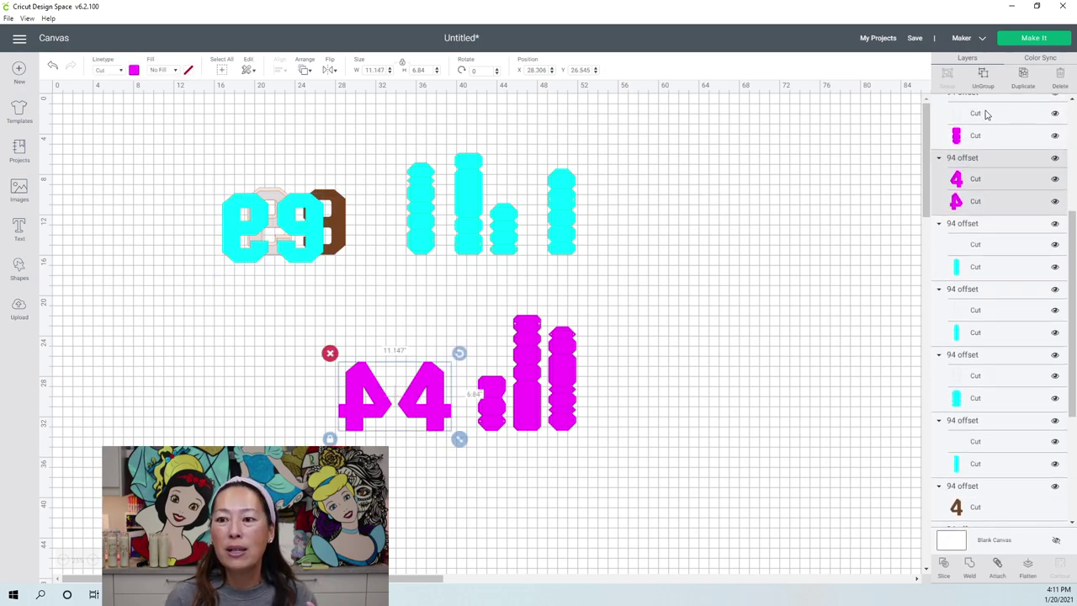
pyautogui.click(986, 82)
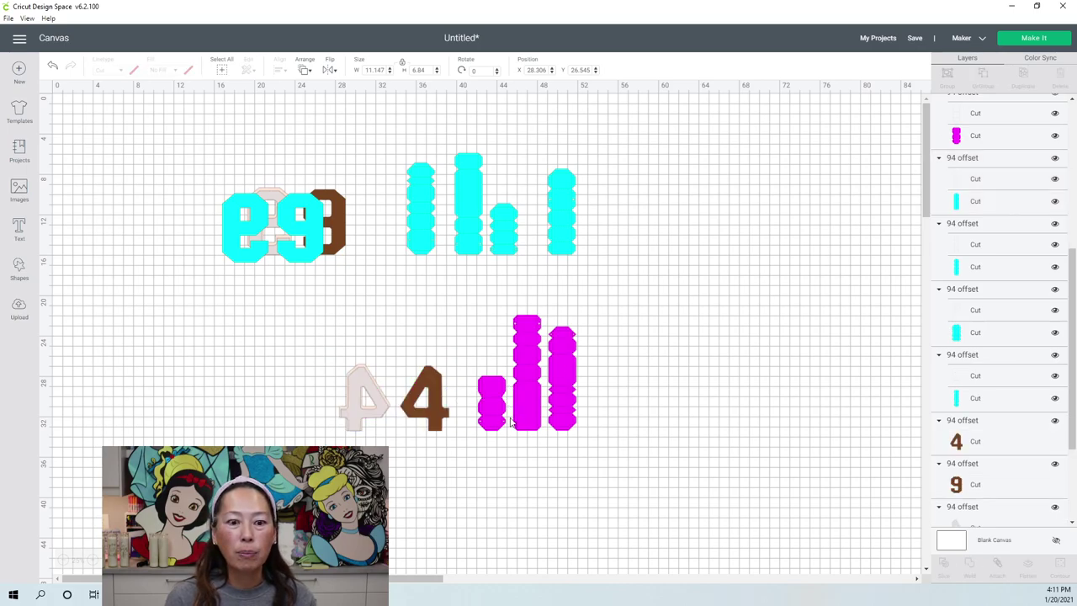
pyautogui.click(438, 399)
pyautogui.moveTo(438, 400)
pyautogui.mouseDown()
pyautogui.moveTo(375, 384)
pyautogui.moveTo(442, 383)
pyautogui.mouseUp()
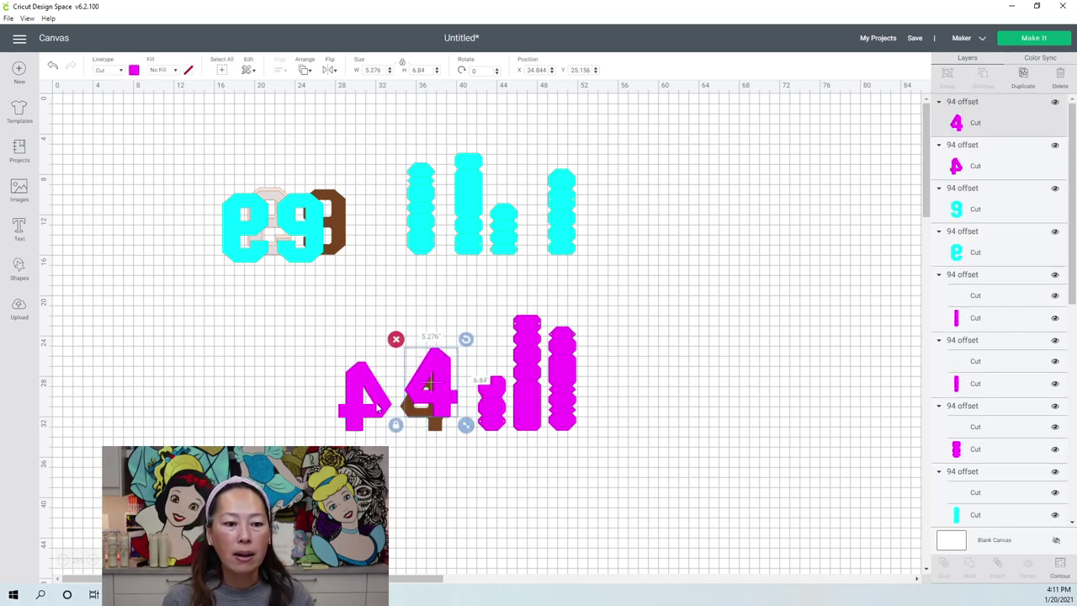
# - Move the mirrored cyan 9 into free space and place the layered pink and grey mirrored 9 beside it
pyautogui.click(94, 559)
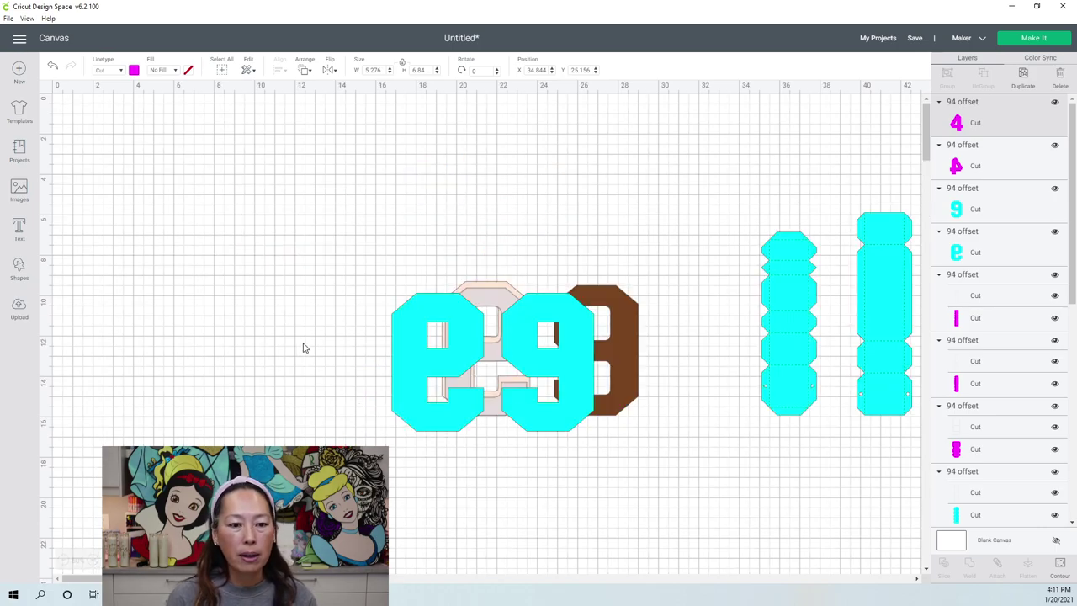
pyautogui.scroll(-5, 304, 348)
pyautogui.click(443, 241)
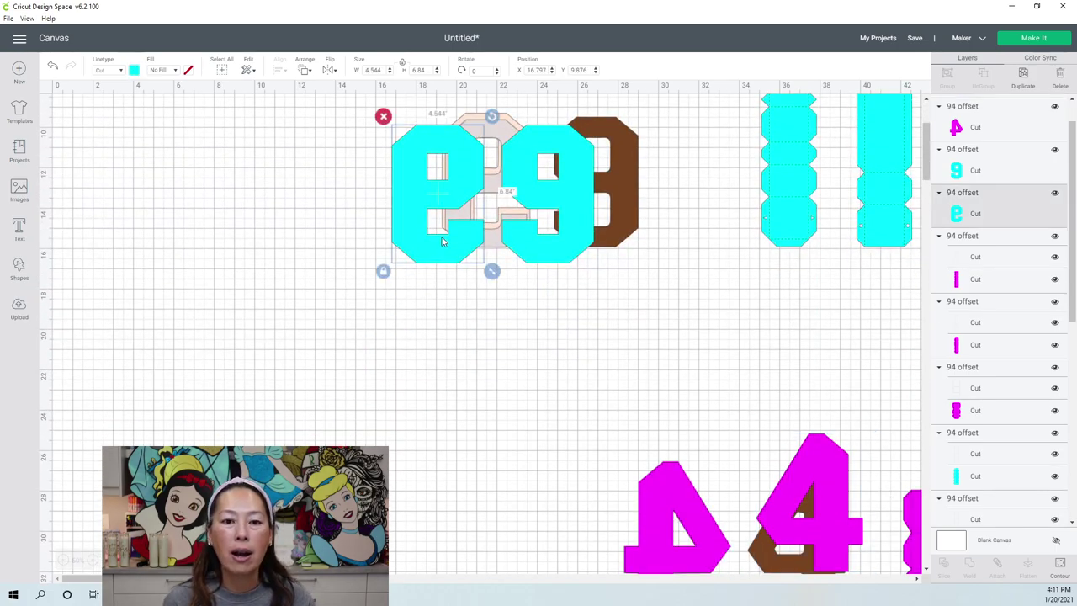
pyautogui.moveTo(444, 242); pyautogui.dragTo(254, 231)
pyautogui.moveTo(466, 280); pyautogui.dragTo(327, 194)
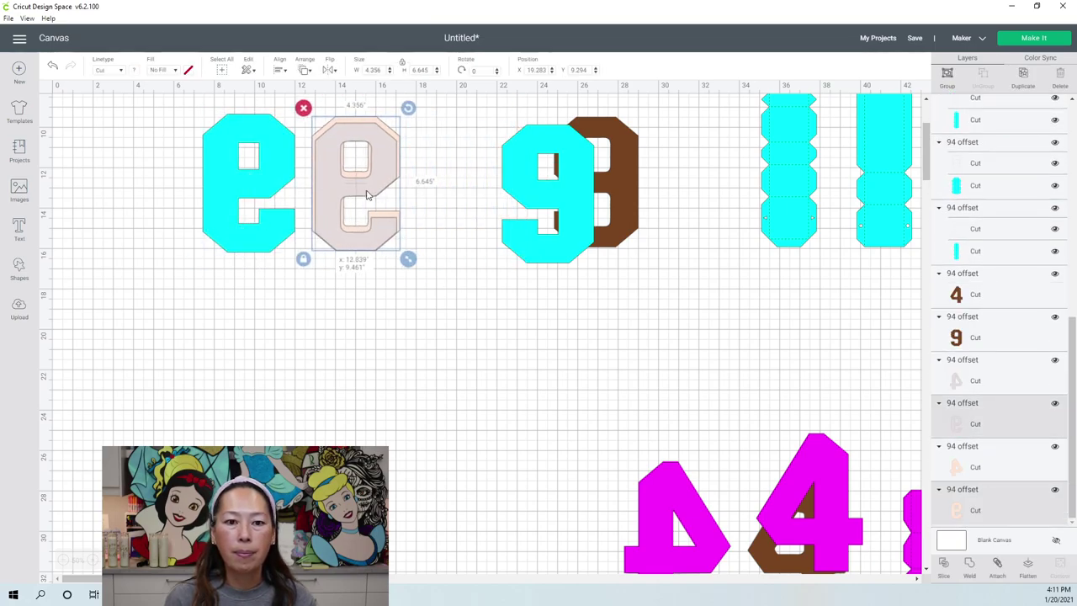
# - Bring the brown 9 to the front and centre it over the normally facing cyan 9
pyautogui.click(624, 195)
pyautogui.moveTo(624, 194); pyautogui.dragTo(681, 266)
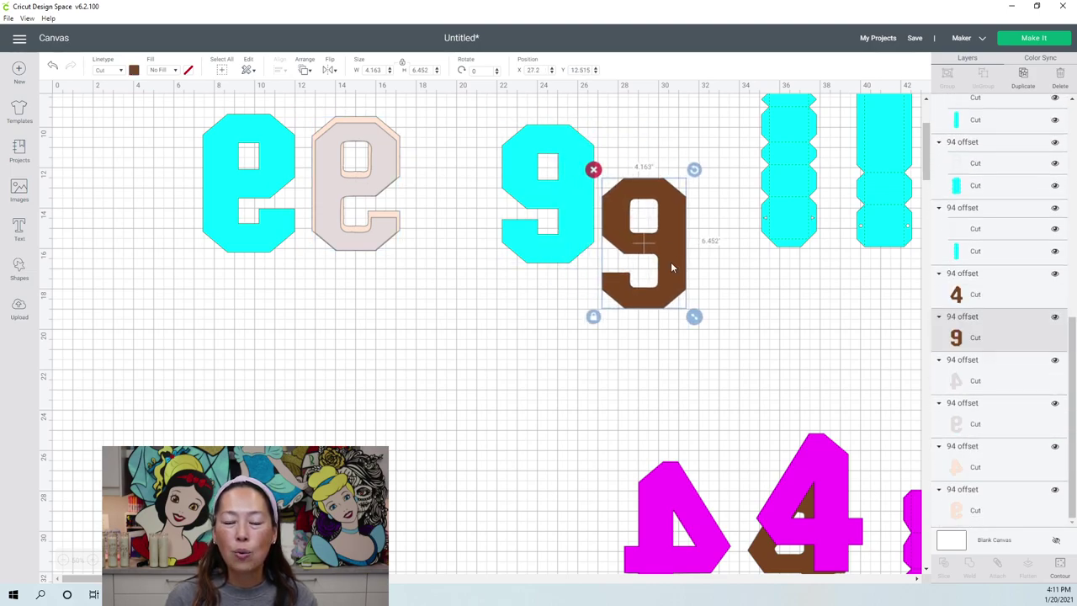
pyautogui.click(304, 72)
pyautogui.click(313, 138)
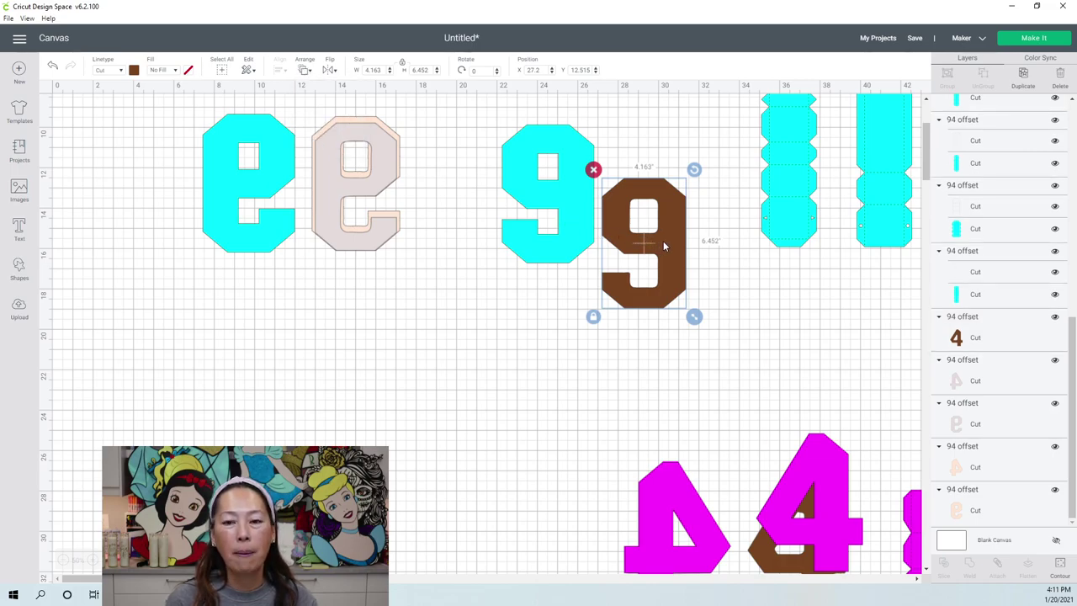
pyautogui.moveTo(663, 241); pyautogui.dragTo(568, 197)
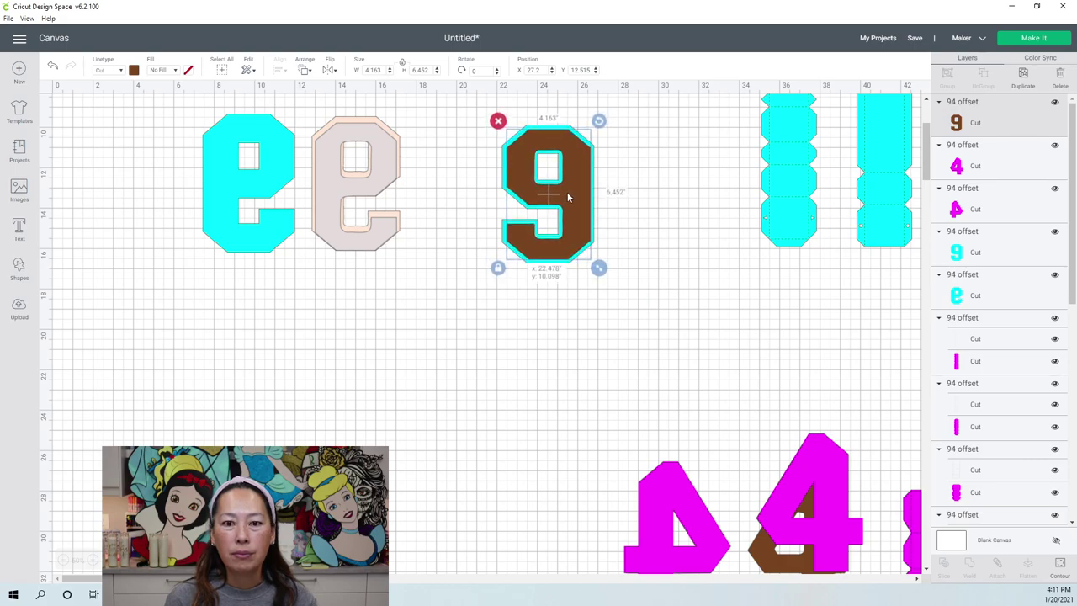
pyautogui.click(623, 261)
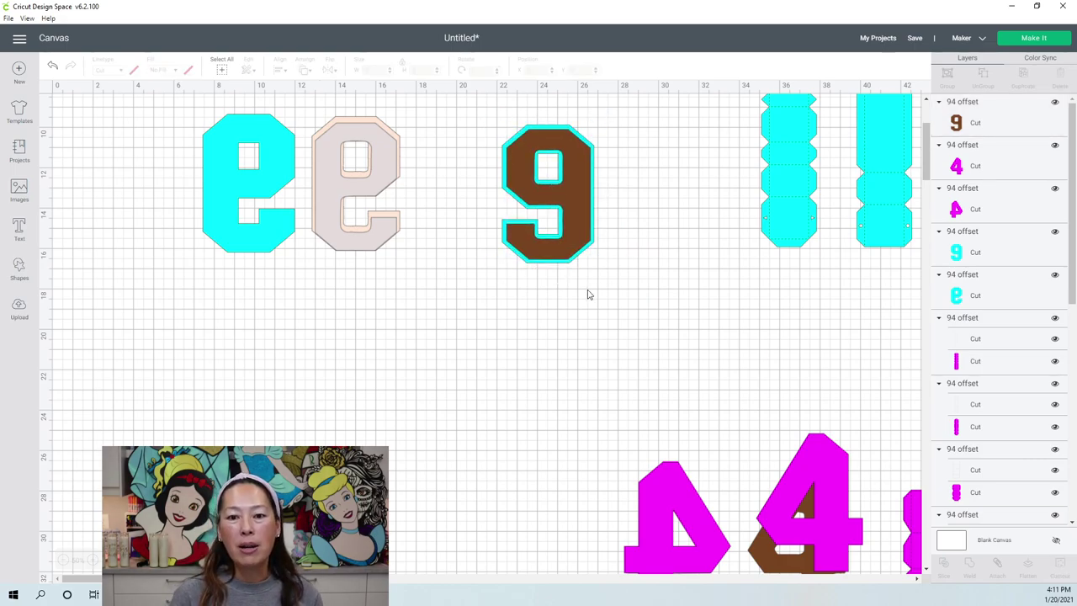
# - Select the stacked brown and cyan 9s together and make a copy of both
pyautogui.moveTo(589, 291); pyautogui.dragTo(522, 175)
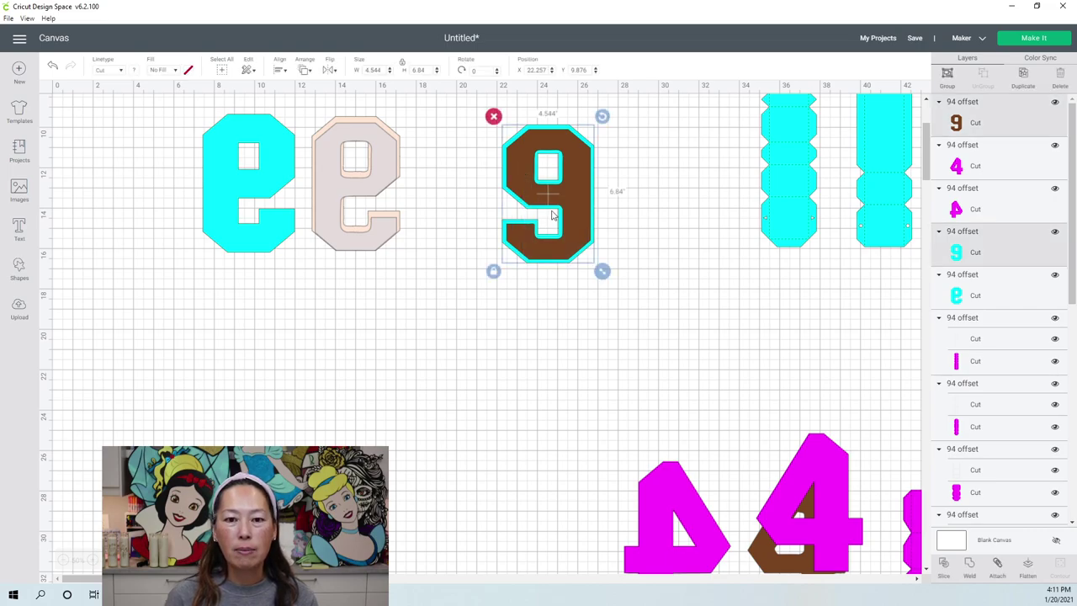
pyautogui.click(923, 120)
pyautogui.hotkey('ctrl', 'v')
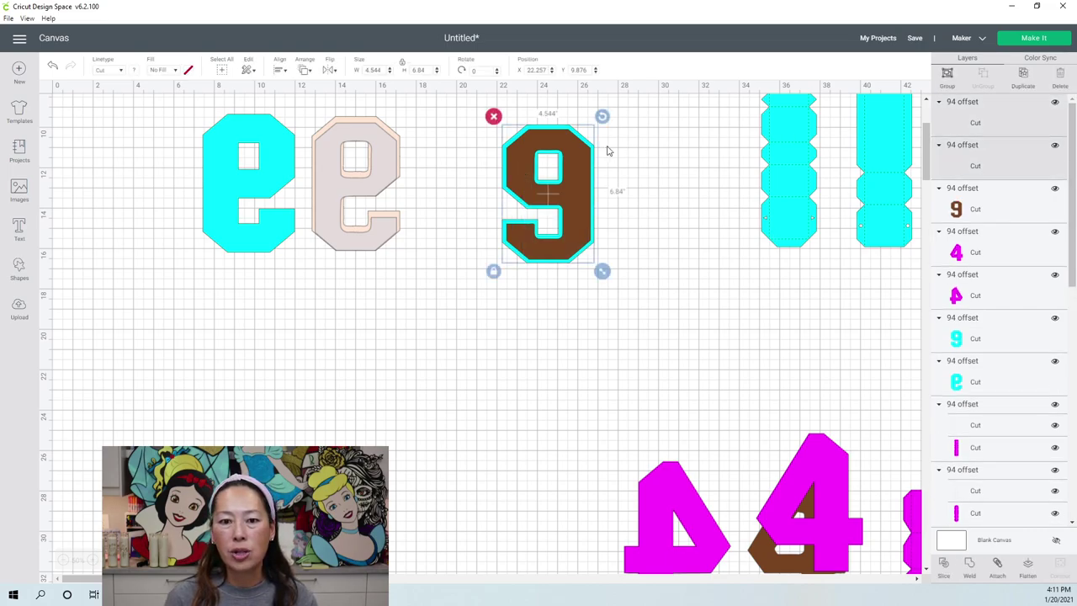
# - Move one stacked brown and cyan 9 pair over to the mirrored cyan 9 and select the remaining pair together
pyautogui.moveTo(547, 194); pyautogui.dragTo(282, 195)
pyautogui.click(601, 309)
pyautogui.moveTo(601, 309); pyautogui.dragTo(529, 180)
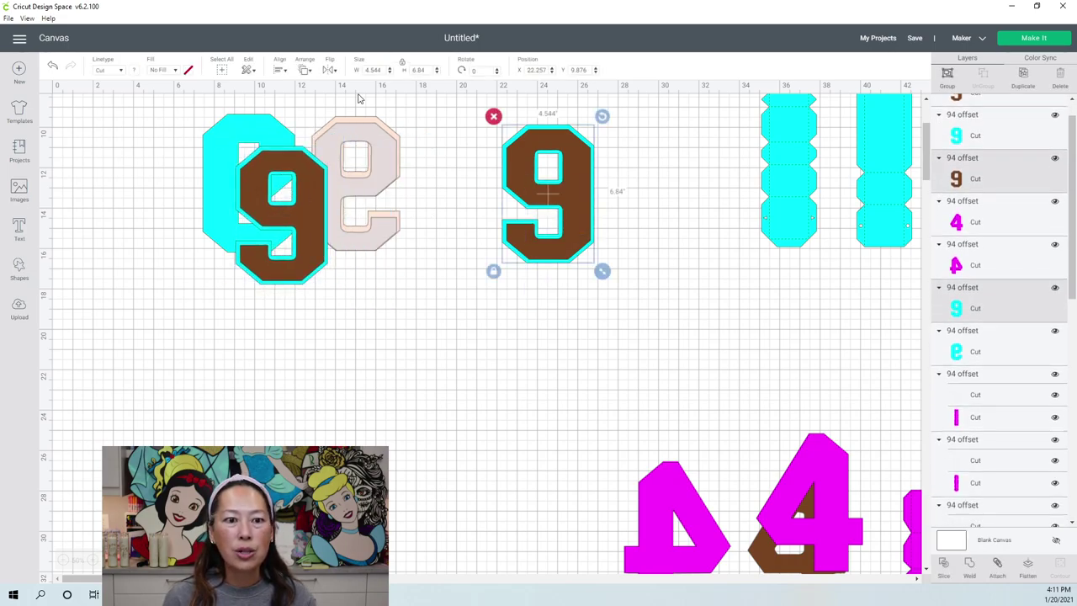
# - Centre and slice the selected brown and cyan 9s, and pull the resulting pieces and the thin cyan outline apart
pyautogui.click(280, 70)
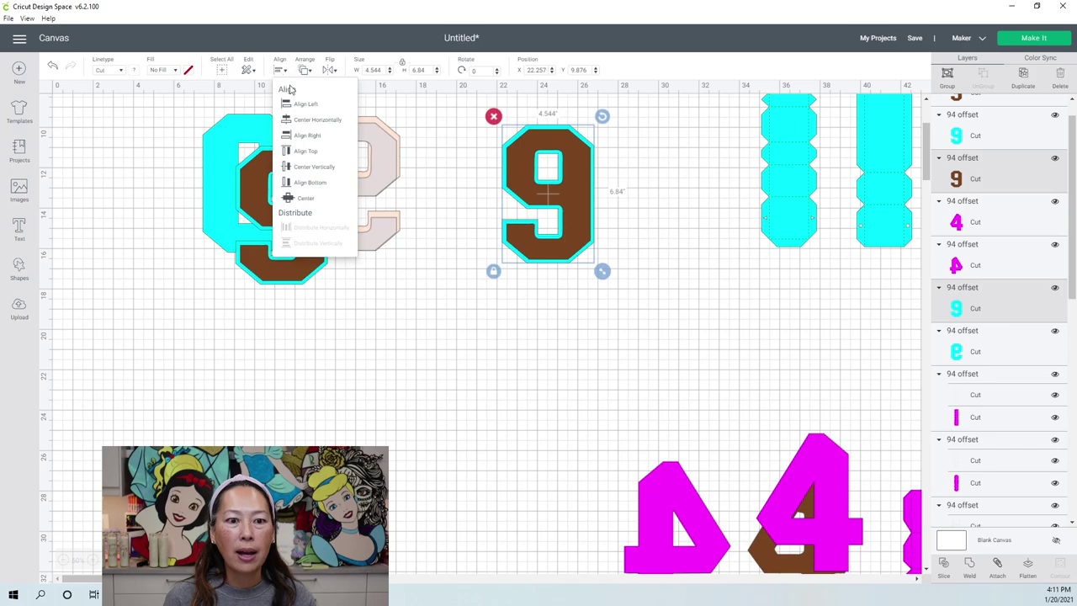
pyautogui.click(307, 200)
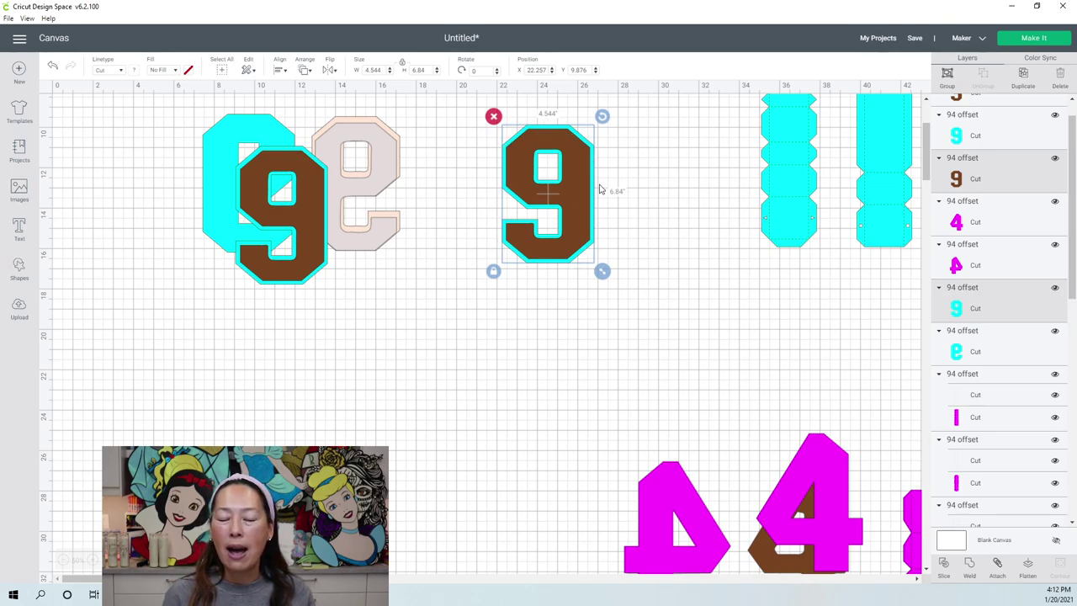
pyautogui.click(948, 571)
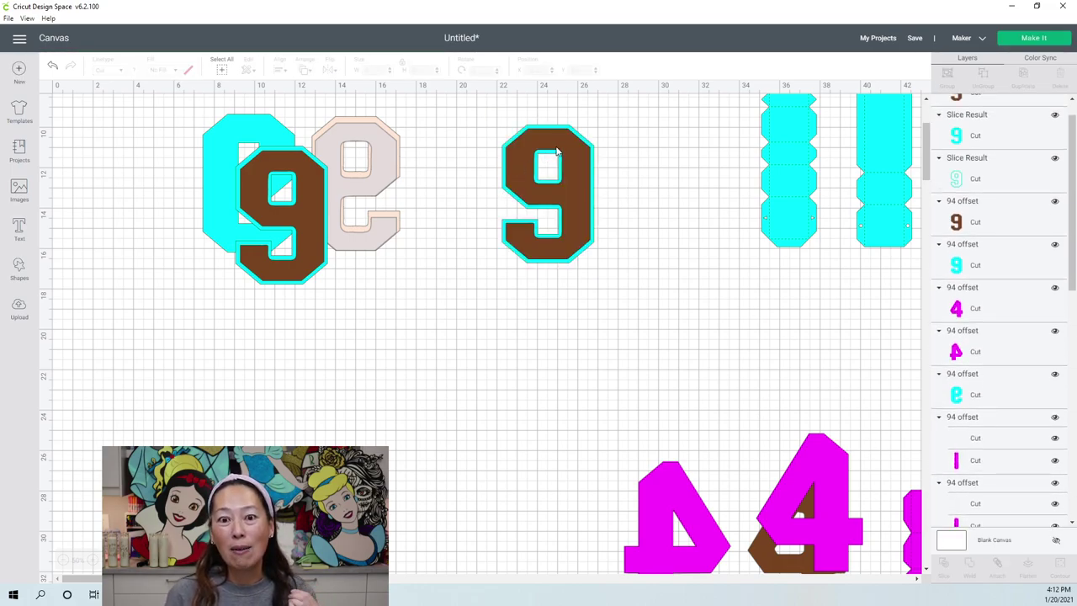
pyautogui.moveTo(591, 174); pyautogui.dragTo(719, 305)
pyautogui.moveTo(499, 243); pyautogui.dragTo(380, 392)
# - Separate the unsliced pair by moving its brown 9 off and placing its cyan 9 beside the pink and grey mirrored 9
pyautogui.click(295, 190)
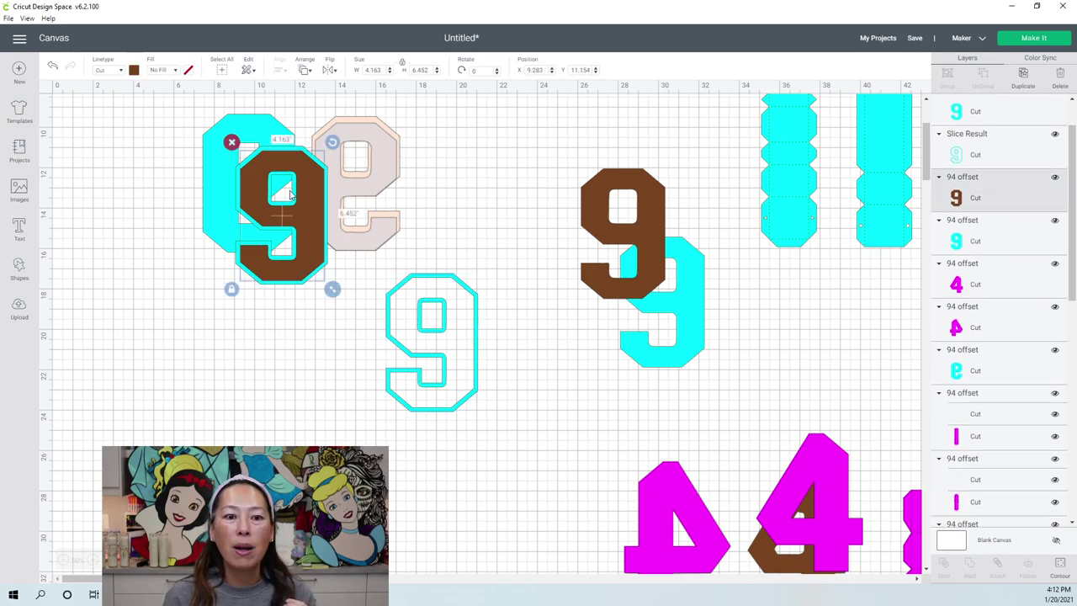
pyautogui.moveTo(295, 189); pyautogui.dragTo(210, 187)
pyautogui.click(318, 187)
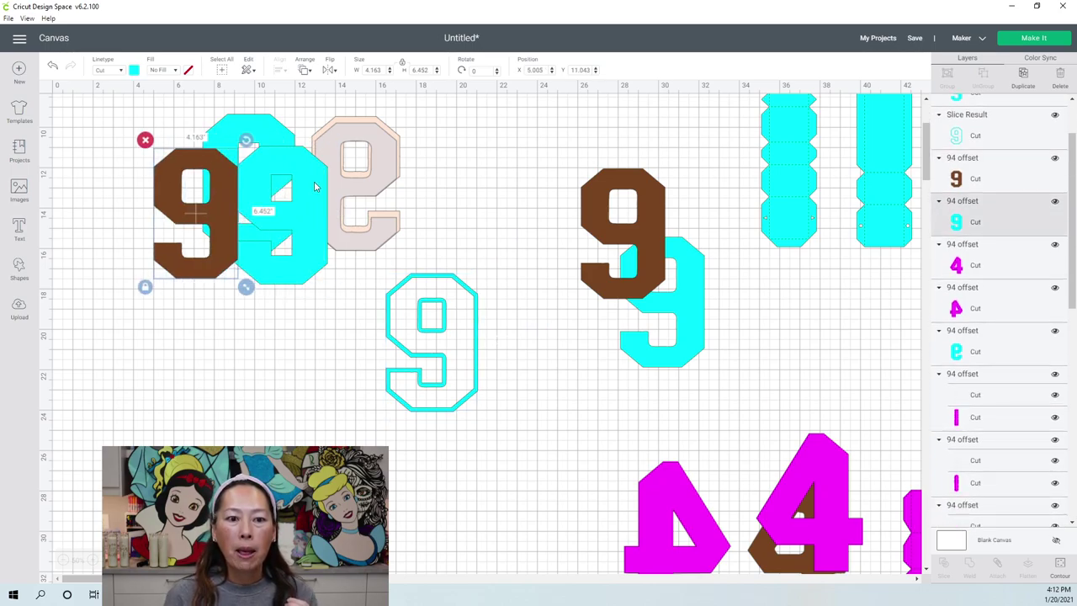
pyautogui.moveTo(331, 185); pyautogui.dragTo(529, 166)
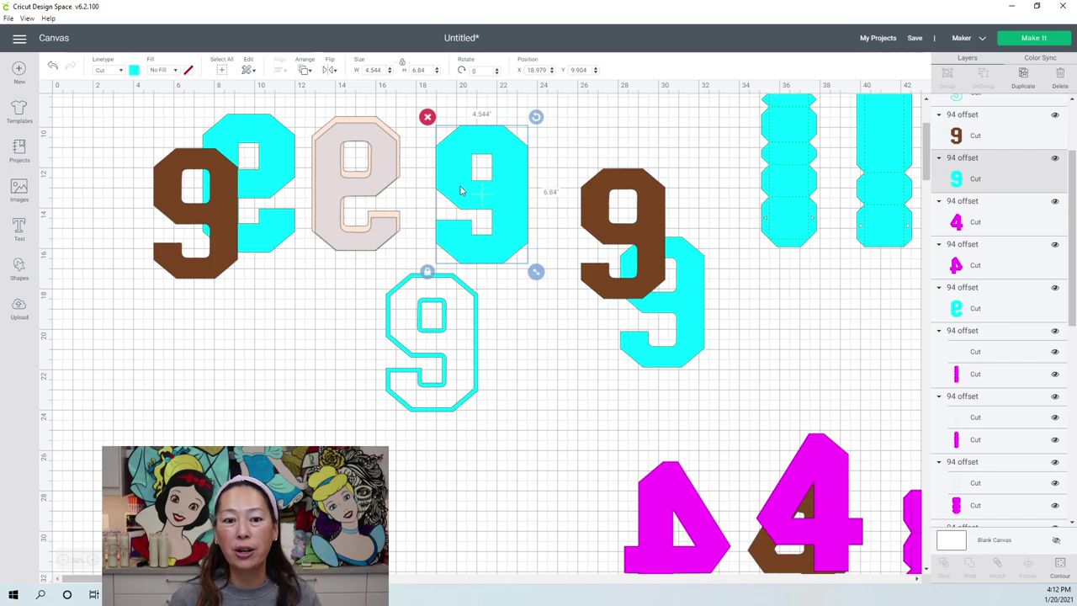
# - Recolour the thin cyan outline of the 9 light yellow
pyautogui.click(473, 332)
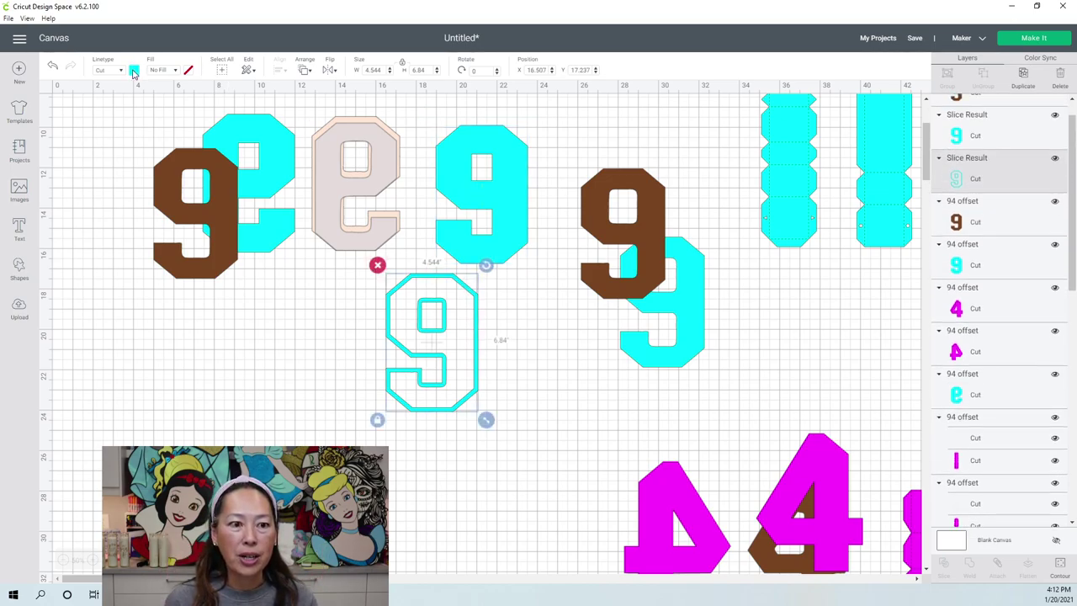
pyautogui.click(133, 72)
pyautogui.click(215, 110)
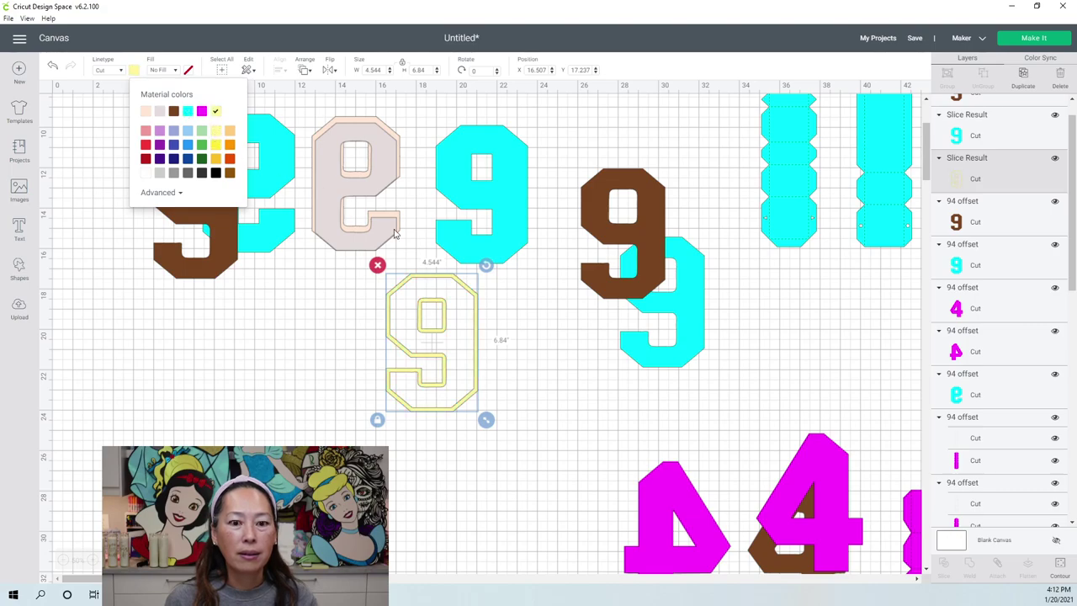
# - Recolour the full normally facing cyan 9 light grey and lay the yellow outline exactly over it
pyautogui.click(494, 161)
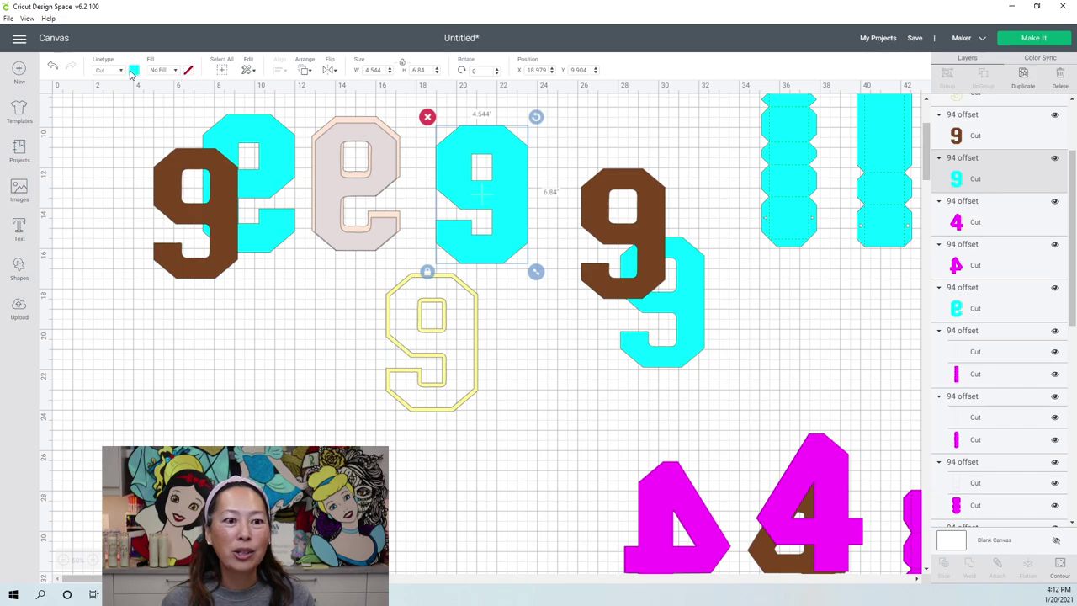
pyautogui.click(132, 72)
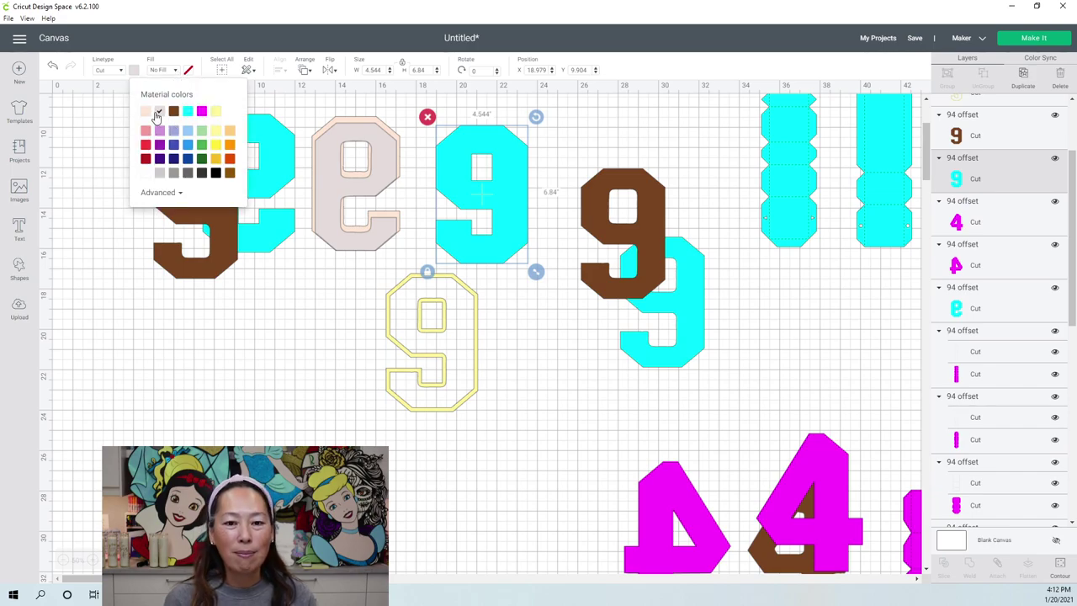
pyautogui.click(470, 370)
pyautogui.moveTo(471, 369); pyautogui.dragTo(524, 210)
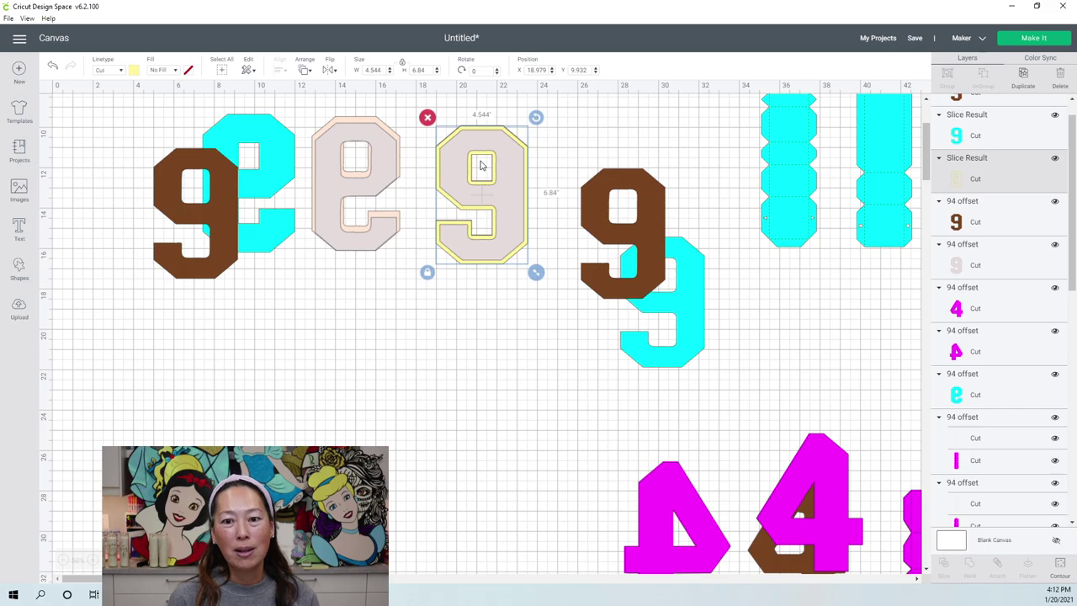
# - Delete the leftover brown and cyan 9 pieces from the slice
pyautogui.click(645, 194)
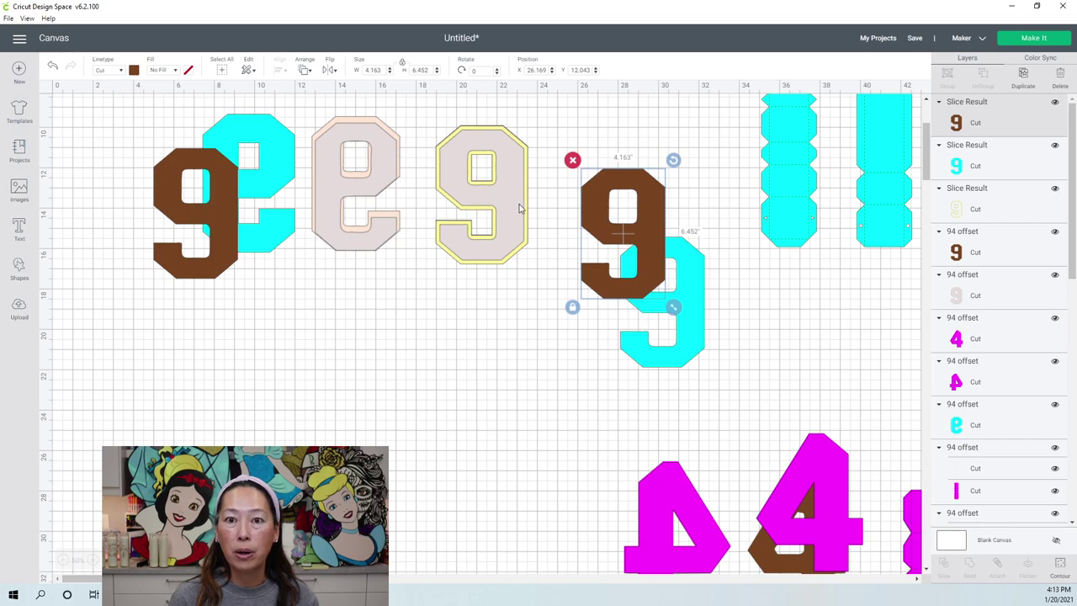
pyautogui.moveTo(635, 202); pyautogui.dragTo(512, 325)
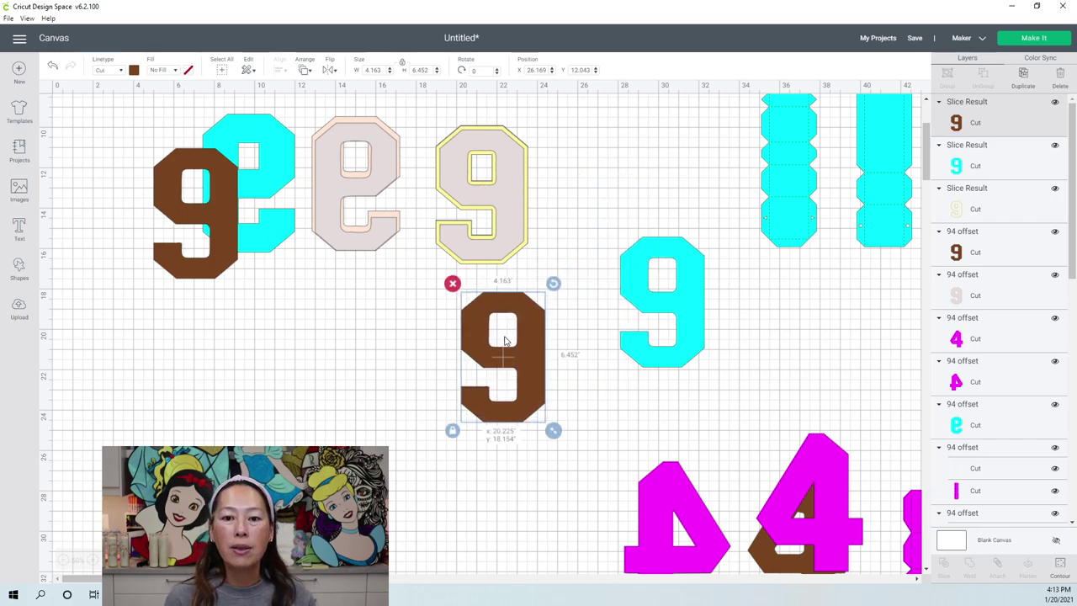
pyautogui.click(446, 285)
pyautogui.click(661, 284)
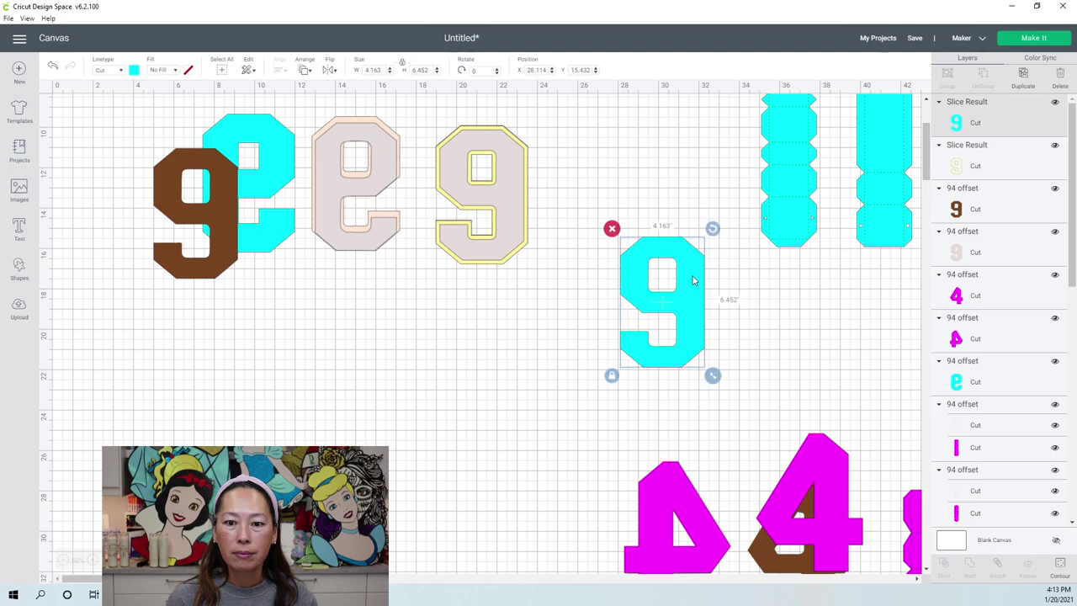
pyautogui.moveTo(661, 277); pyautogui.dragTo(382, 325)
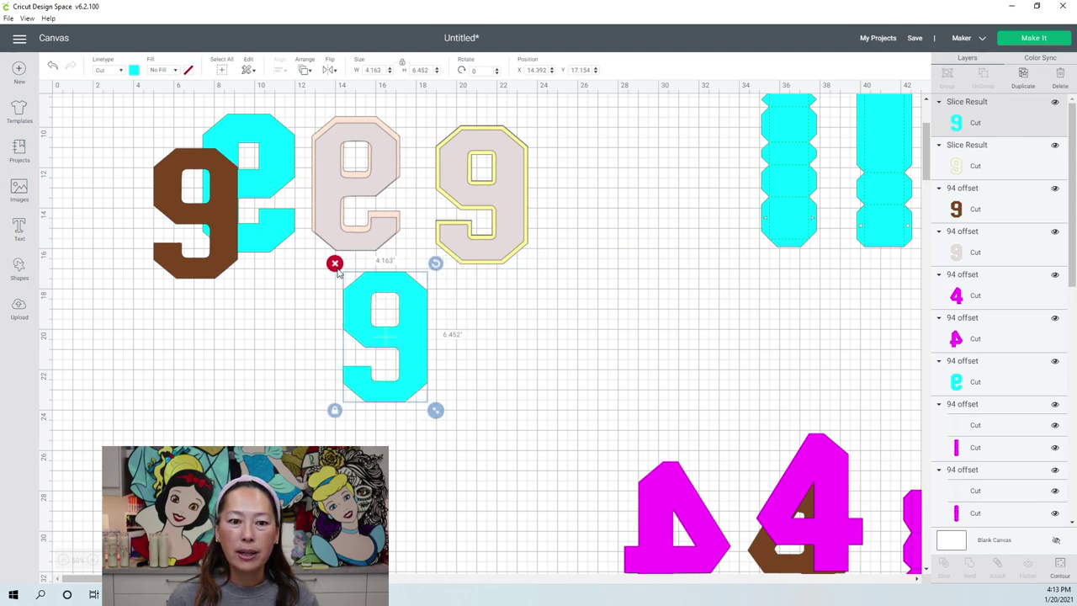
pyautogui.click(335, 266)
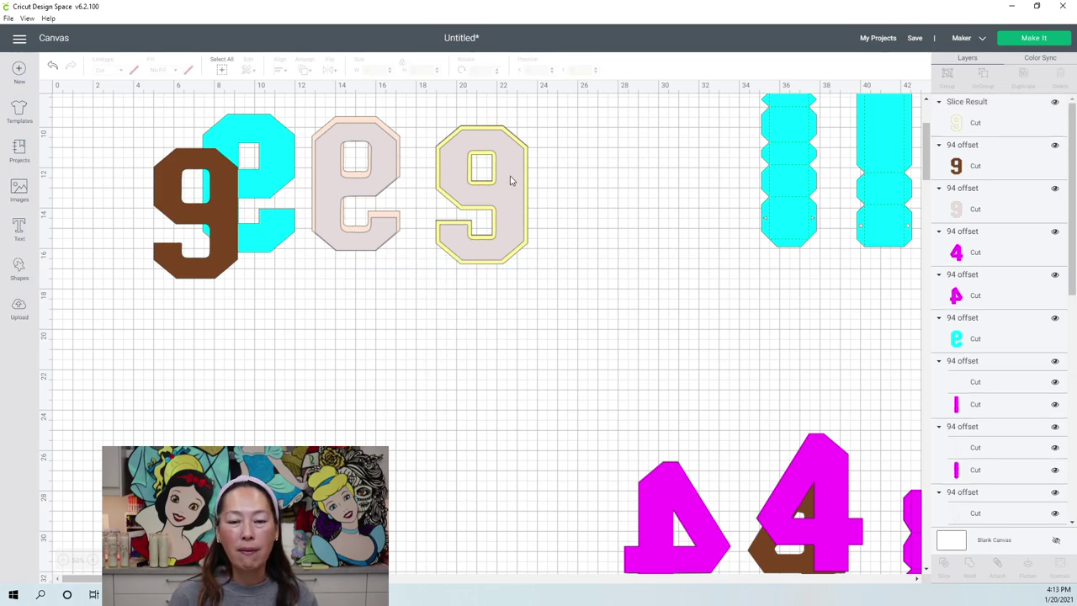
# - Move the yellow 9 outline off the grey 9, then place the mirrored cyan 9 below the brown one and flip it horizontally
pyautogui.moveTo(527, 168); pyautogui.dragTo(638, 239)
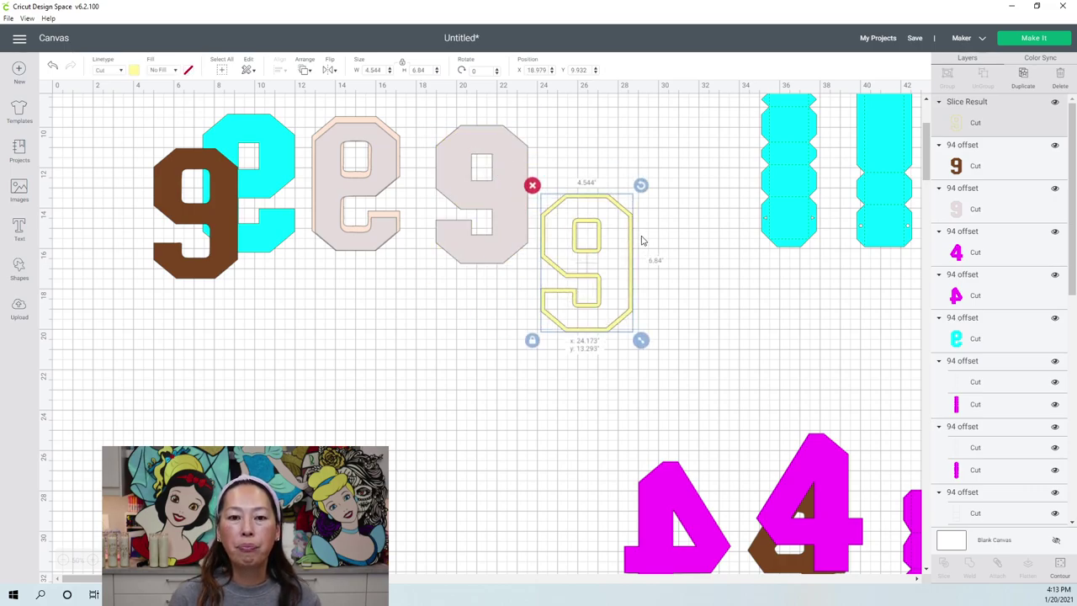
pyautogui.click(516, 169)
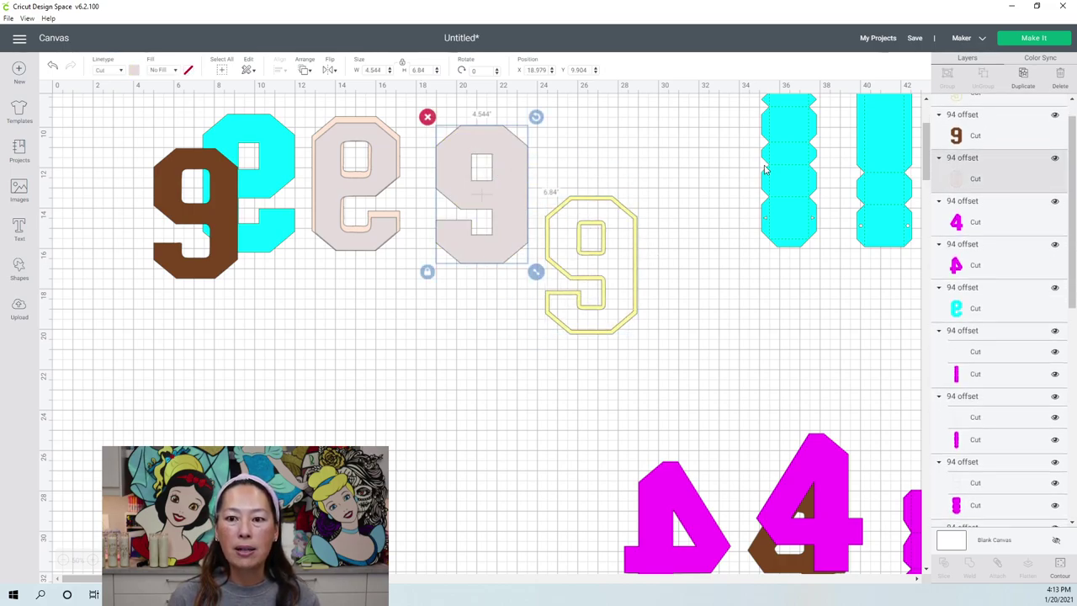
pyautogui.click(265, 153)
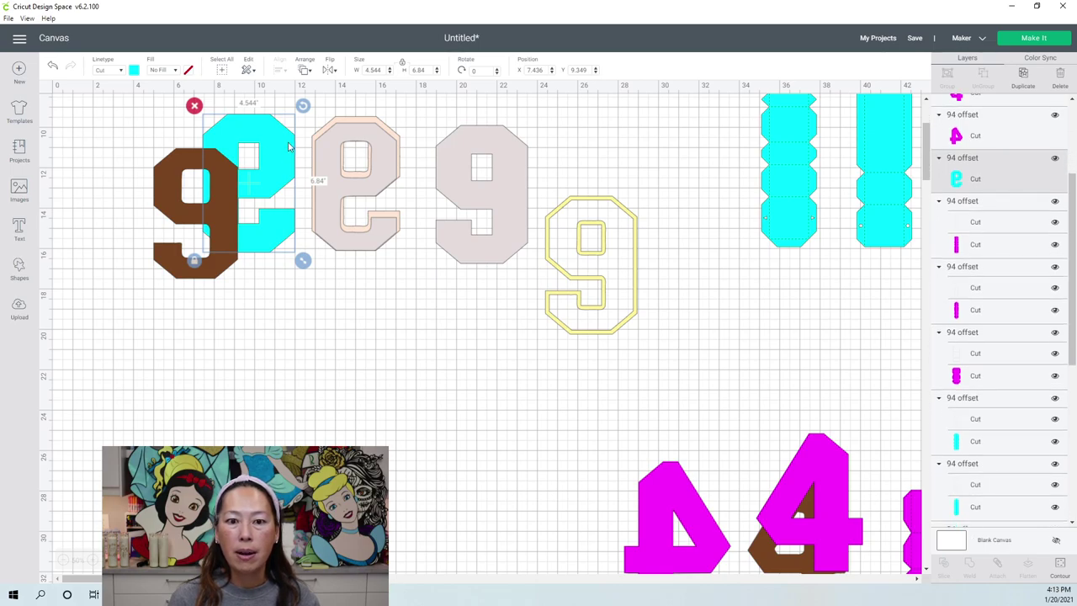
pyautogui.moveTo(295, 173); pyautogui.dragTo(325, 290)
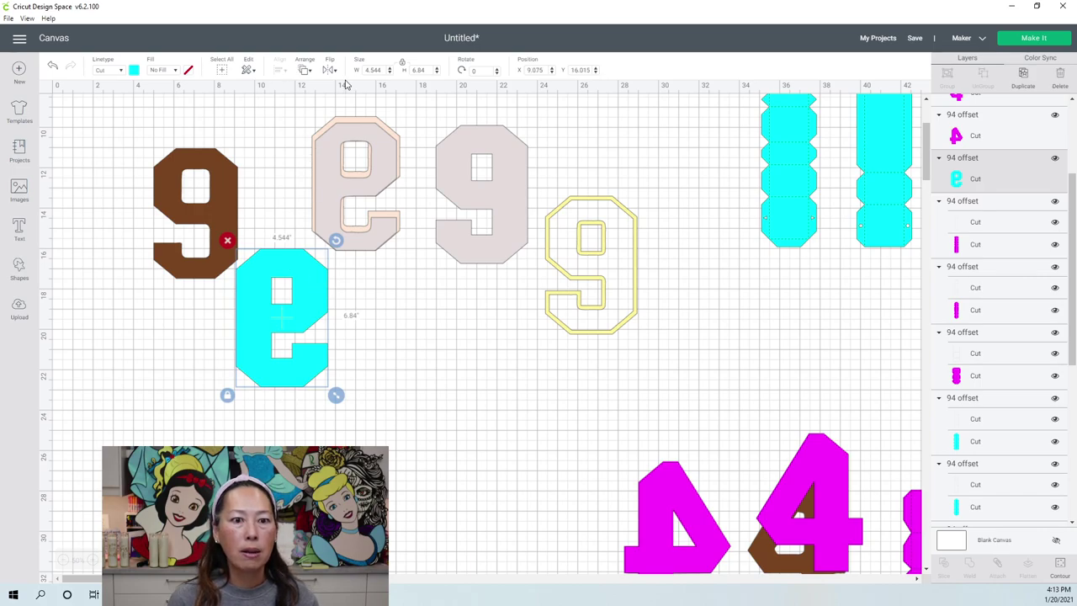
pyautogui.click(332, 69)
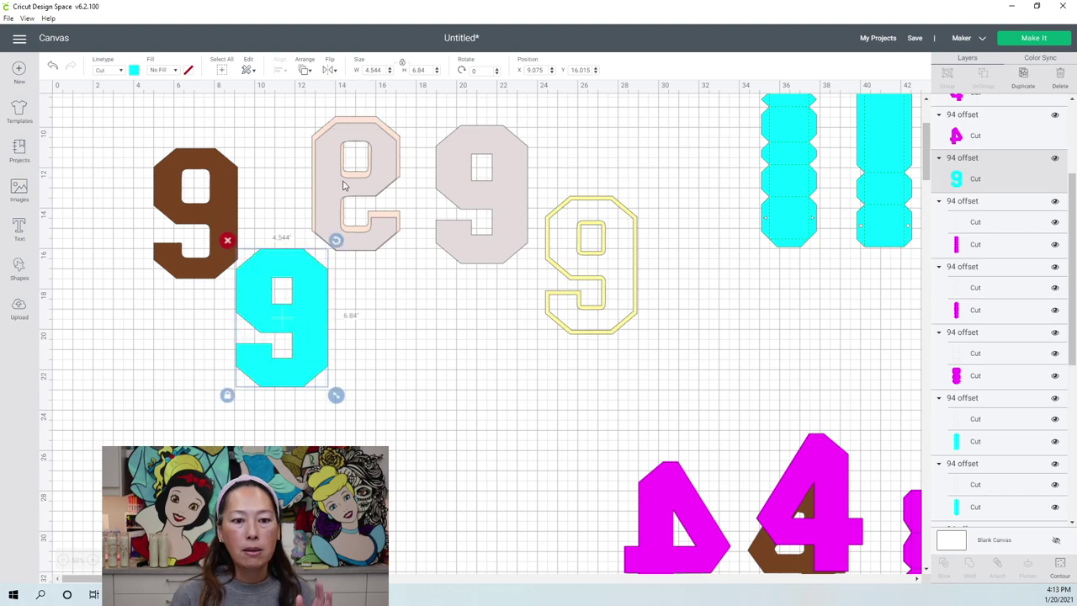
pyautogui.moveTo(305, 267); pyautogui.dragTo(308, 261)
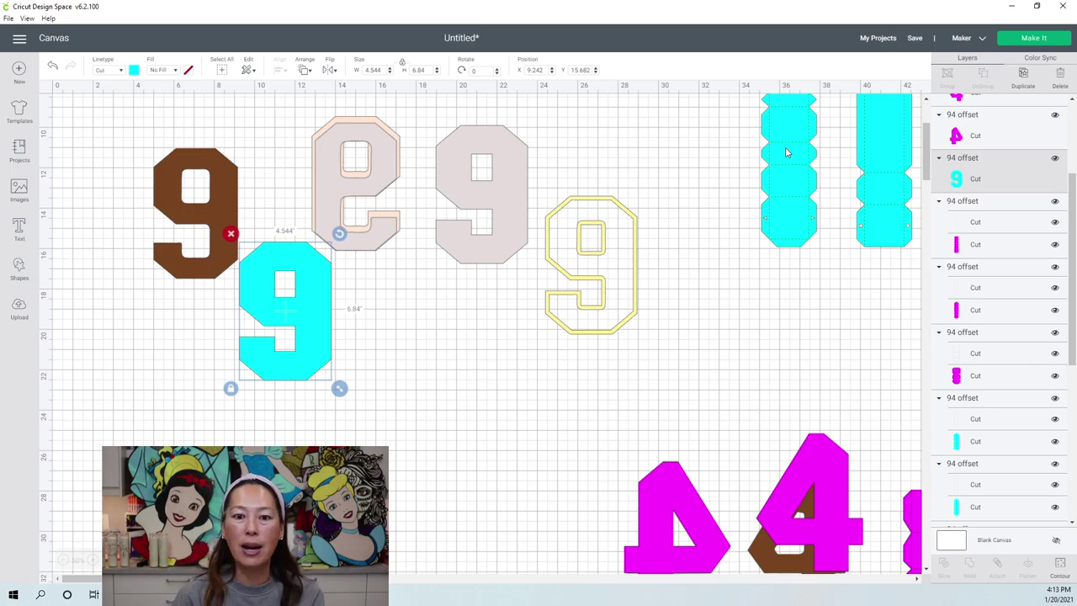
# - Stack the grey 9 and the yellow 9 outline on top of the cyan 9
pyautogui.click(521, 166)
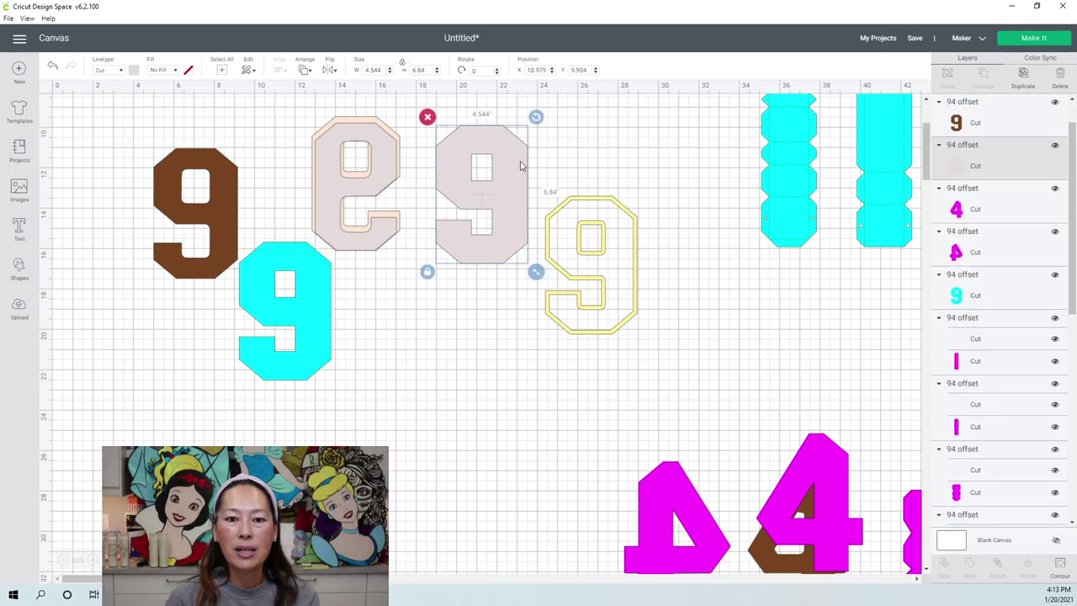
pyautogui.moveTo(521, 165); pyautogui.dragTo(423, 293)
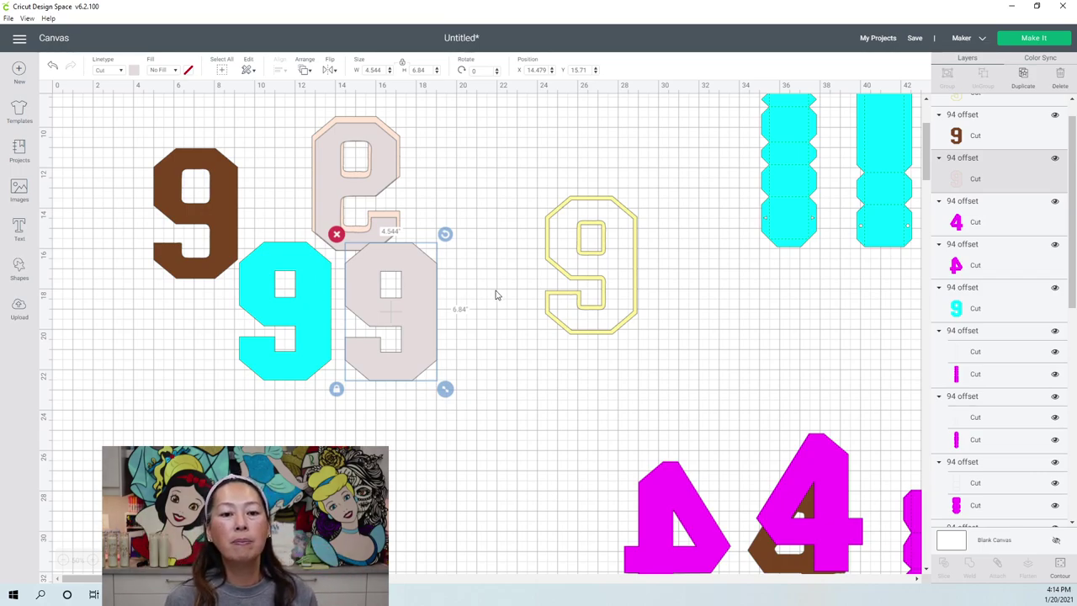
pyautogui.moveTo(411, 293); pyautogui.dragTo(292, 288)
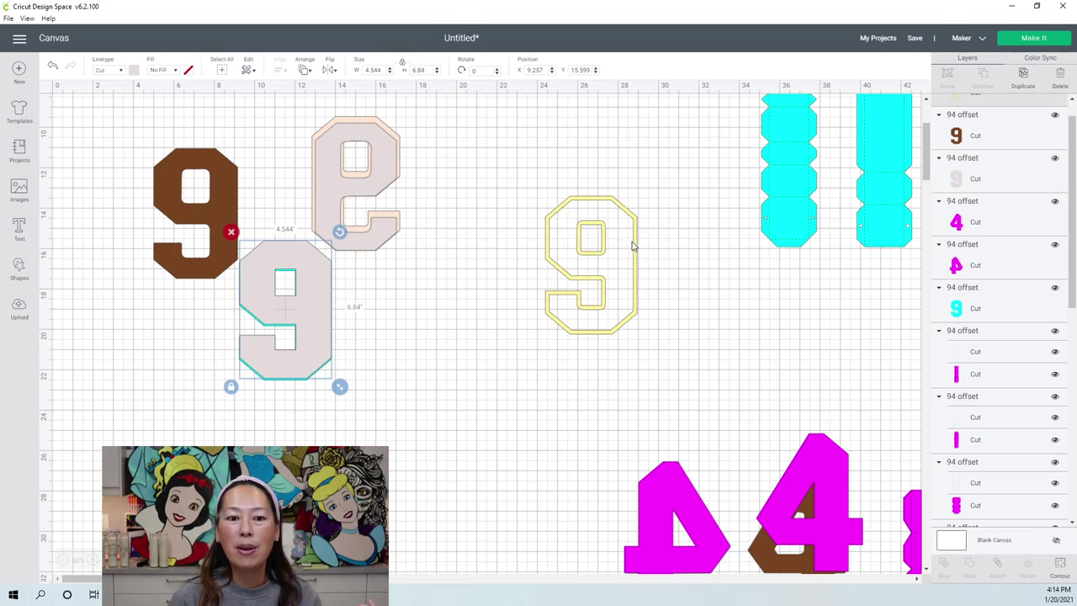
pyautogui.moveTo(625, 246); pyautogui.dragTo(318, 297)
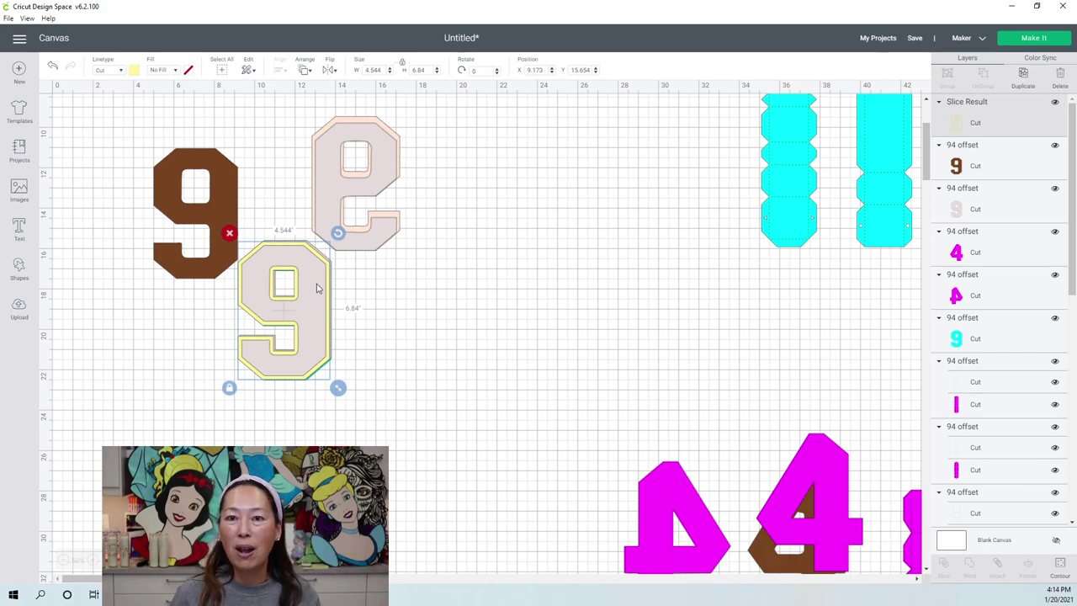
# - Delete the brown 9 together with the mirrored grey and peach 9 shapes
pyautogui.click(190, 132)
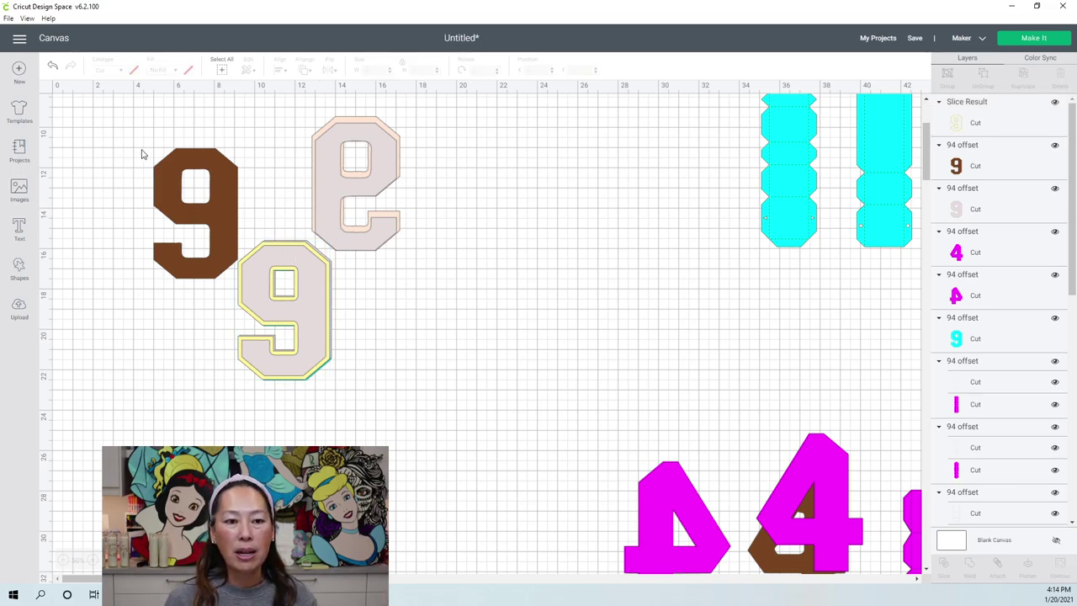
pyautogui.moveTo(146, 165); pyautogui.dragTo(359, 190)
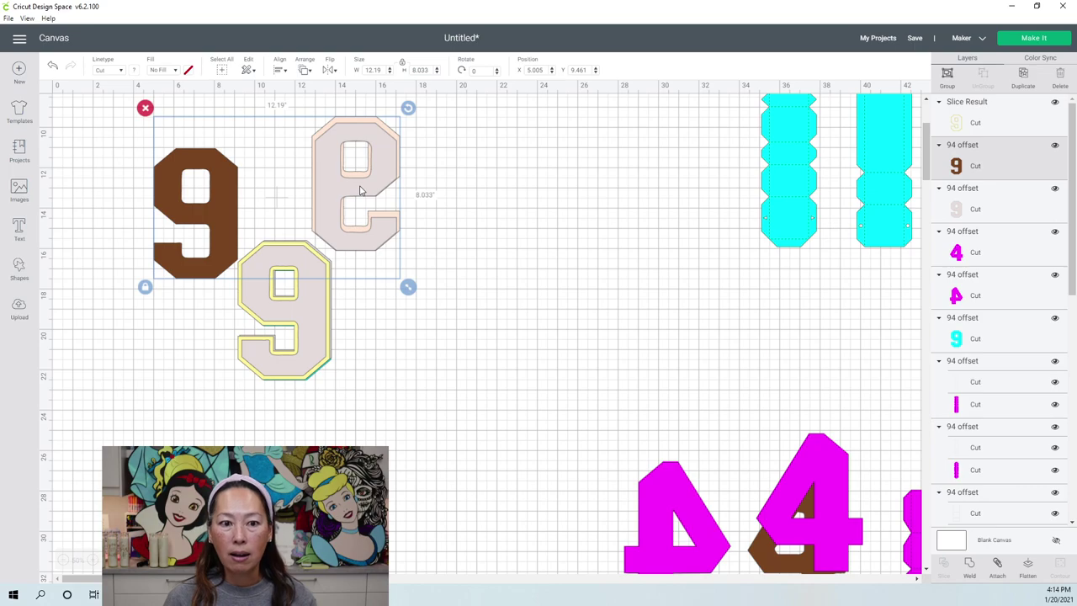
pyautogui.press('Delete')
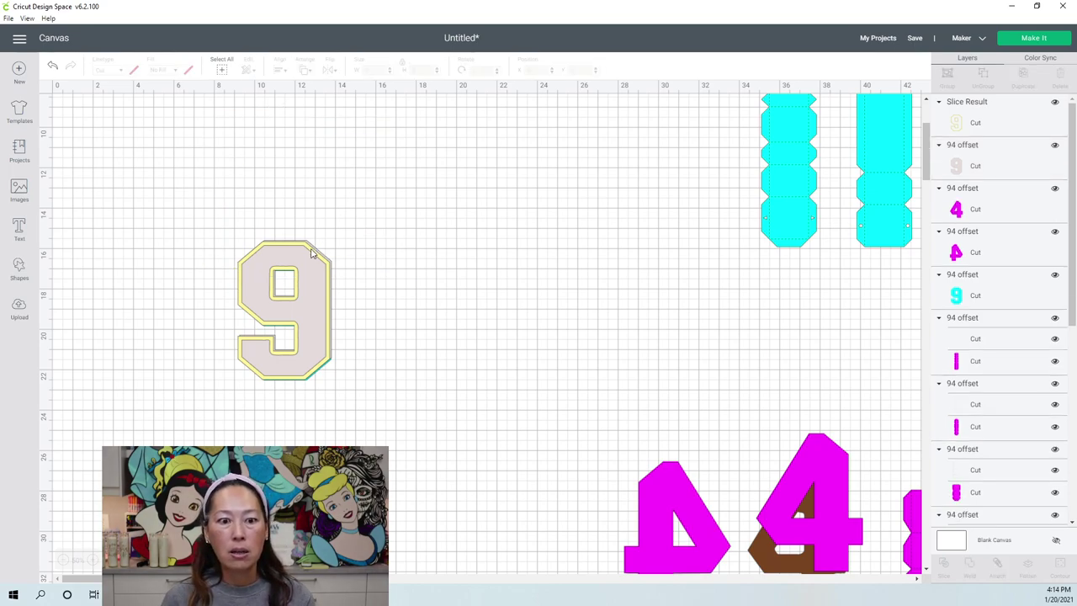
# - Pull the stacked 9 apart so the yellow outline and grey layer sit away from the cyan one
pyautogui.moveTo(312, 253); pyautogui.dragTo(469, 260)
pyautogui.moveTo(263, 276); pyautogui.dragTo(422, 210)
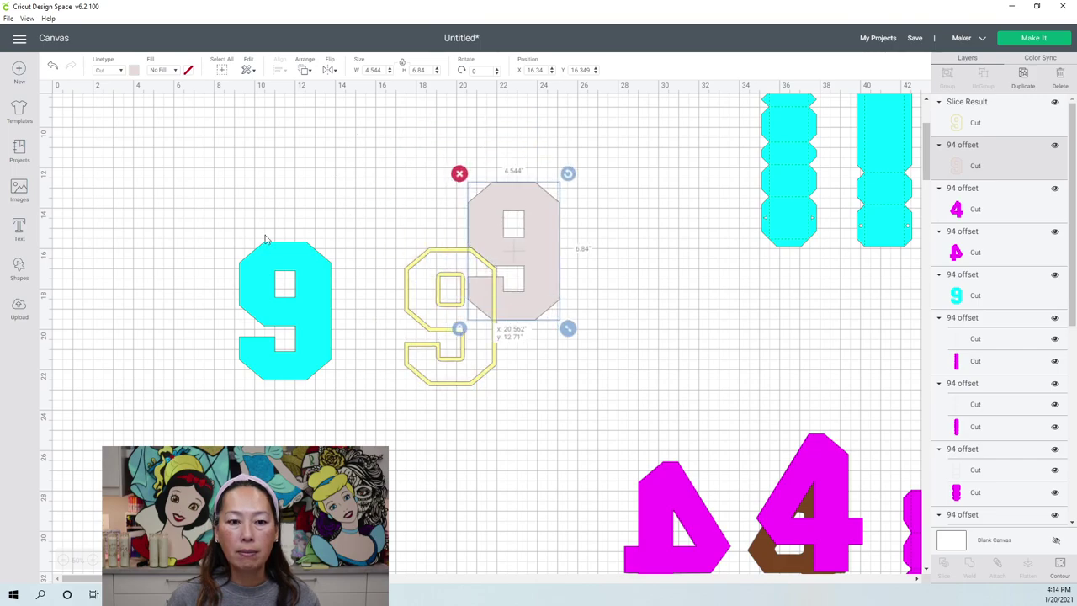
pyautogui.click(264, 239)
pyautogui.moveTo(265, 255); pyautogui.dragTo(277, 164)
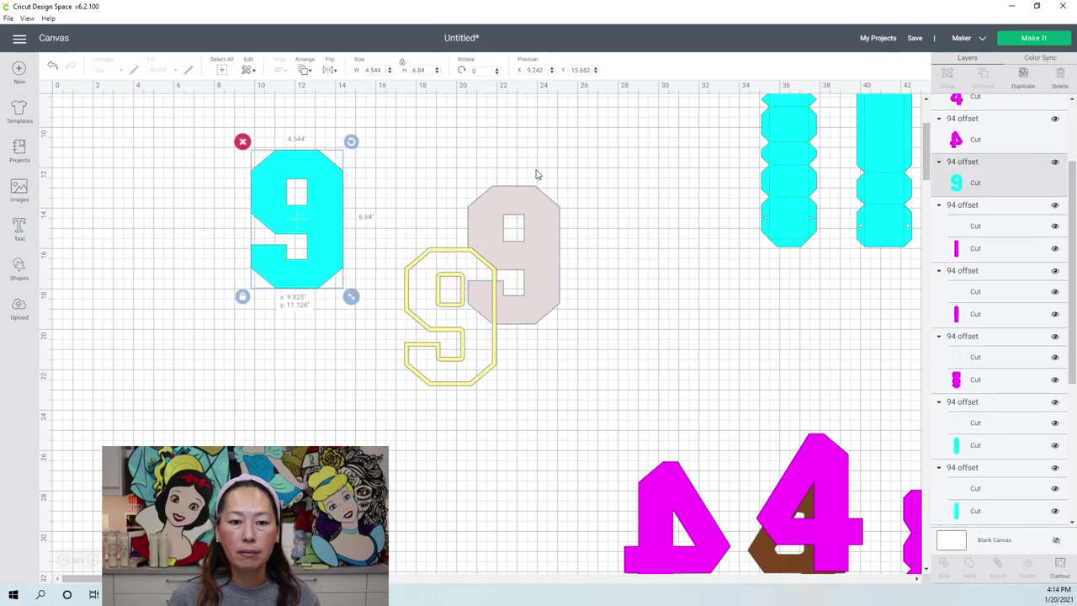
# - Place a cyan tabbed side strip against the cyan 9 and move the yellow outline beside the grey 9
pyautogui.moveTo(779, 240); pyautogui.dragTo(353, 240)
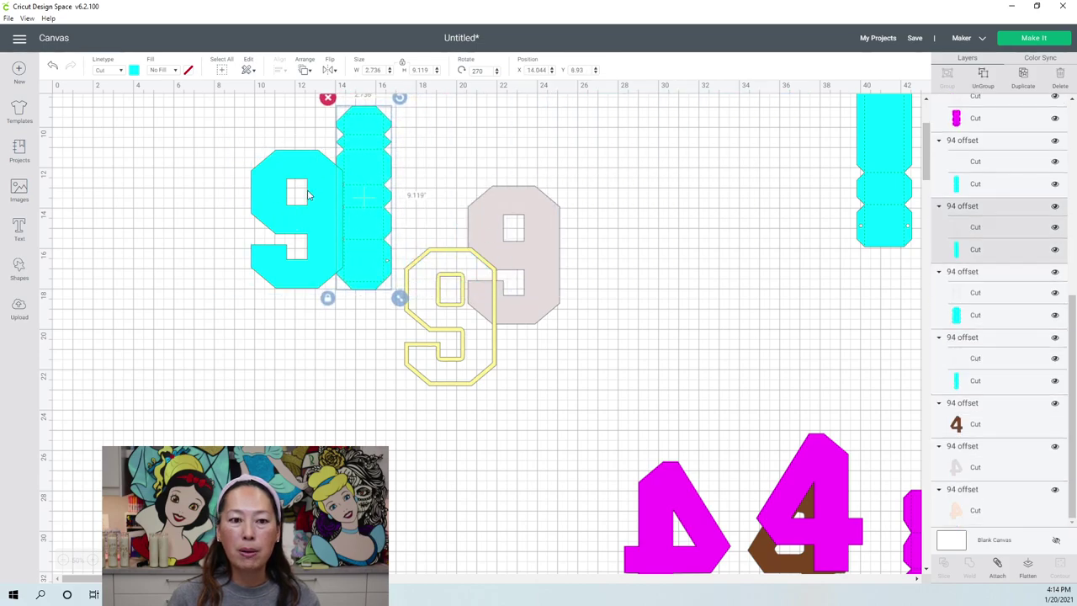
pyautogui.click(529, 199)
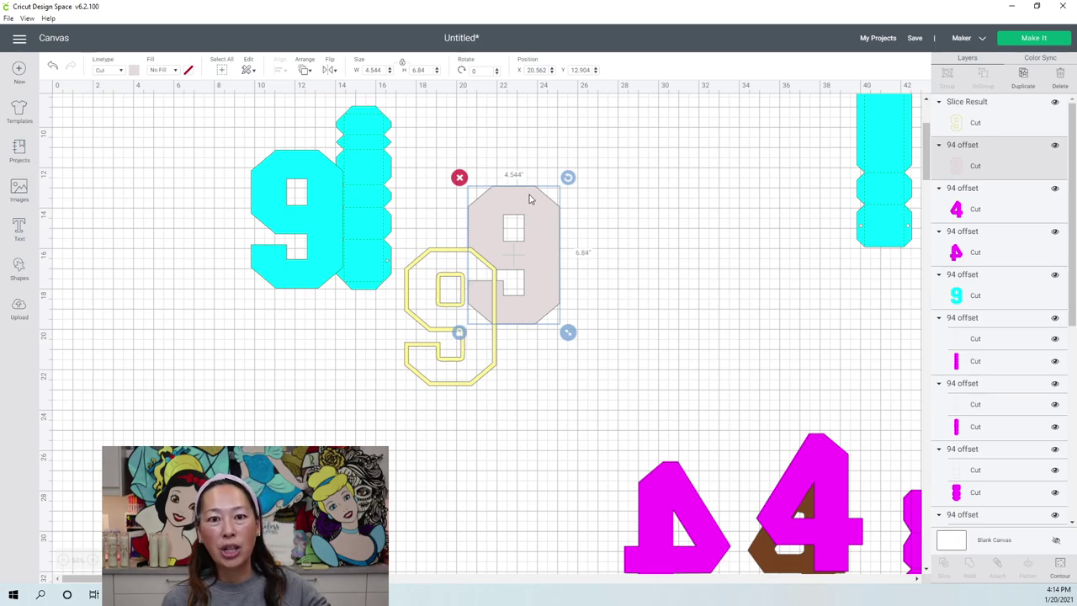
pyautogui.click(431, 279)
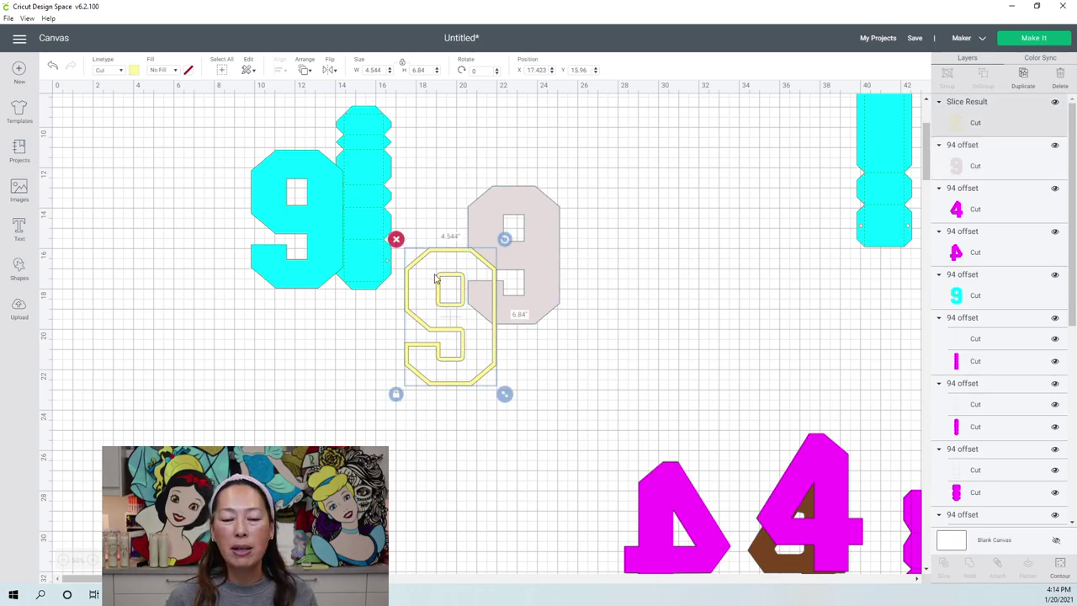
pyautogui.moveTo(494, 256); pyautogui.dragTo(666, 172)
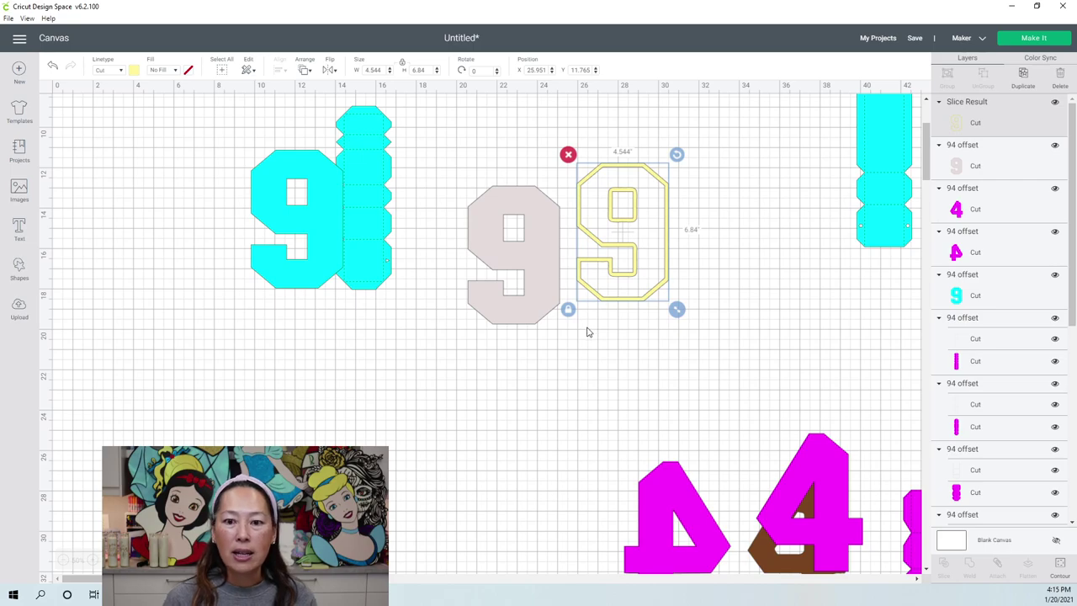
# - Move the mirrored magenta 4 aside and bring the brown 4 onto the upright magenta 4 in clear space
pyautogui.scroll(-3, 588, 332)
pyautogui.moveTo(687, 401); pyautogui.dragTo(497, 402)
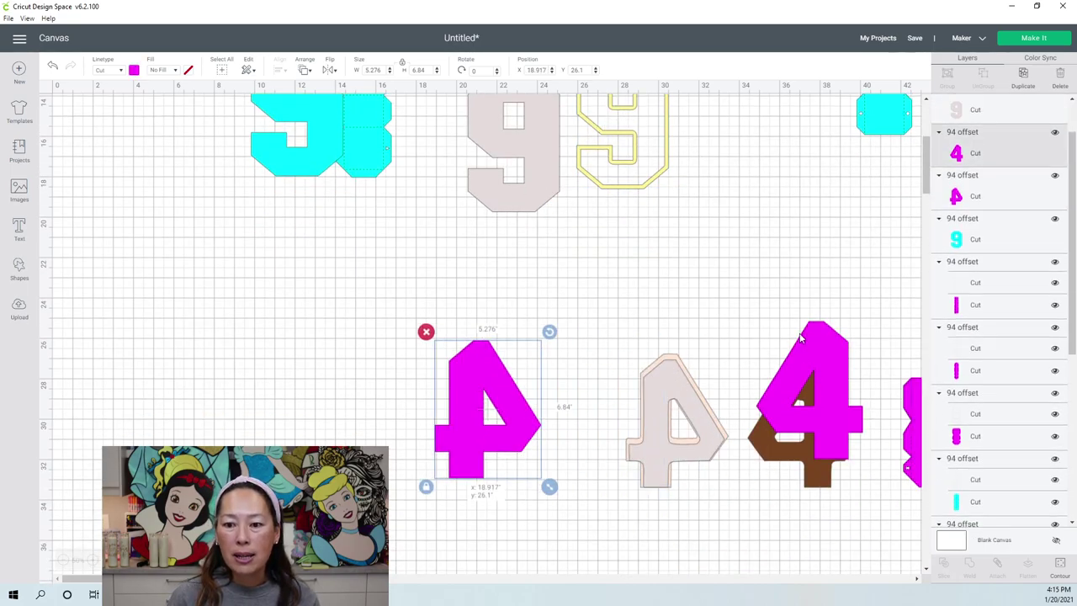
pyautogui.moveTo(816, 412); pyautogui.dragTo(792, 320)
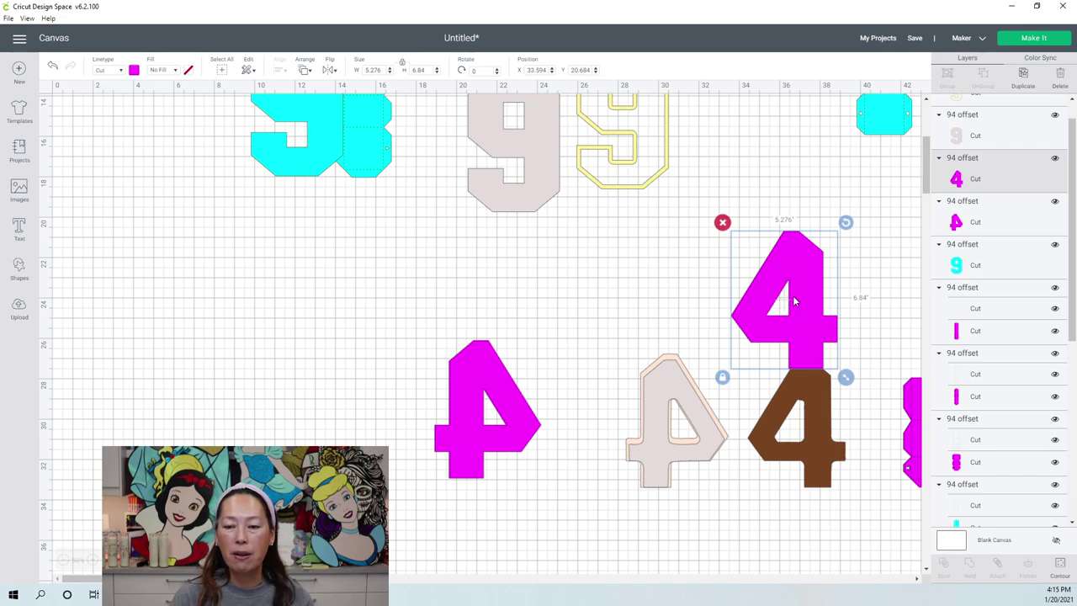
pyautogui.moveTo(794, 301); pyautogui.dragTo(732, 282)
pyautogui.click(820, 398)
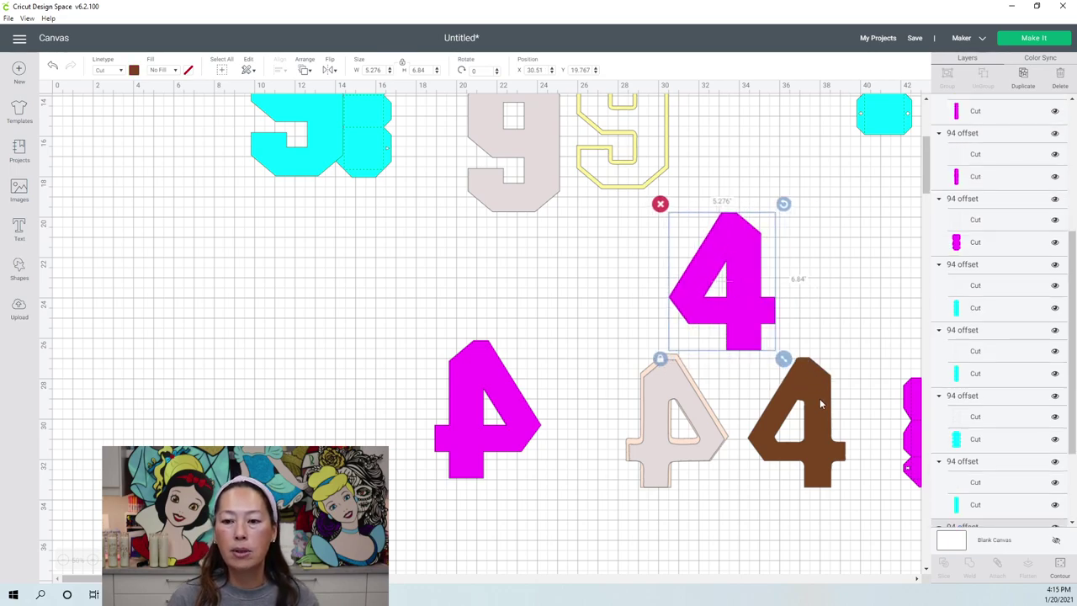
pyautogui.moveTo(816, 399); pyautogui.dragTo(738, 279)
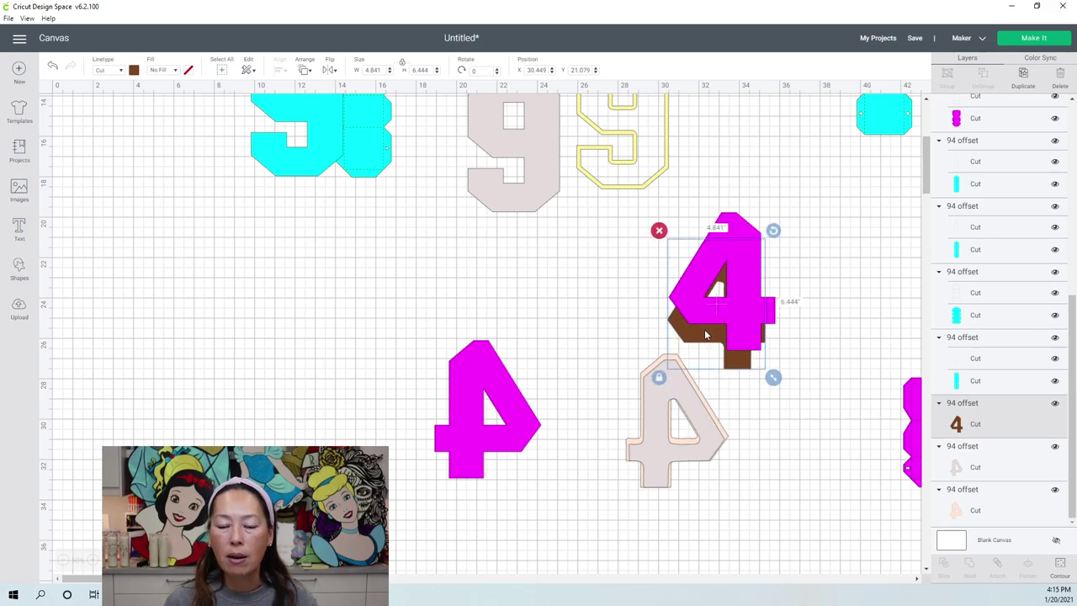
# - Send the brown 4 to the front and center it on the upright magenta 4
pyautogui.click(306, 73)
pyautogui.click(318, 138)
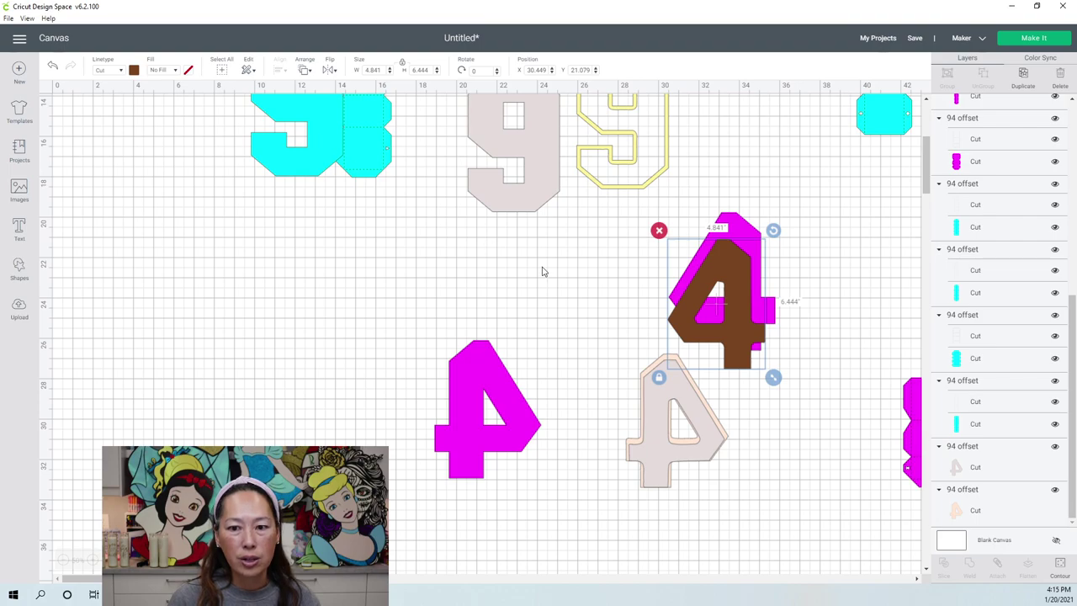
pyautogui.click(627, 292)
pyautogui.moveTo(753, 313); pyautogui.dragTo(630, 288)
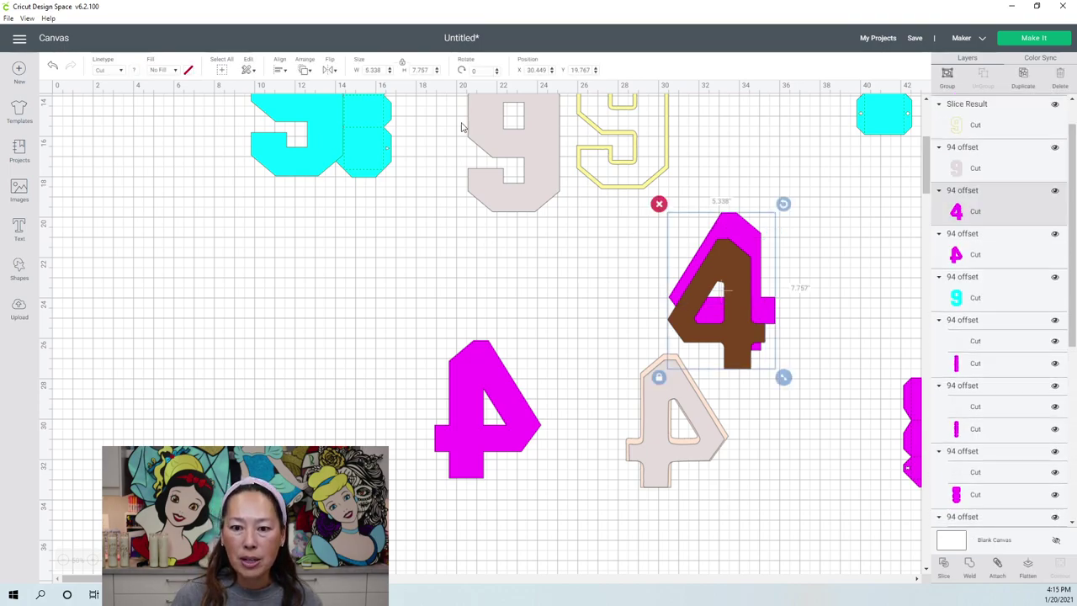
pyautogui.click(280, 72)
pyautogui.click(289, 198)
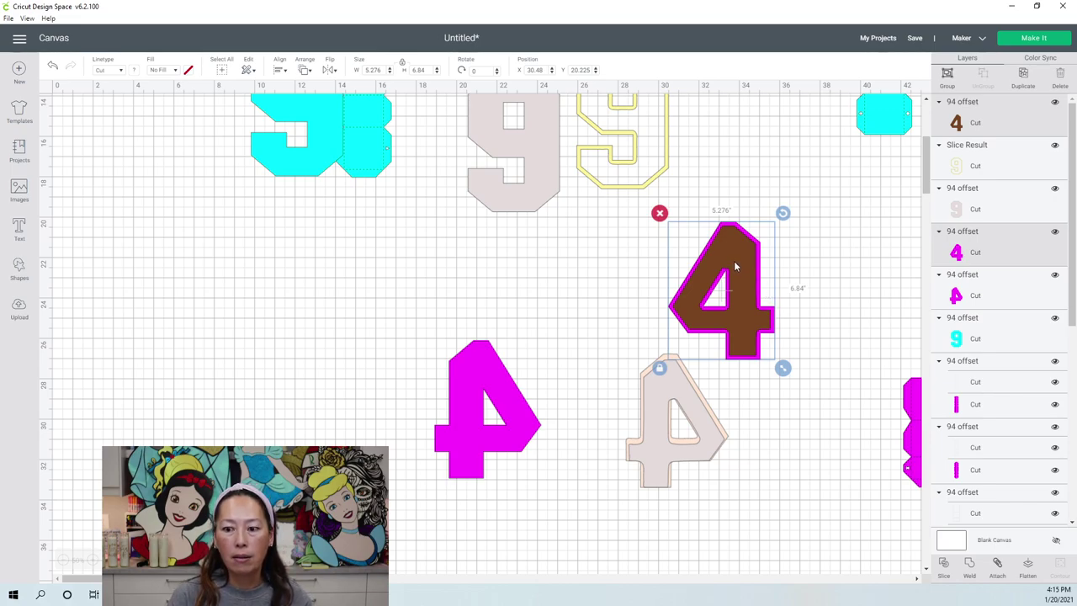
# - Slice the magenta 4 with the brown 4 and separate the cut-out pieces from the magenta outline
pyautogui.click(944, 567)
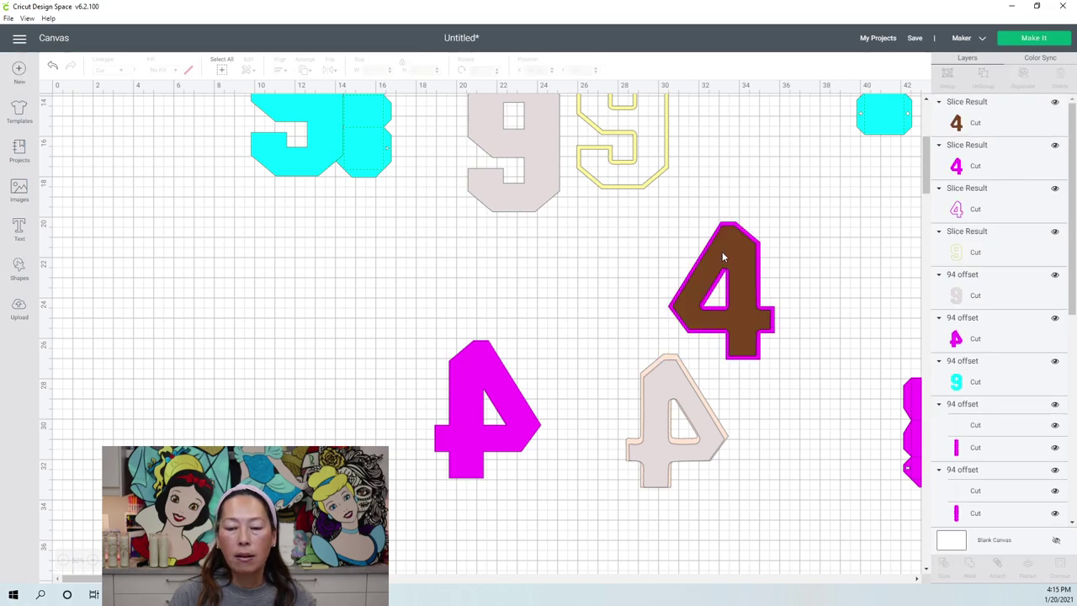
pyautogui.moveTo(720, 255); pyautogui.dragTo(594, 272)
pyautogui.moveTo(728, 261); pyautogui.dragTo(596, 295)
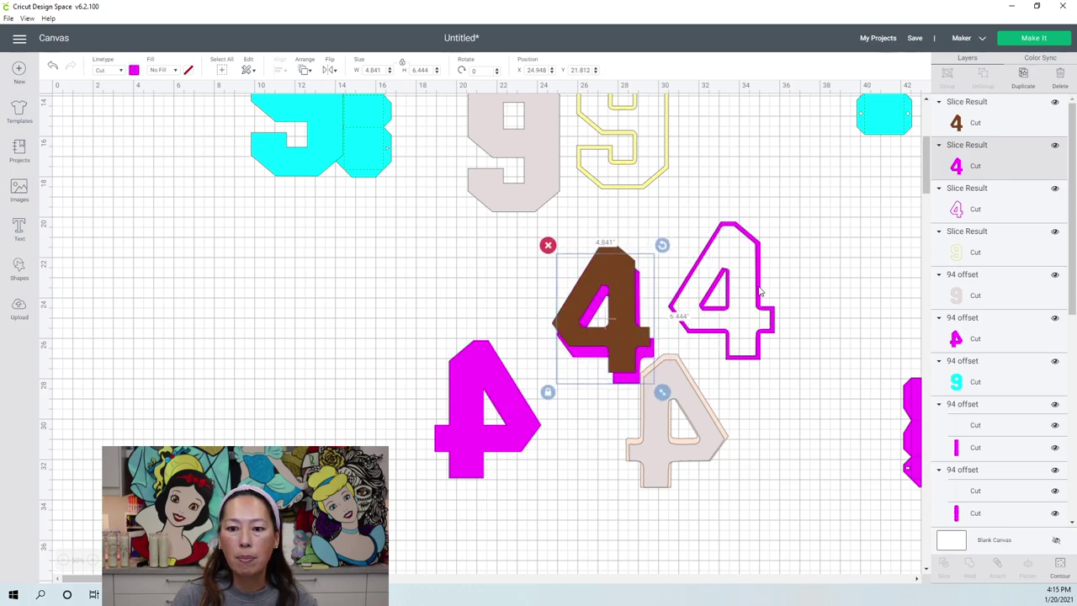
pyautogui.moveTo(760, 292); pyautogui.dragTo(812, 292)
# - Flip the mirrored magenta 4 horizontally
pyautogui.click(510, 428)
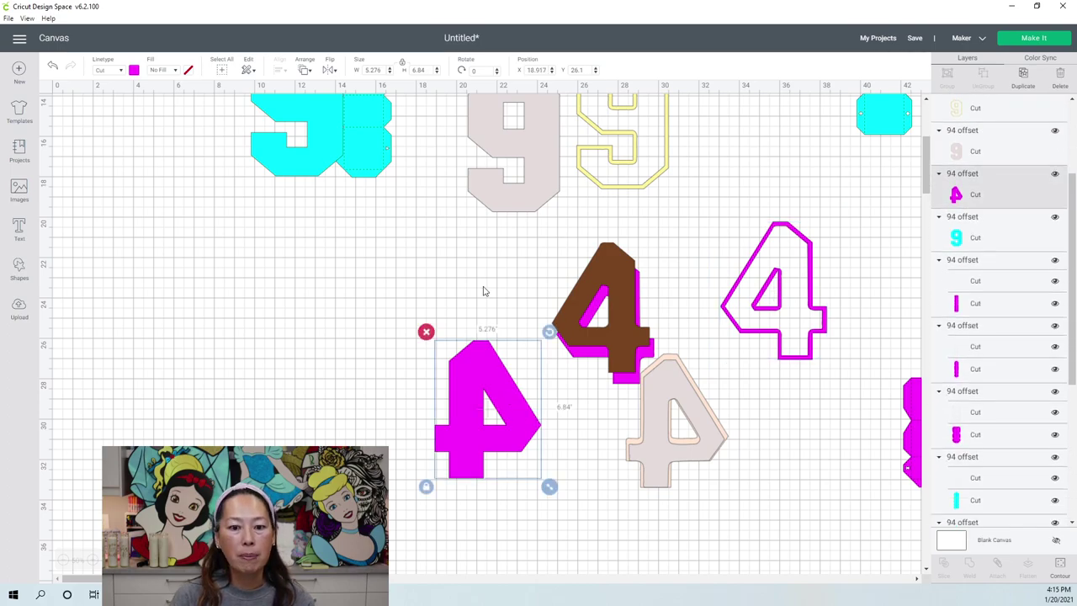
pyautogui.click(305, 73)
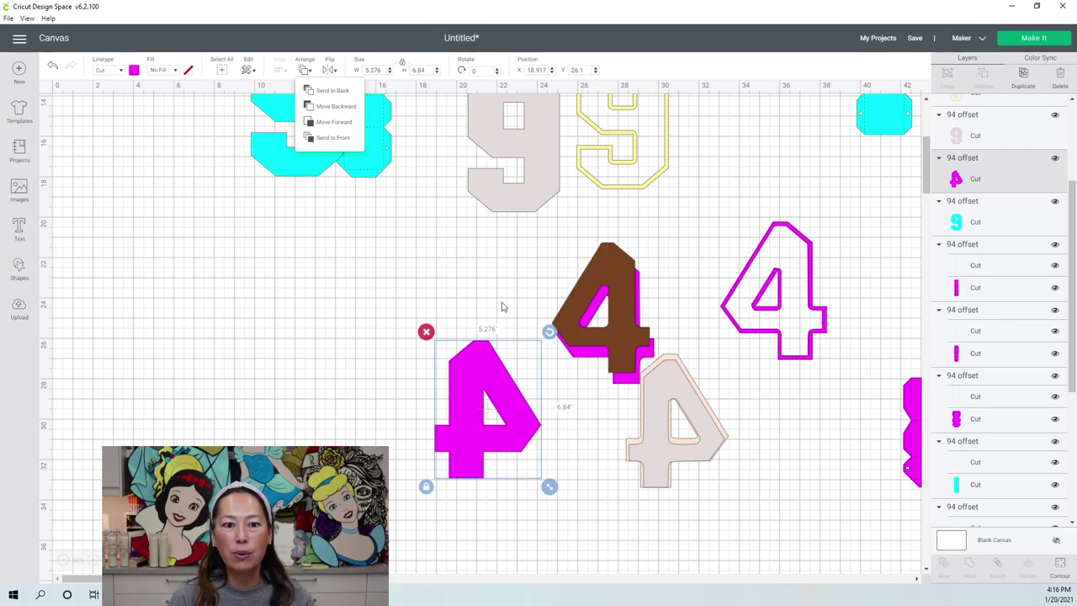
pyautogui.click(331, 71)
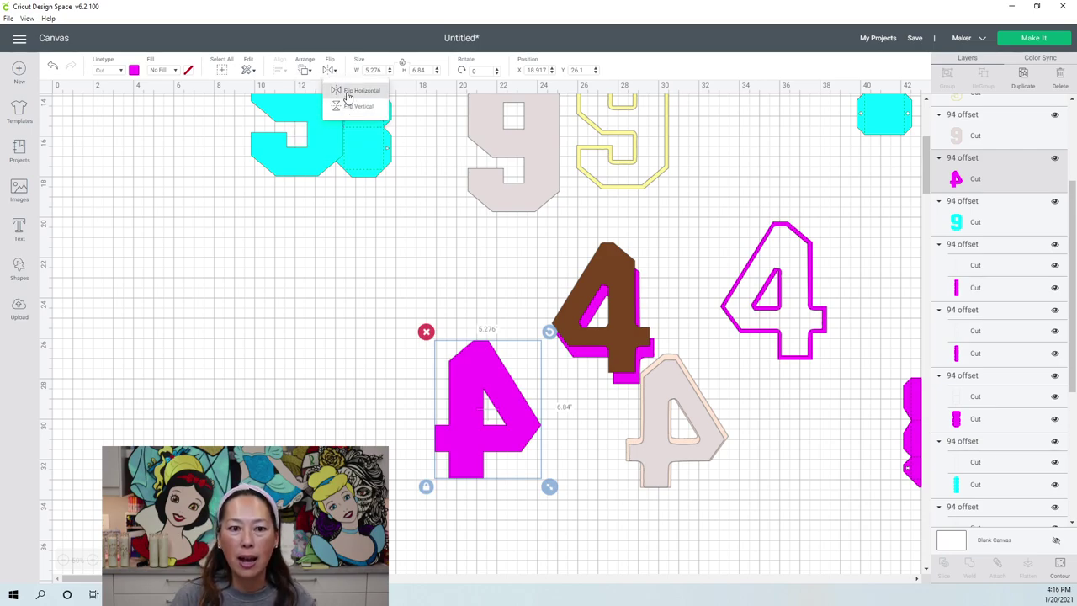
pyautogui.click(347, 95)
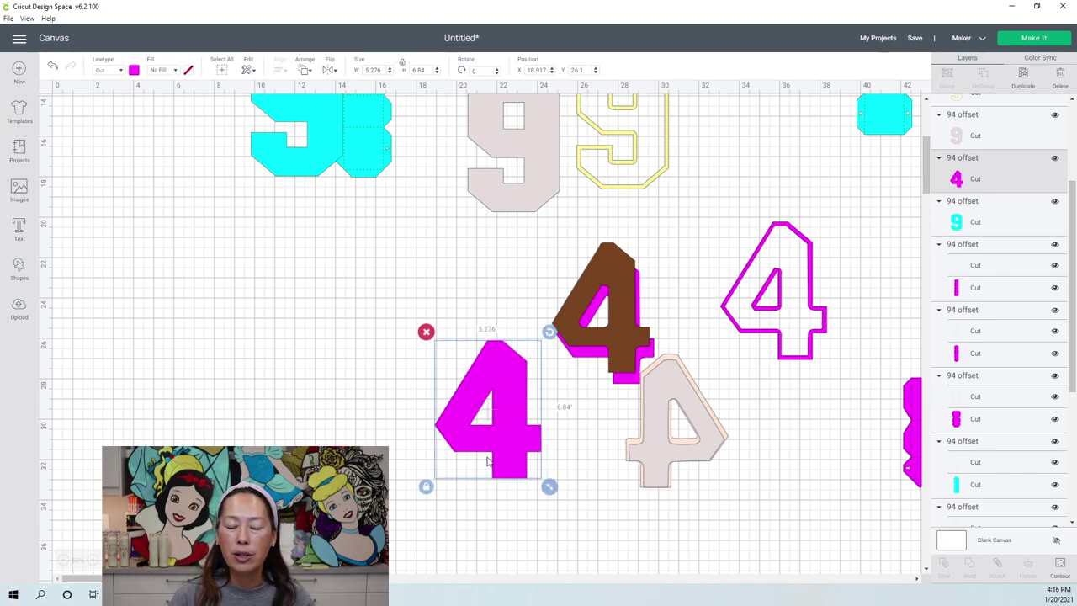
# - Duplicate the solid magenta 4 that was flipped upright
pyautogui.click(908, 437)
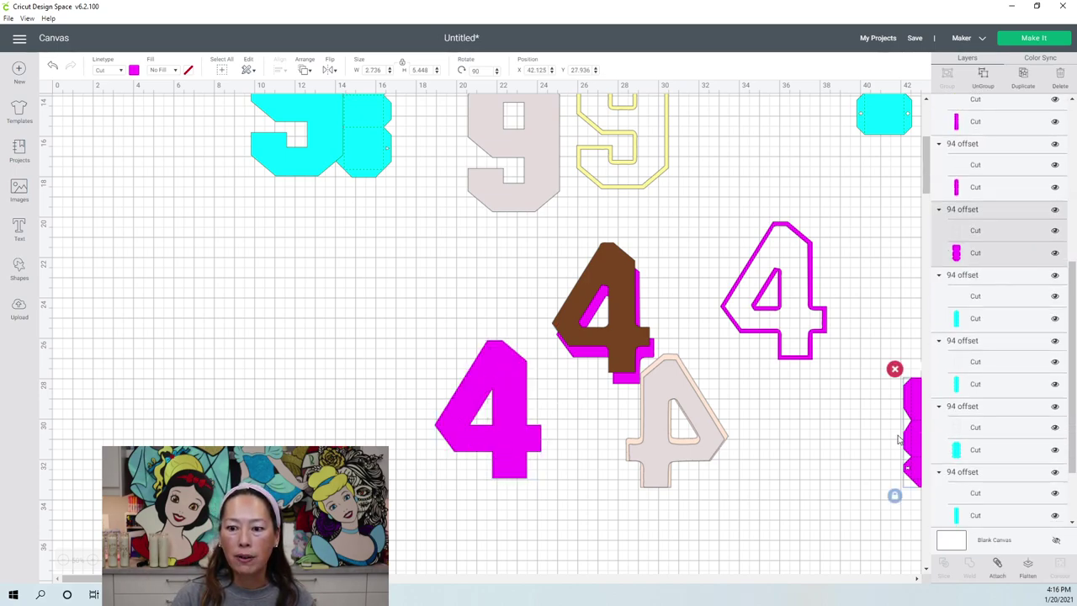
pyautogui.click(627, 315)
pyautogui.click(512, 367)
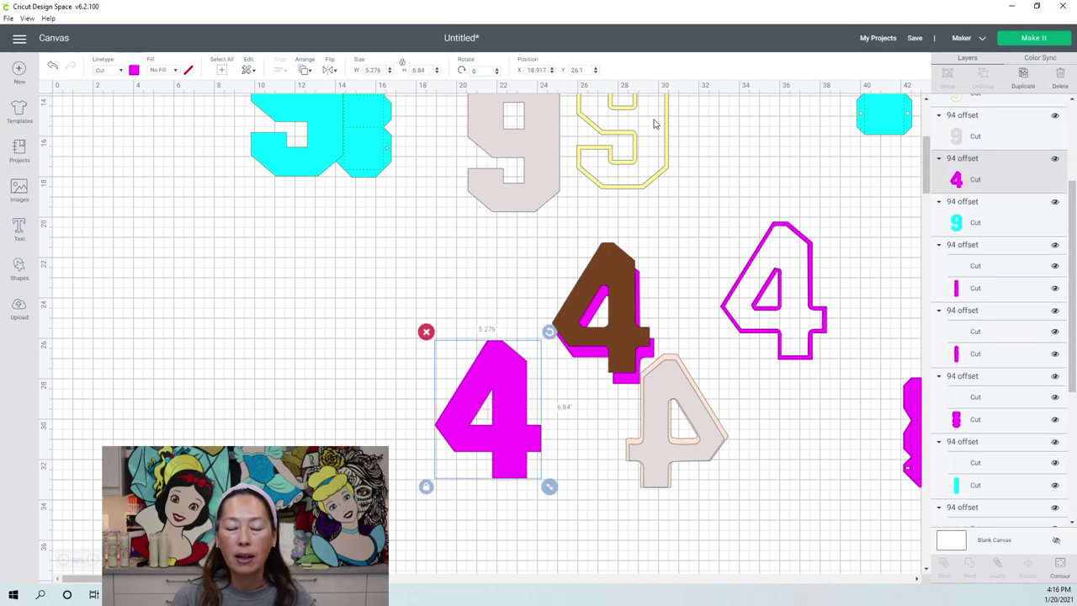
pyautogui.click(1023, 76)
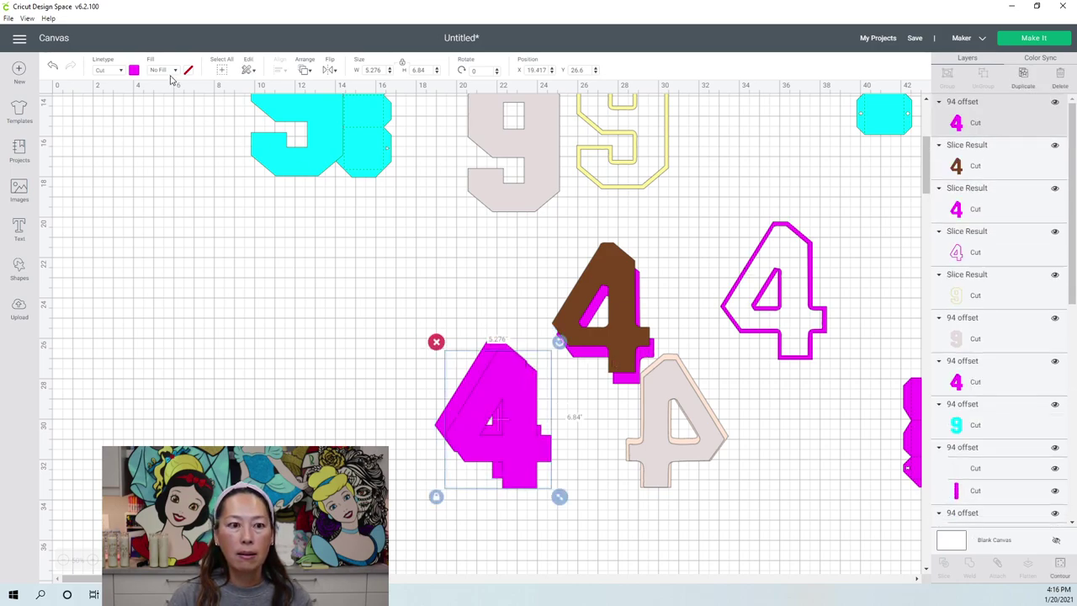
# - Recolor the duplicated solid 4 to the same light gray as the gray 9 and place it over the magenta 4
pyautogui.click(134, 69)
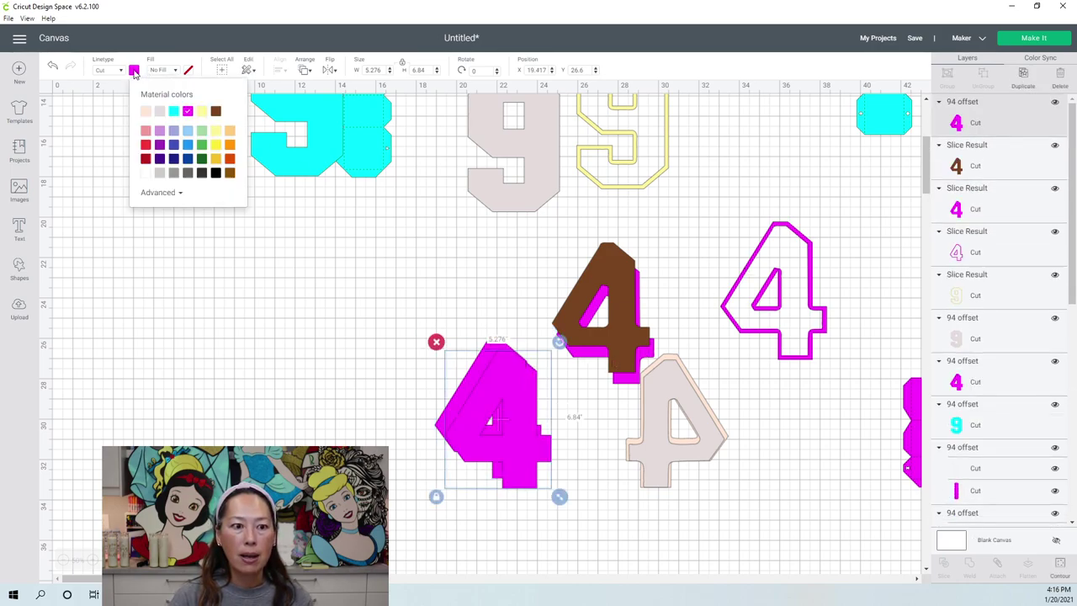
pyautogui.click(160, 112)
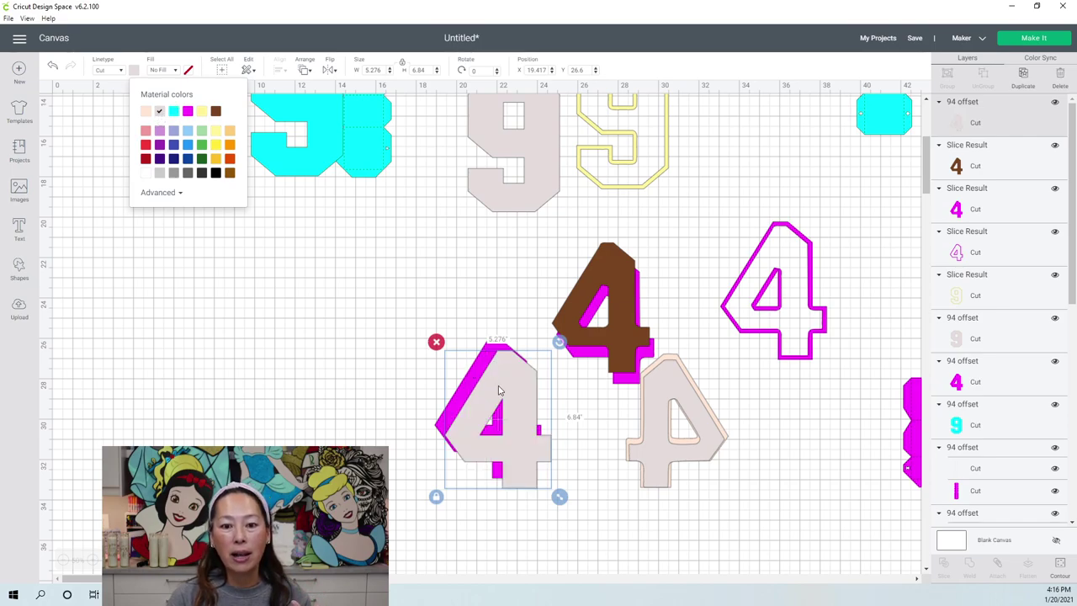
pyautogui.moveTo(499, 390); pyautogui.dragTo(490, 380)
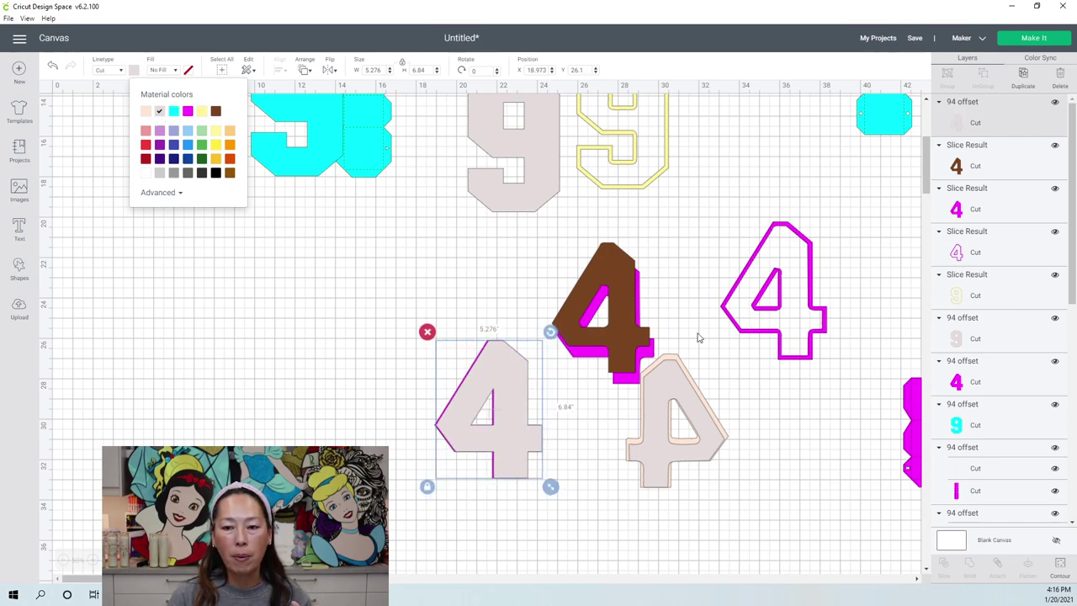
# - Bring the magenta outline 4 to the front and move it onto the light gray 4
pyautogui.scroll(-2, 993, 295)
pyautogui.click(993, 169)
pyautogui.moveTo(722, 328); pyautogui.dragTo(396, 401)
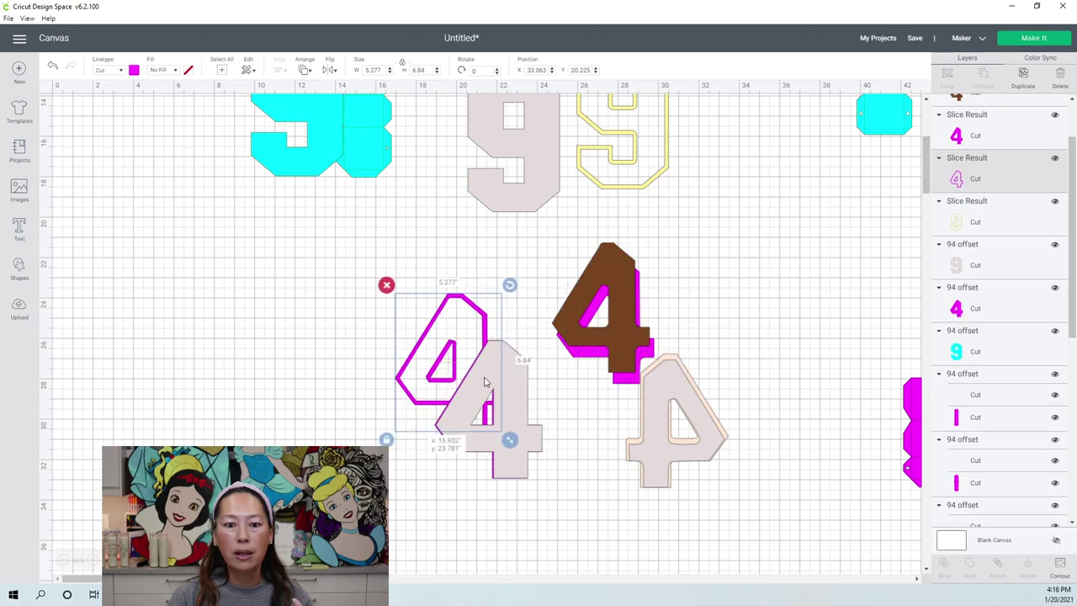
pyautogui.click(305, 74)
pyautogui.click(318, 145)
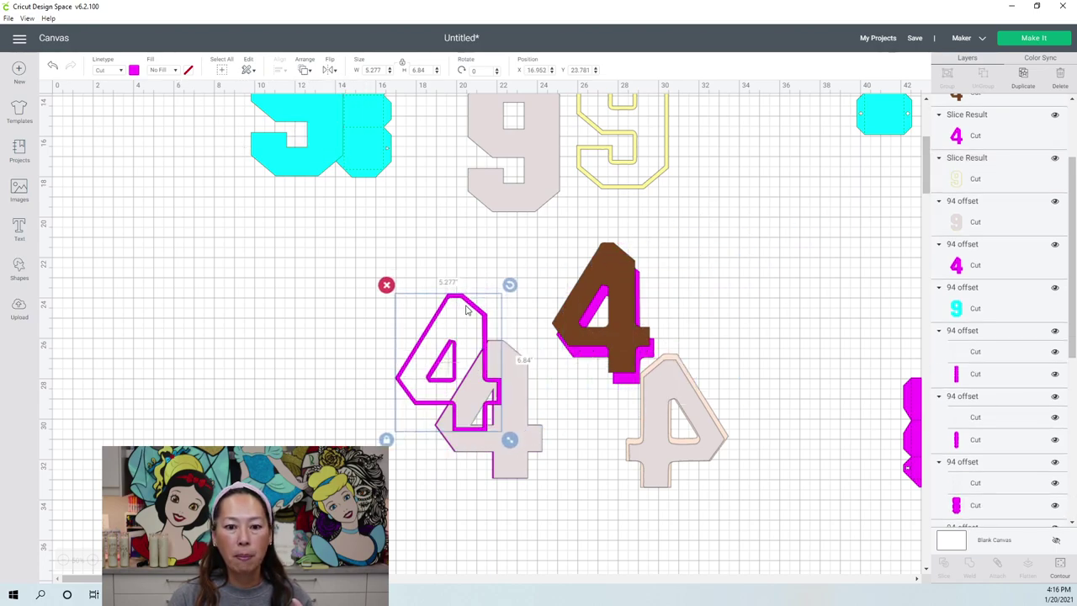
pyautogui.moveTo(467, 310); pyautogui.dragTo(513, 366)
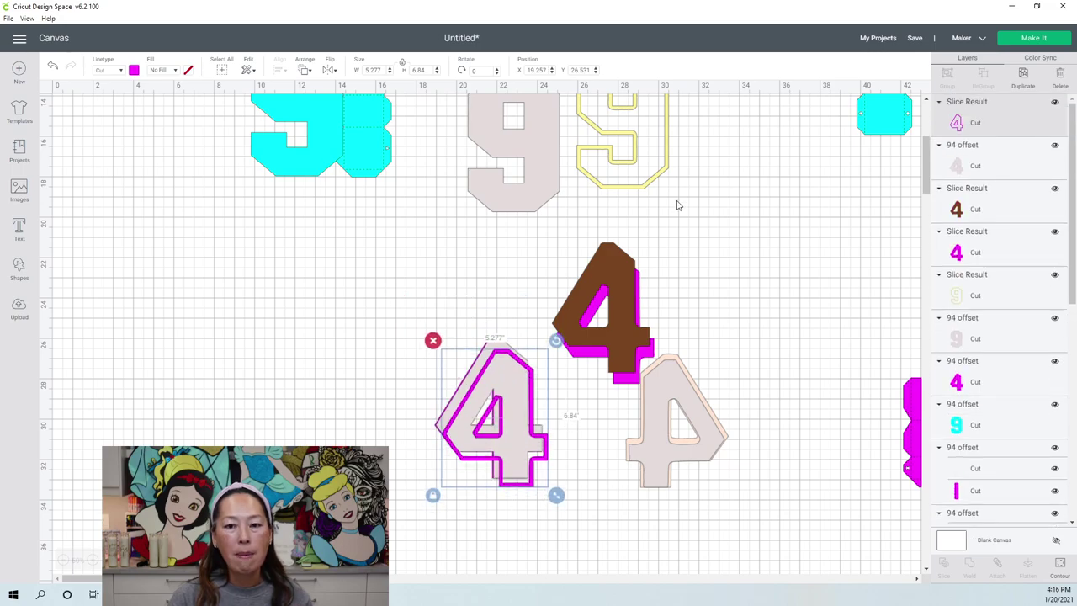
# - Recolor the outline 4 to the same light yellow as the outline 9 and line it up over the gray 4
pyautogui.click(133, 71)
pyautogui.click(201, 111)
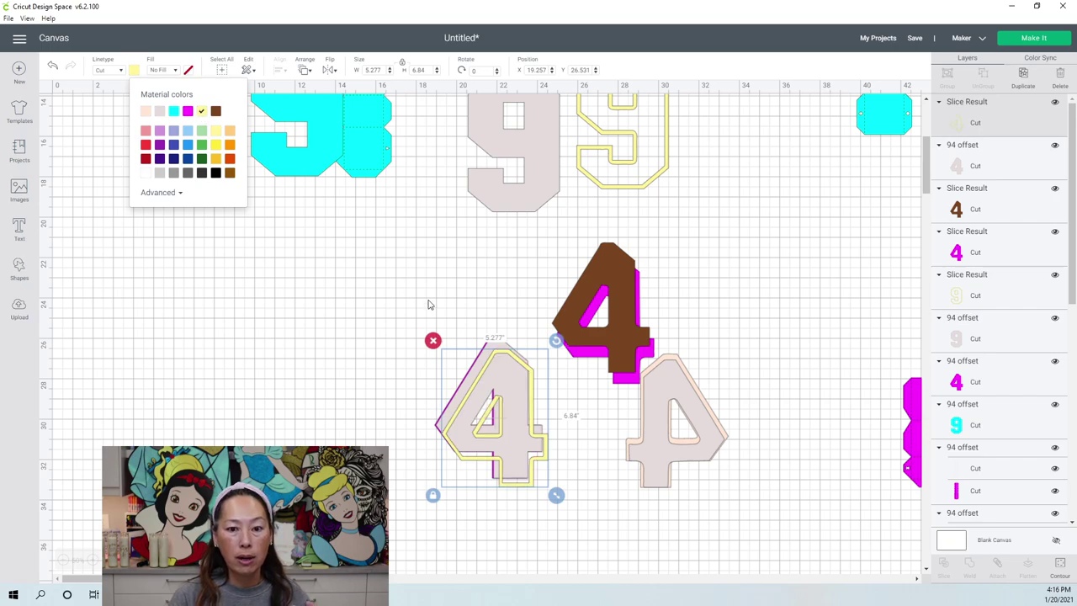
pyautogui.moveTo(522, 363); pyautogui.dragTo(511, 355)
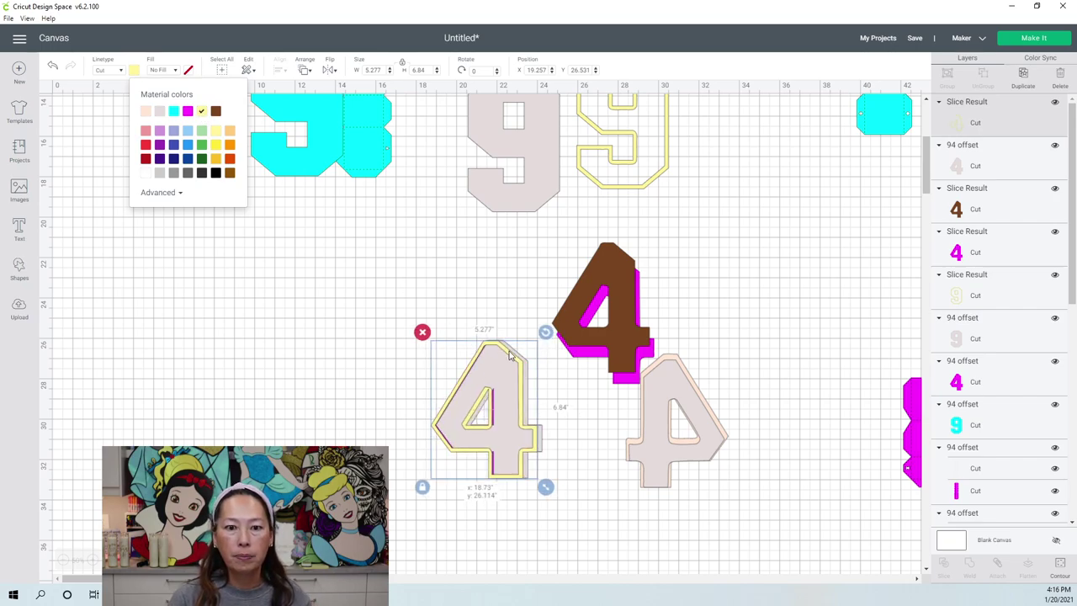
# - Delete the leftover brown and magenta 4s together with the mirrored light gray 4
pyautogui.scroll(3, 454, 246)
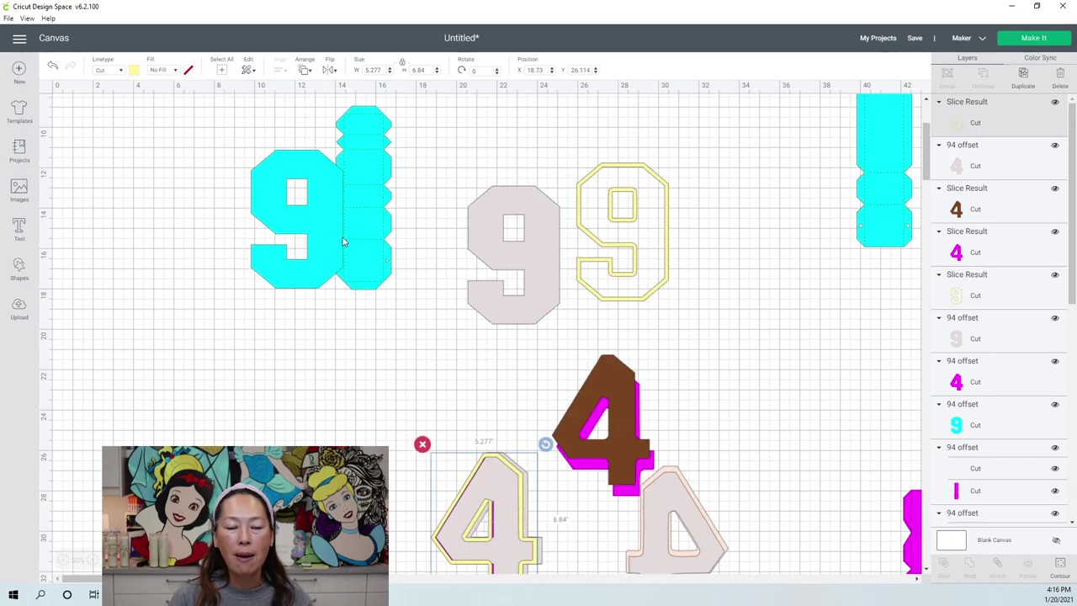
pyautogui.scroll(-3, 425, 279)
pyautogui.click(744, 496)
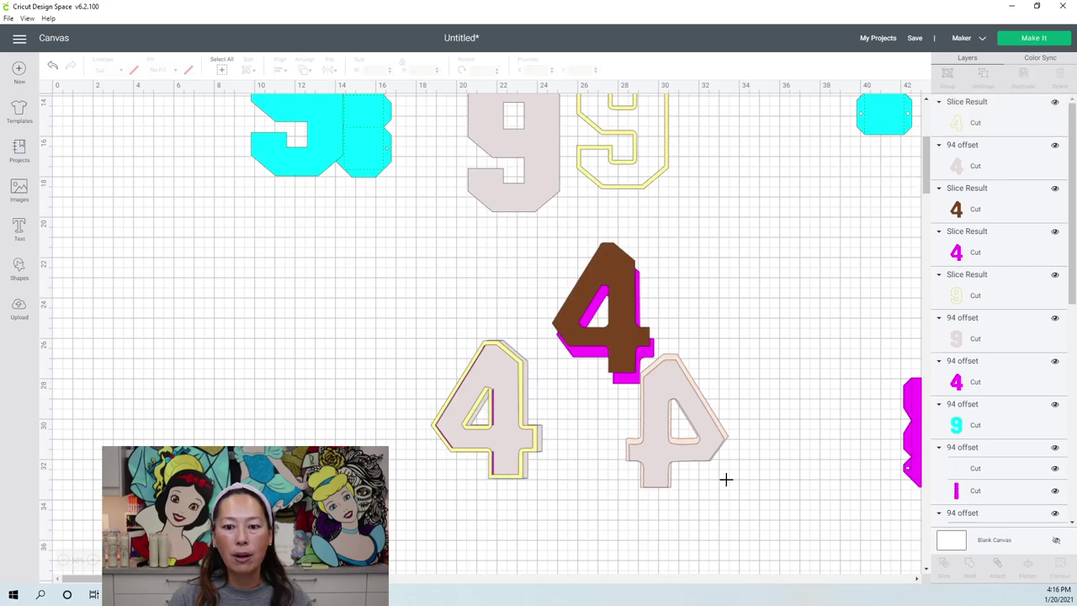
pyautogui.moveTo(725, 479); pyautogui.dragTo(618, 311)
pyautogui.press('Delete')
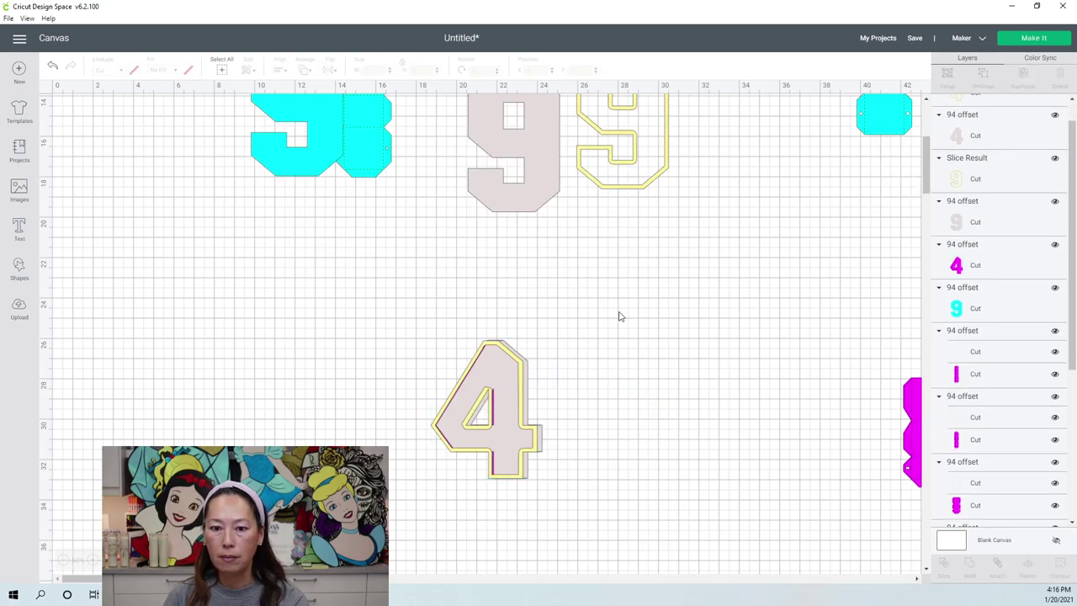
# - Move the yellow outline and light gray 4 off the magenta 4, and stack the cyan 9 above the magenta 4
pyautogui.moveTo(524, 375); pyautogui.dragTo(620, 384)
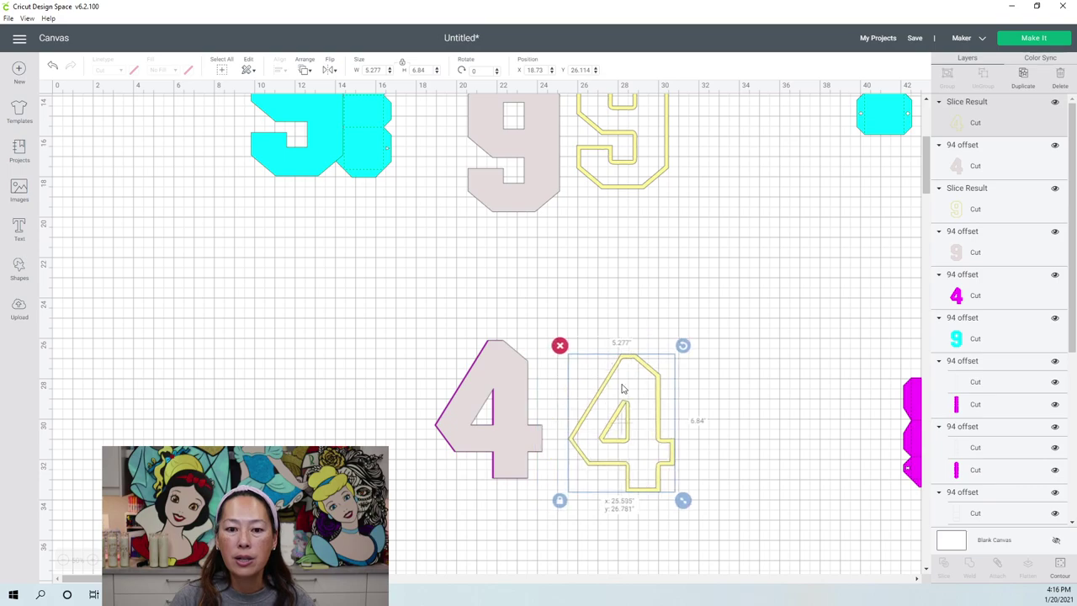
pyautogui.moveTo(517, 391); pyautogui.dragTo(631, 392)
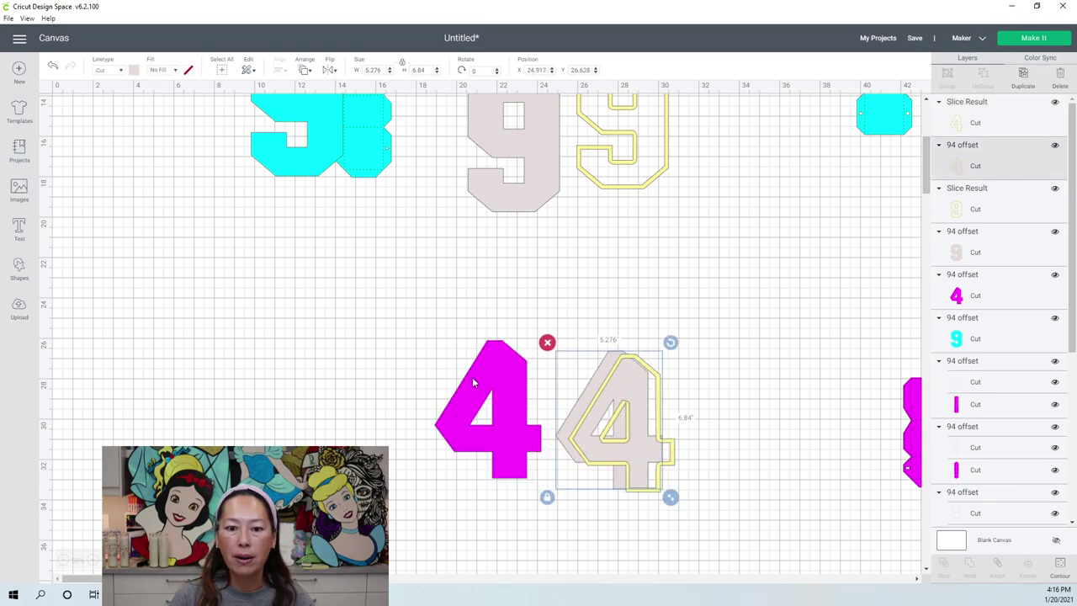
pyautogui.moveTo(474, 383); pyautogui.dragTo(301, 353)
pyautogui.moveTo(303, 169); pyautogui.dragTo(300, 301)
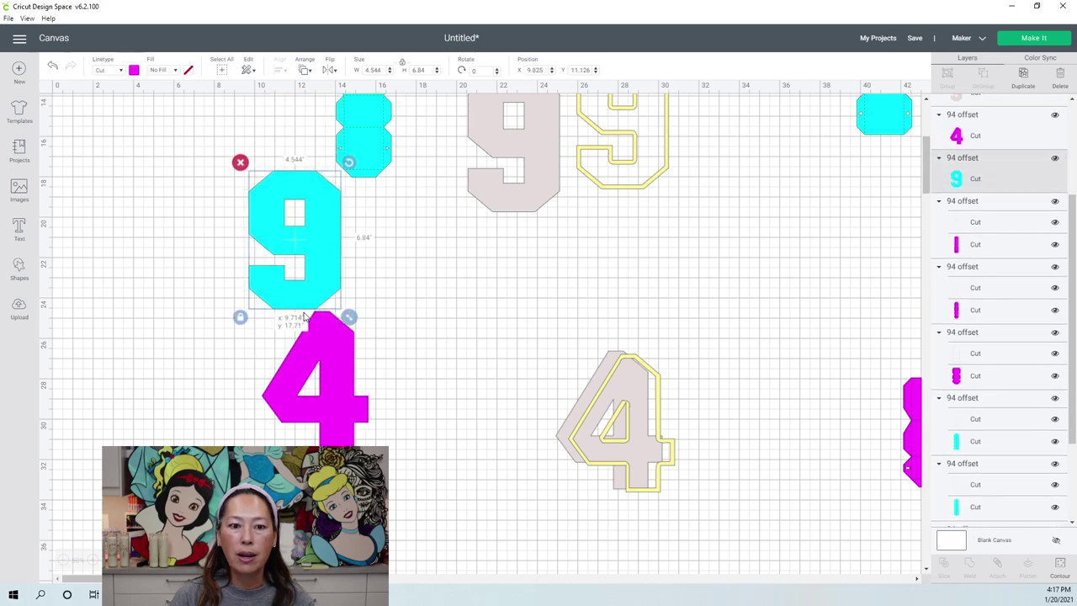
# - Flip the cyan 9 and the magenta 4 together horizontally for the back pieces
pyautogui.moveTo(383, 459); pyautogui.dragTo(218, 226)
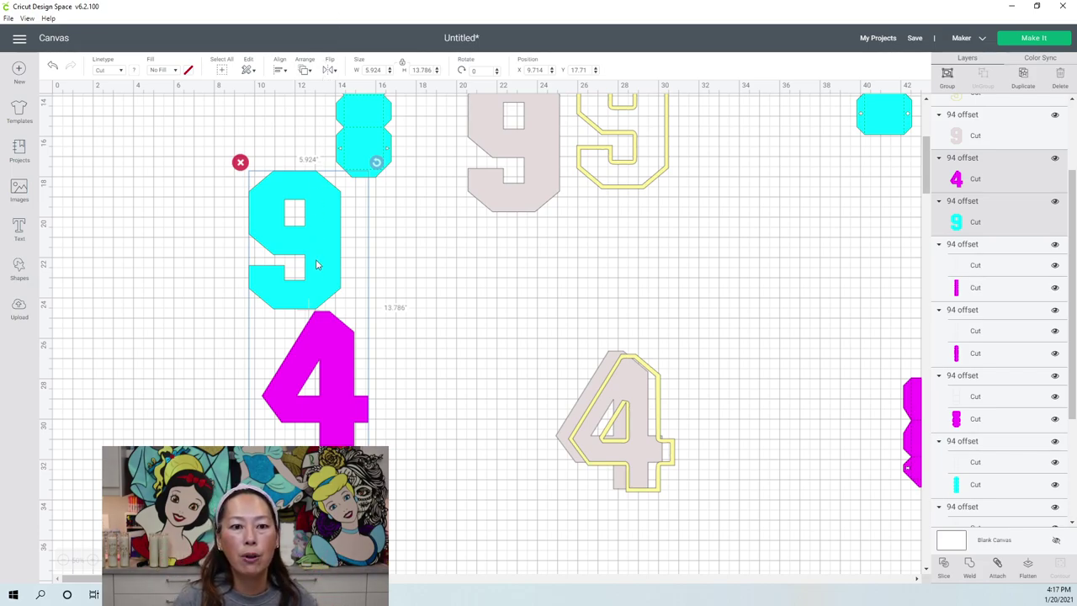
pyautogui.click(282, 74)
pyautogui.click(329, 71)
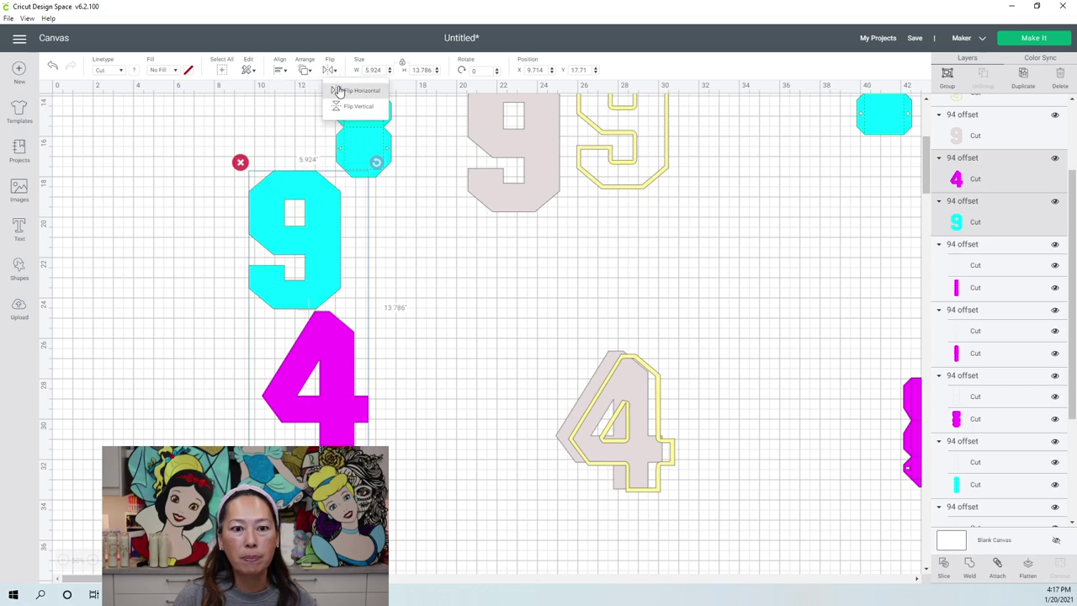
pyautogui.click(339, 90)
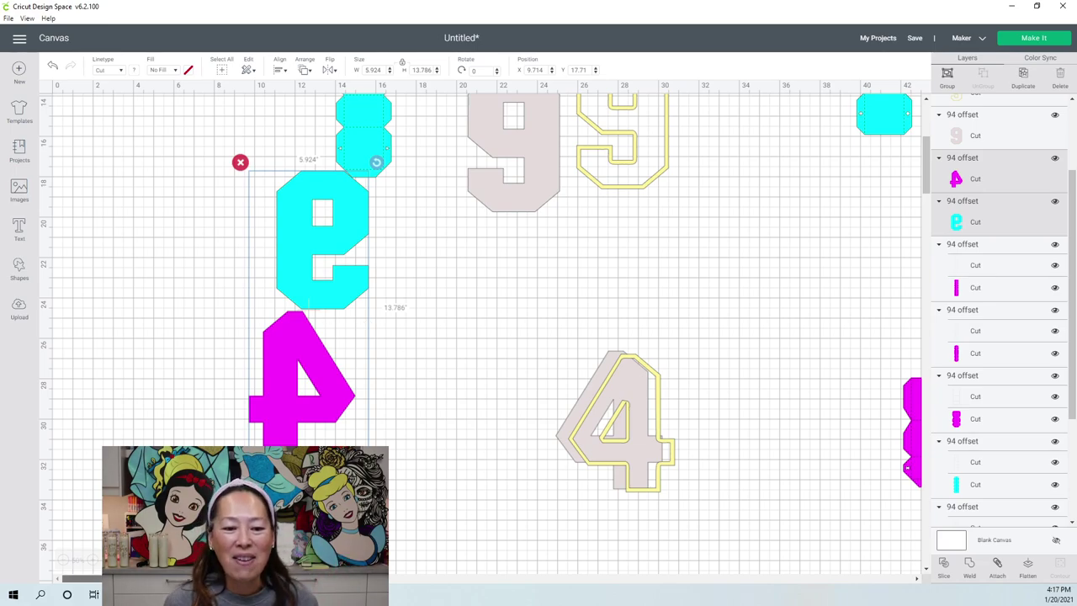
# - Recolor the mirrored 9, the mirrored 4 and the adjacent cyan side strip white
pyautogui.hscroll(5, 488, 337)
pyautogui.hscroll(-3, 237, 223)
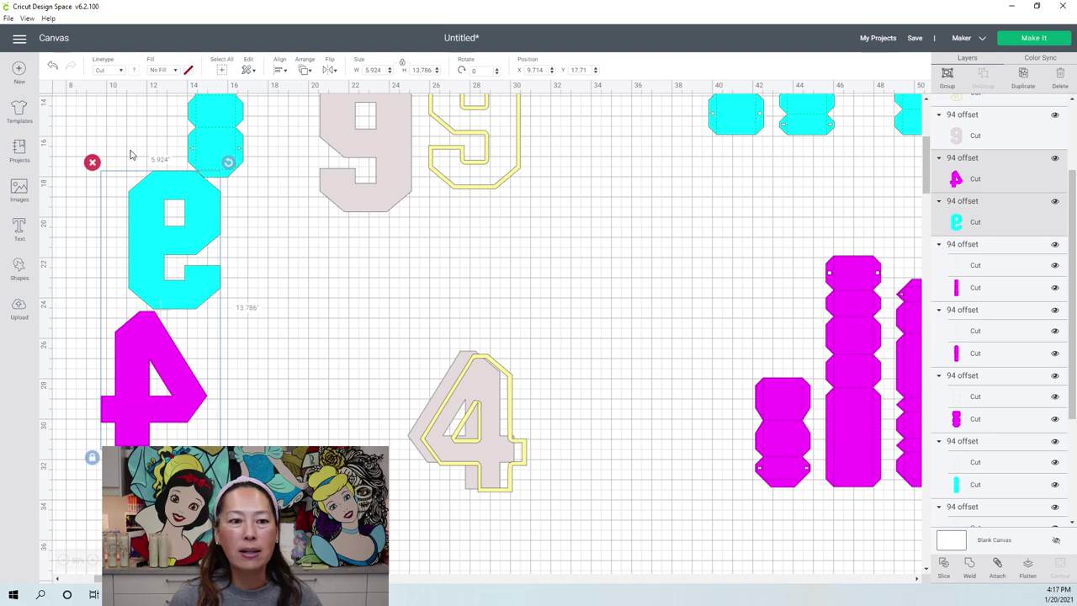
pyautogui.click(141, 126)
pyautogui.moveTo(115, 117); pyautogui.dragTo(202, 444)
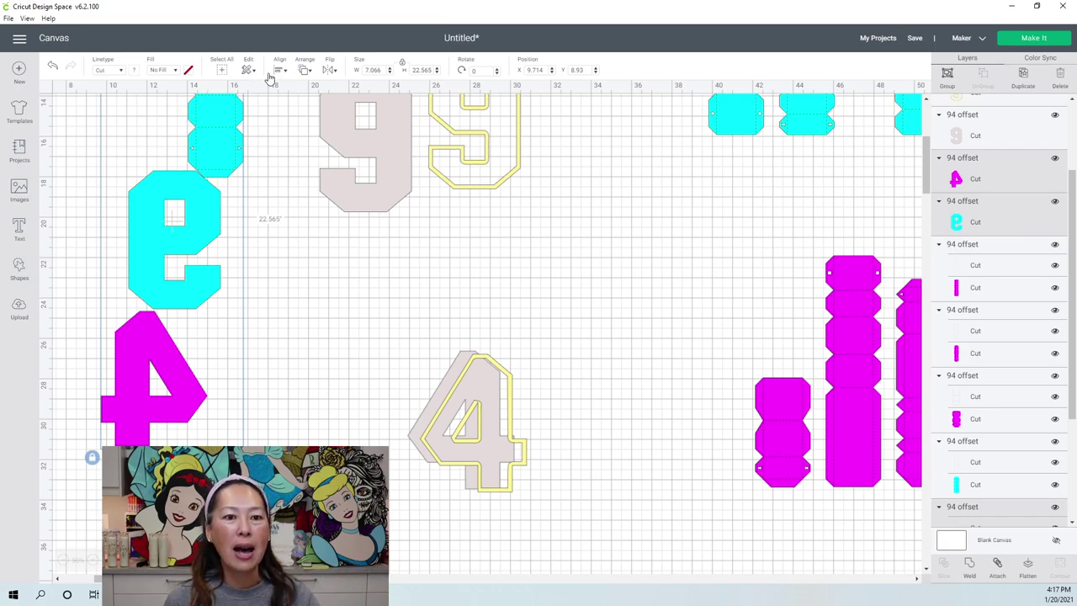
pyautogui.click(135, 71)
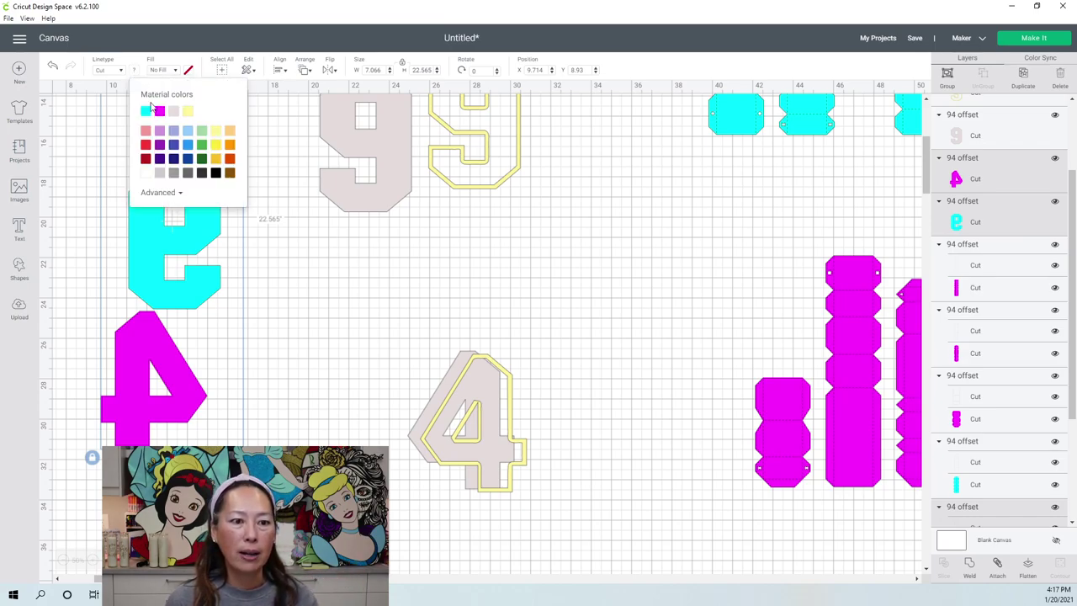
pyautogui.click(146, 173)
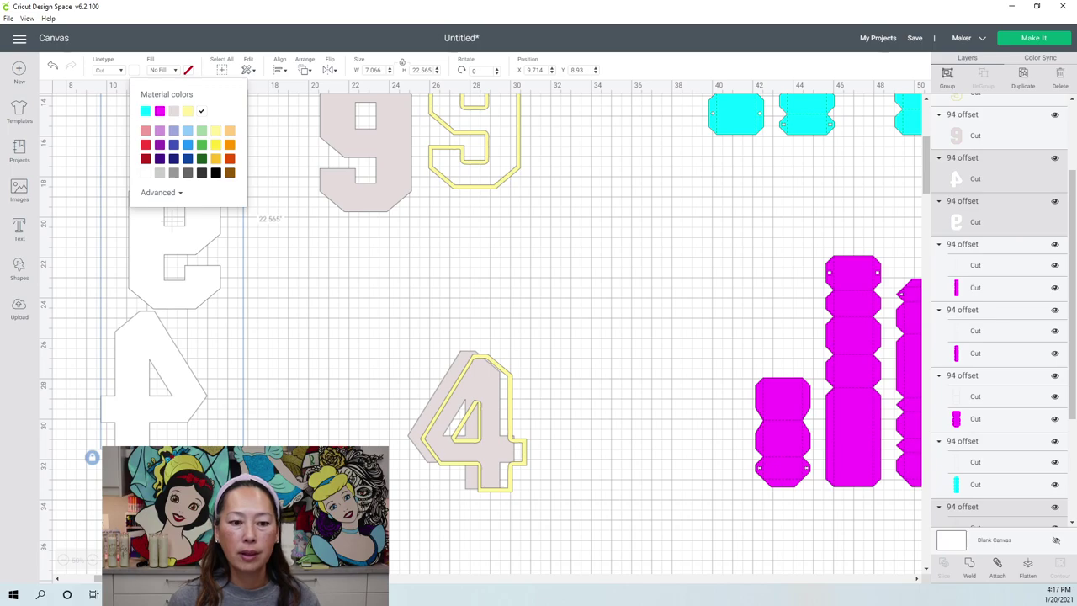
# - Recolor all the remaining cyan and magenta side strips white
pyautogui.hscroll(5, 702, 510)
pyautogui.click(702, 510)
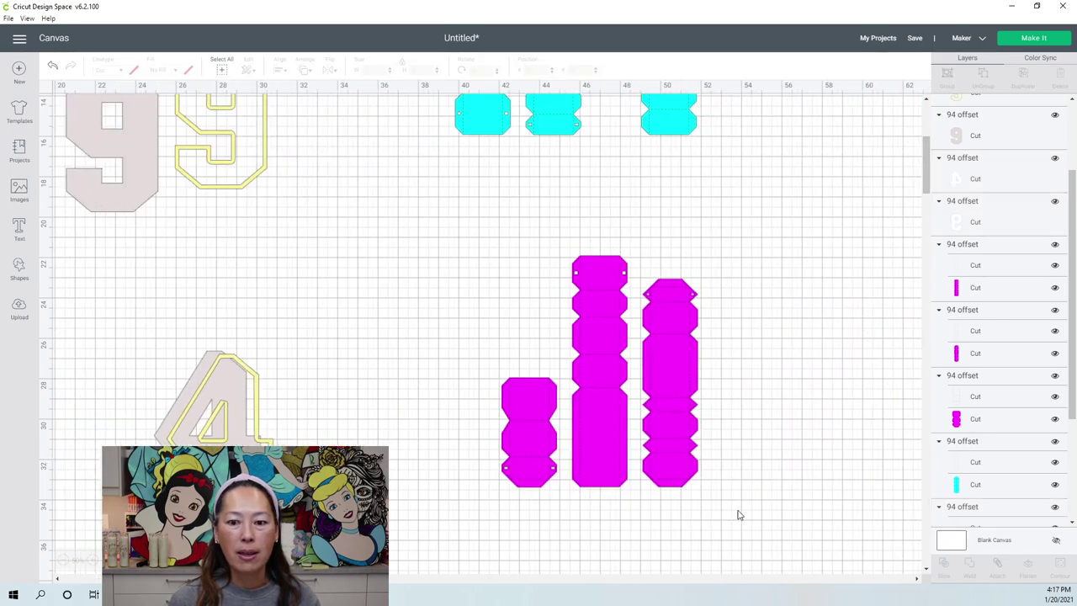
pyautogui.moveTo(739, 515); pyautogui.dragTo(437, 111)
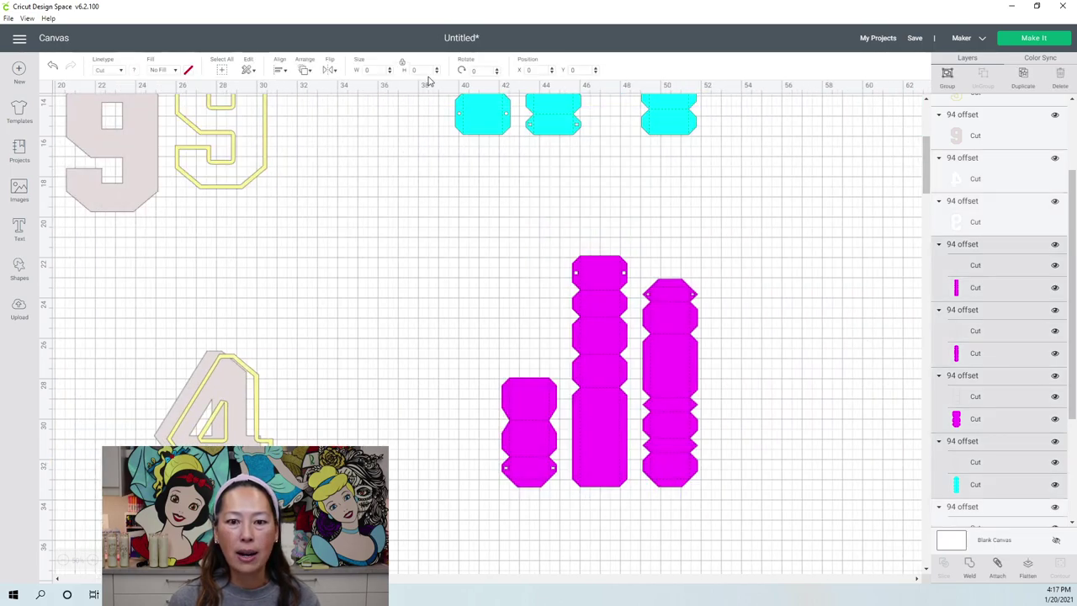
pyautogui.click(135, 72)
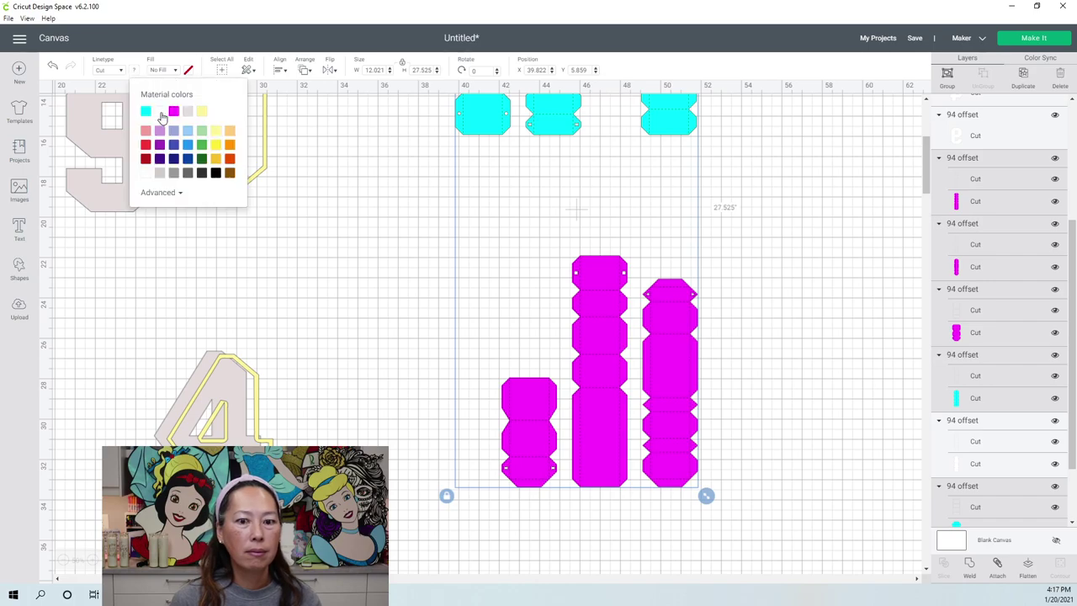
pyautogui.click(160, 111)
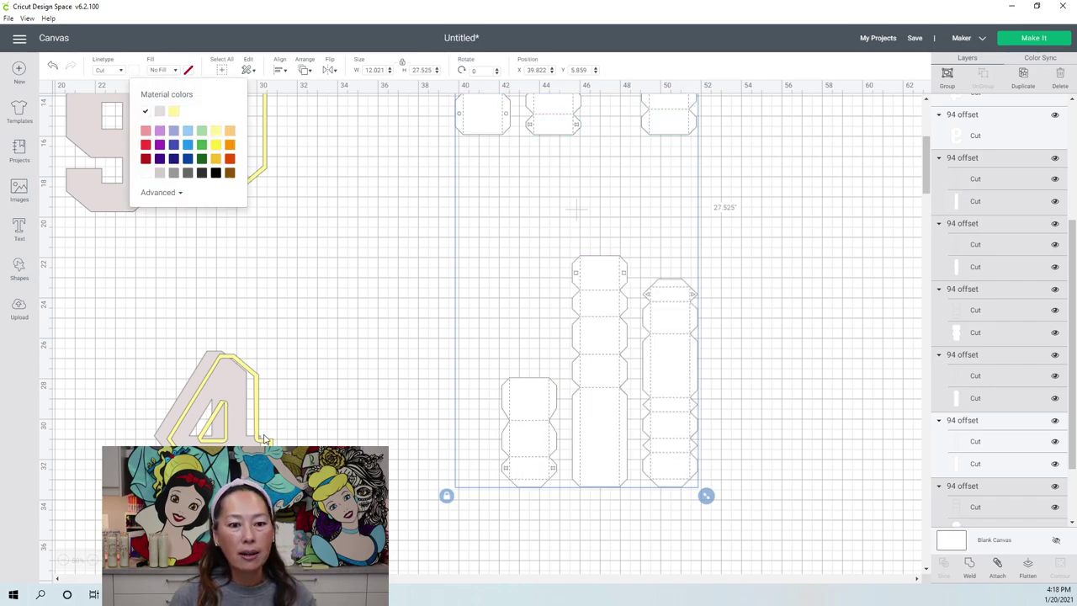
pyautogui.click(367, 338)
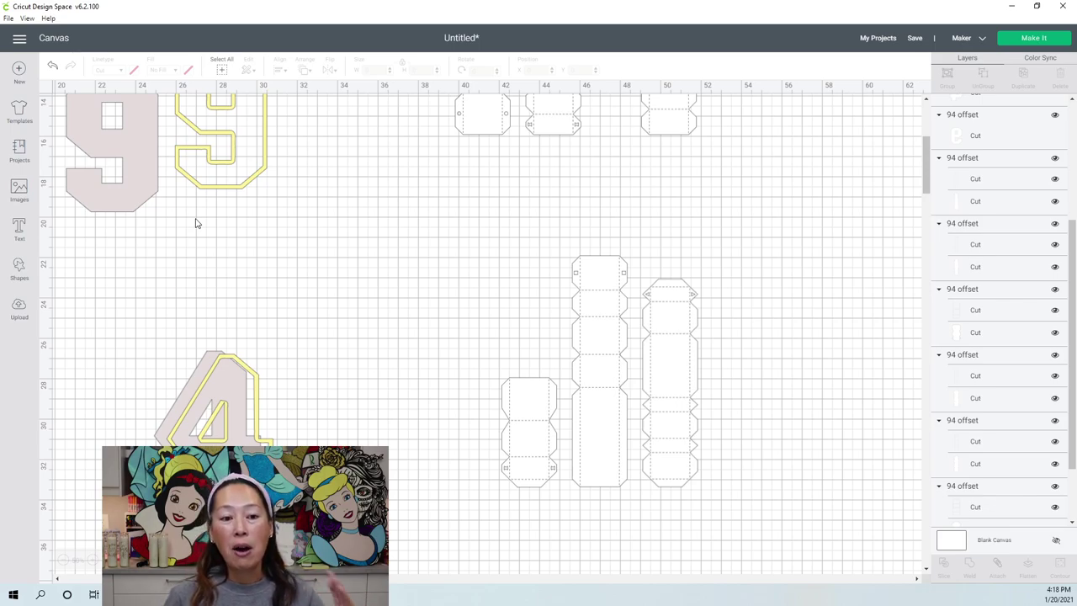
# - Move the yellow outline 4 and outline 9 away from the gray numbers, with the 9 above the 4
pyautogui.moveTo(257, 384); pyautogui.dragTo(408, 352)
pyautogui.moveTo(267, 163); pyautogui.dragTo(423, 278)
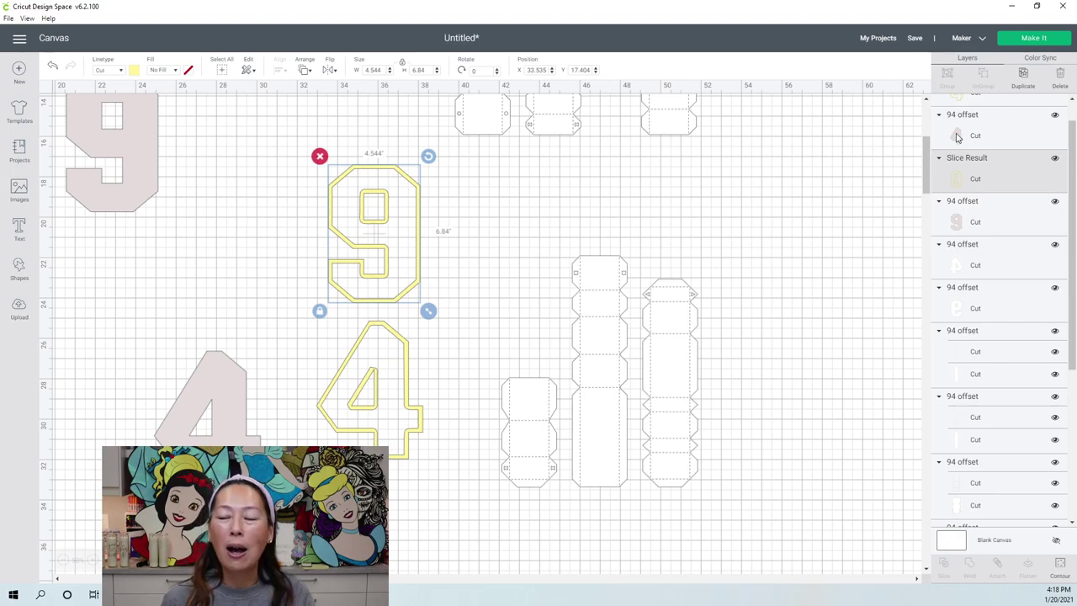
# - Save the project as "94 shaker"
pyautogui.click(913, 38)
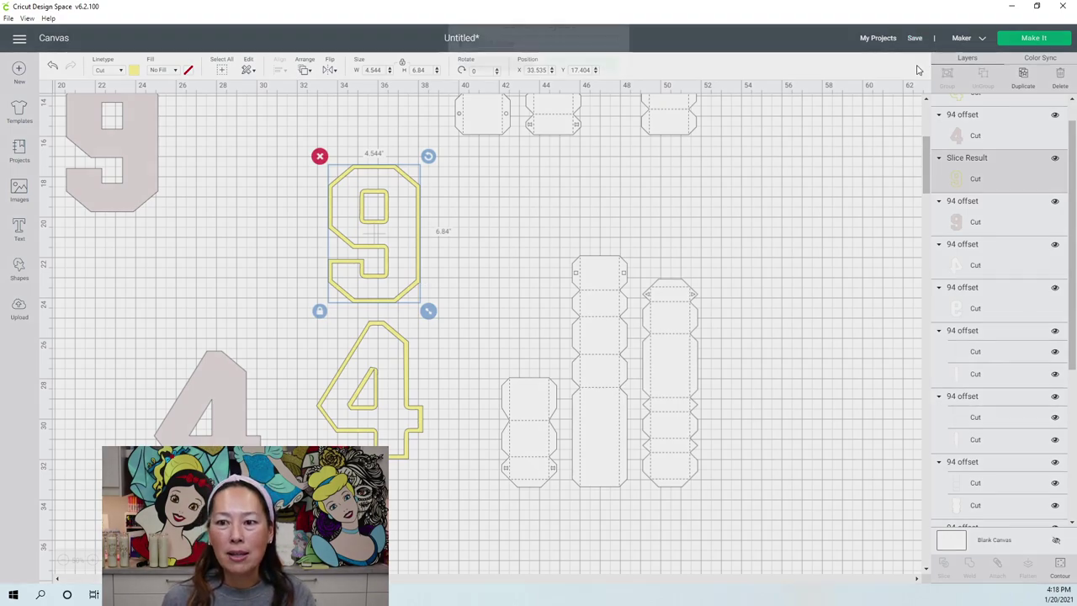
pyautogui.write('94')
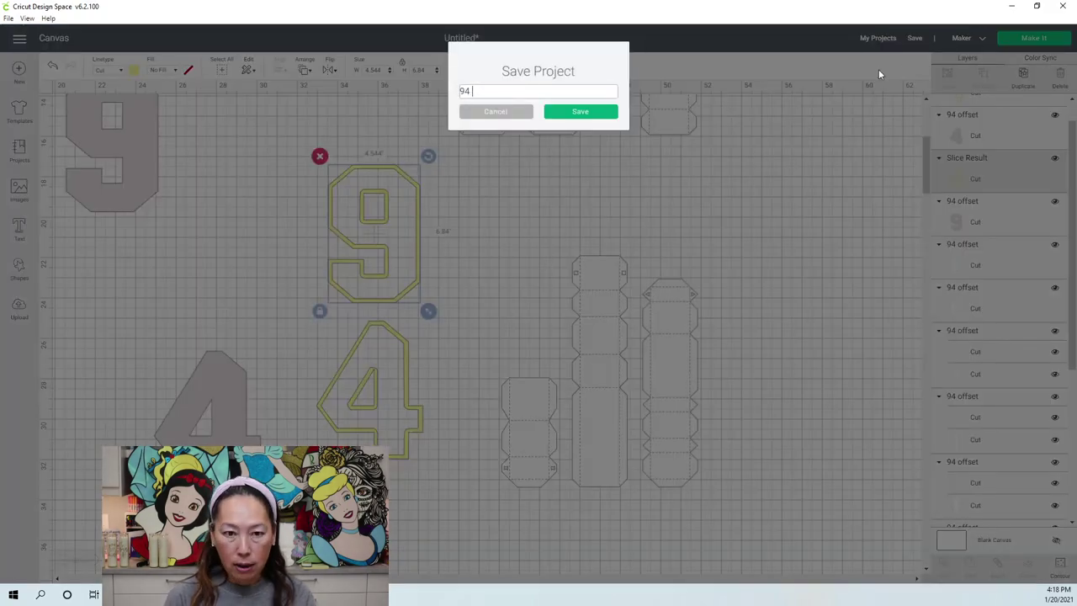
pyautogui.write(' shaker')
pyautogui.press('Return')
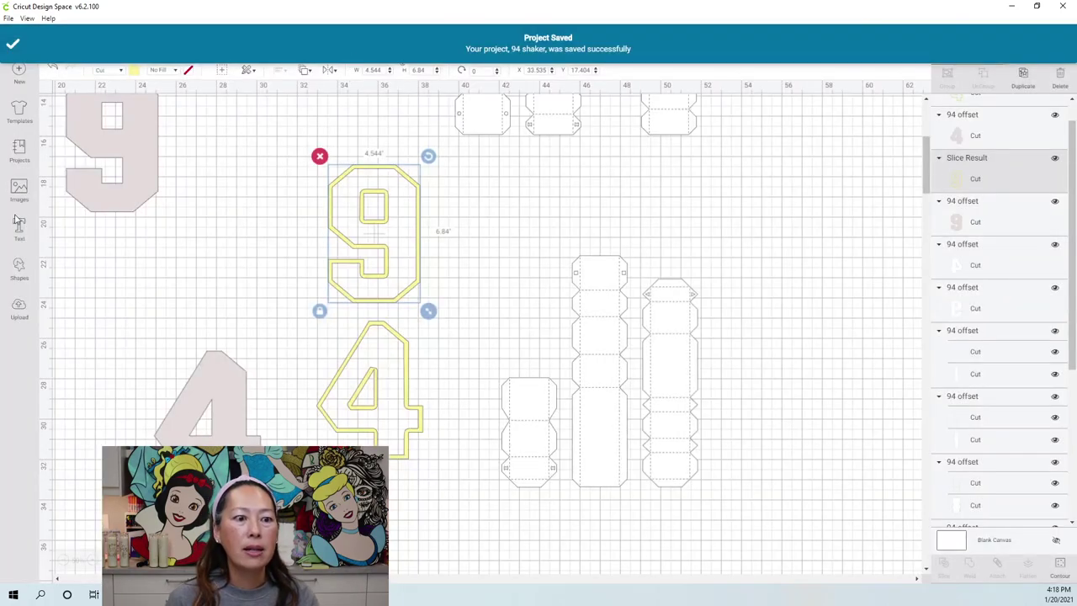
# - Search the image library for butterfly images and select the yellow cut-out butterfly
pyautogui.click(20, 190)
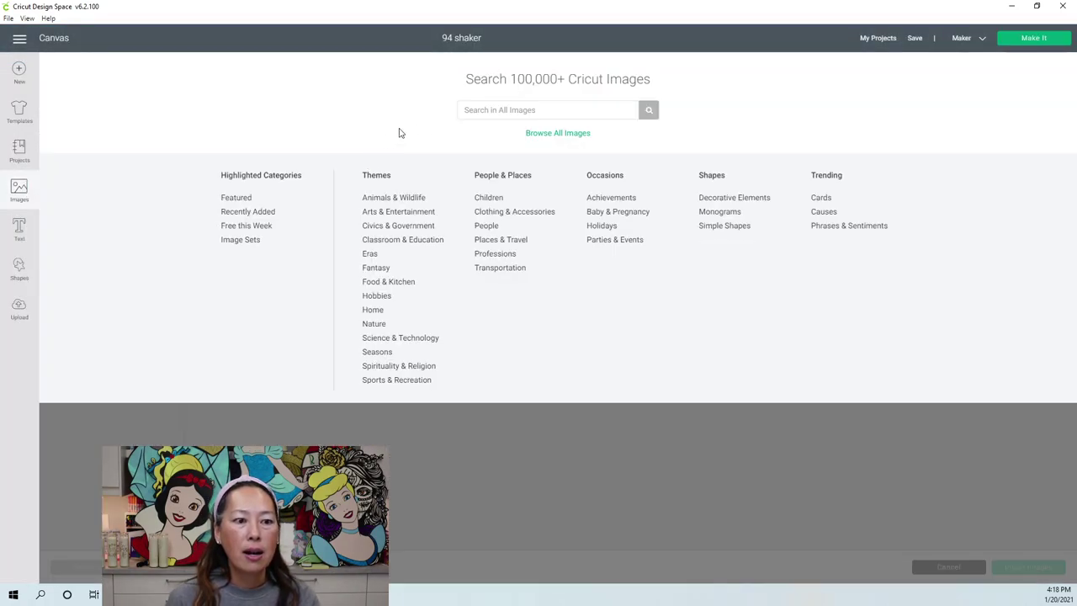
pyautogui.click(515, 106)
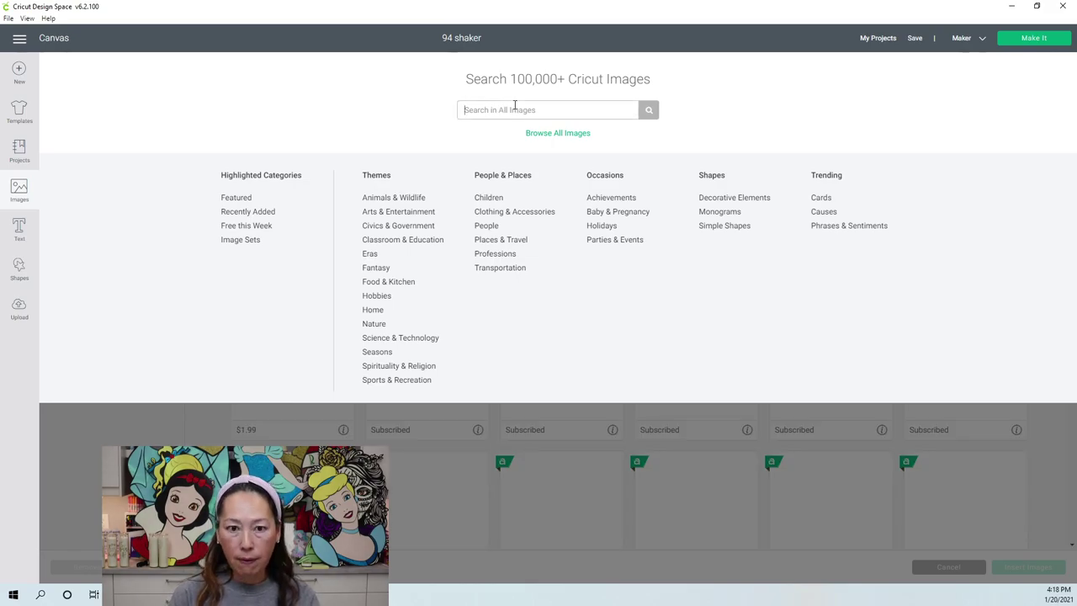
pyautogui.write('butterfly\\')
pyautogui.press('Return')
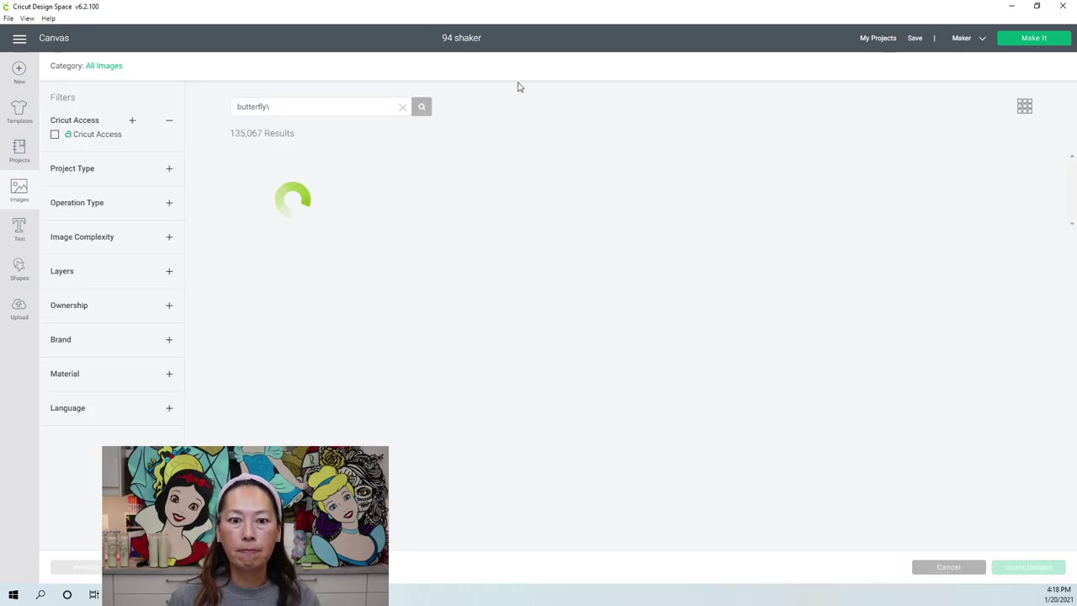
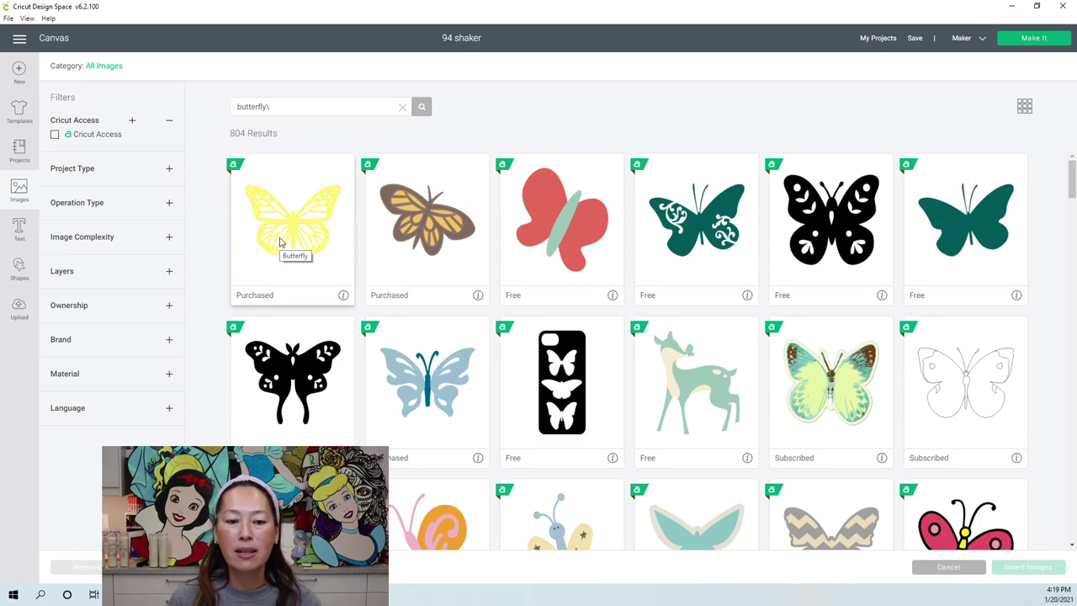
pyautogui.click(320, 231)
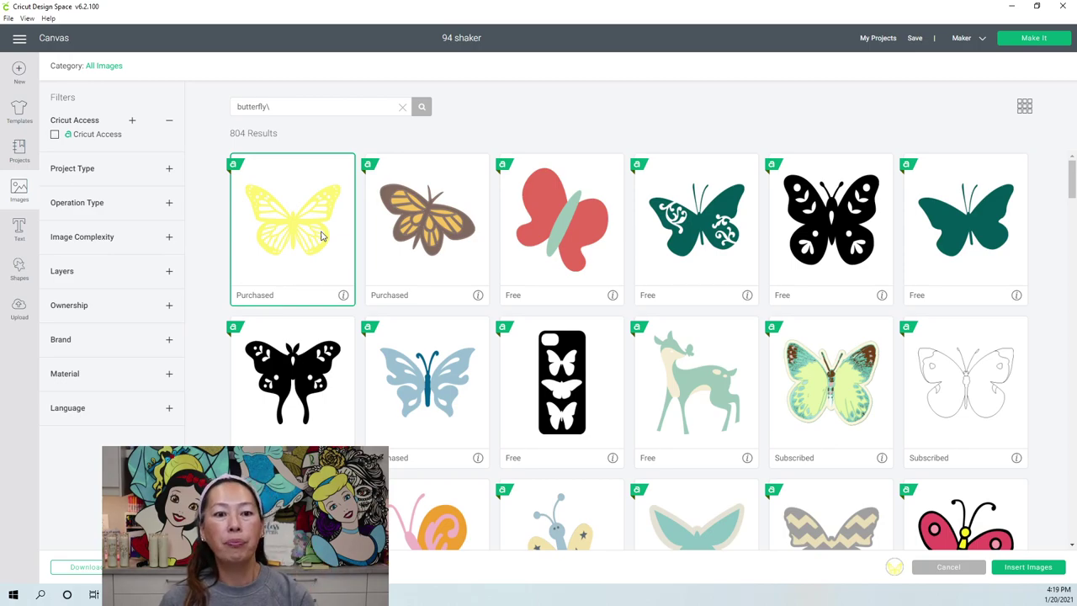
# - Browse the butterfly search results for other designs that could suit the shaker
pyautogui.scroll(-2, 621, 333)
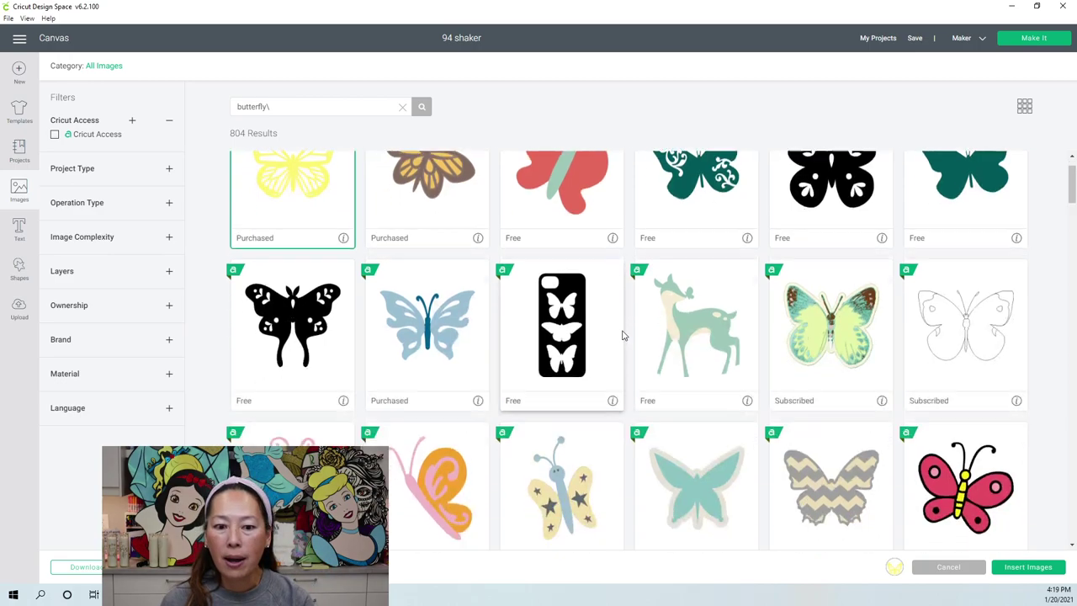
pyautogui.scroll(-1, 623, 334)
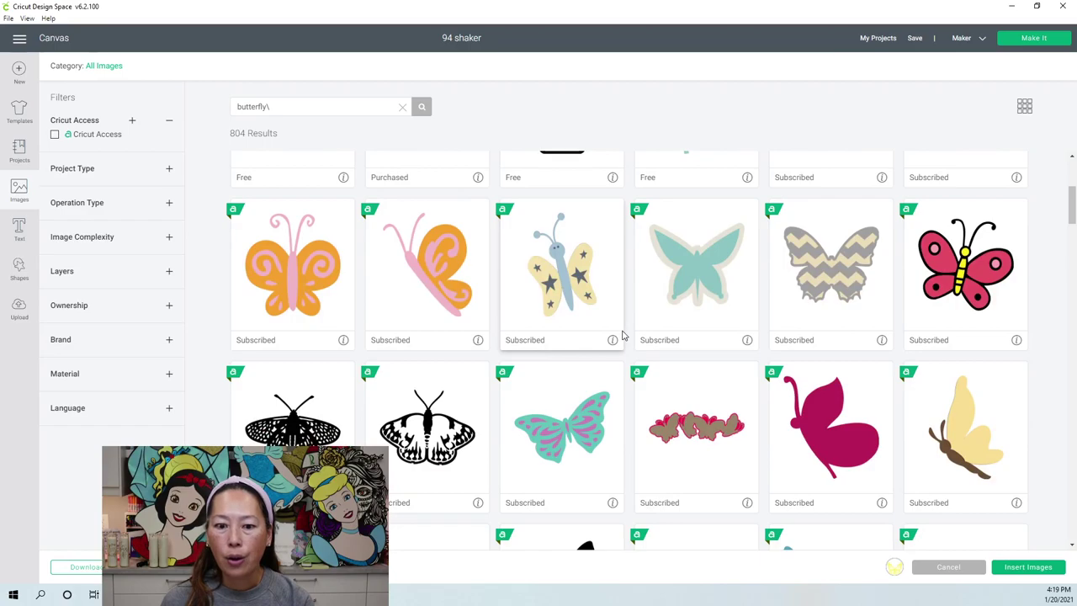
pyautogui.scroll(2, 623, 335)
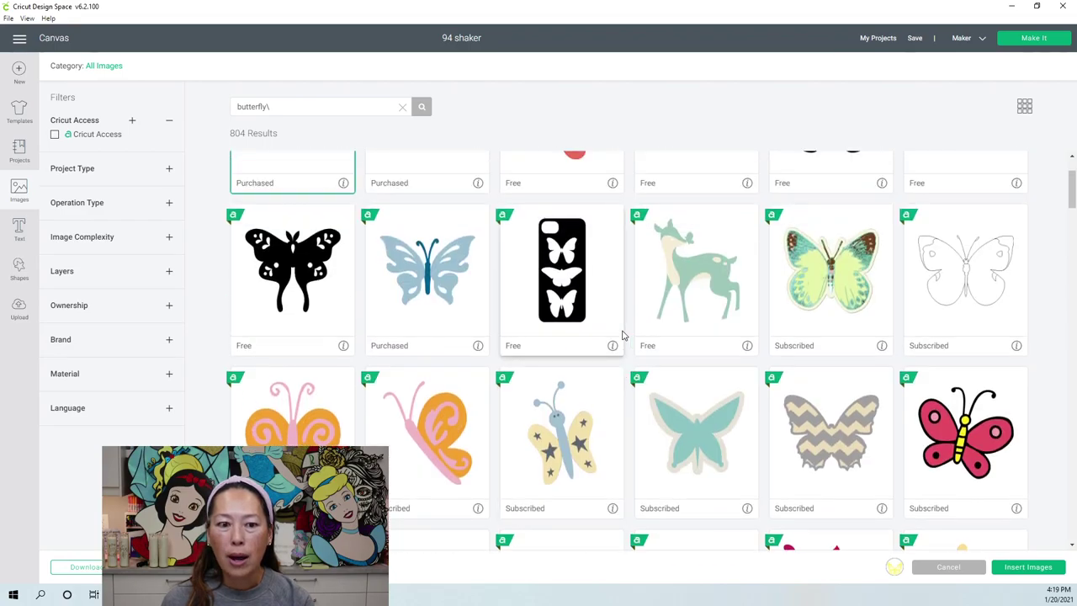
pyautogui.scroll(1, 623, 335)
pyautogui.scroll(-3, 623, 335)
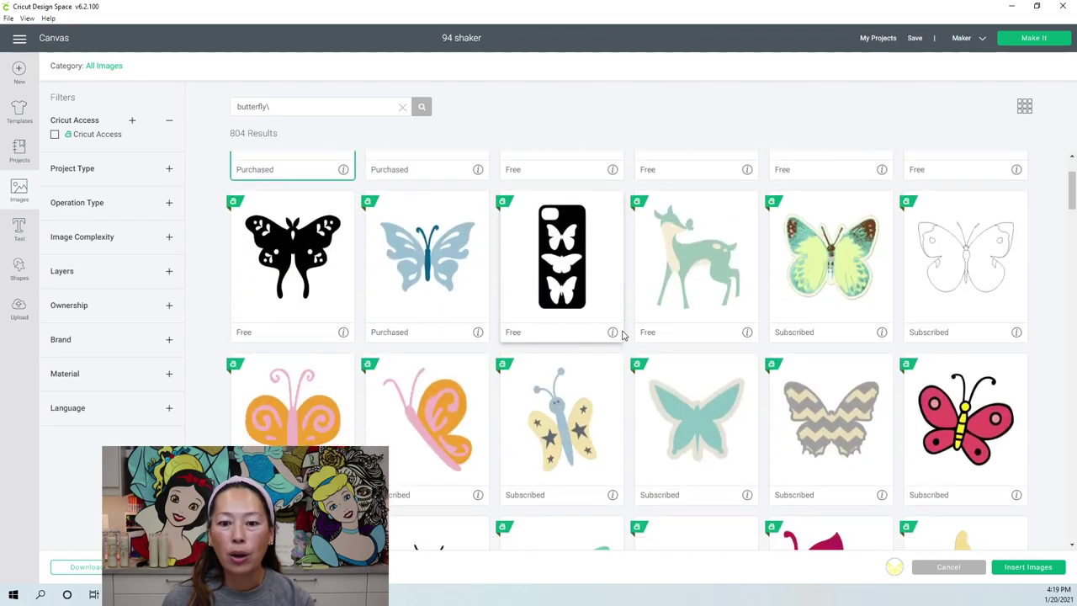
pyautogui.scroll(-2, 623, 335)
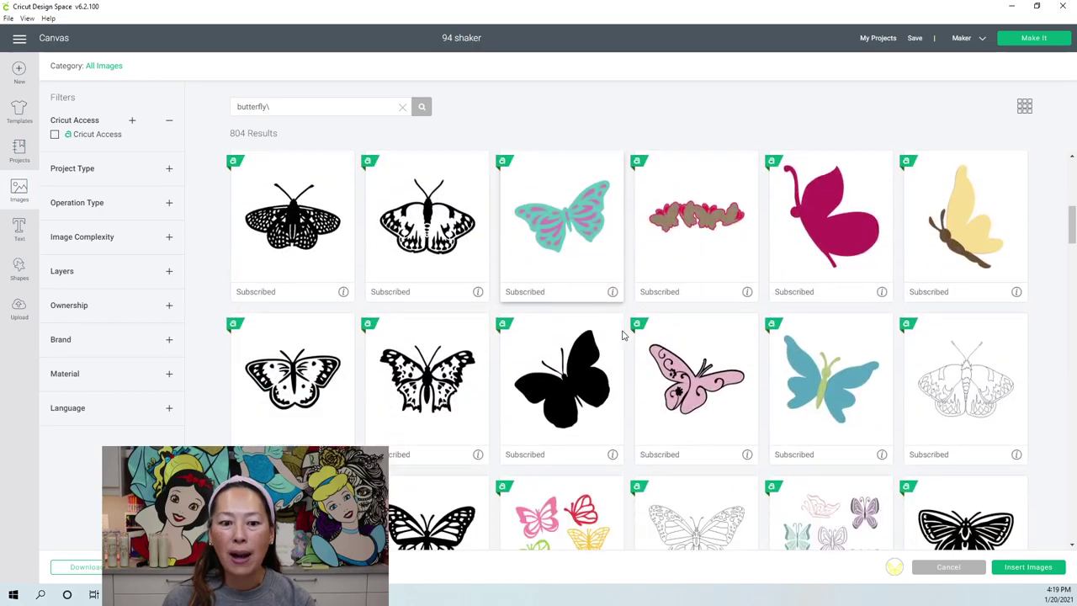
pyautogui.scroll(-3, 623, 335)
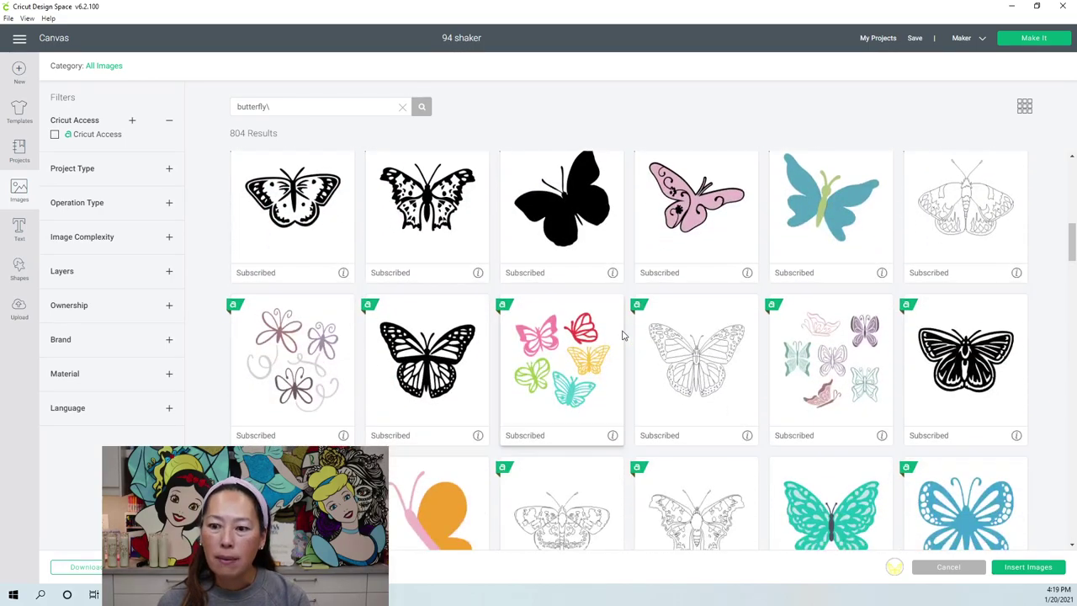
pyautogui.scroll(-1, 623, 335)
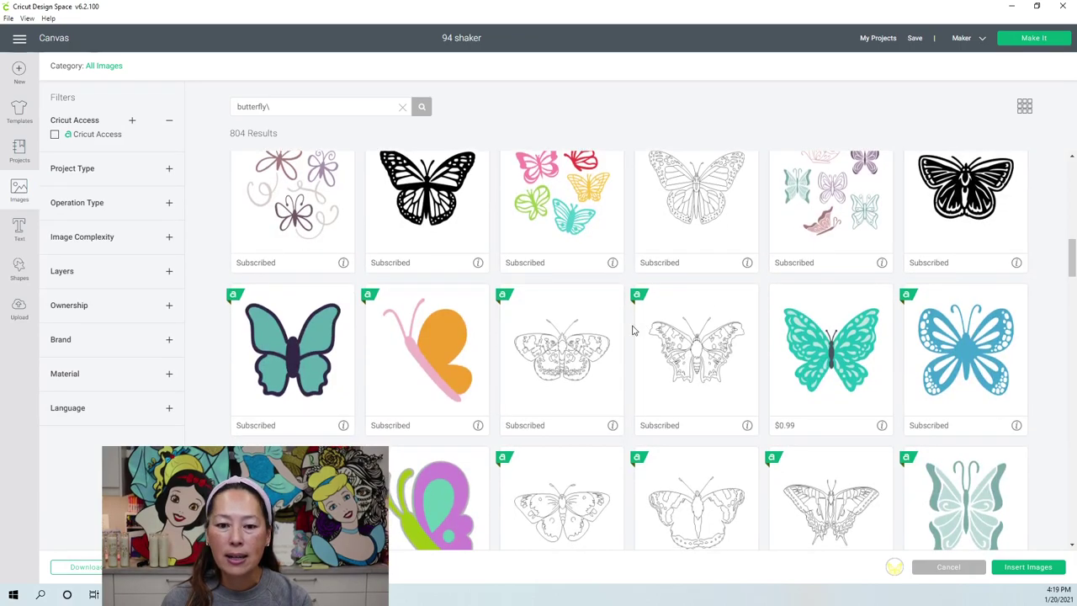
pyautogui.scroll(-2, 636, 326)
pyautogui.scroll(-1, 633, 330)
pyautogui.scroll(-1, 633, 330)
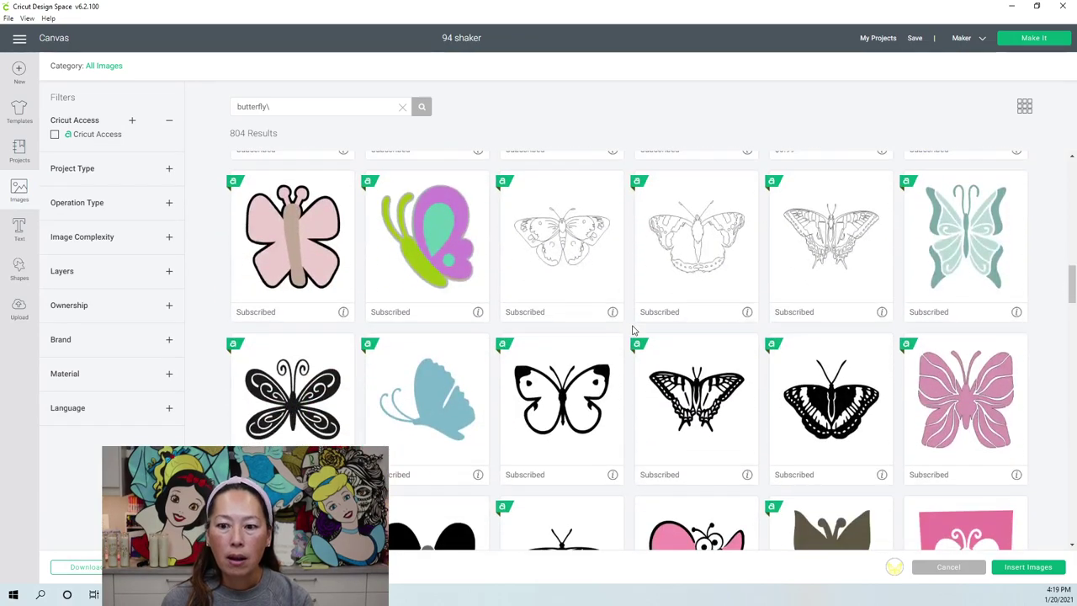
pyautogui.scroll(-1, 633, 330)
pyautogui.scroll(-2, 633, 329)
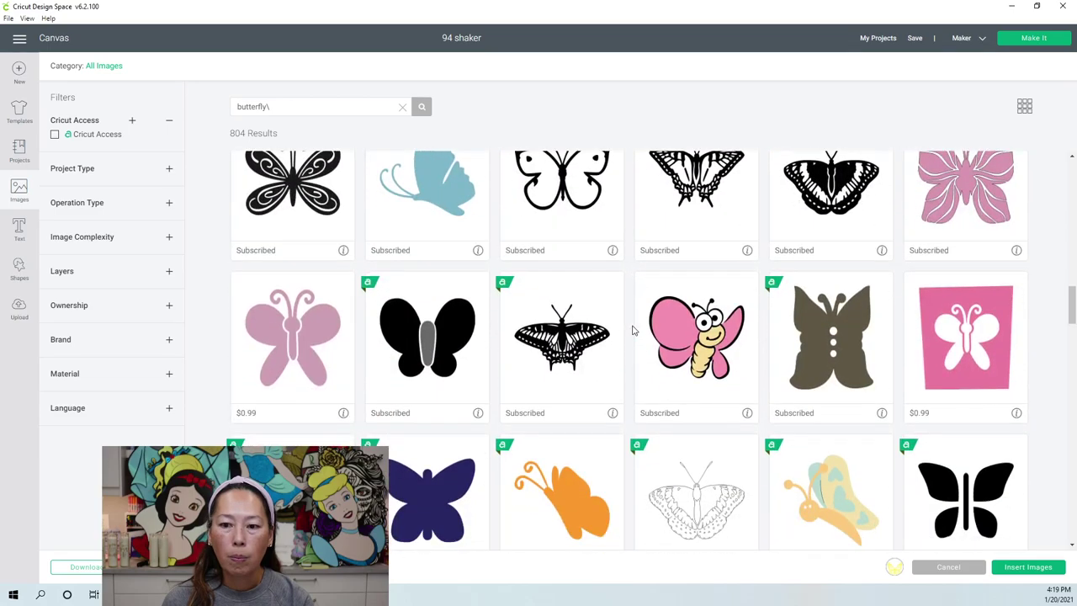
pyautogui.scroll(2, 633, 330)
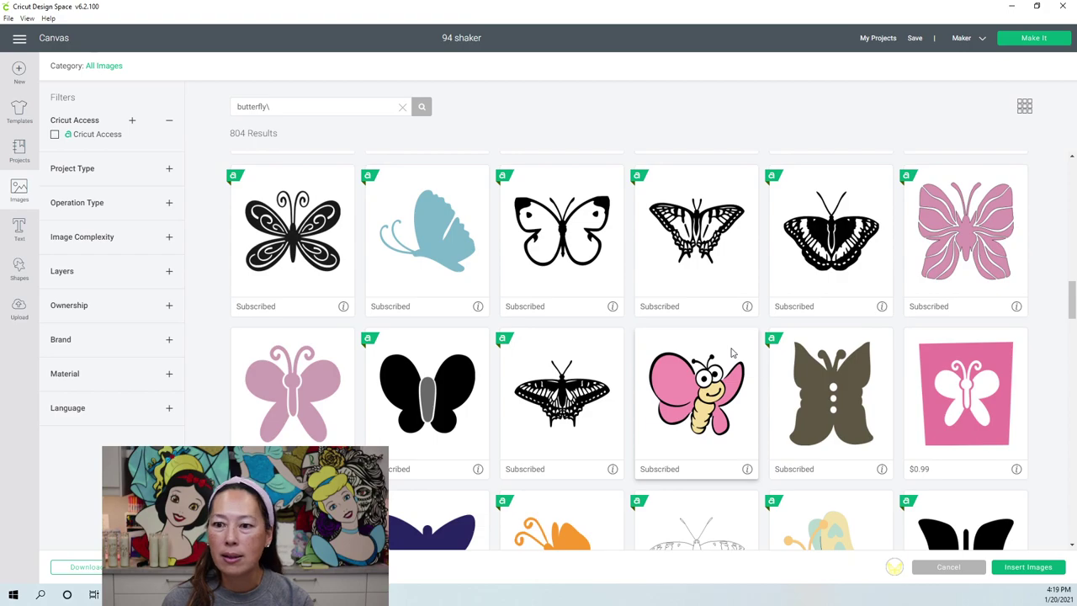
pyautogui.scroll(-4, 731, 354)
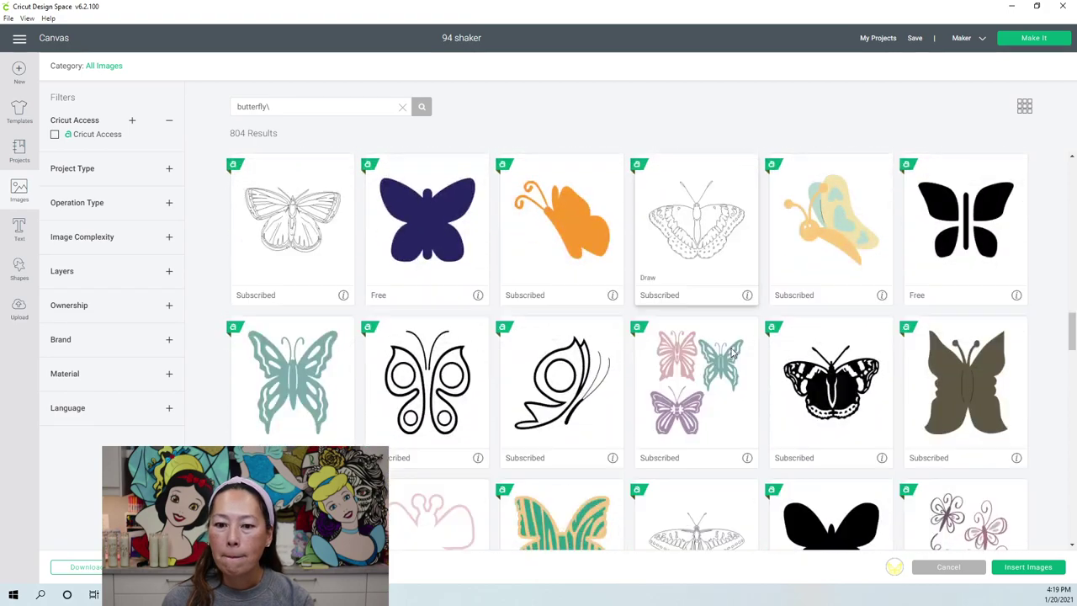
pyautogui.scroll(-3, 731, 353)
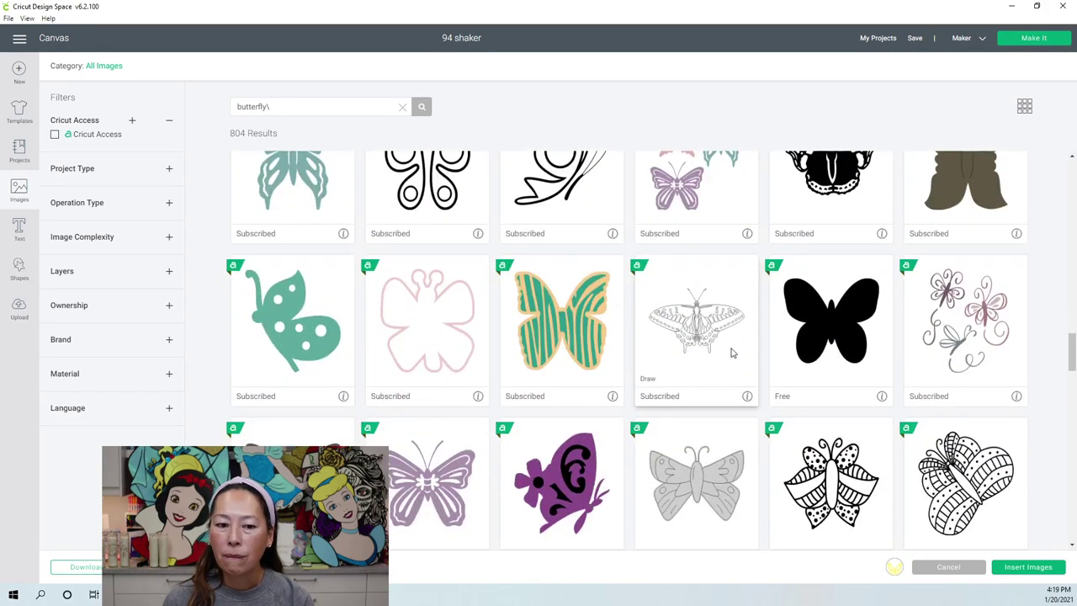
pyautogui.scroll(-3, 732, 353)
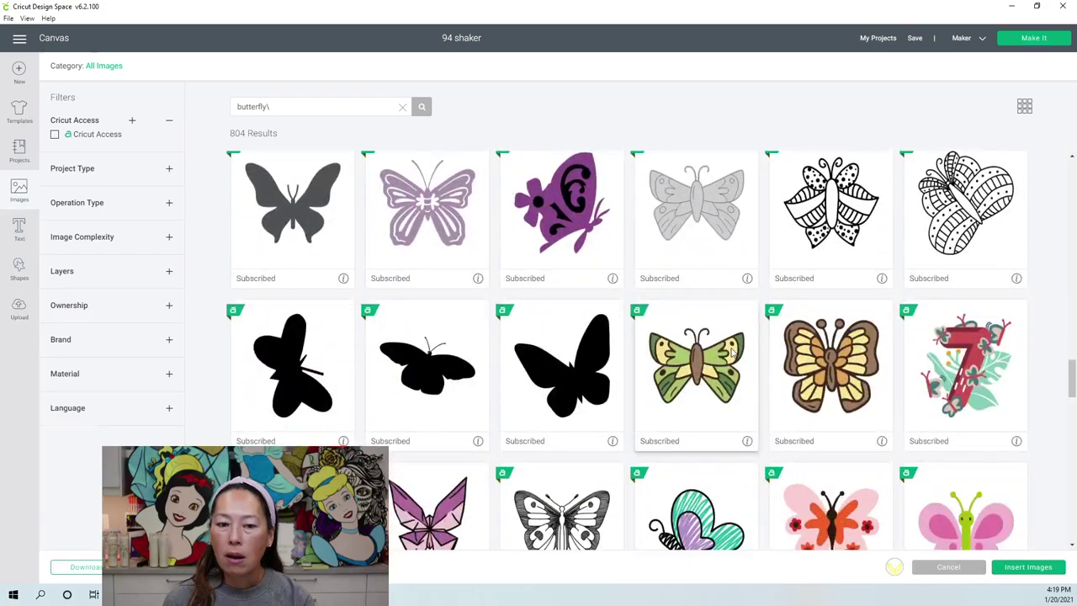
pyautogui.scroll(-2, 734, 353)
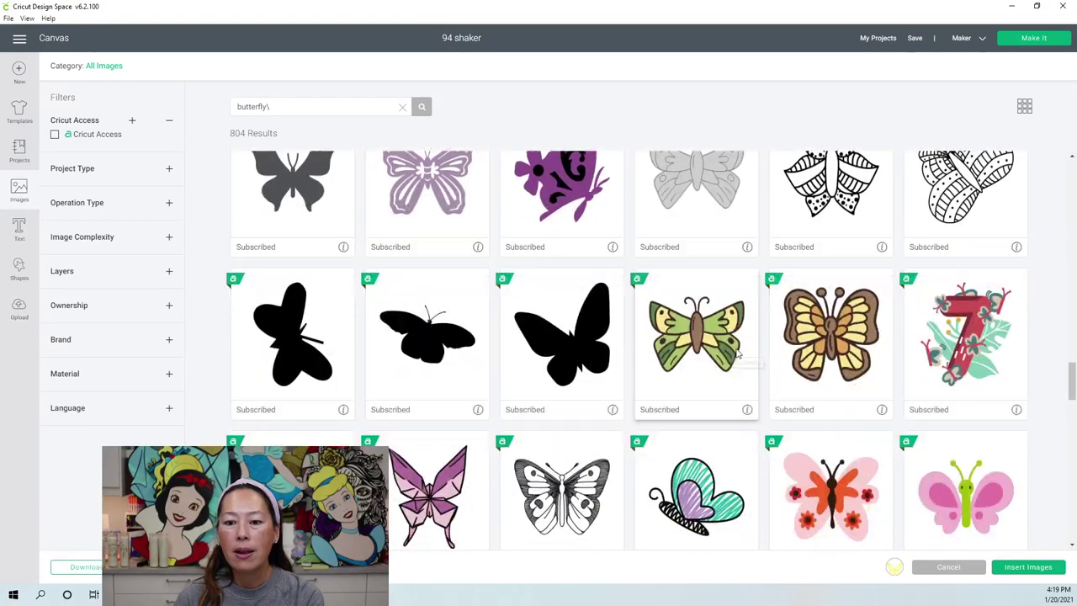
pyautogui.scroll(-3, 735, 363)
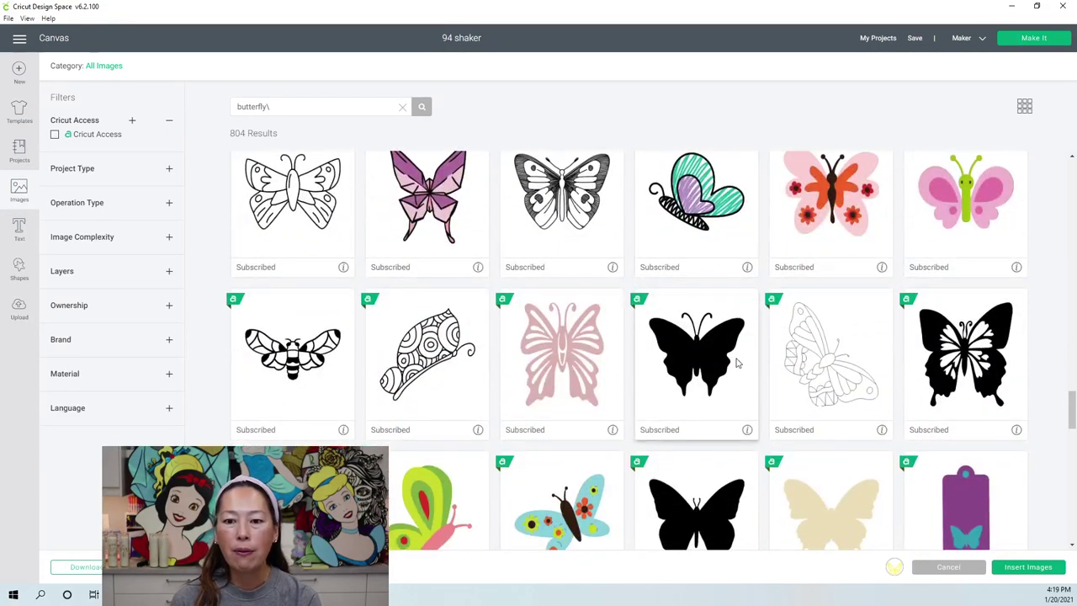
pyautogui.scroll(-2, 735, 363)
pyautogui.scroll(-1, 736, 363)
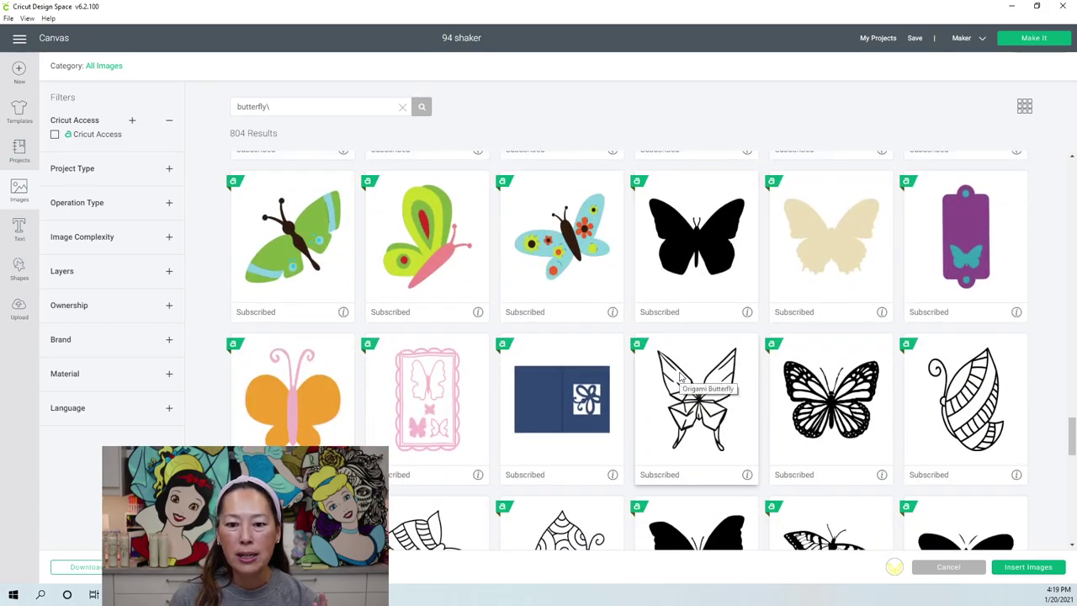
pyautogui.scroll(-2, 680, 377)
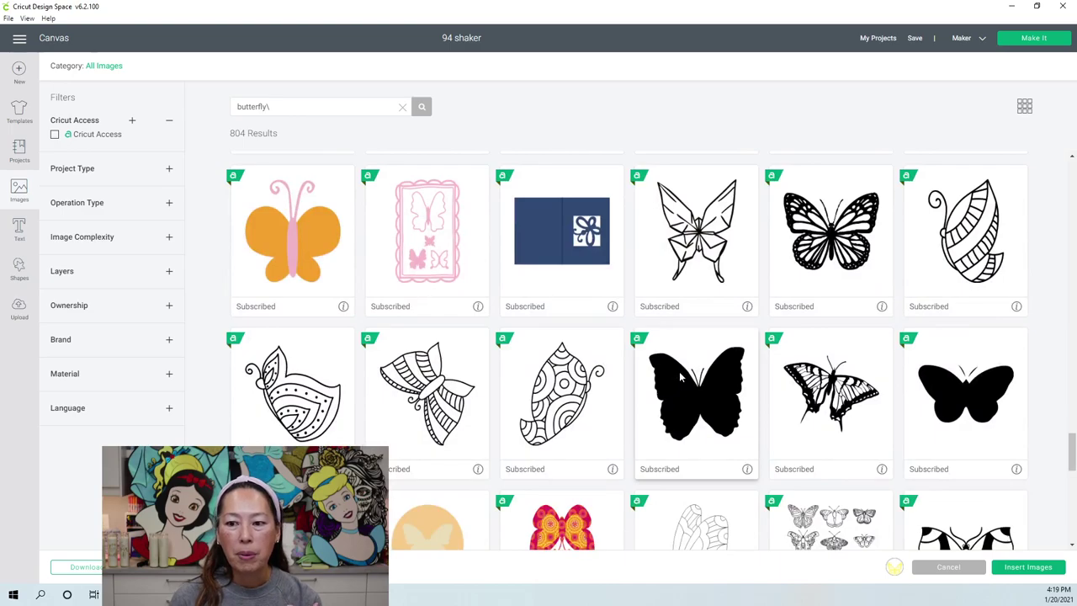
pyautogui.scroll(-1, 680, 377)
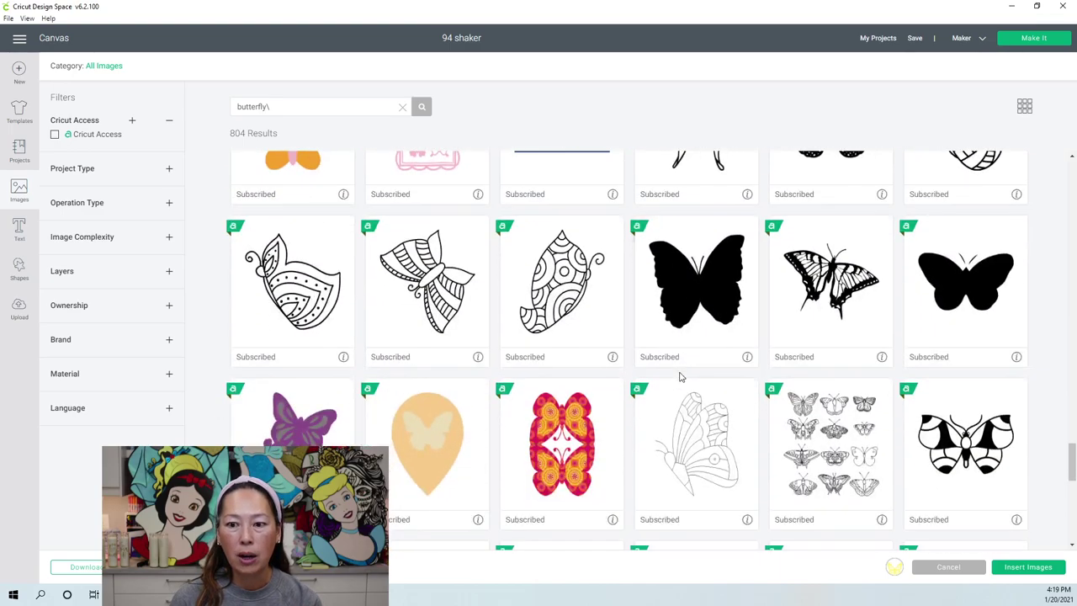
pyautogui.scroll(-2, 680, 377)
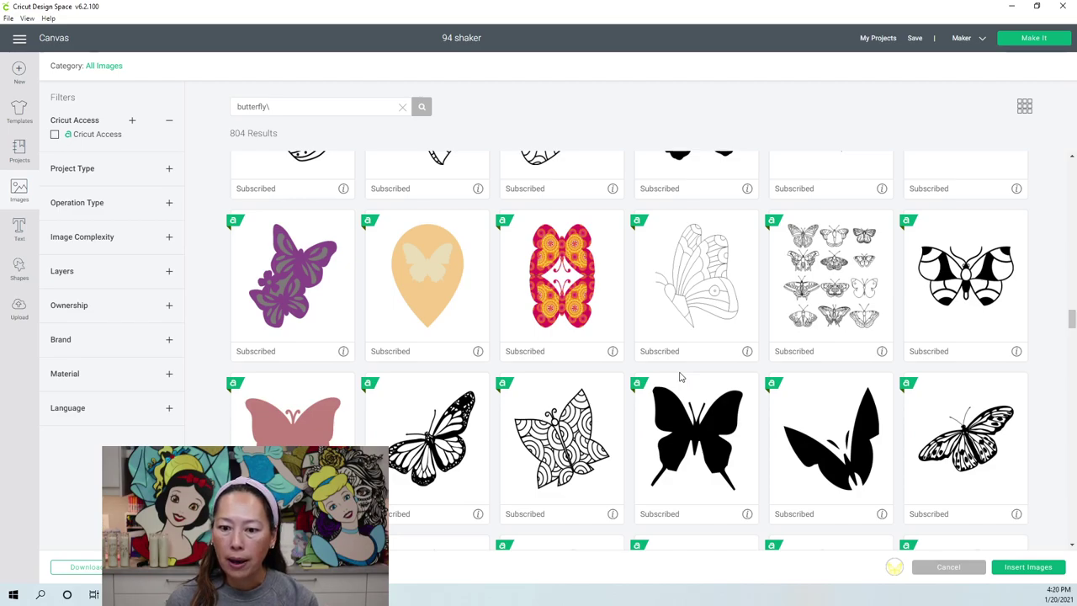
pyautogui.scroll(-2, 680, 377)
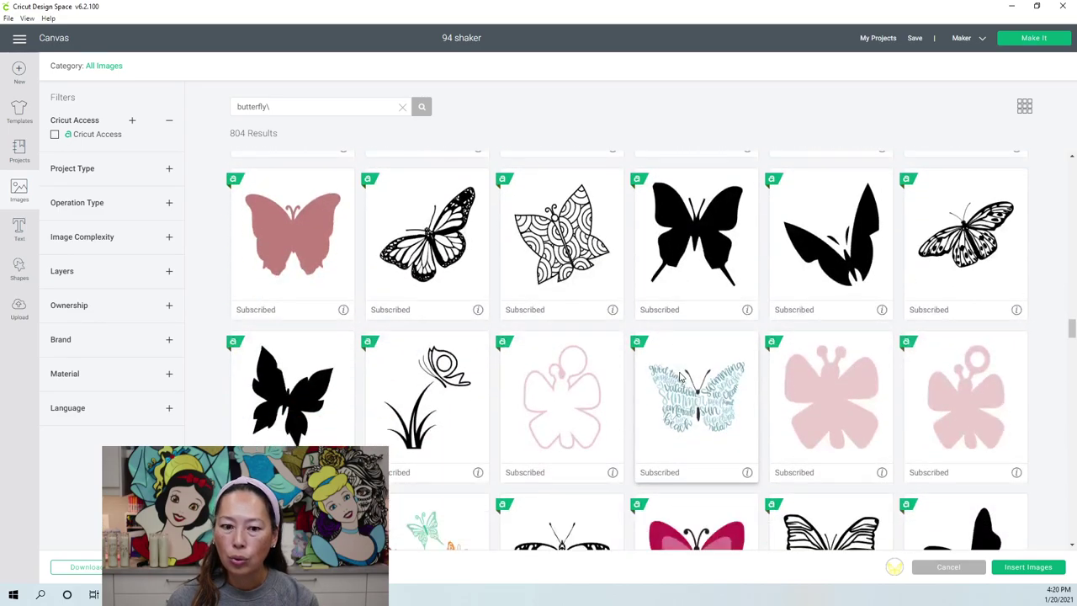
pyautogui.scroll(-2, 680, 377)
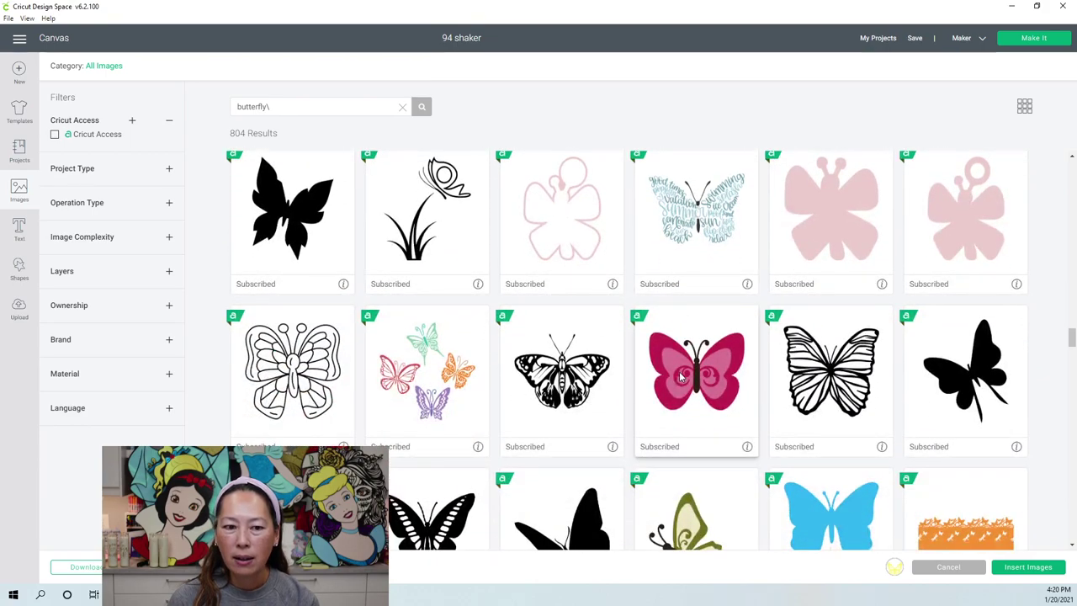
pyautogui.scroll(-2, 679, 377)
pyautogui.scroll(-2, 680, 377)
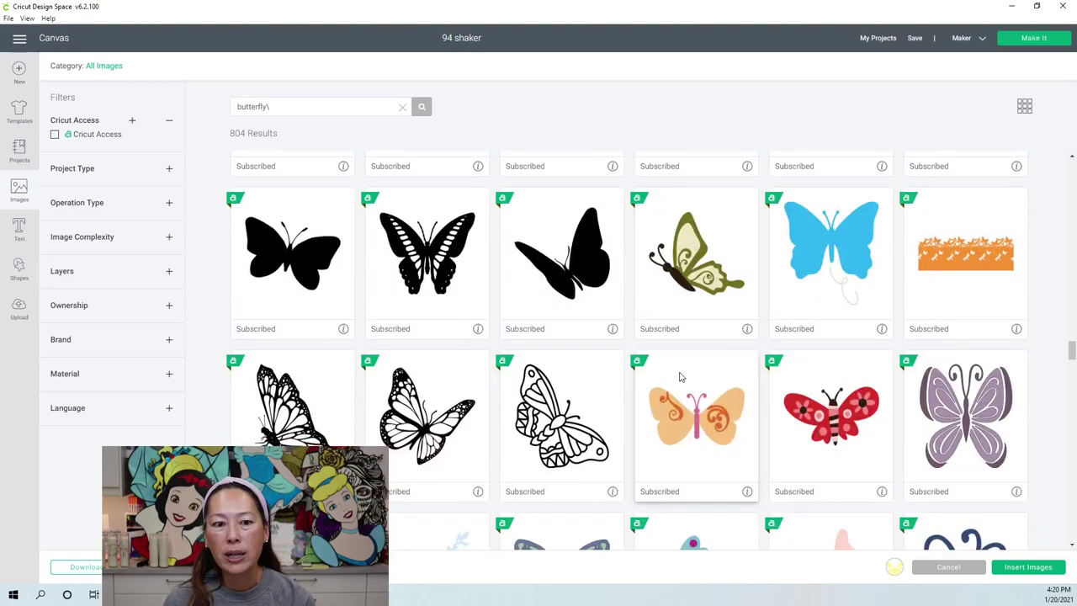
# - Add the black monarch-style butterfly beside the origami outline butterfly to the image selection
pyautogui.scroll(8, 682, 377)
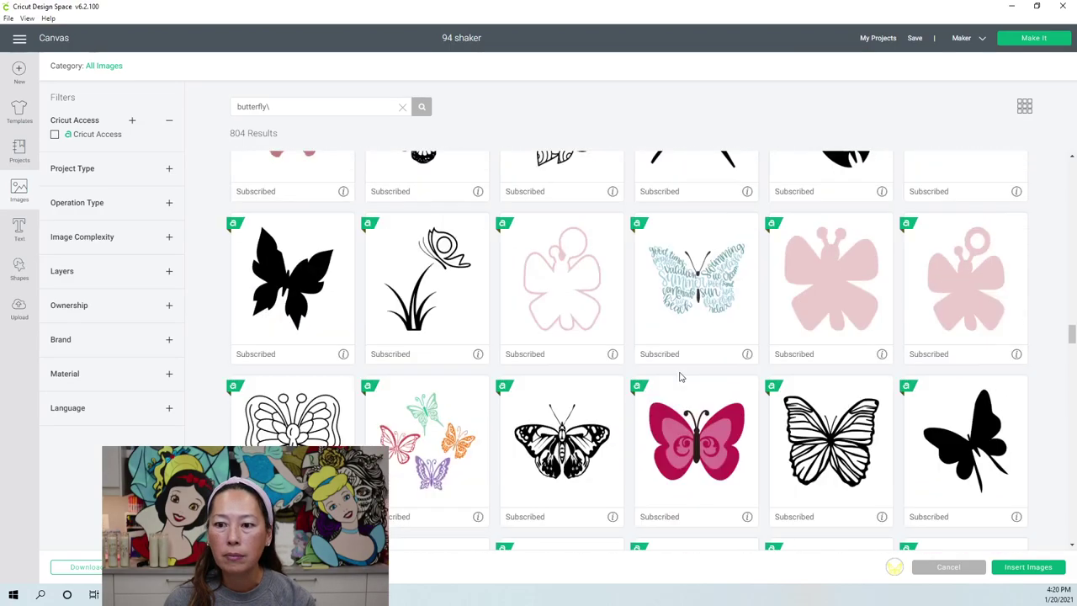
pyautogui.scroll(1, 680, 377)
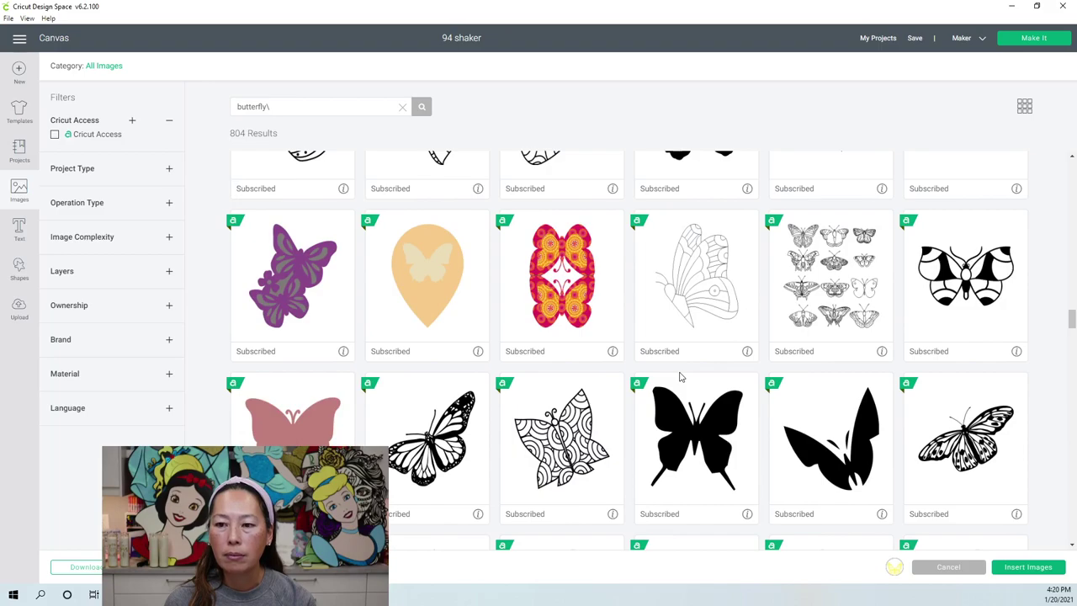
pyautogui.scroll(7, 682, 377)
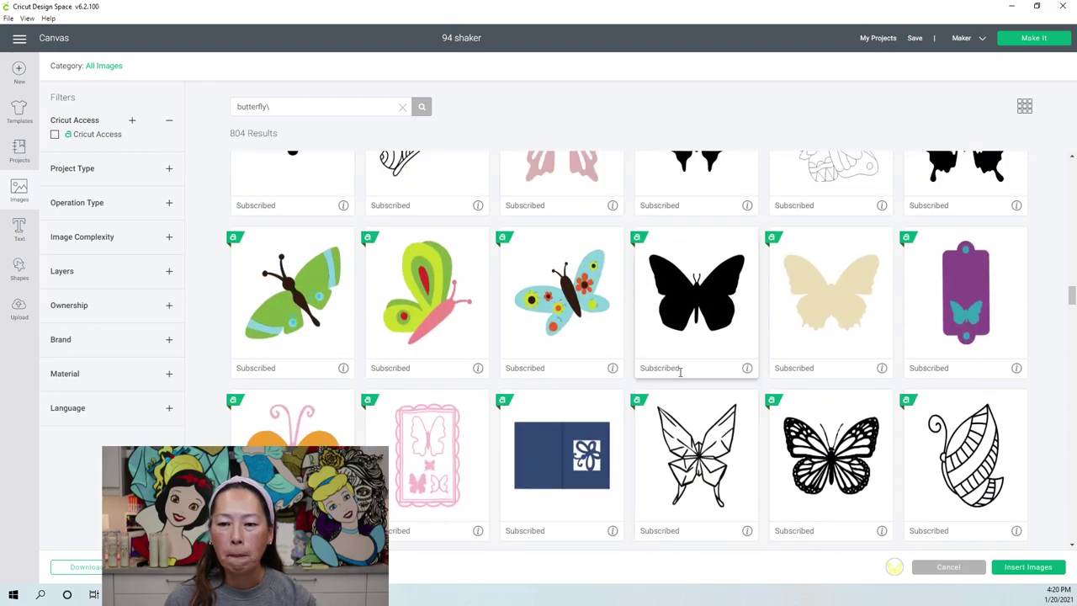
pyautogui.click(829, 471)
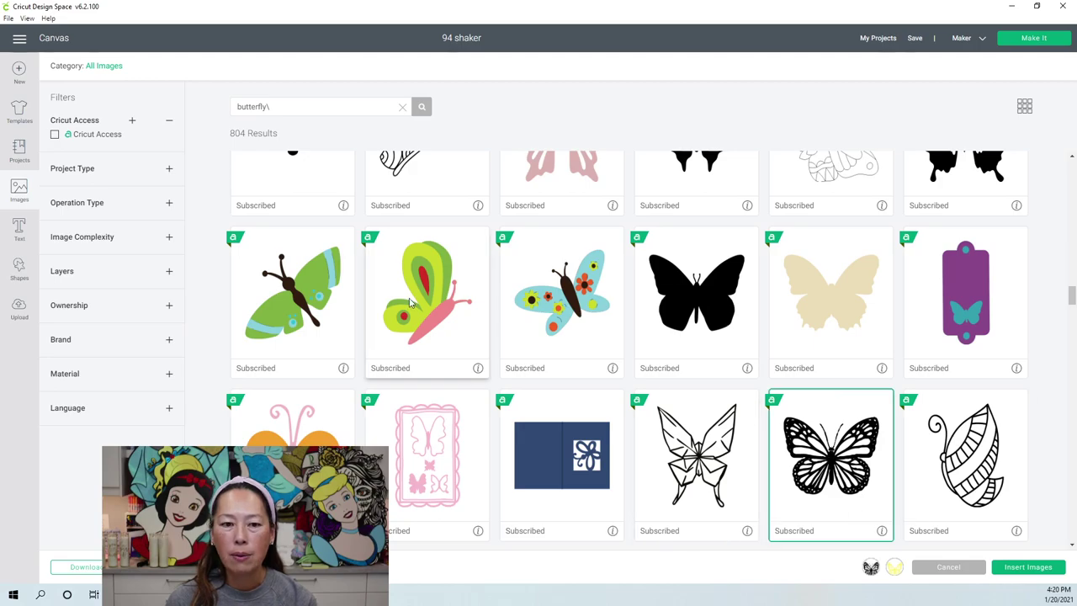
# - Add the black butterfly with bold white wing markings to the selection and insert the chosen images onto the canvas
pyautogui.scroll(8, 410, 303)
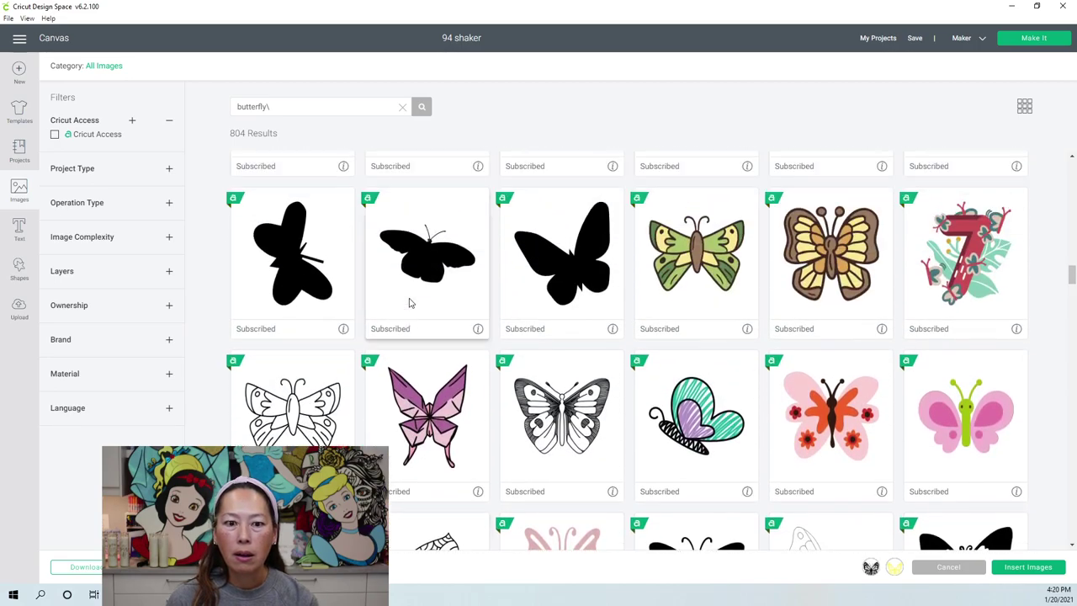
pyautogui.scroll(10, 410, 303)
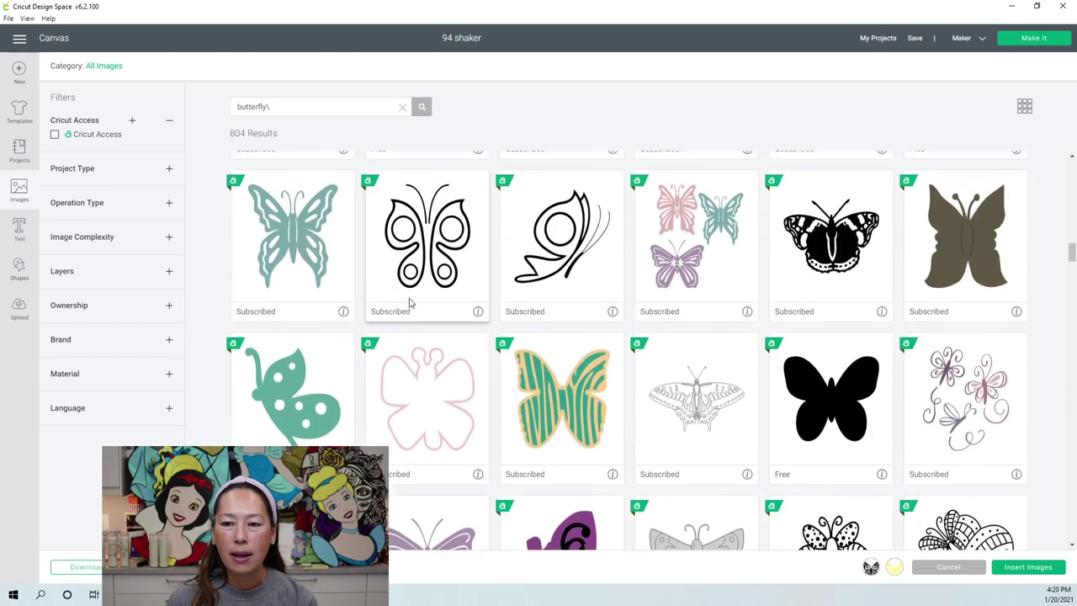
pyautogui.scroll(1, 410, 303)
pyautogui.scroll(3, 479, 308)
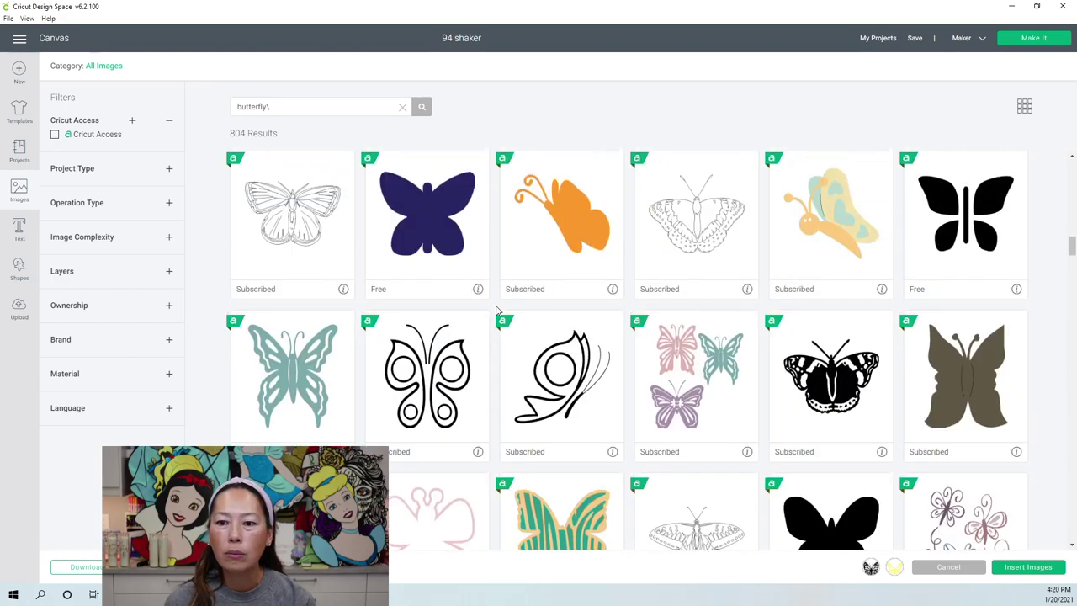
pyautogui.scroll(12, 497, 310)
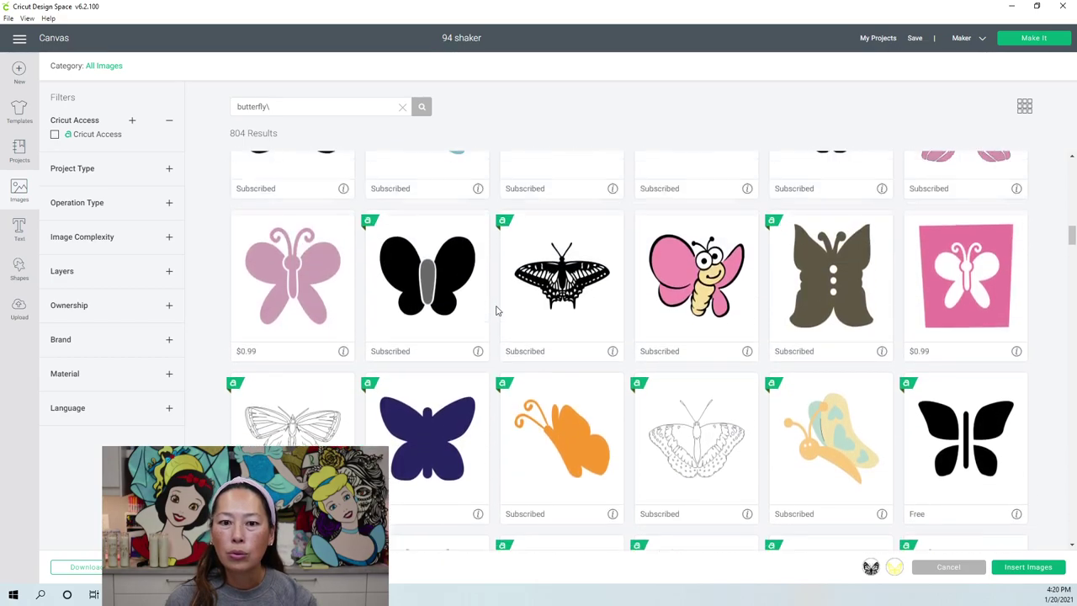
pyautogui.scroll(3, 497, 310)
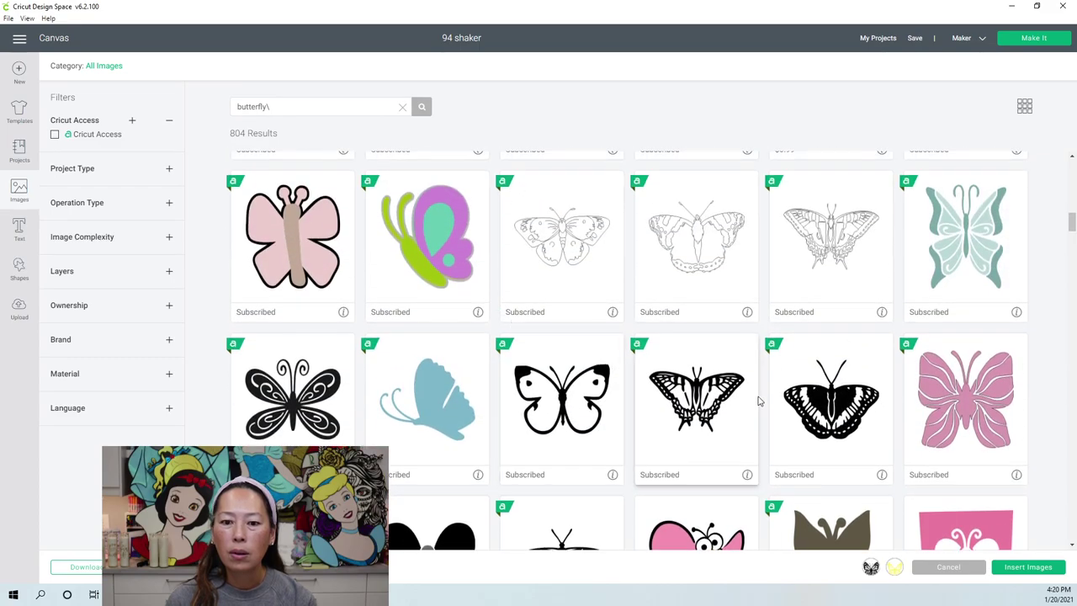
pyautogui.scroll(10, 737, 389)
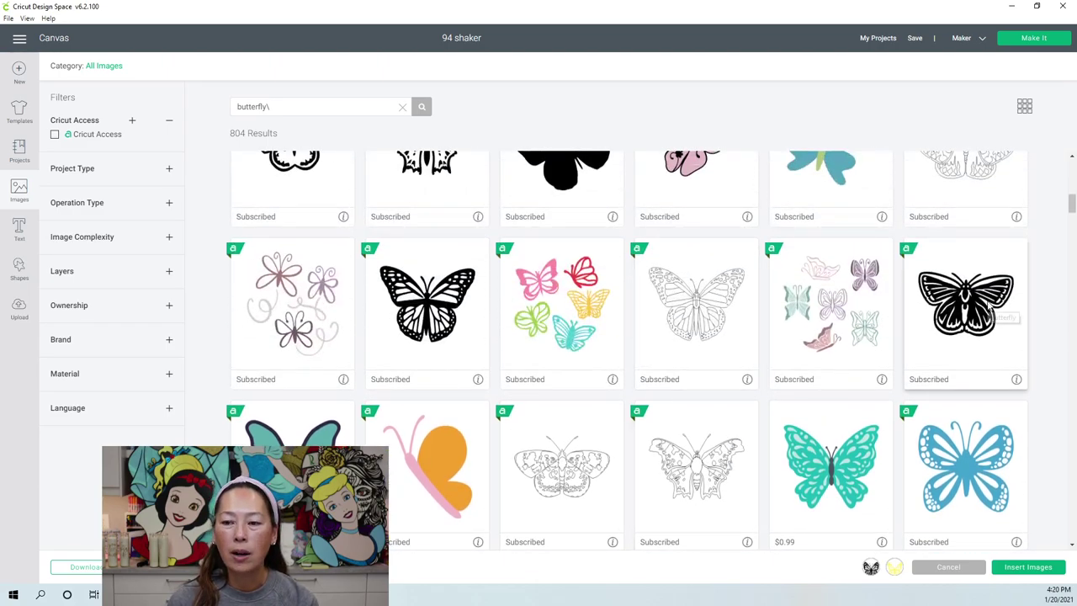
pyautogui.click(1002, 318)
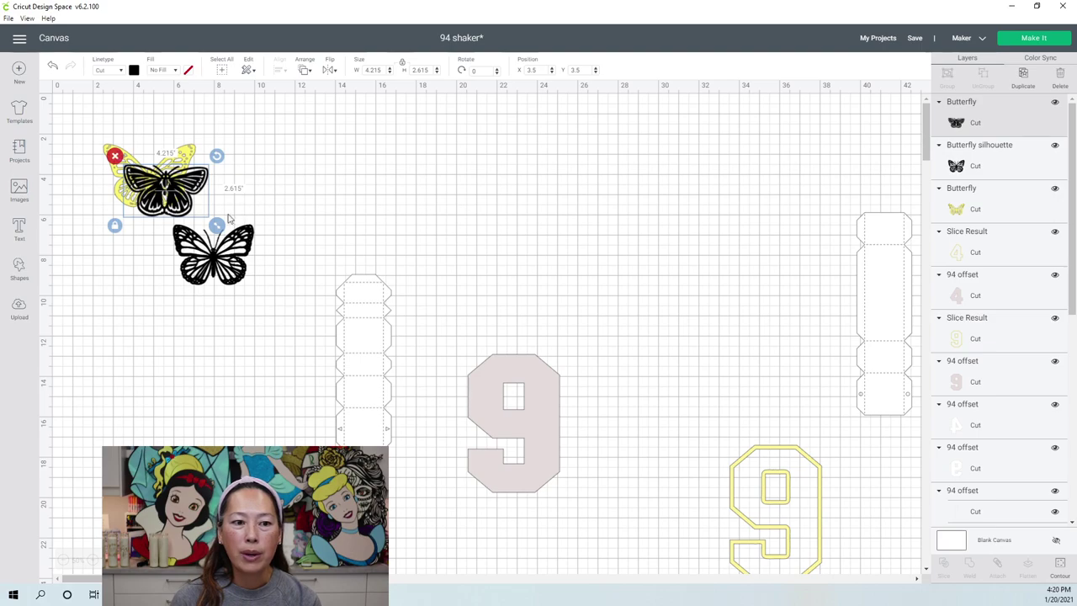
# - Spread the two black butterflies apart and enlarge the bold-patterned one to about 15.5 by 9.6 inches
pyautogui.moveTo(190, 199); pyautogui.dragTo(513, 215)
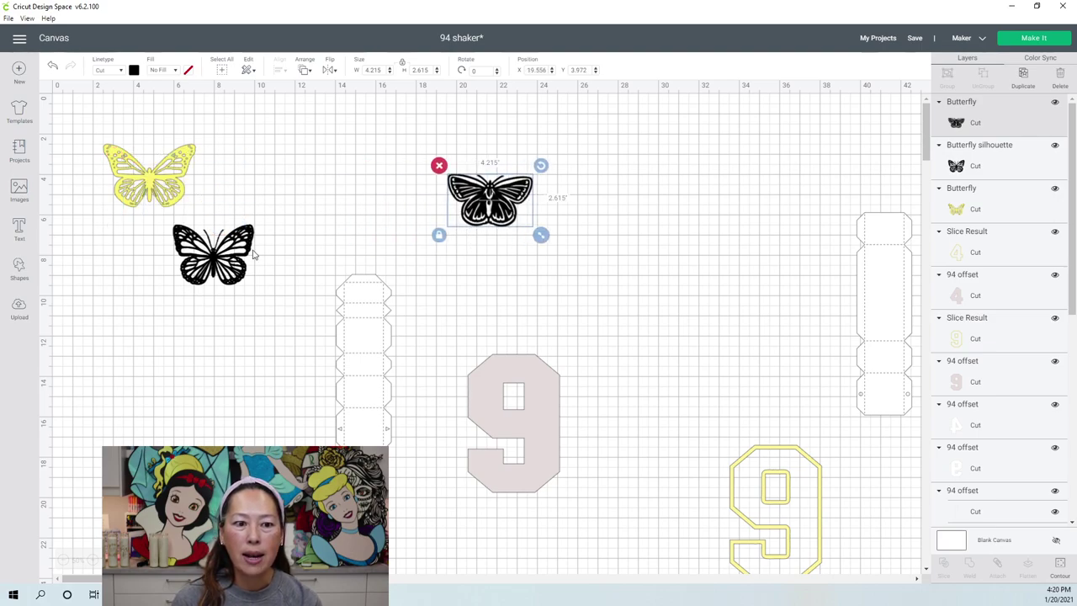
pyautogui.moveTo(212, 256); pyautogui.dragTo(287, 208)
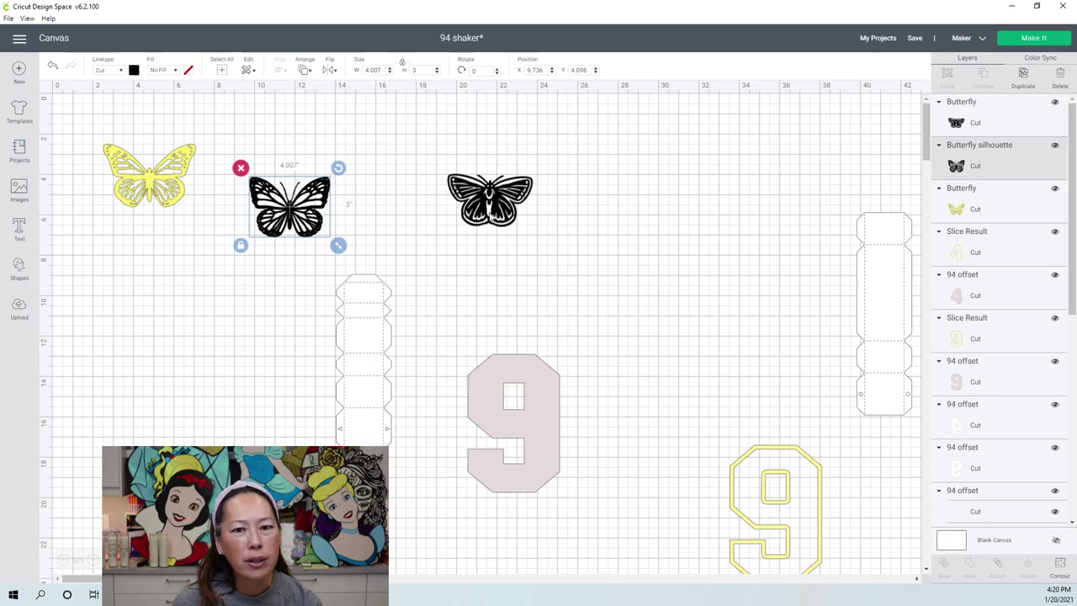
pyautogui.click(495, 217)
pyautogui.moveTo(542, 238); pyautogui.dragTo(769, 338)
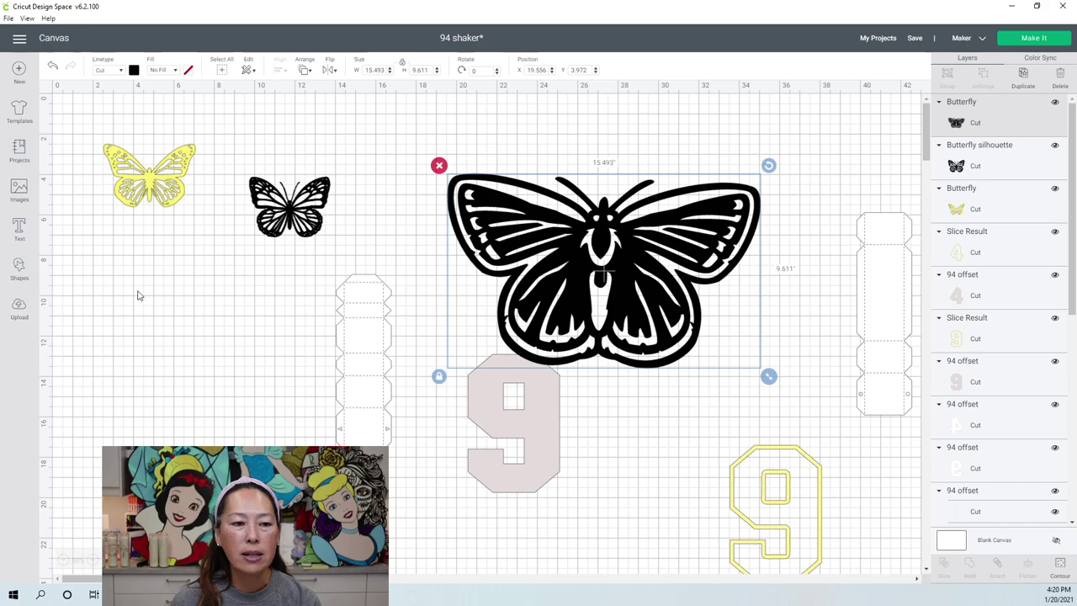
# - Add a circle, narrow it into an ellipse, rotate it about 27 degrees and place it over the large butterfly's right antenna
pyautogui.click(20, 268)
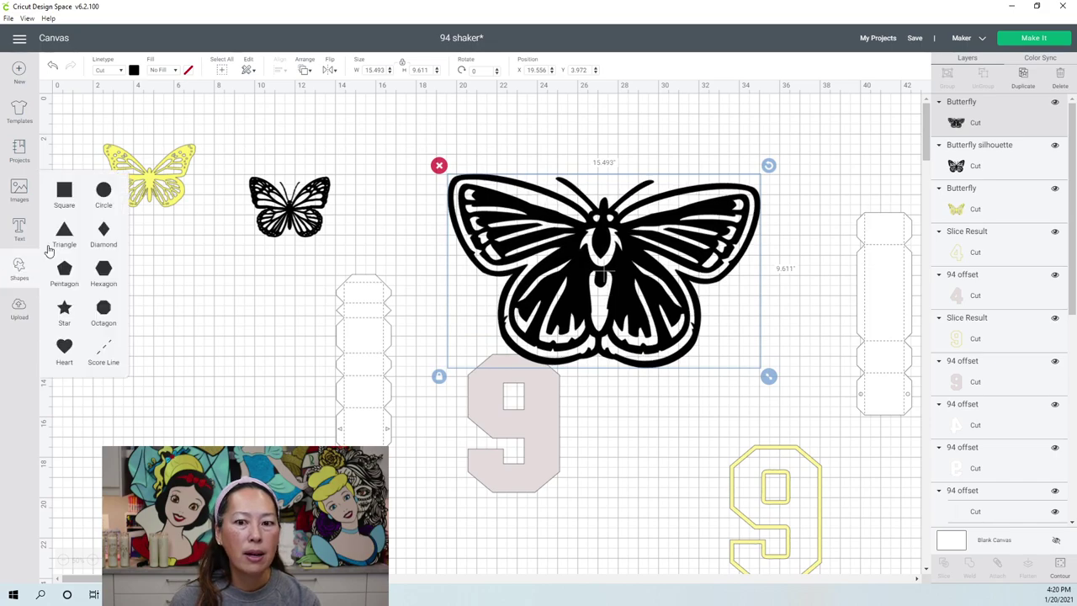
pyautogui.click(103, 192)
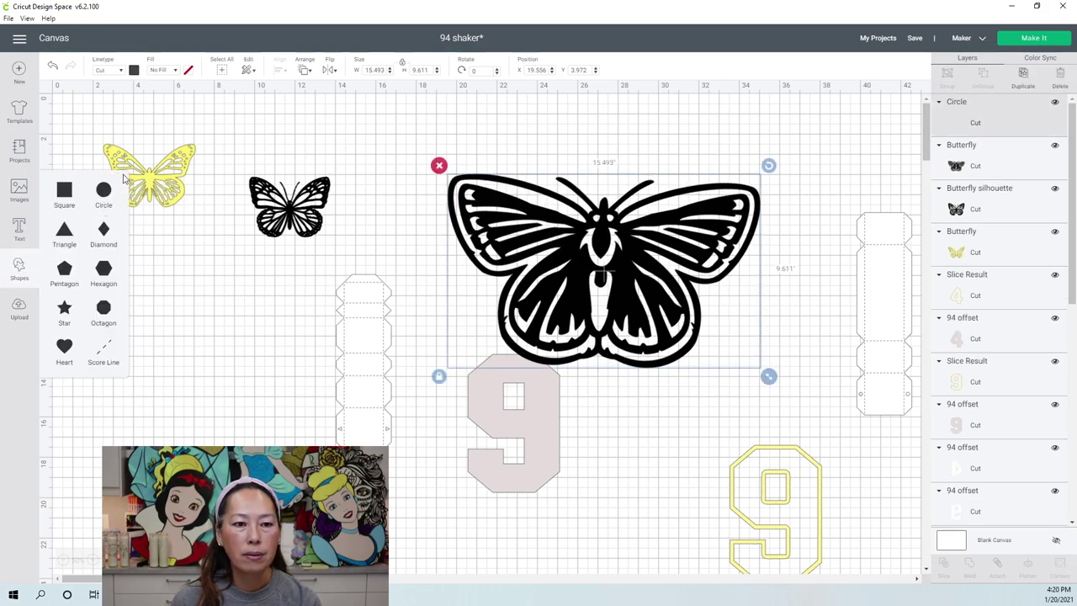
pyautogui.moveTo(290, 192); pyautogui.dragTo(624, 188)
pyautogui.moveTo(648, 145); pyautogui.dragTo(663, 158)
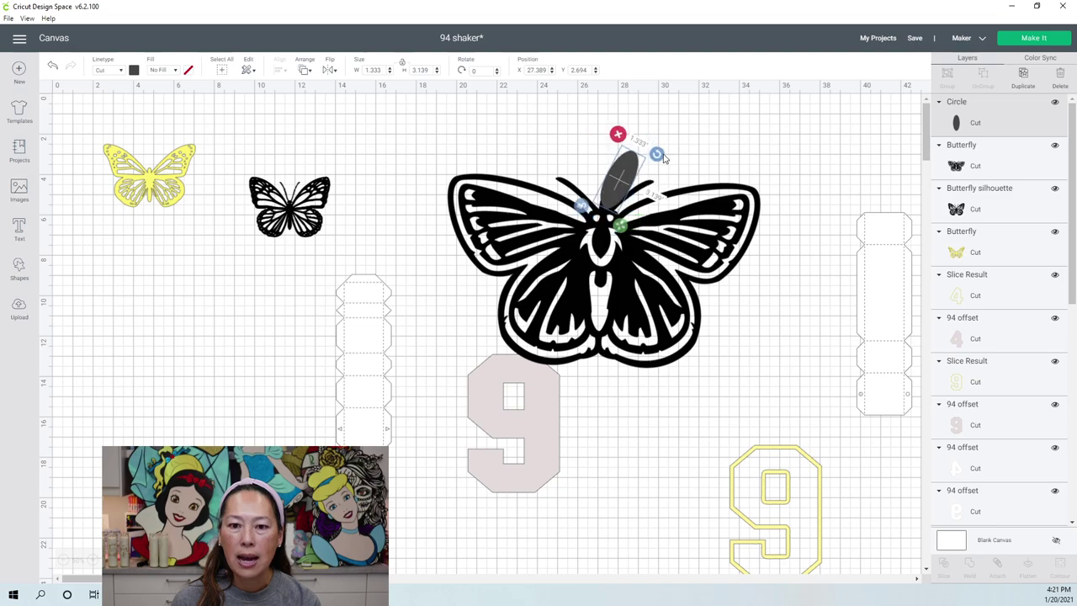
pyautogui.moveTo(606, 184); pyautogui.dragTo(617, 186)
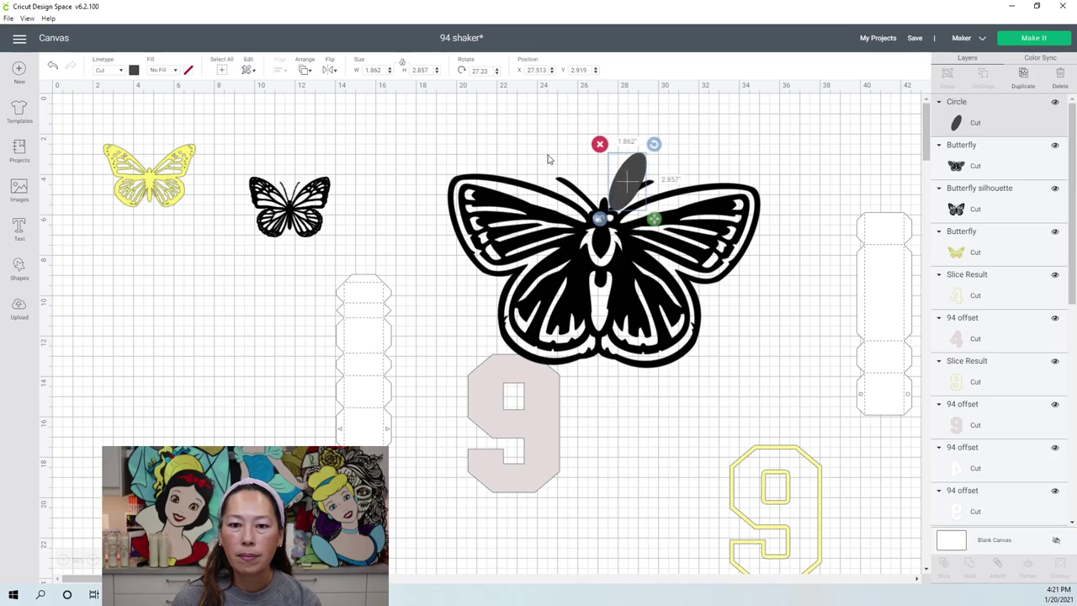
# - Slice the right antenna off the large butterfly using the overlapping ellipse
pyautogui.click(424, 189)
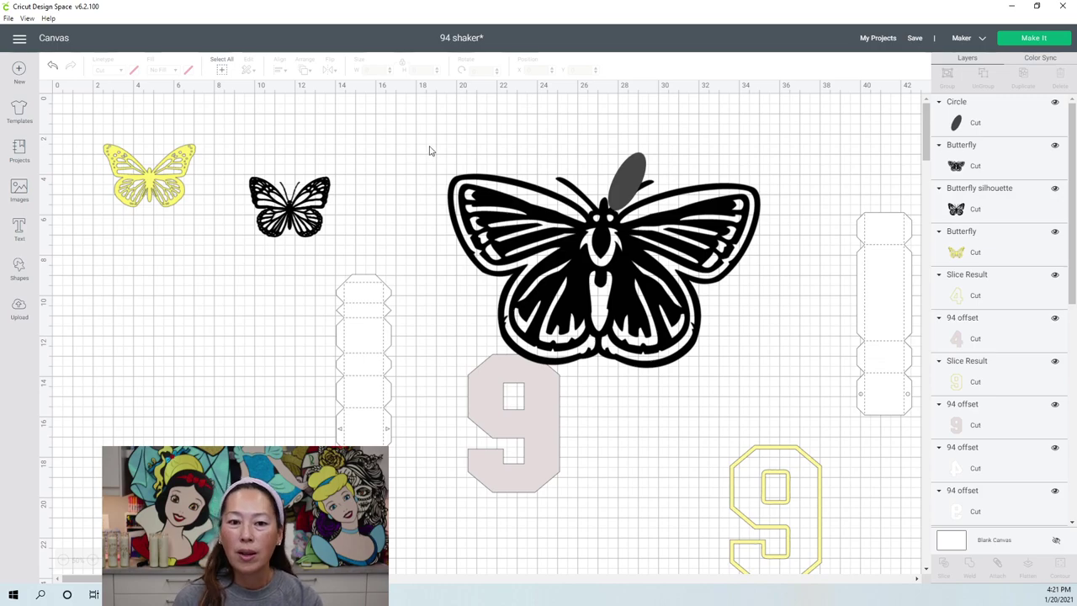
pyautogui.moveTo(434, 129); pyautogui.dragTo(650, 238)
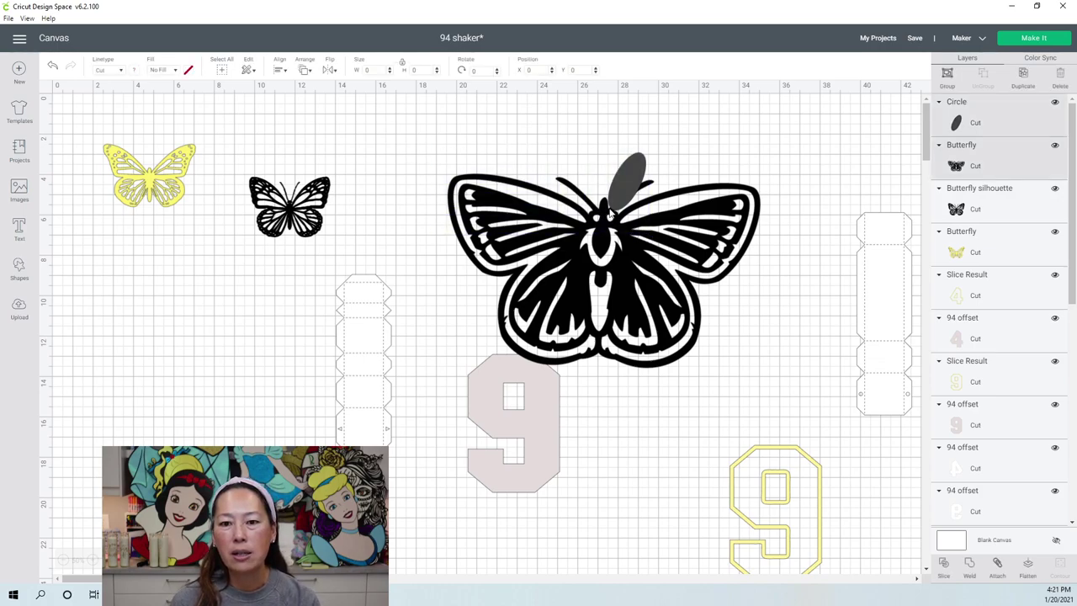
pyautogui.click(943, 564)
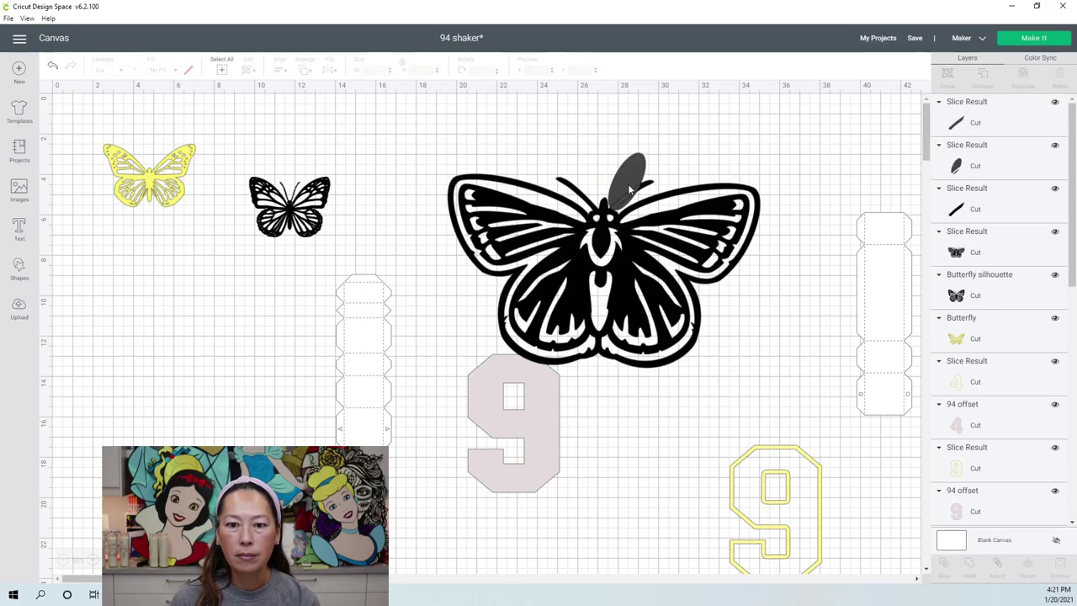
# - Rotate the leftover ellipse over the large butterfly's left antenna and slice that antenna off
pyautogui.moveTo(603, 160); pyautogui.dragTo(592, 214)
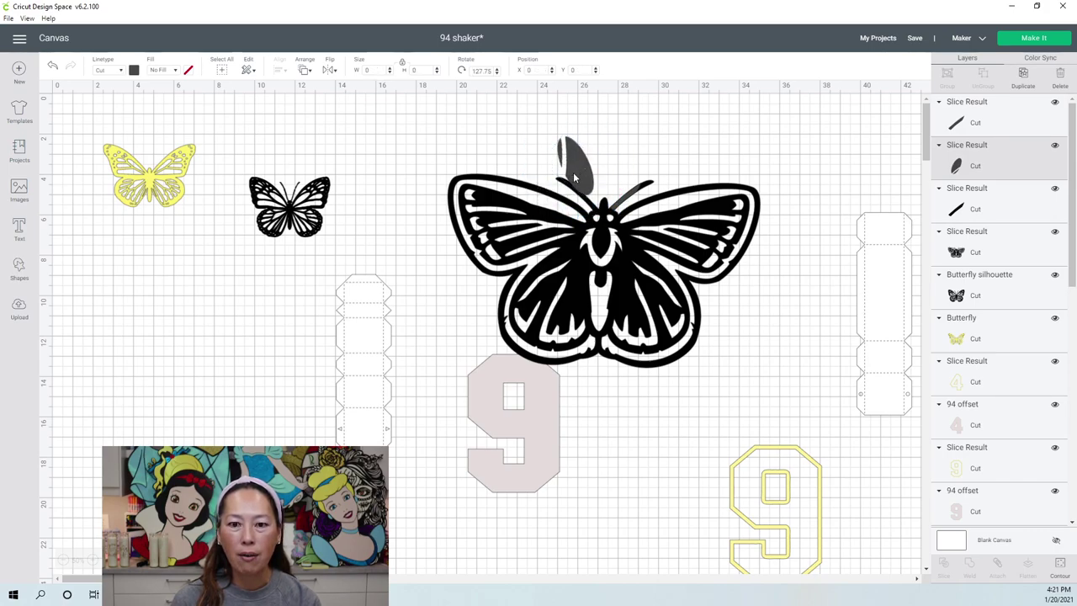
pyautogui.moveTo(576, 179); pyautogui.dragTo(581, 203)
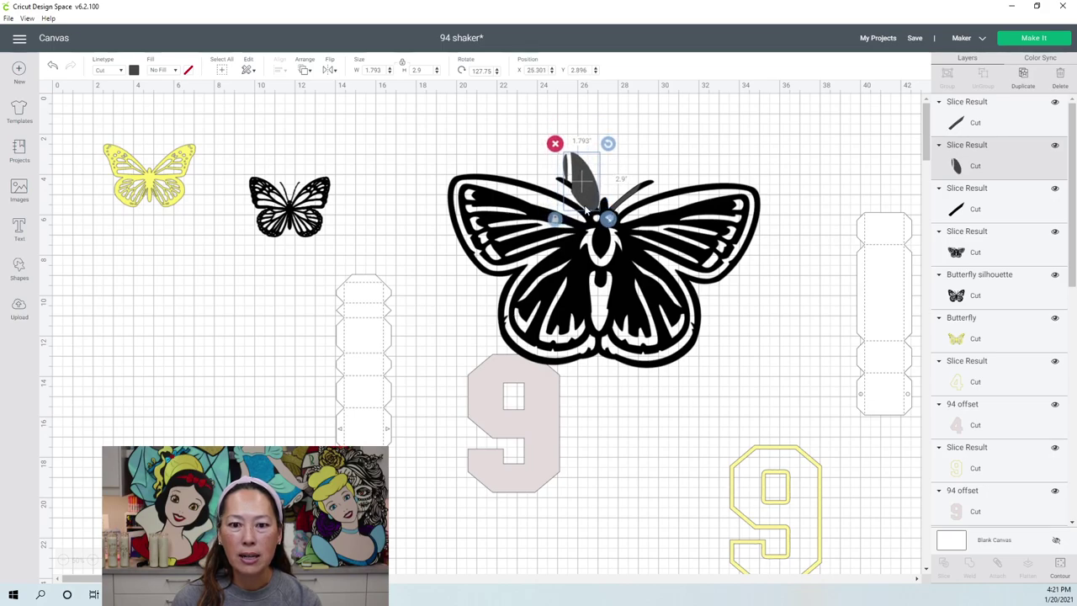
pyautogui.click(492, 144)
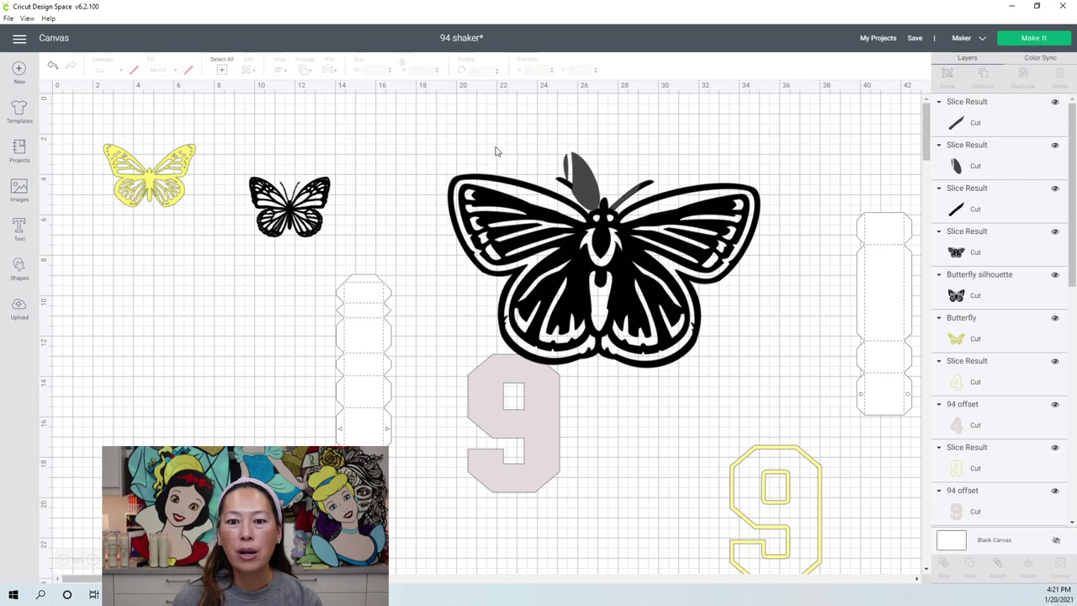
pyautogui.moveTo(414, 132); pyautogui.dragTo(626, 215)
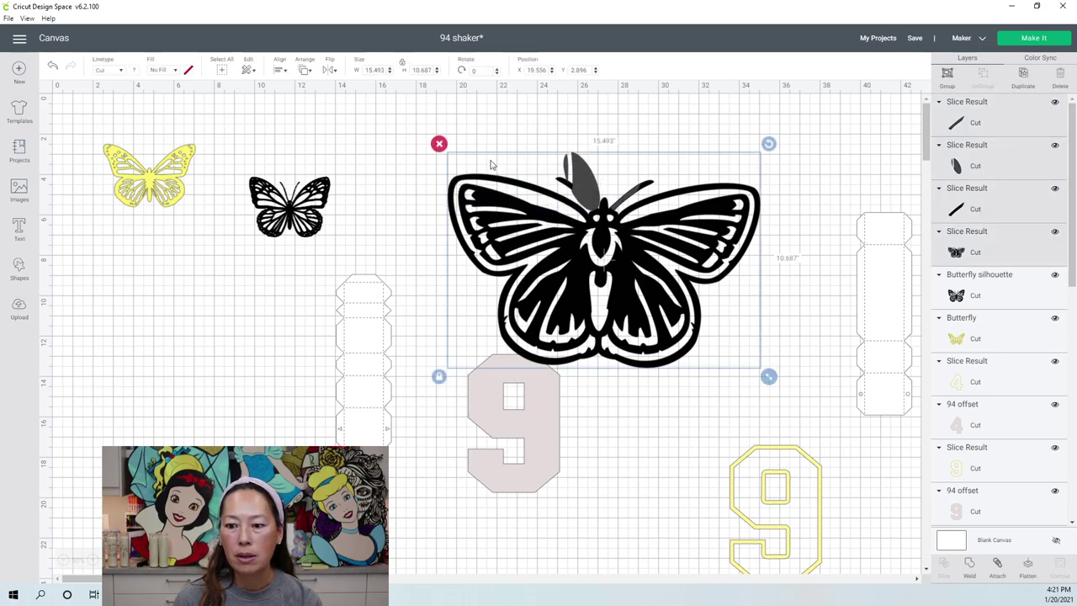
pyautogui.click(410, 142)
pyautogui.moveTo(409, 127); pyautogui.dragTo(568, 221)
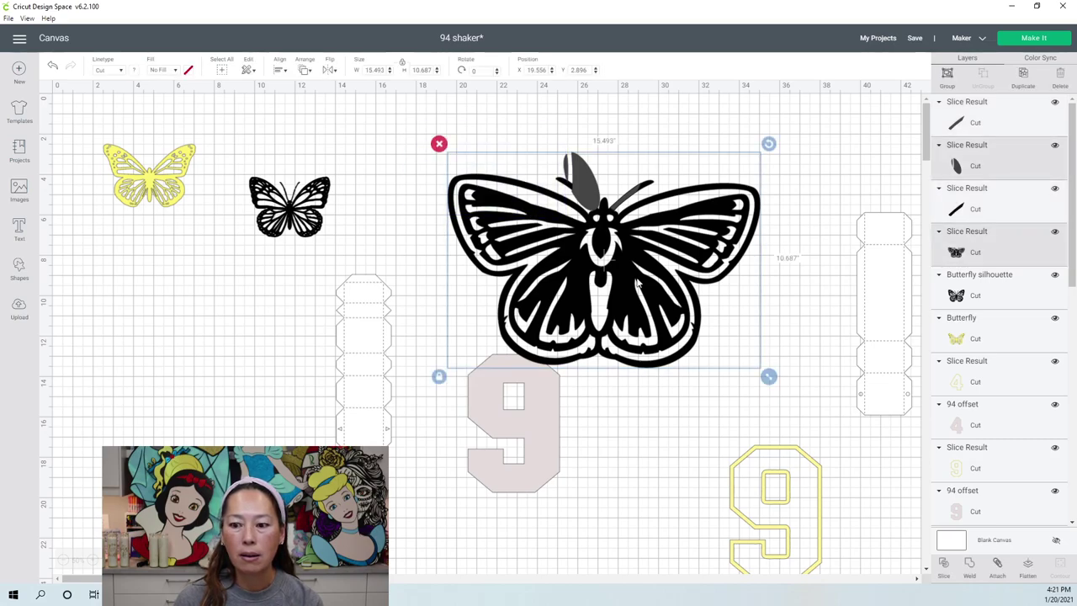
pyautogui.click(945, 565)
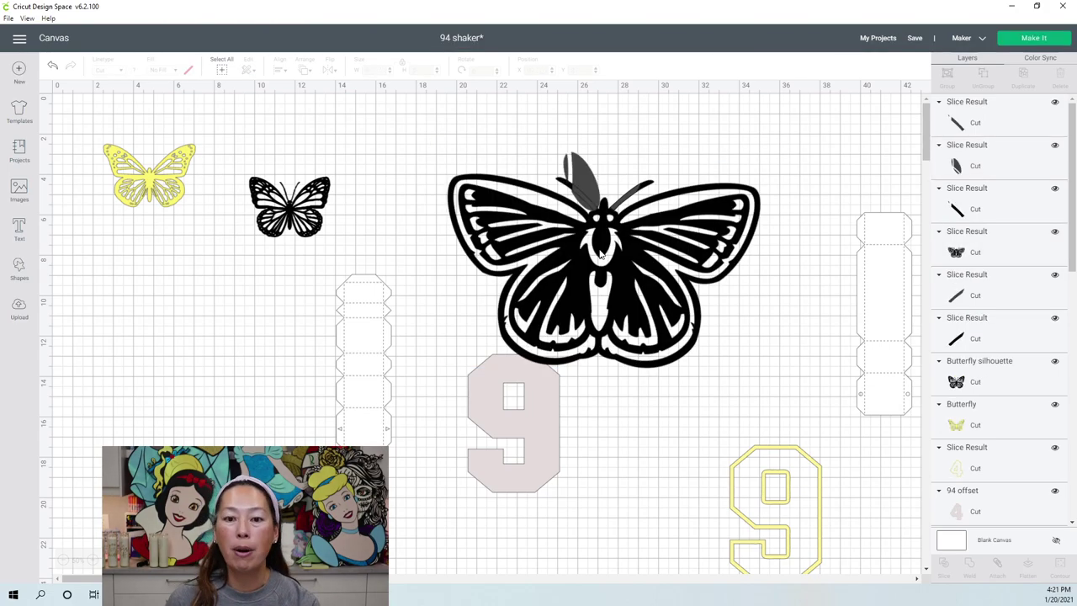
# - Move the large butterfly away from the sliced antenna pieces and delete the leftover pieces
pyautogui.moveTo(651, 293); pyautogui.dragTo(407, 290)
pyautogui.moveTo(685, 259); pyautogui.dragTo(557, 142)
pyautogui.click(555, 143)
pyautogui.moveTo(490, 227); pyautogui.dragTo(701, 194)
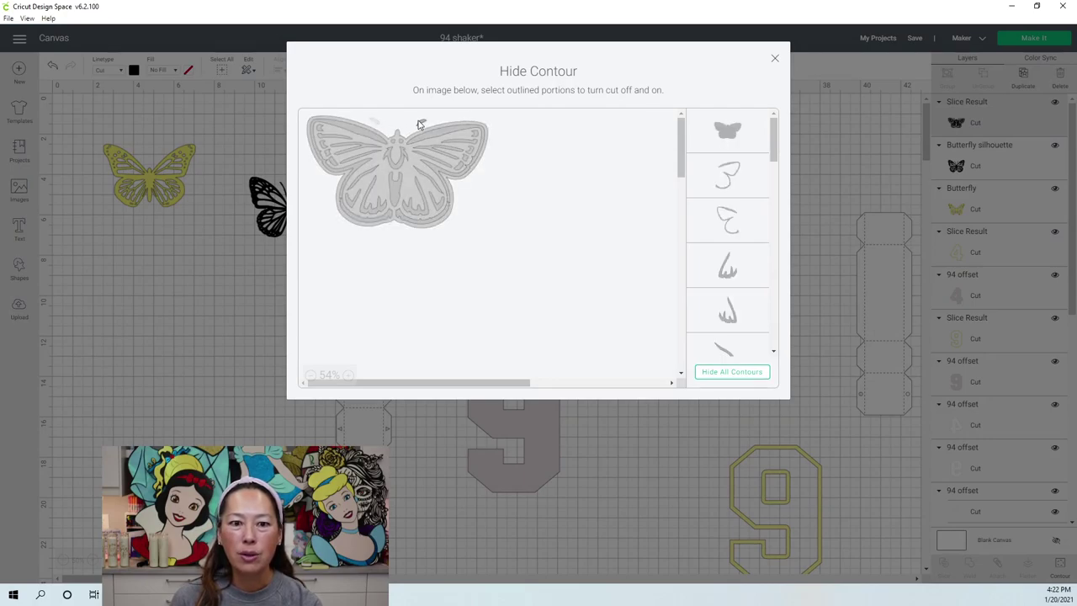
# - Hide the contours of the leftover antenna tips and outer upper-wing cut-outs, and reposition the butterfly above the solid 9
pyautogui.click(421, 124)
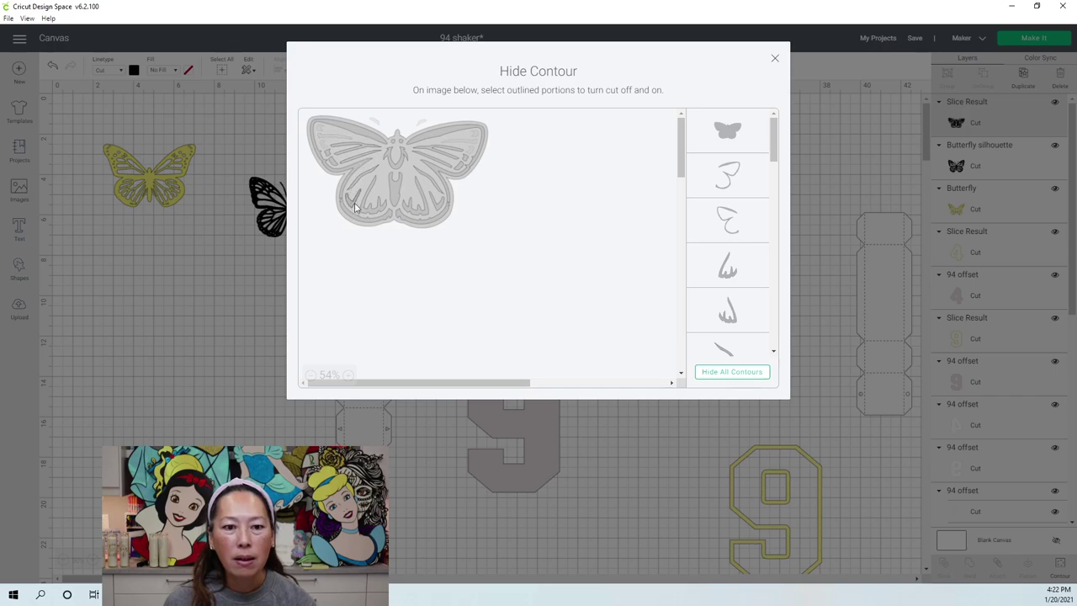
pyautogui.click(775, 61)
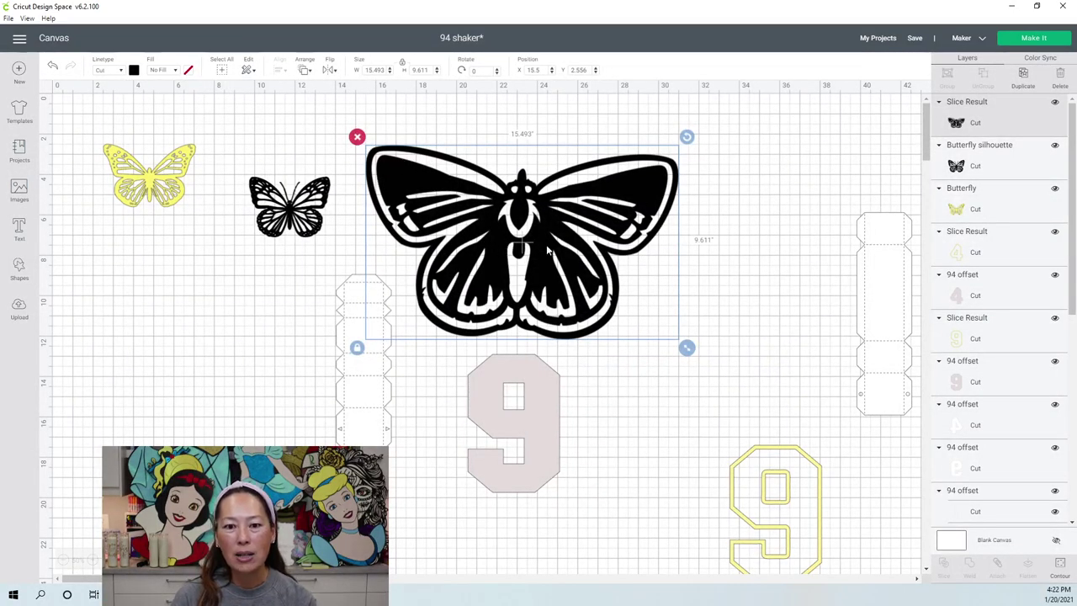
pyautogui.moveTo(521, 244); pyautogui.dragTo(591, 236)
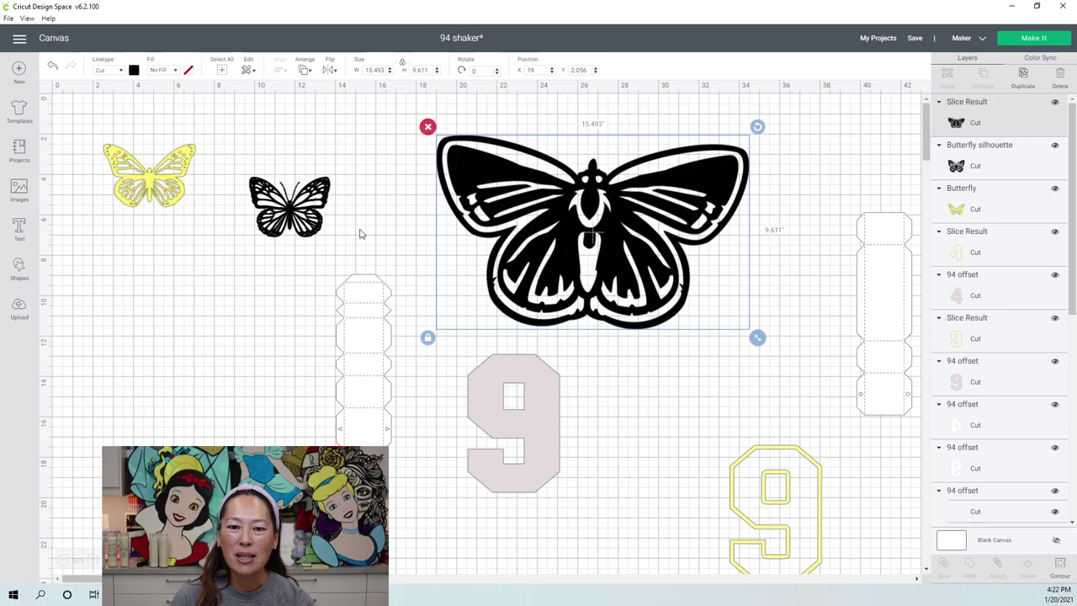
# - Add a circle over the pointed tip of the large butterfly's head and slice the tip off
pyautogui.click(20, 269)
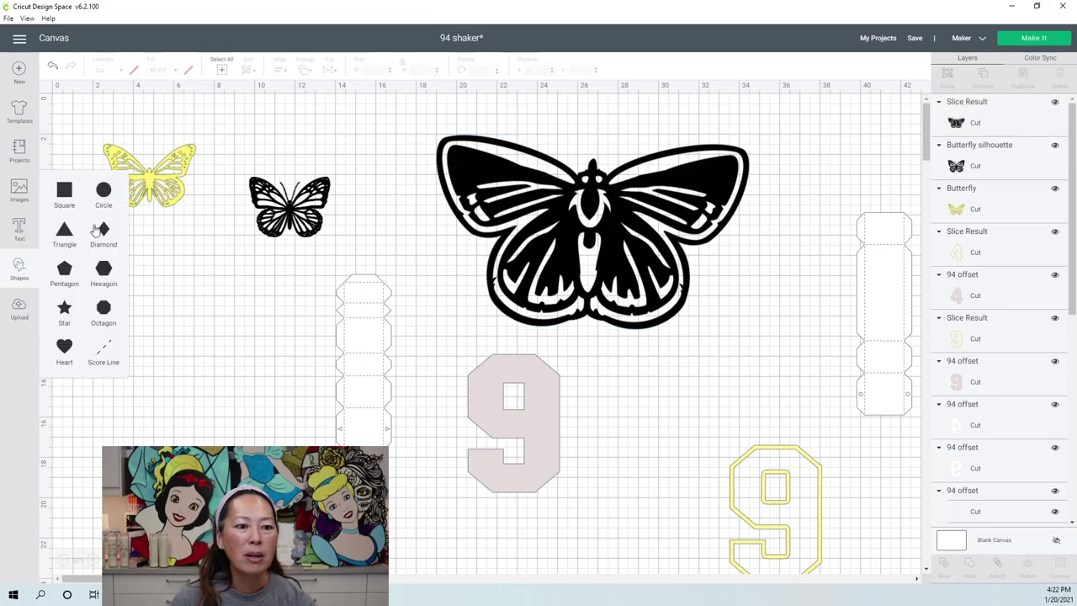
pyautogui.click(103, 191)
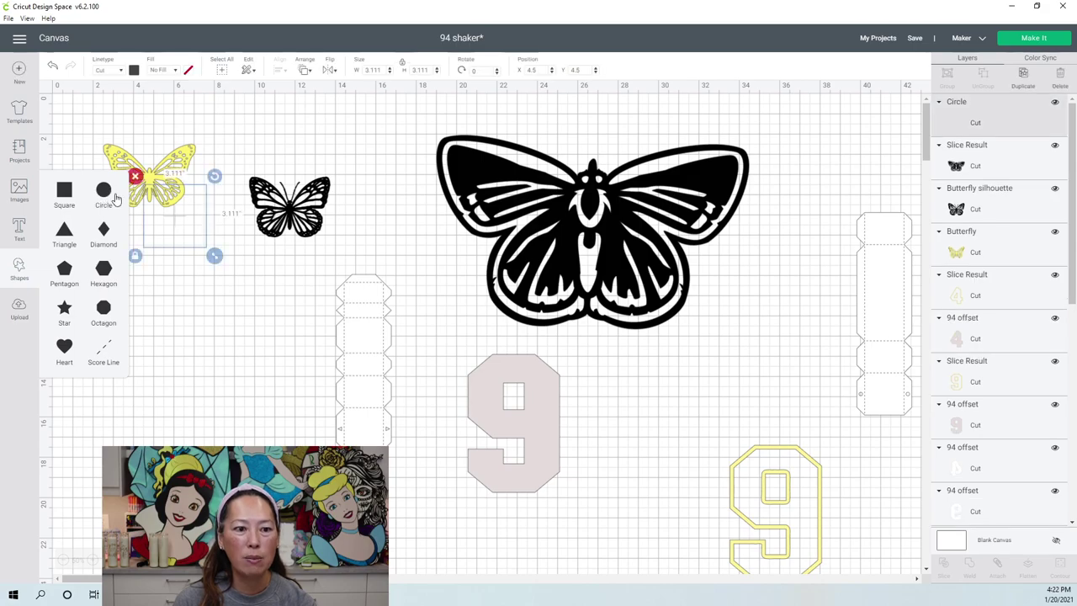
pyautogui.moveTo(171, 202); pyautogui.dragTo(592, 140)
pyautogui.click(794, 149)
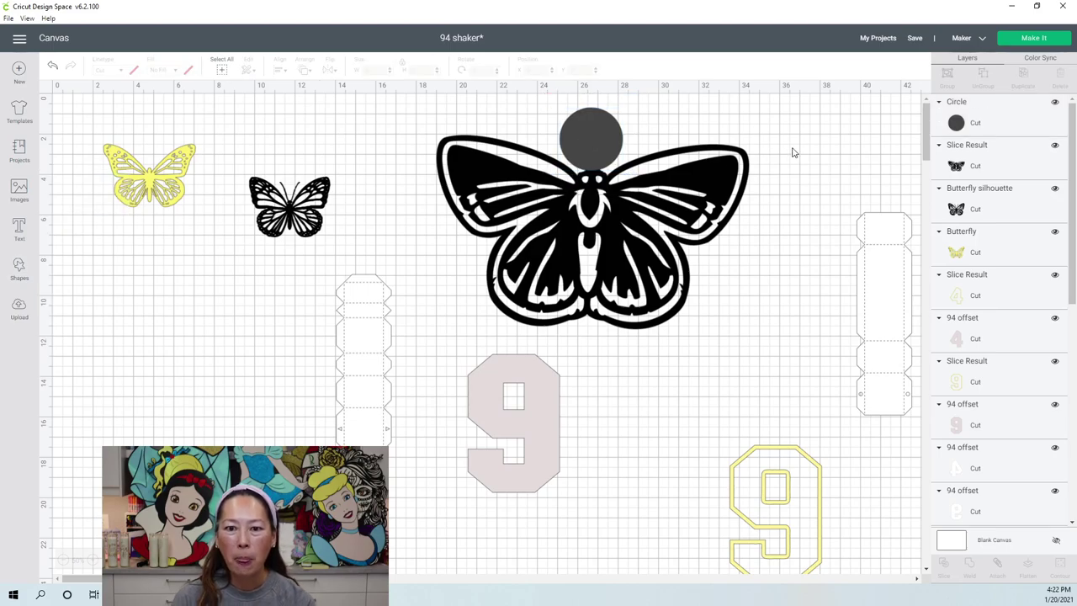
pyautogui.moveTo(794, 149); pyautogui.dragTo(538, 181)
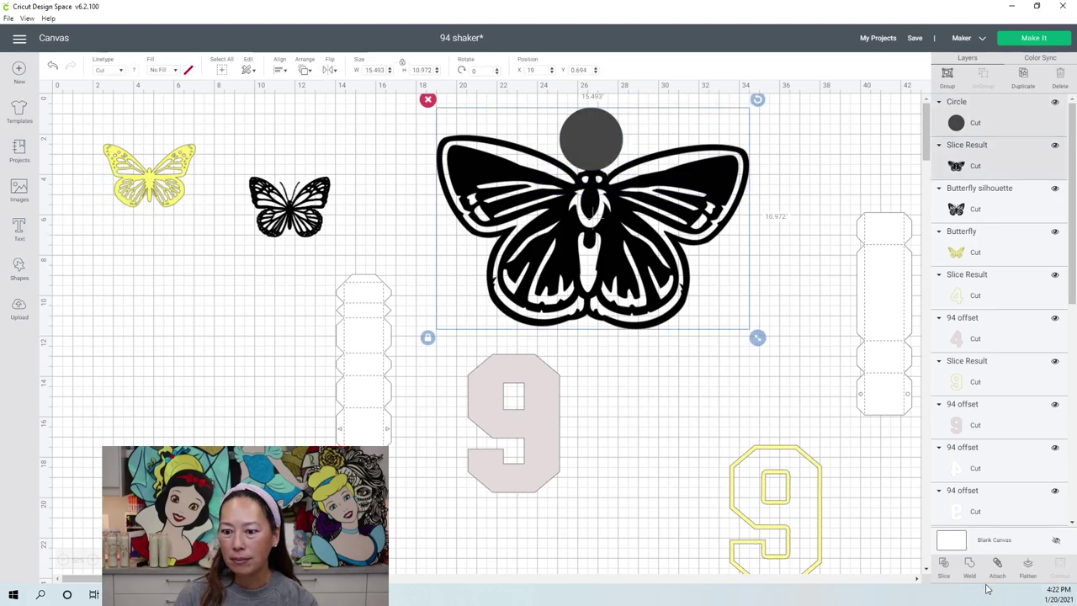
pyautogui.click(945, 564)
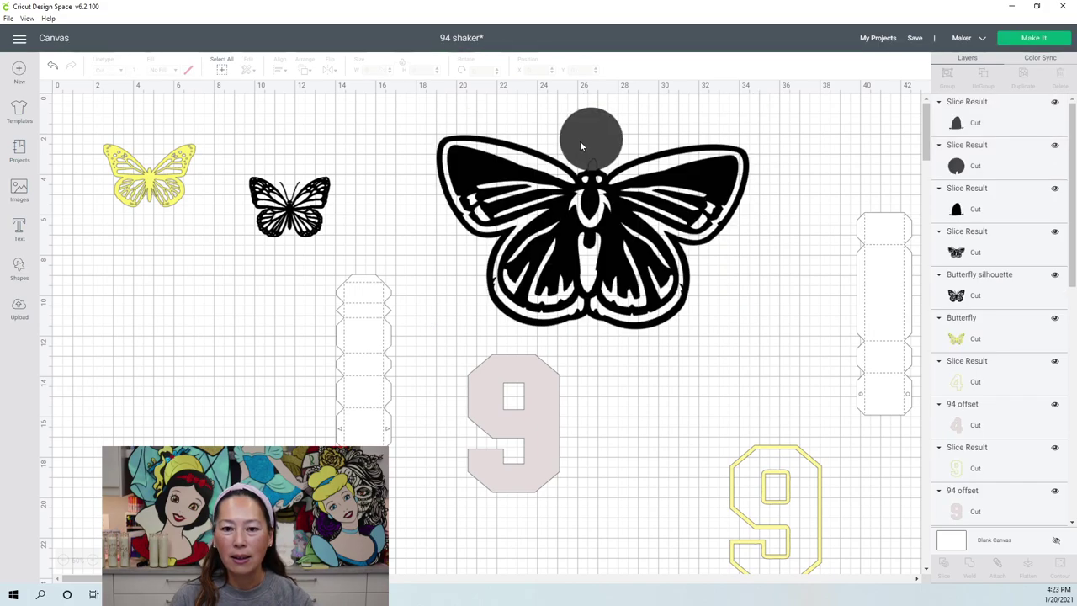
# - Reshape the leftover circle into an ellipse 0.75 in wide and 2.057 in high over the large butterfly's central body and slice it out
pyautogui.moveTo(589, 133); pyautogui.dragTo(603, 269)
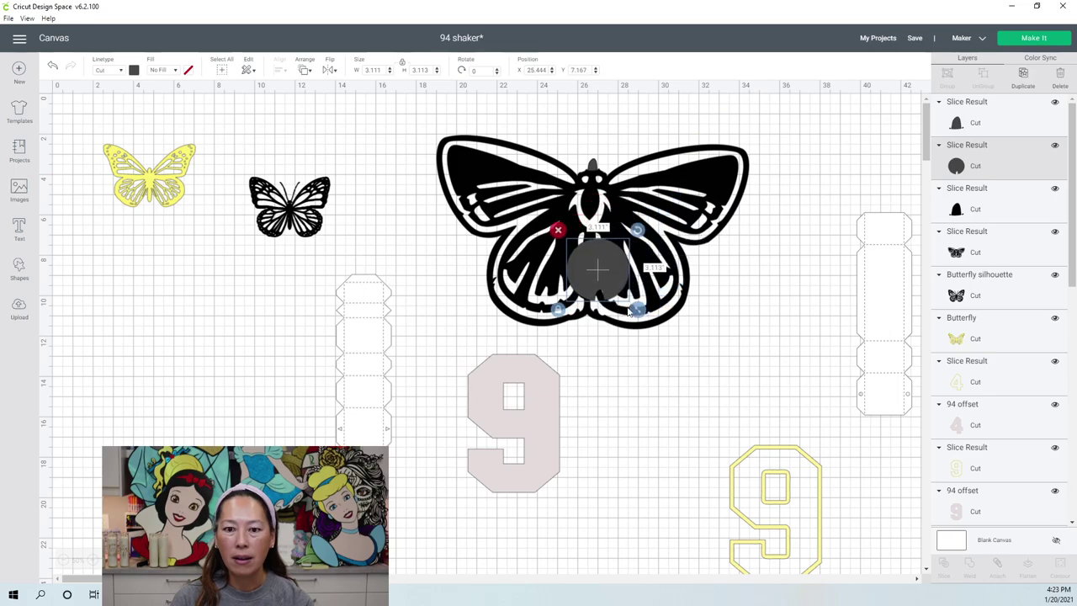
pyautogui.moveTo(639, 316); pyautogui.dragTo(600, 315)
pyautogui.moveTo(584, 267); pyautogui.dragTo(594, 263)
pyautogui.moveTo(608, 313); pyautogui.dragTo(595, 234)
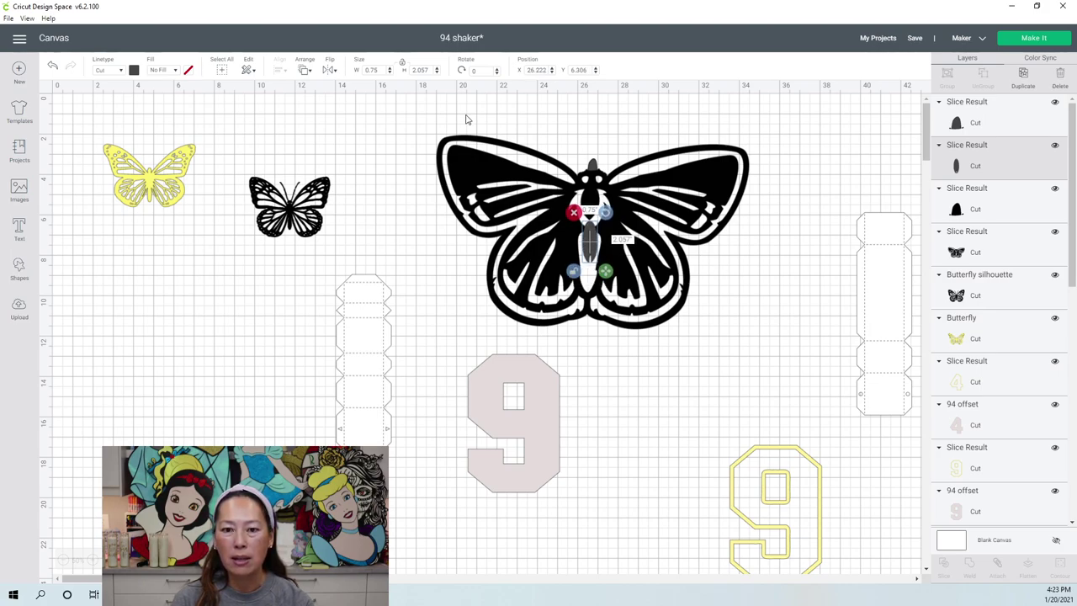
pyautogui.moveTo(414, 206); pyautogui.dragTo(748, 344)
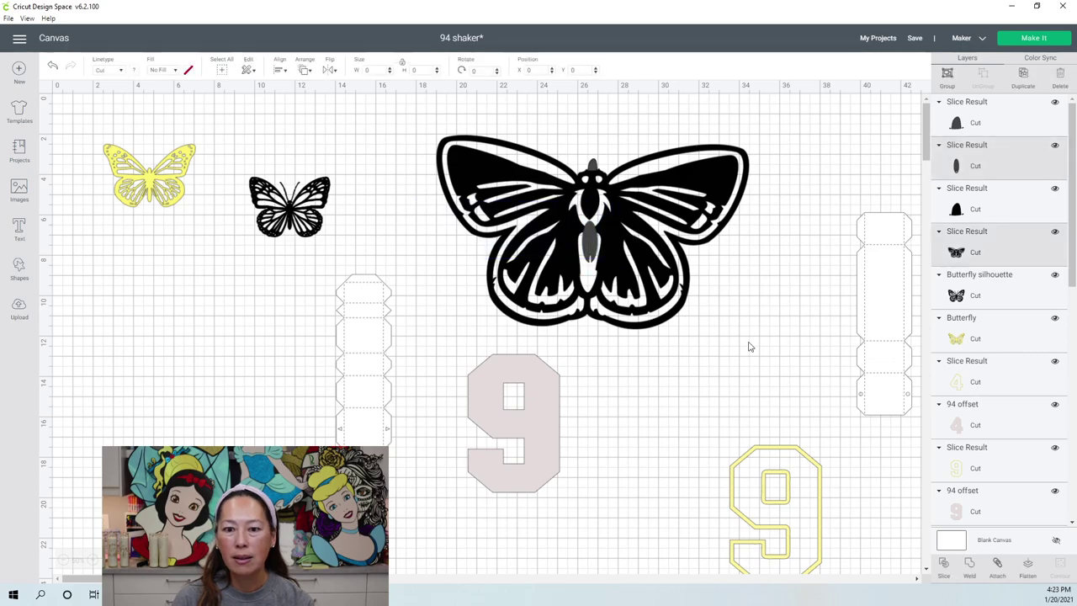
pyautogui.click(943, 563)
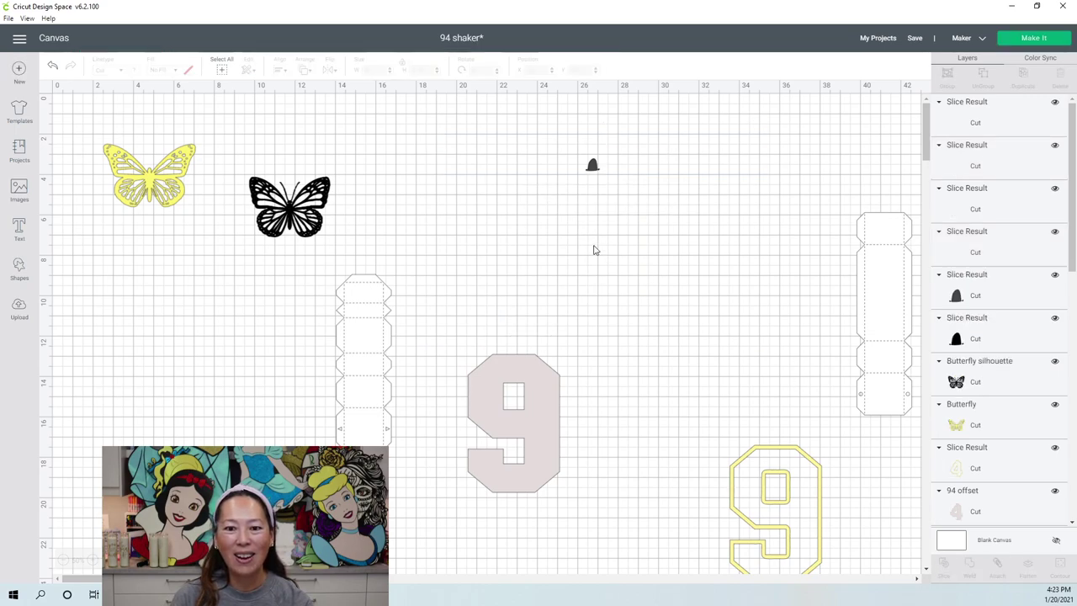
# - Move the large butterfly away from the sliced body and head-tip pieces and delete those leftover pieces
pyautogui.click(589, 239)
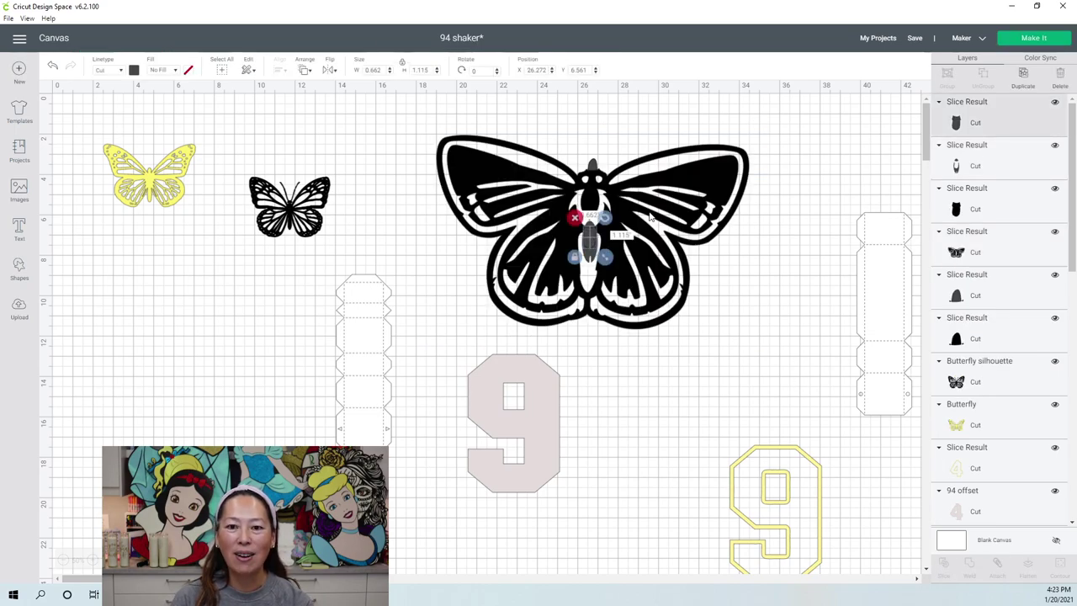
pyautogui.moveTo(644, 188); pyautogui.dragTo(566, 340)
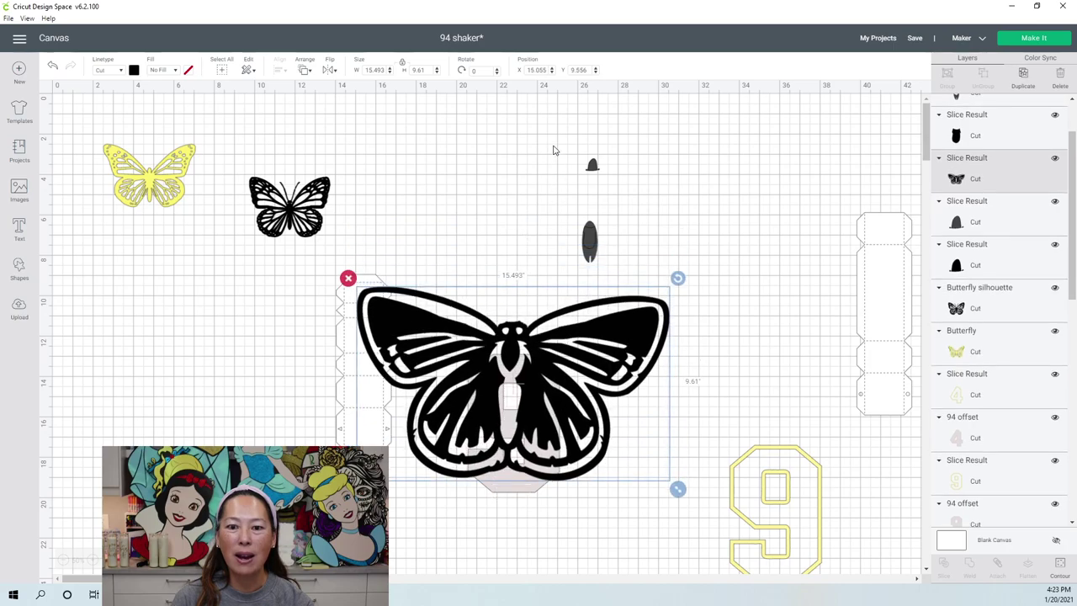
pyautogui.moveTo(552, 145); pyautogui.dragTo(621, 261)
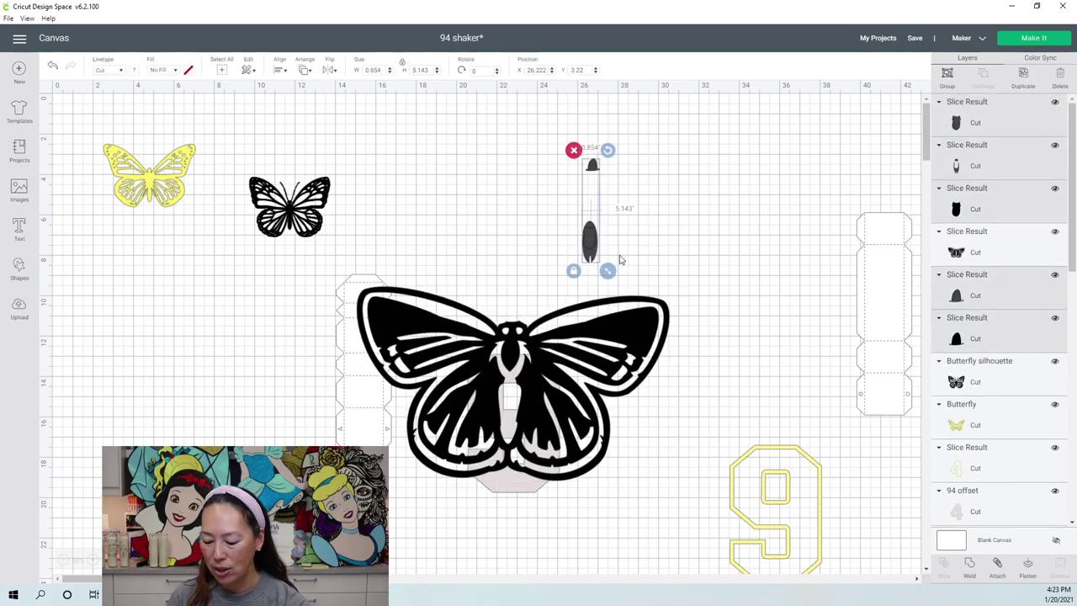
pyautogui.press('Delete')
# - Move the yellow outlined 9 beside the large butterfly and shrink the butterfly against it to 2.576 in wide
pyautogui.moveTo(589, 357); pyautogui.dragTo(688, 234)
pyautogui.moveTo(777, 364); pyautogui.dragTo(575, 238)
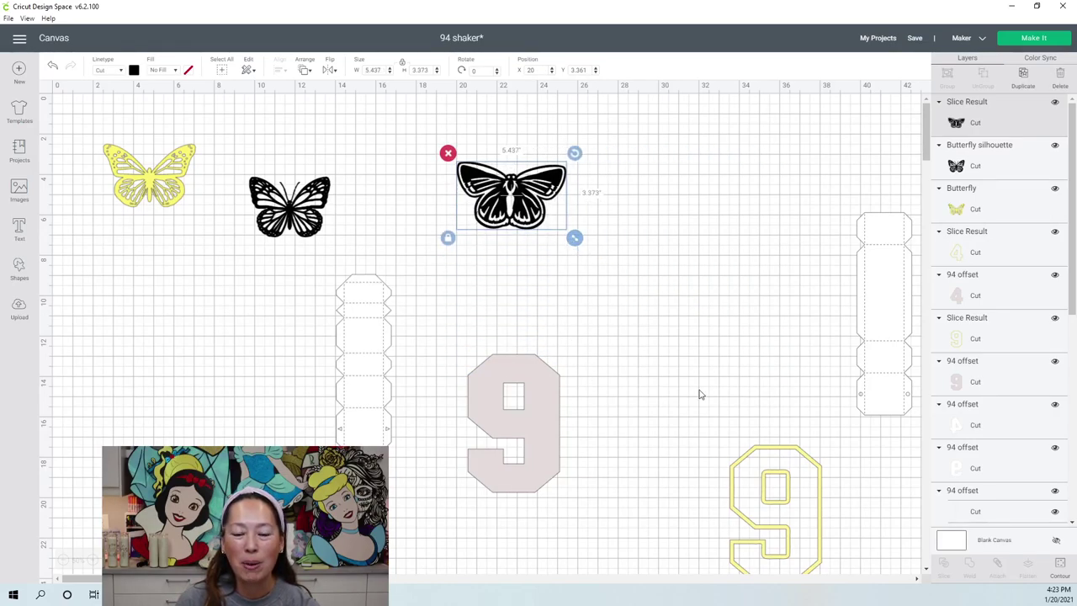
pyautogui.click(783, 454)
pyautogui.moveTo(783, 454); pyautogui.dragTo(668, 195)
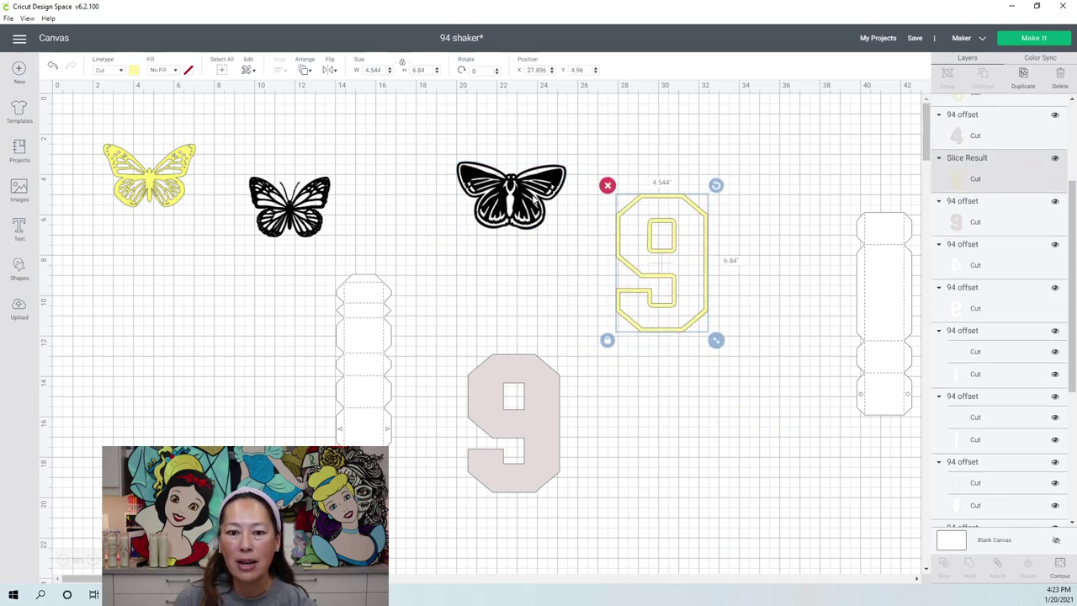
pyautogui.moveTo(534, 198); pyautogui.dragTo(713, 233)
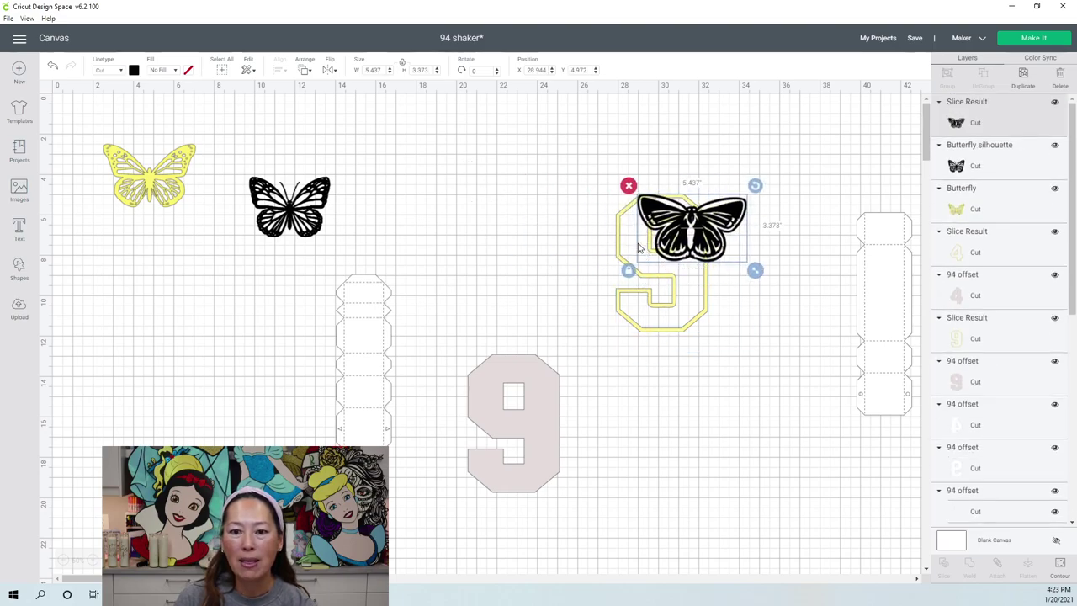
pyautogui.moveTo(753, 271); pyautogui.dragTo(712, 243)
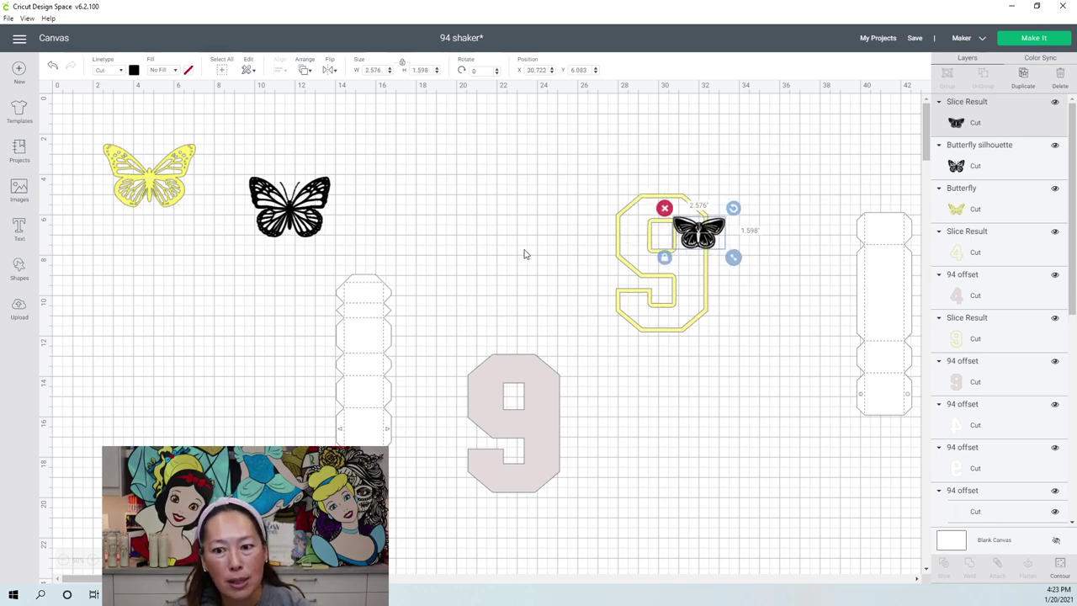
pyautogui.moveTo(693, 239); pyautogui.dragTo(540, 192)
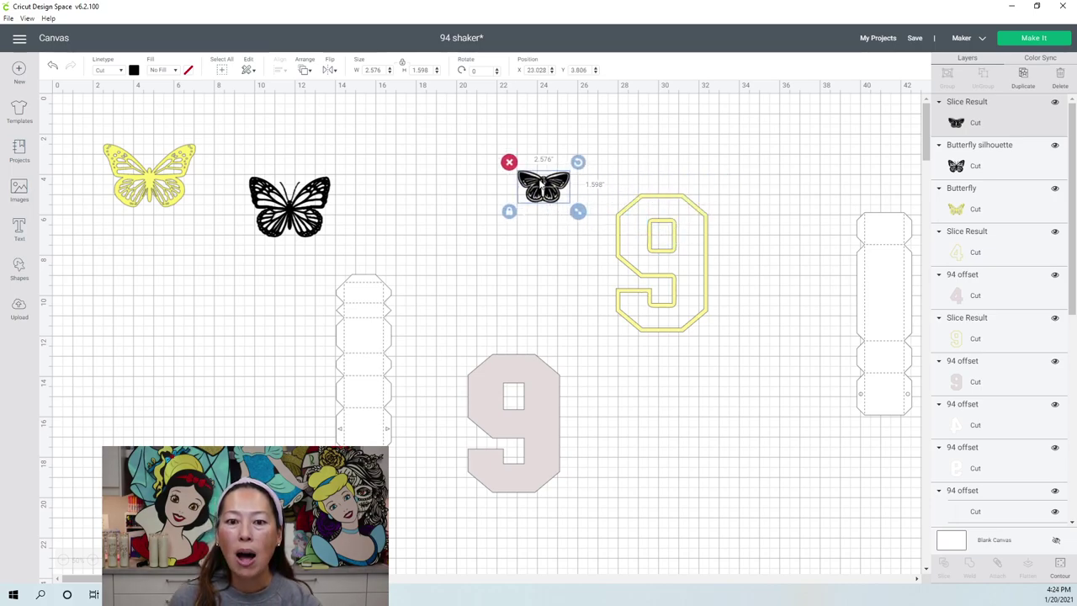
# - Duplicate the shrunken butterfly, hide all contours of the copy, and place this solid silhouette below the original
pyautogui.click(1024, 73)
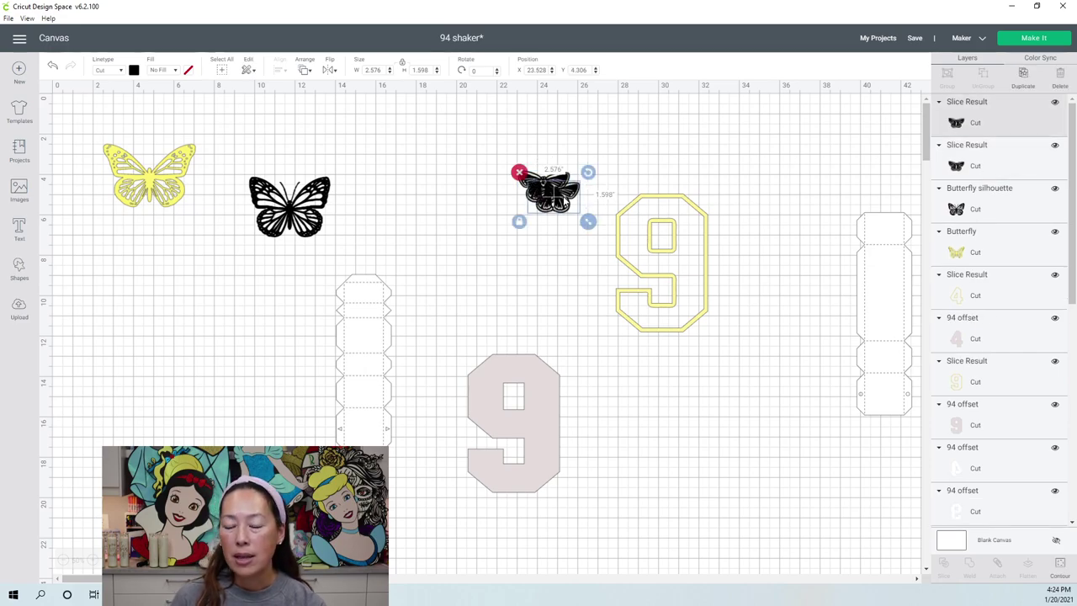
pyautogui.click(1058, 570)
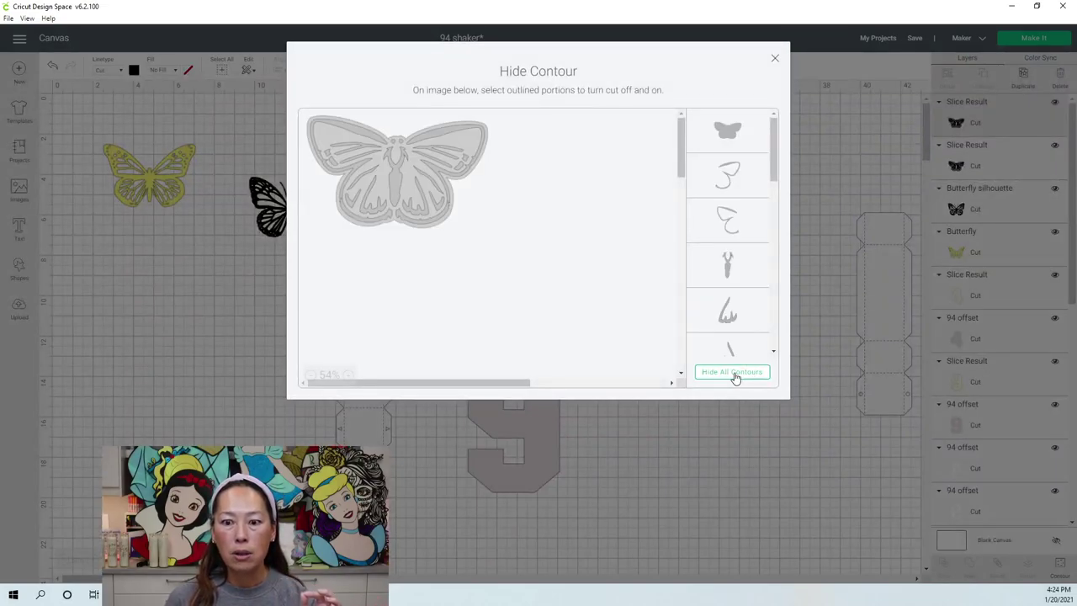
pyautogui.click(732, 372)
pyautogui.click(775, 62)
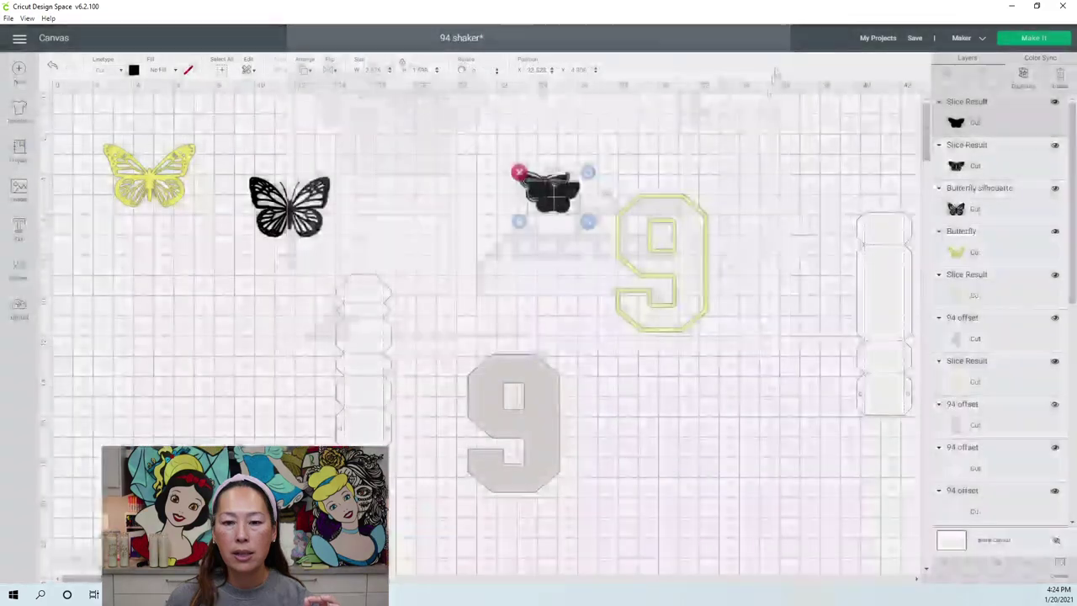
pyautogui.moveTo(562, 198); pyautogui.dragTo(541, 261)
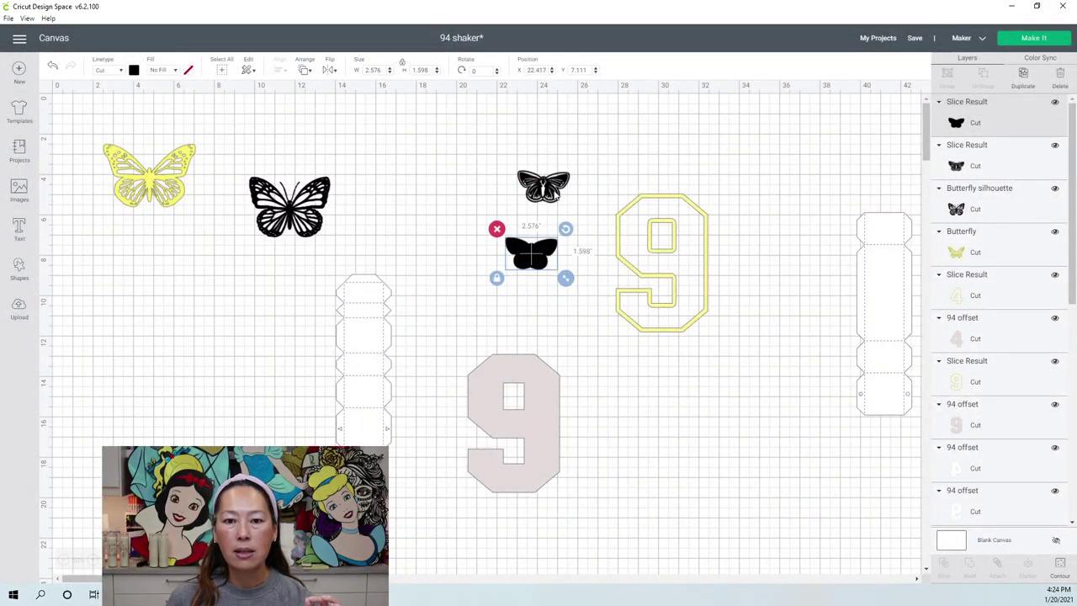
# - Recolor the detailed small butterfly light pink and bring it to the front over the solid silhouette
pyautogui.click(556, 197)
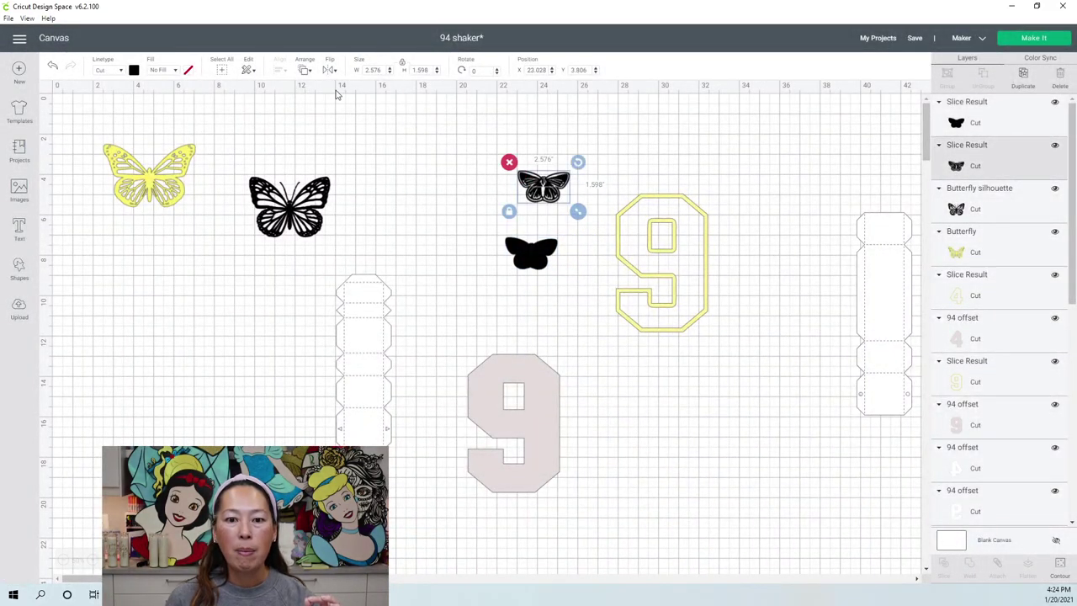
pyautogui.click(133, 71)
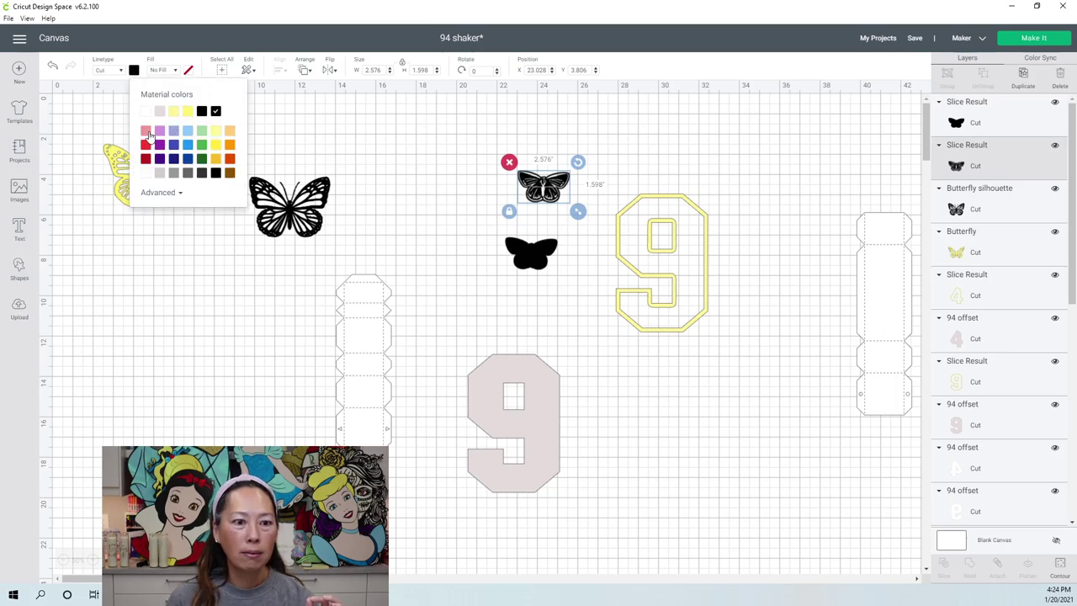
pyautogui.click(145, 132)
pyautogui.moveTo(558, 196); pyautogui.dragTo(549, 267)
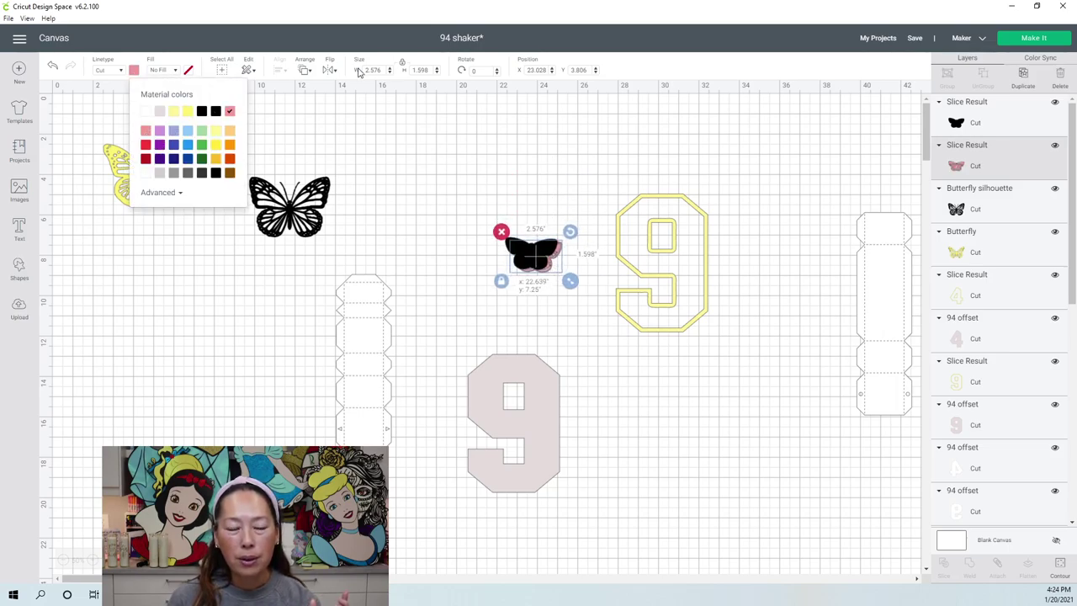
pyautogui.click(305, 74)
pyautogui.click(313, 138)
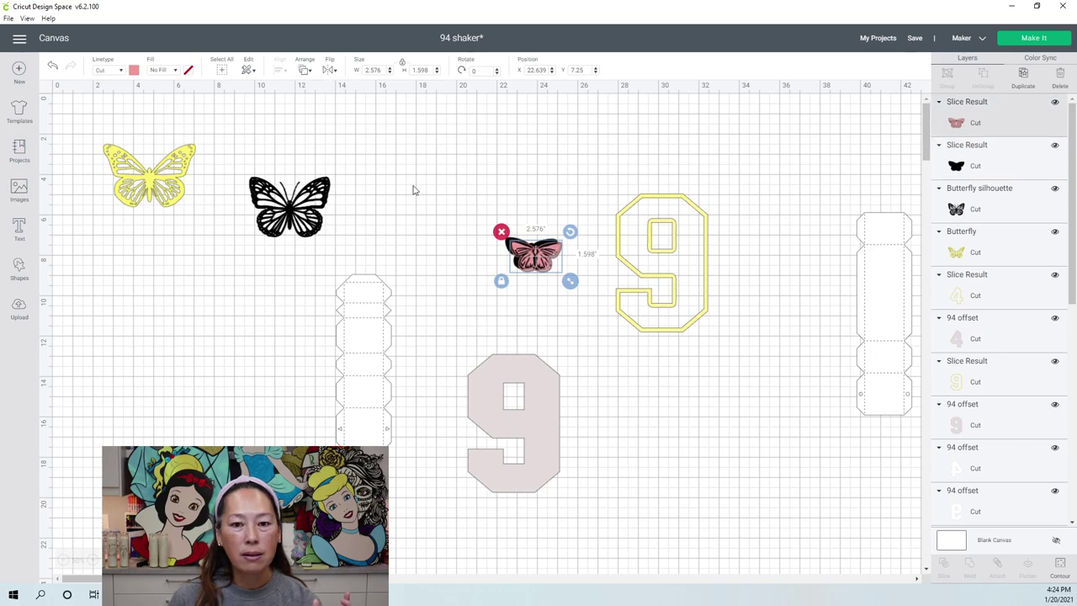
# - Recolor the solid butterfly silhouette white and position the pink detailed butterfly over it
pyautogui.moveTo(533, 262); pyautogui.dragTo(528, 311)
pyautogui.click(532, 247)
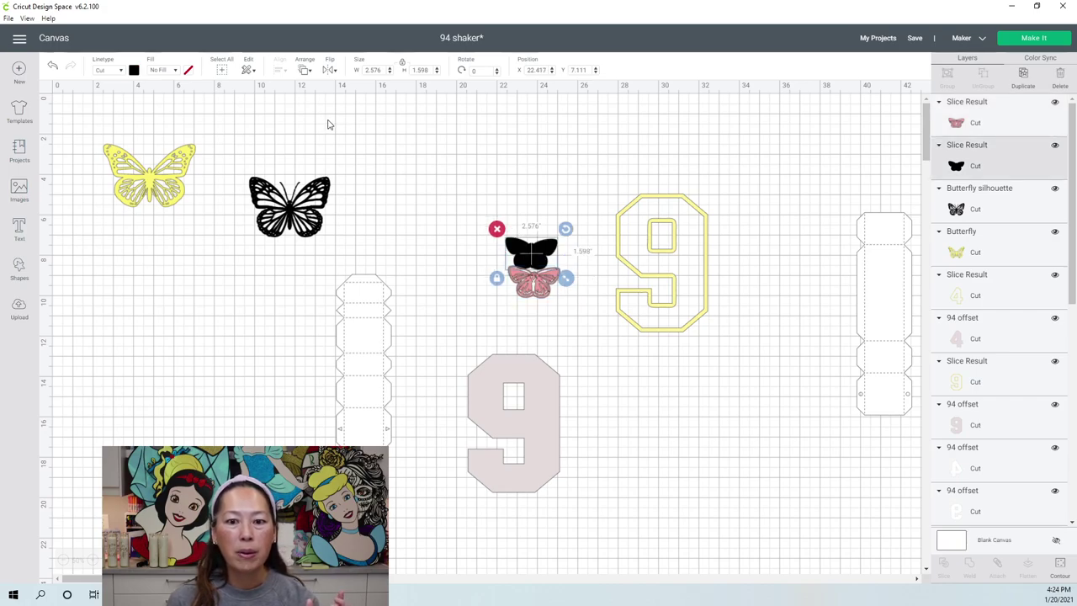
pyautogui.click(134, 71)
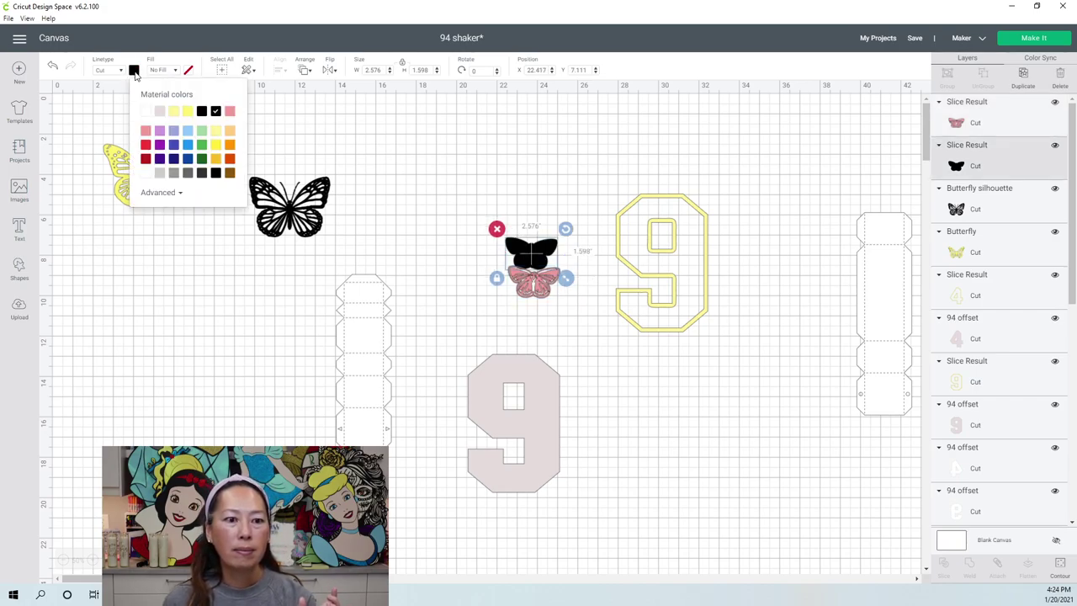
pyautogui.click(145, 112)
pyautogui.moveTo(528, 291); pyautogui.dragTo(549, 241)
pyautogui.click(545, 292)
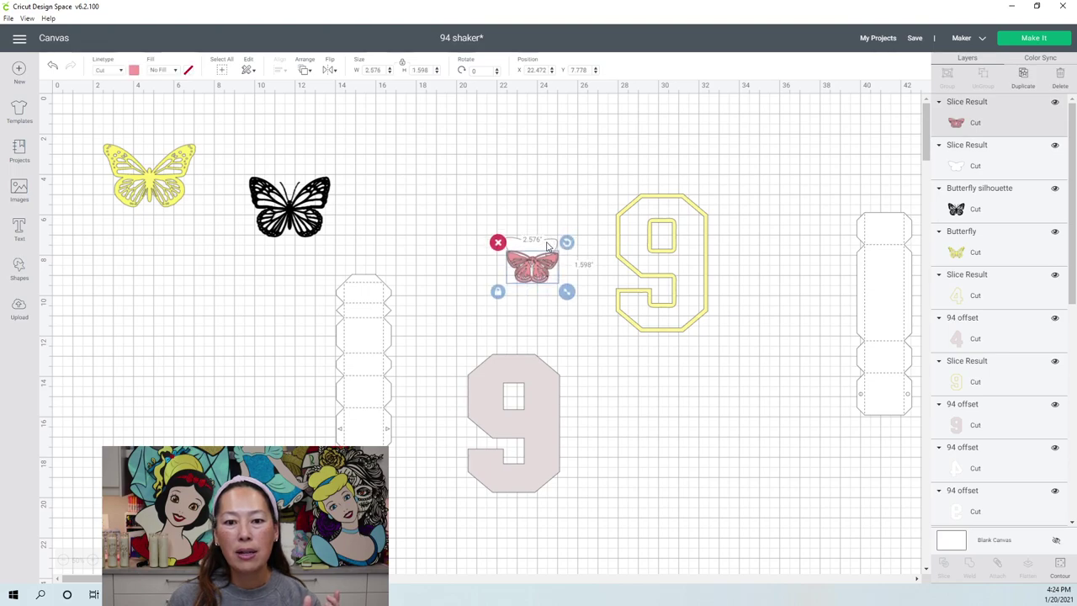
# - Duplicate the white silhouette and the pink butterfly, placing the white copy above and enlarging the pink copy to 2.909 in wide
pyautogui.click(1020, 87)
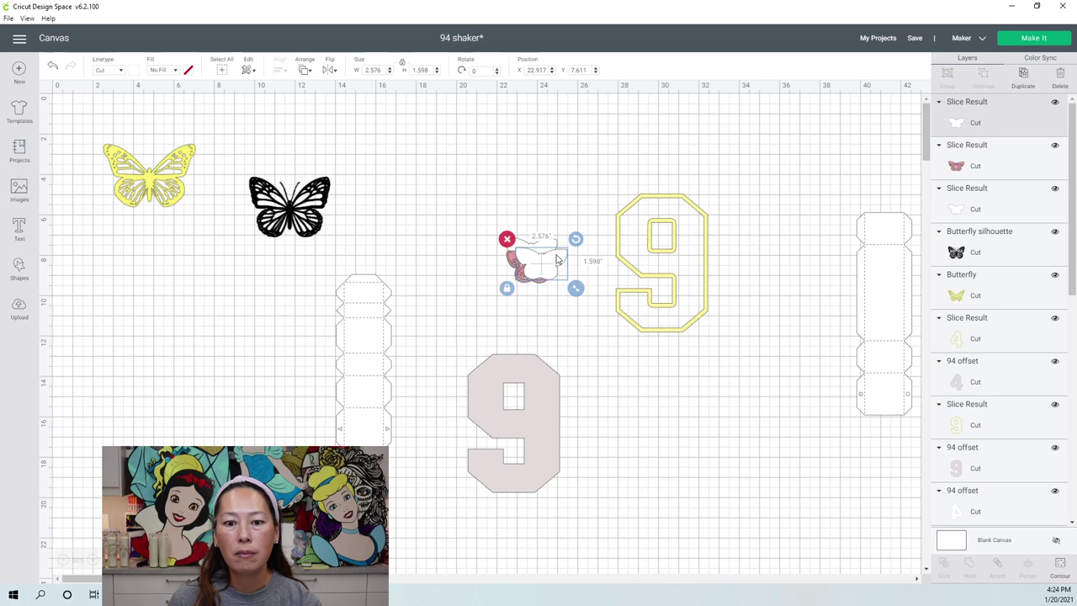
pyautogui.moveTo(558, 243); pyautogui.dragTo(560, 180)
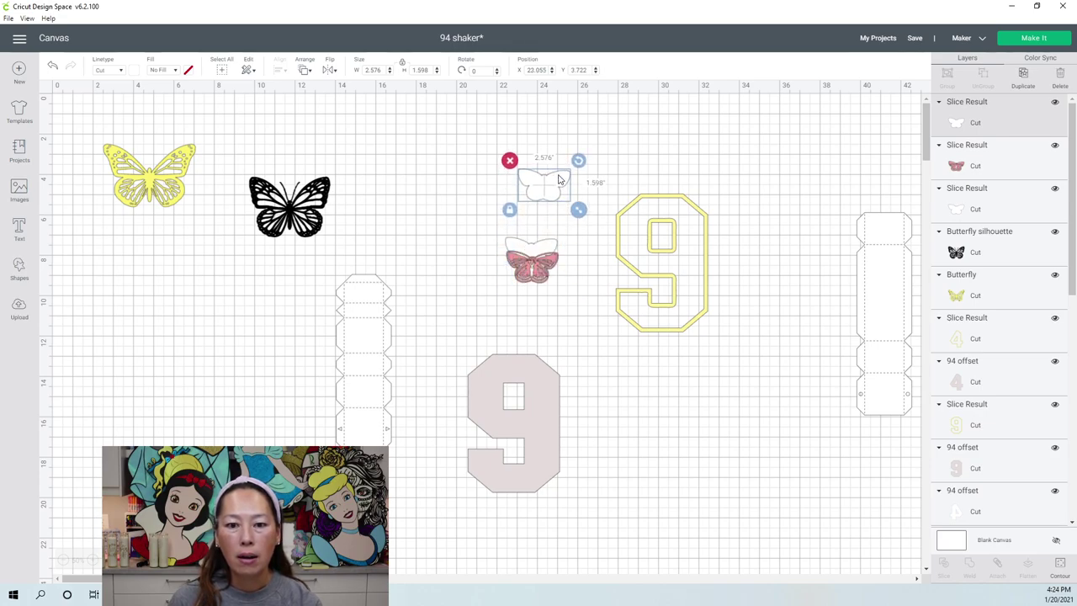
pyautogui.click(549, 268)
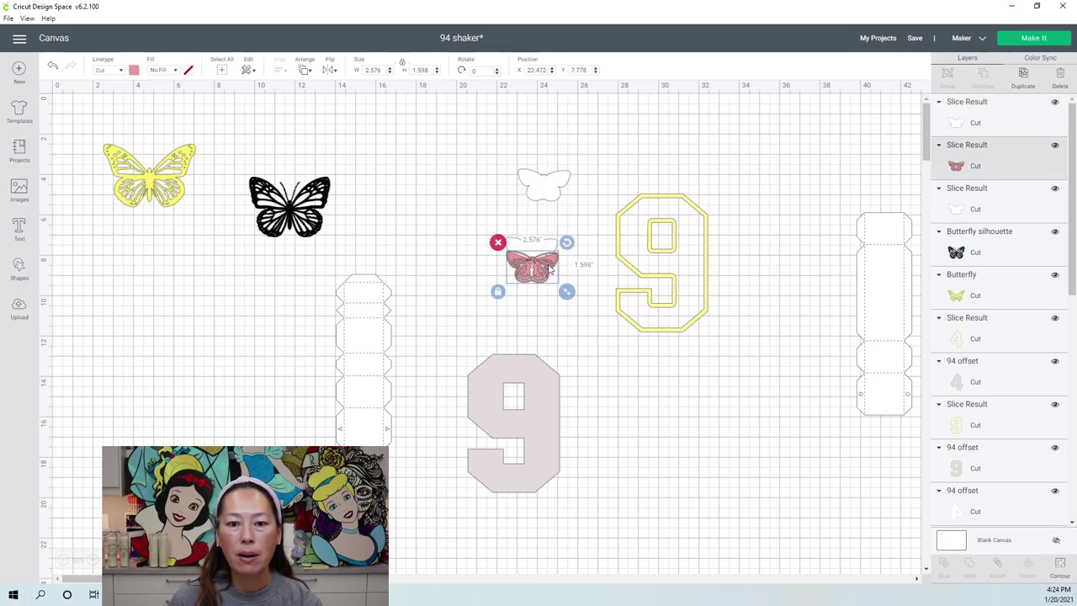
pyautogui.click(1023, 74)
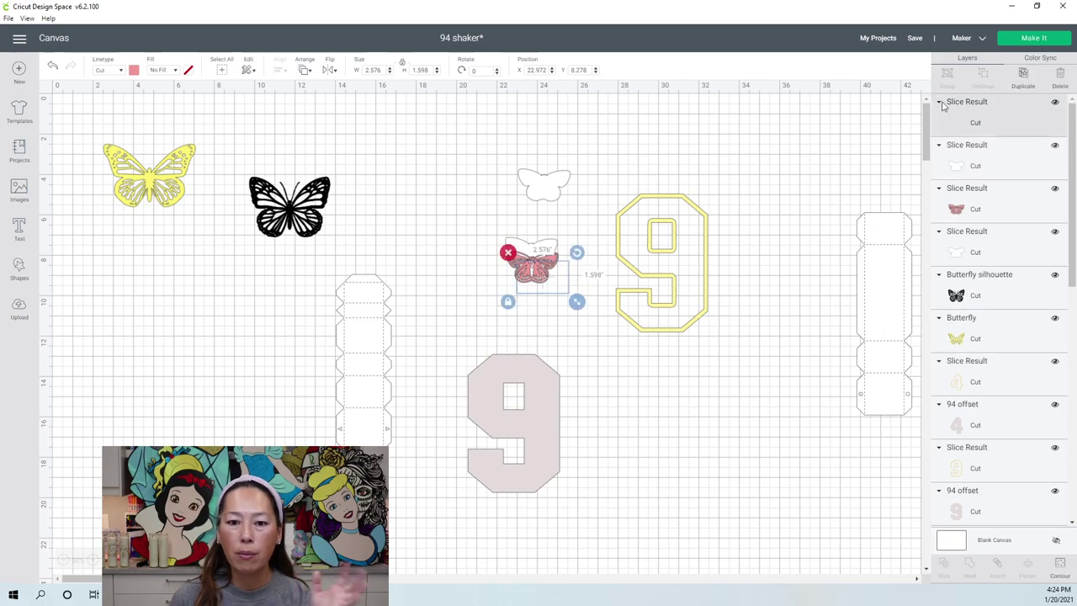
pyautogui.moveTo(577, 302); pyautogui.dragTo(587, 310)
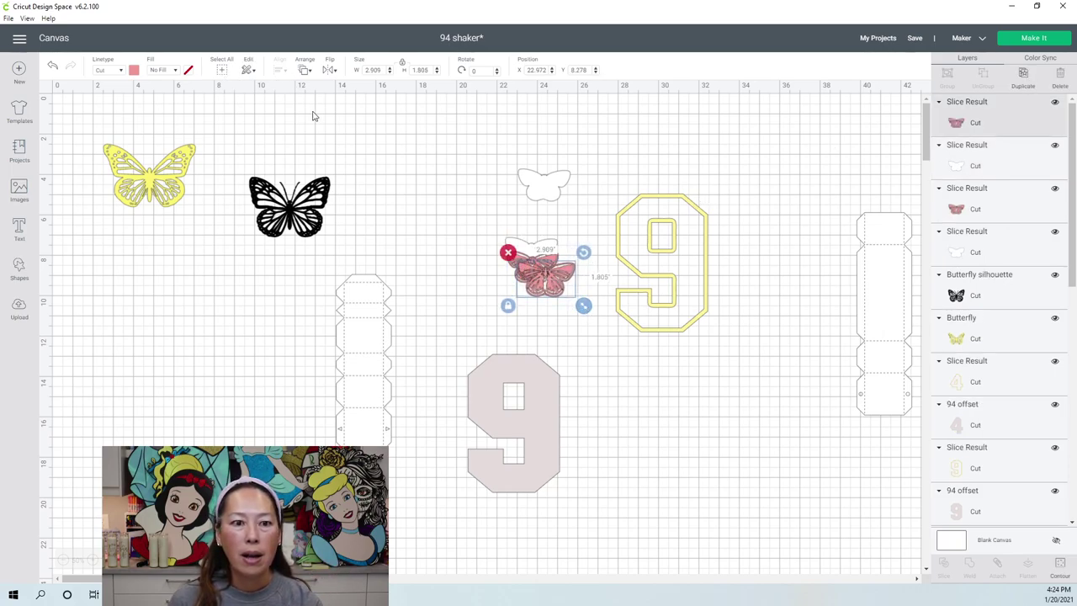
# - Recolor the enlarged butterfly copy light purple and place it as the back layer behind the pink and white butterflies
pyautogui.click(134, 70)
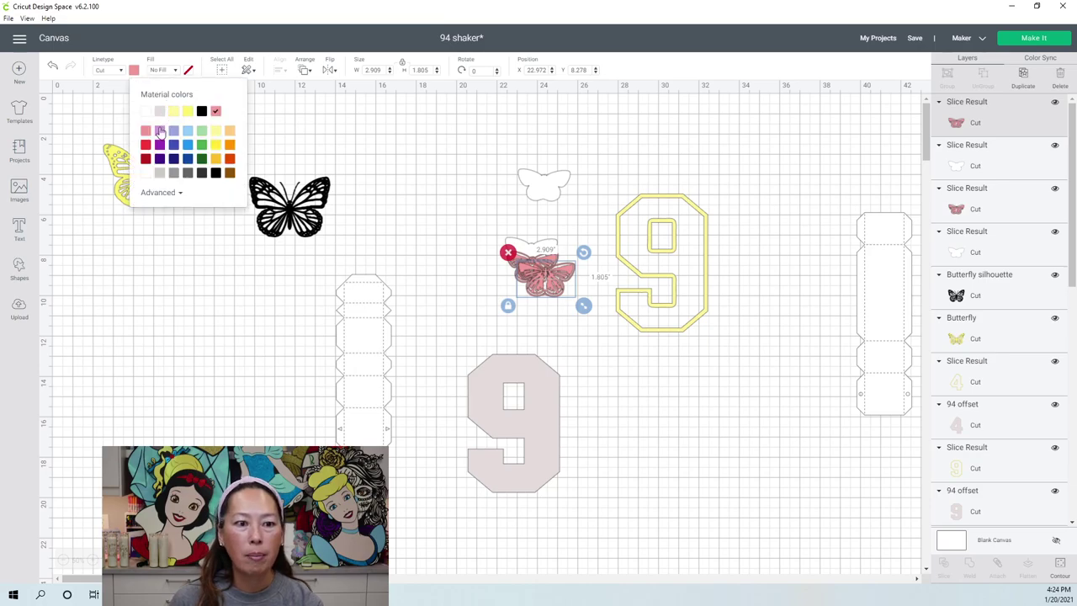
pyautogui.click(160, 131)
pyautogui.click(305, 77)
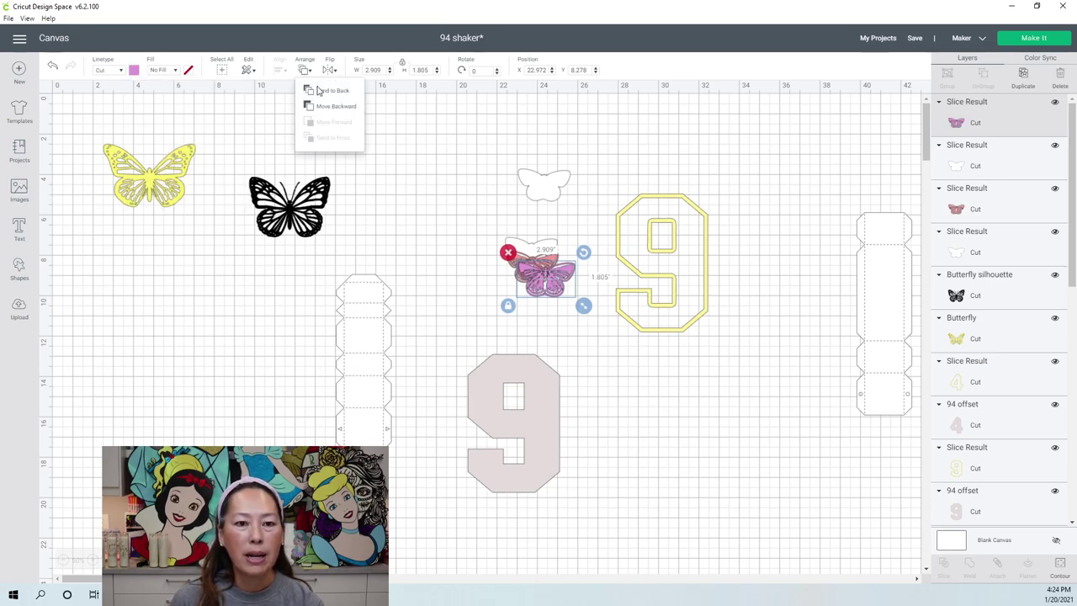
pyautogui.click(323, 100)
pyautogui.click(553, 286)
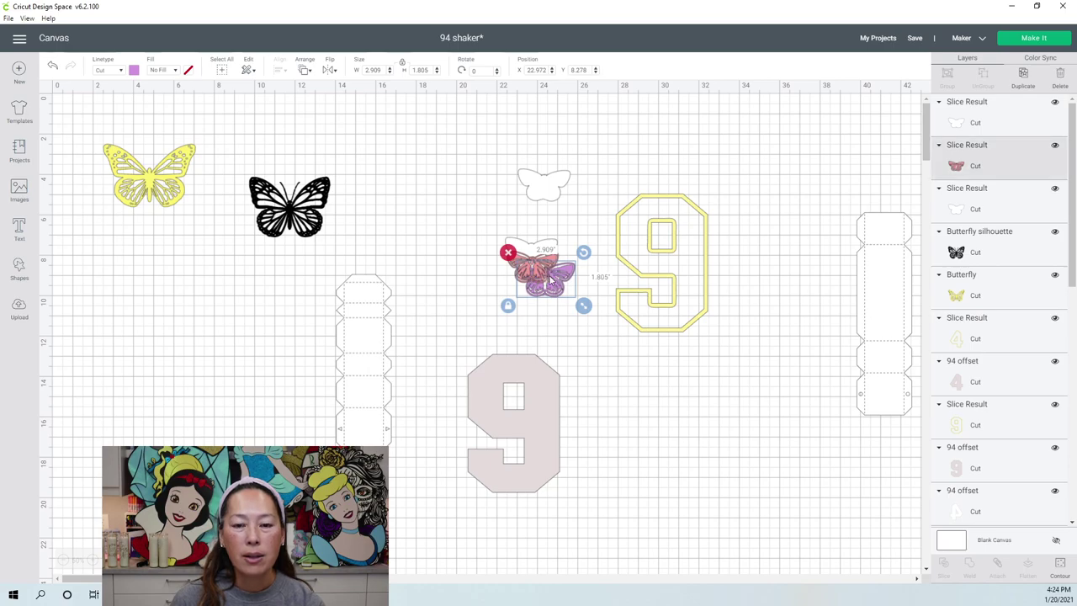
pyautogui.moveTo(569, 290); pyautogui.dragTo(551, 268)
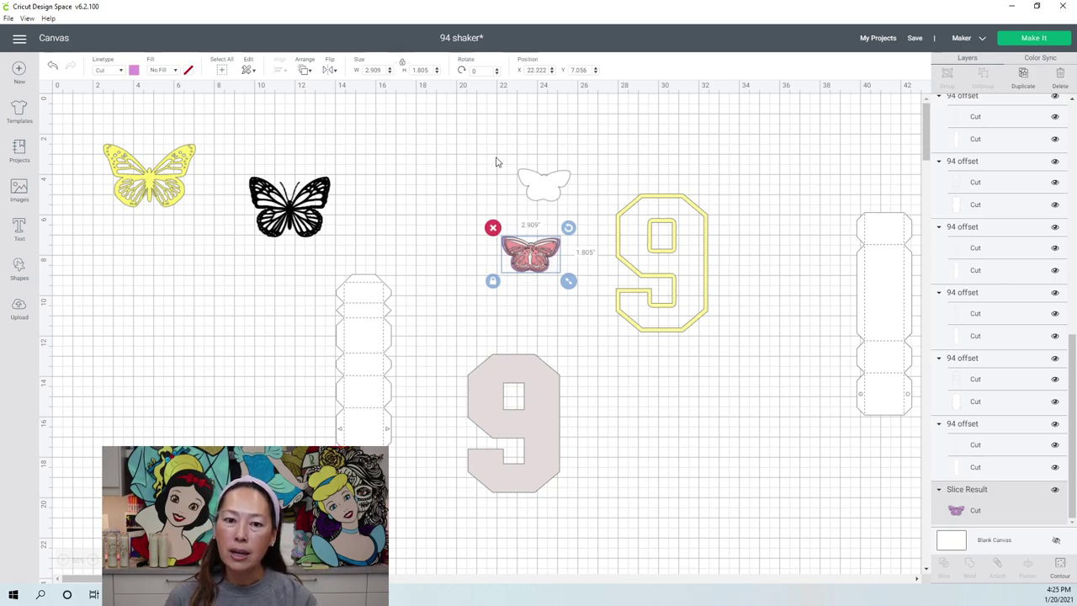
# - Delete the spare white silhouette and group the pink, white and purple butterfly layers
pyautogui.moveTo(497, 160); pyautogui.dragTo(568, 203)
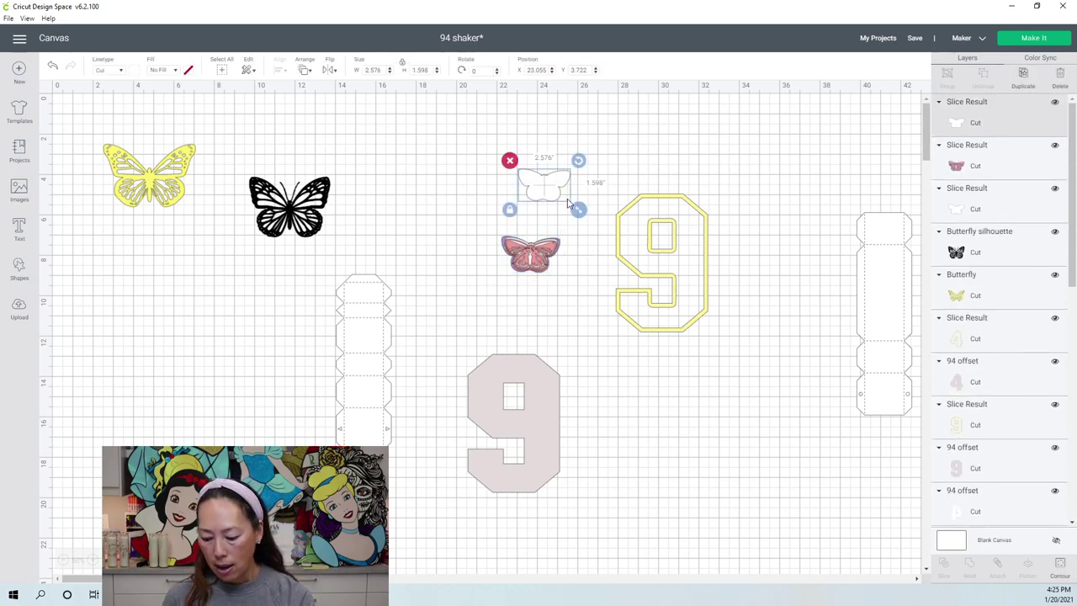
pyautogui.press('Delete')
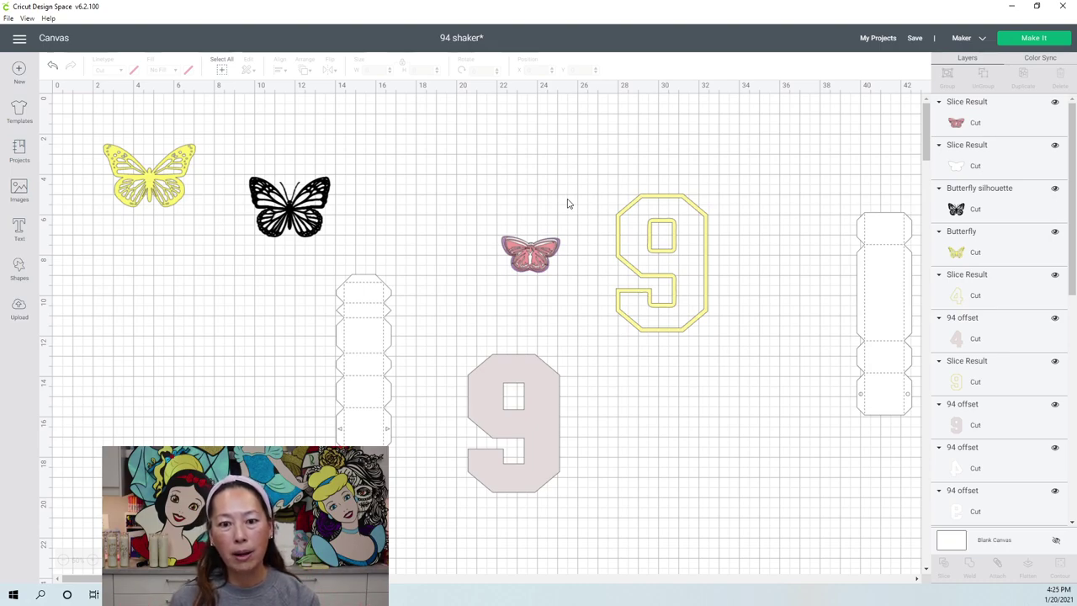
pyautogui.moveTo(472, 215); pyautogui.dragTo(536, 284)
pyautogui.click(950, 77)
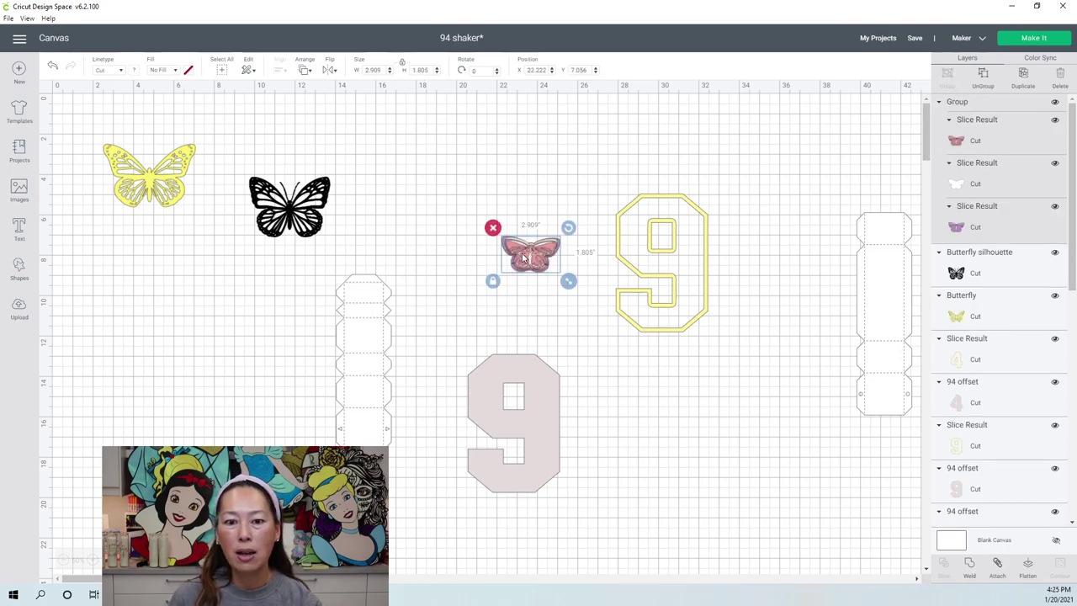
# - Move the grouped layered butterfly onto the upper corner of the yellow outlined 9 and shrink it slightly
pyautogui.moveTo(519, 259); pyautogui.dragTo(685, 206)
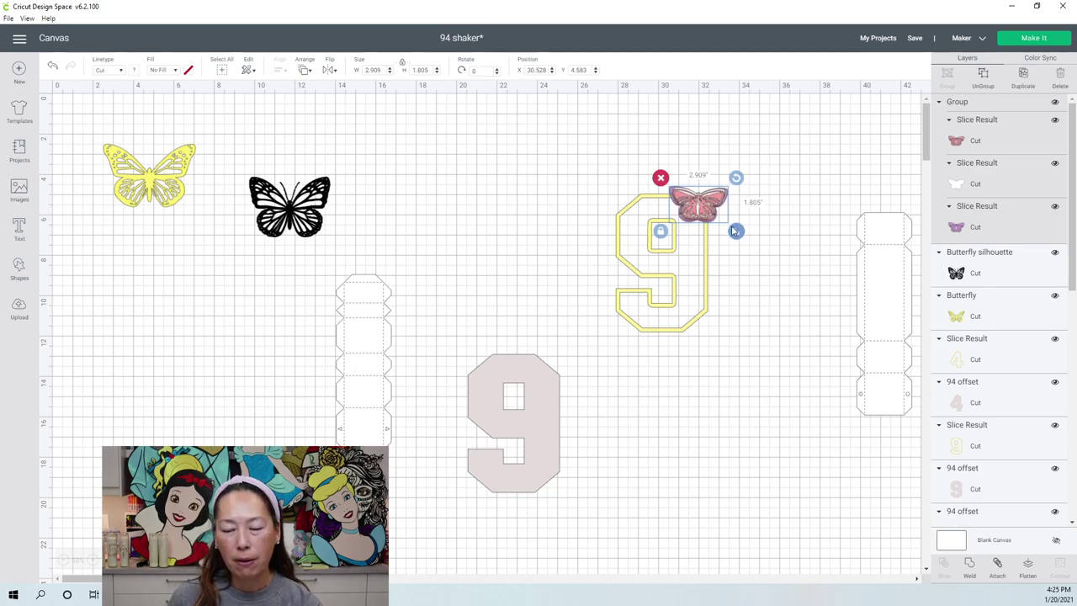
pyautogui.moveTo(736, 232); pyautogui.dragTo(716, 208)
pyautogui.click(390, 159)
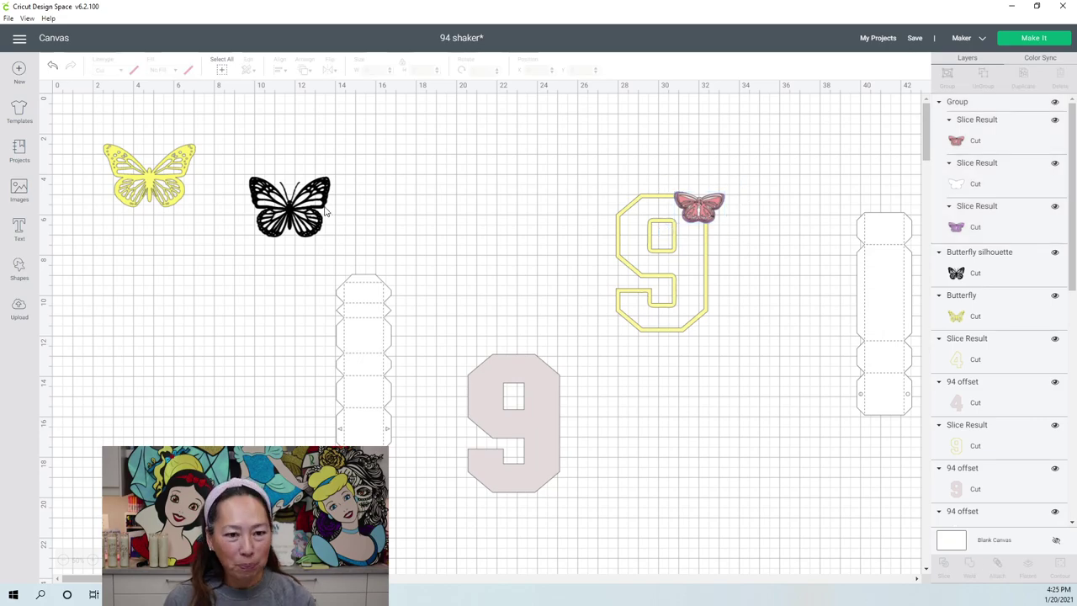
# - Move the yellow butterfly into open space, enlarge it to 9.518 in wide and hide the small cutouts along its wing edges
pyautogui.click(167, 190)
pyautogui.moveTo(167, 190); pyautogui.dragTo(418, 154)
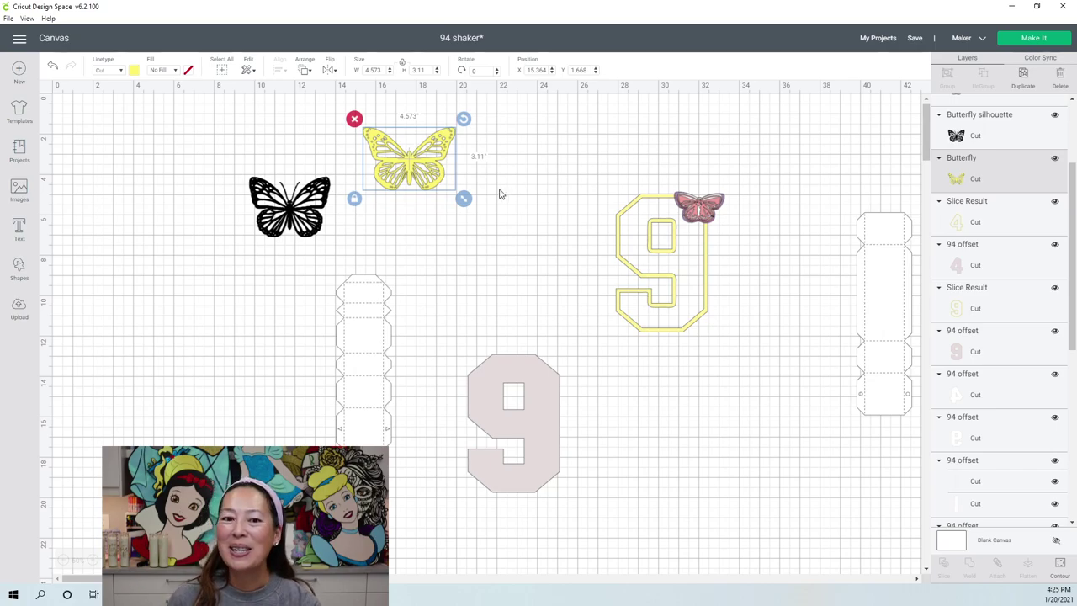
pyautogui.moveTo(464, 199); pyautogui.dragTo(562, 265)
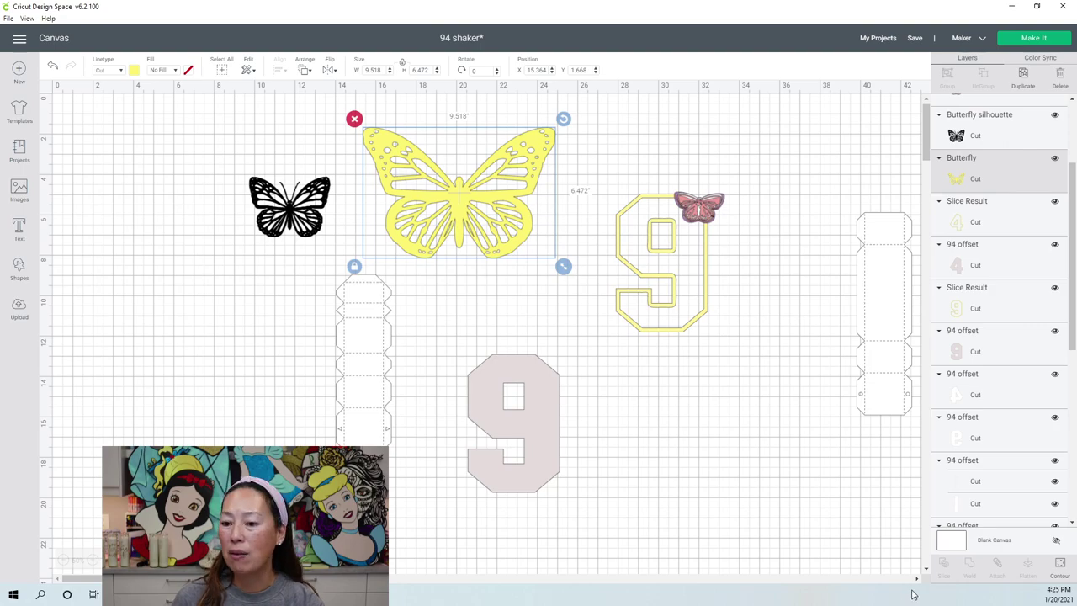
pyautogui.click(1060, 570)
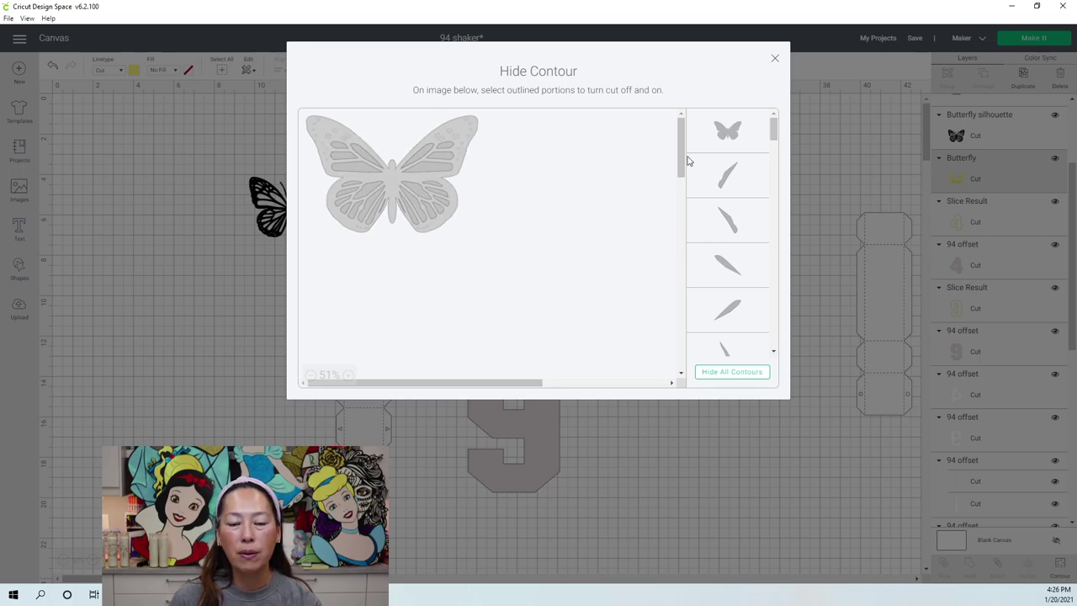
pyautogui.click(775, 60)
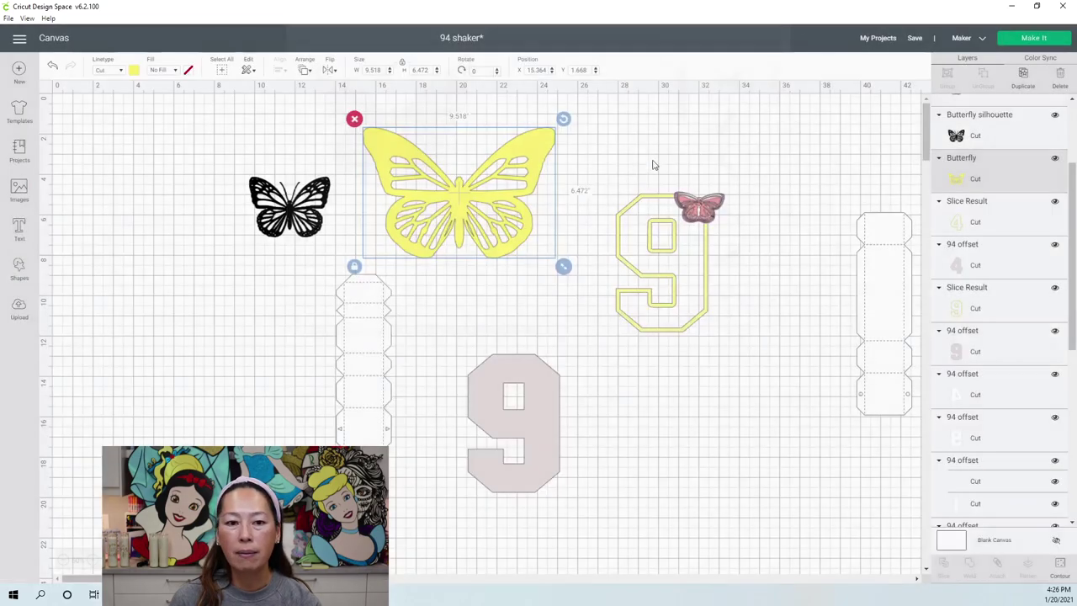
# - Shrink the yellow butterfly to 6.268 in wide, then duplicate it and place the copy beside it at 7.74 in wide
pyautogui.moveTo(546, 260); pyautogui.dragTo(484, 215)
pyautogui.hotkey('ctrl', 'd')
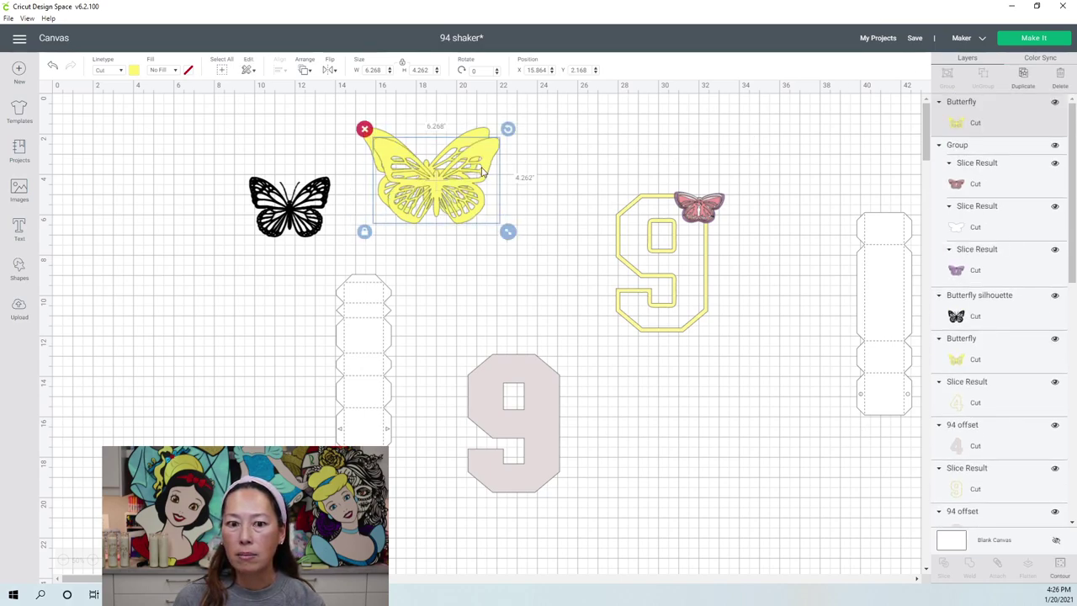
pyautogui.moveTo(498, 169); pyautogui.dragTo(645, 260)
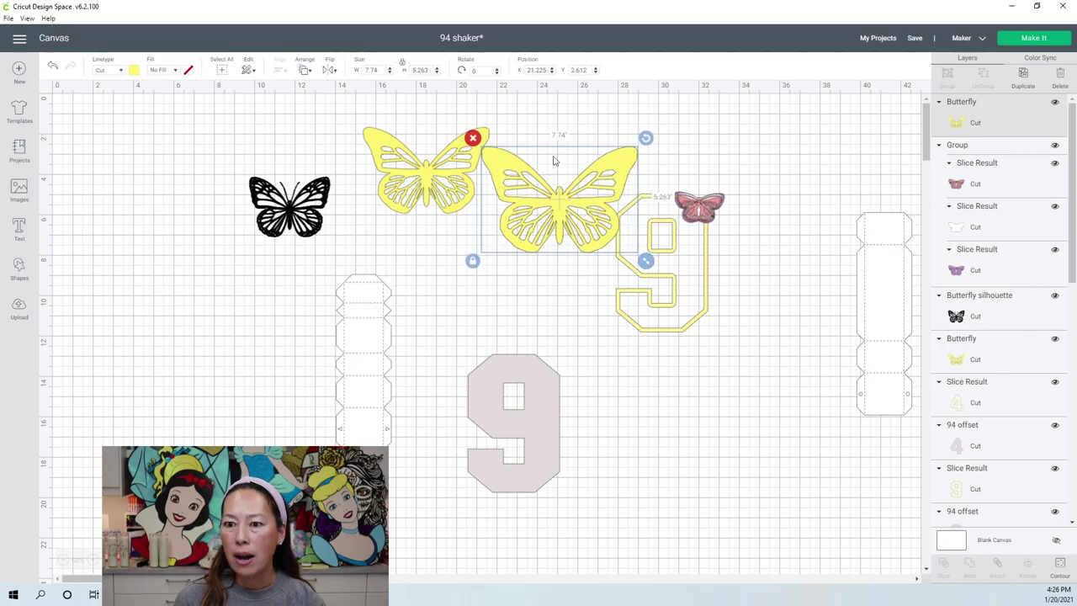
# - Duplicate the 6.268 in yellow butterfly and hide all contours on the copy to make it solid
pyautogui.click(961, 338)
pyautogui.scroll(-3, 993, 294)
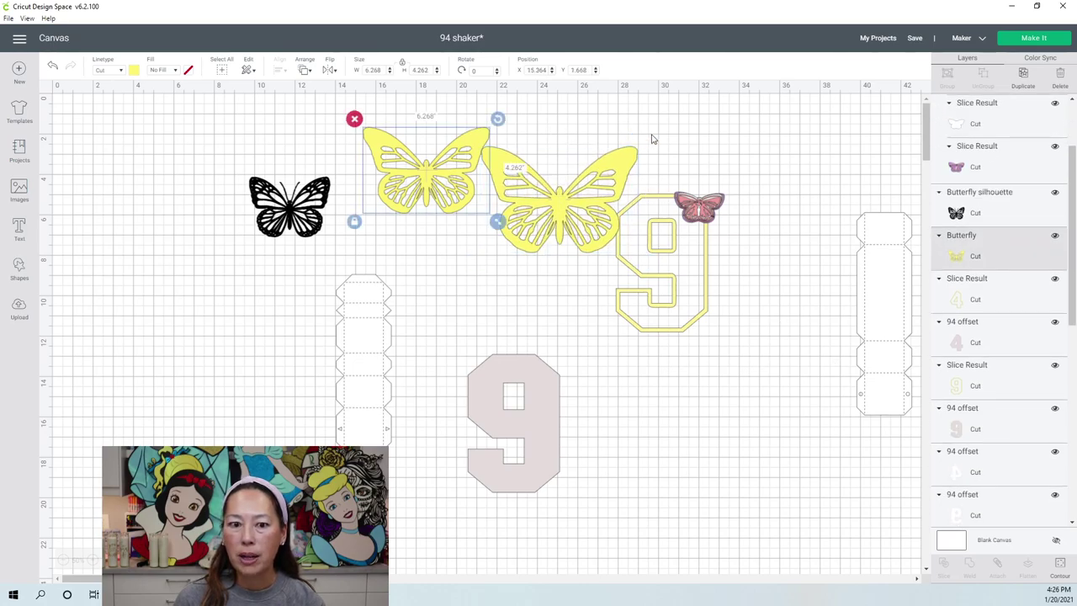
pyautogui.click(1021, 77)
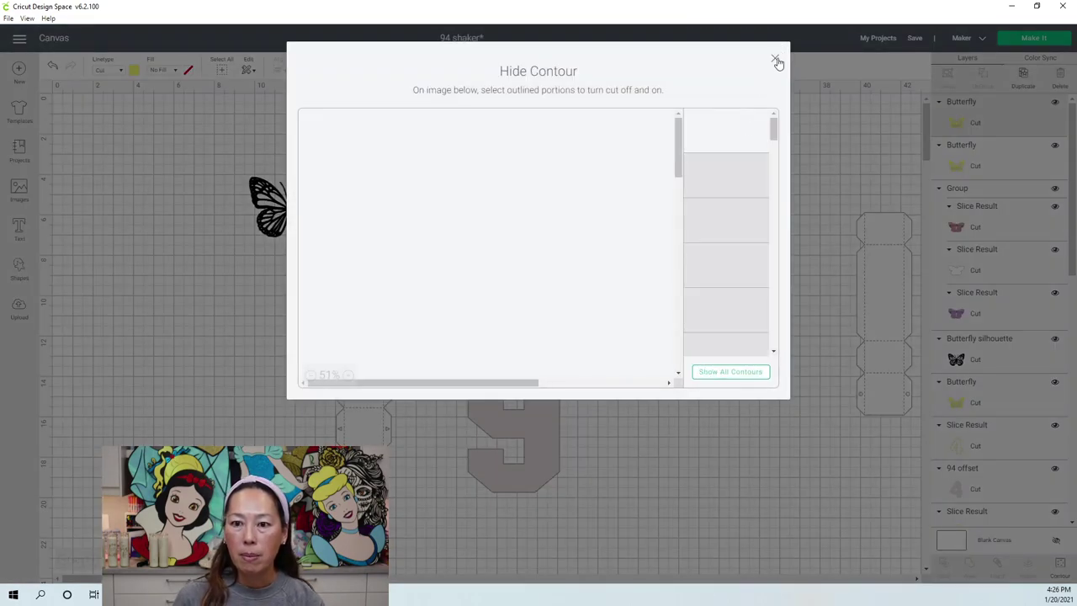
pyautogui.click(776, 61)
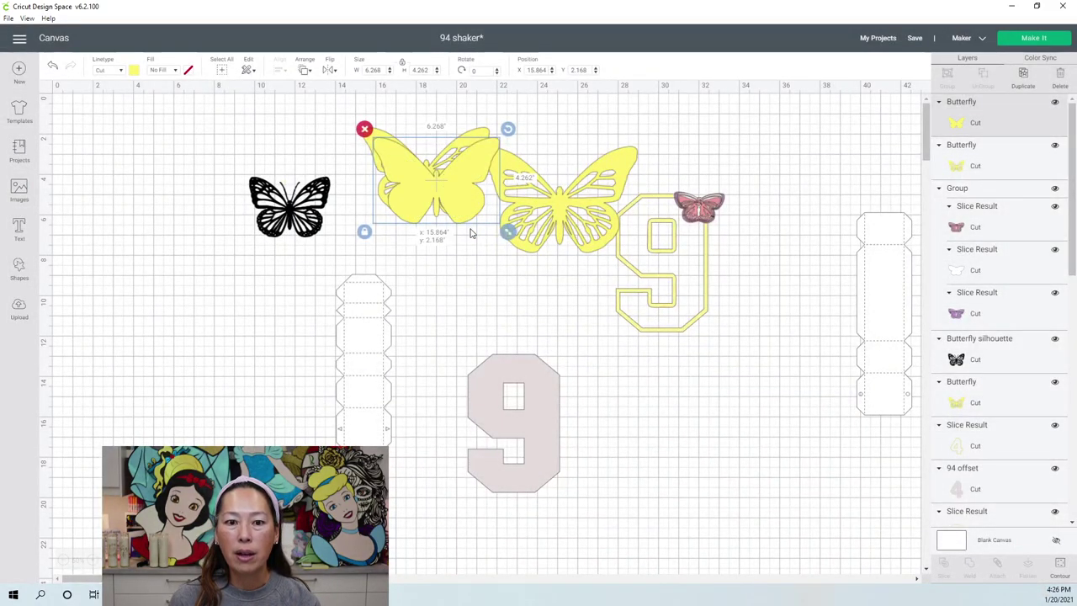
# - Move the solid yellow butterfly one layer backward and shift it away from the detailed butterfly beneath it
pyautogui.moveTo(457, 217); pyautogui.dragTo(451, 230)
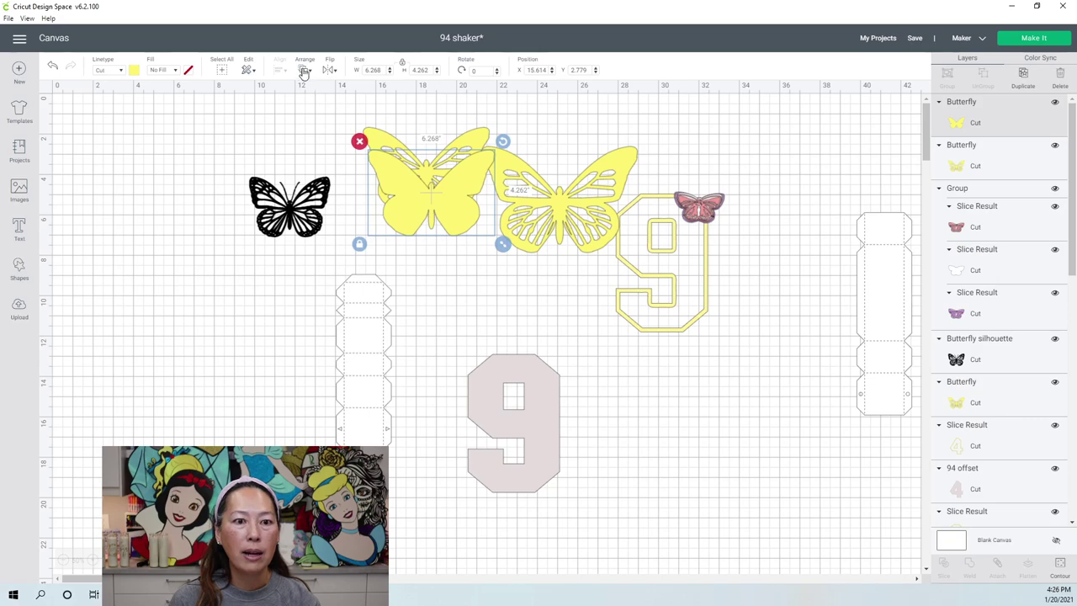
pyautogui.click(305, 73)
pyautogui.click(316, 108)
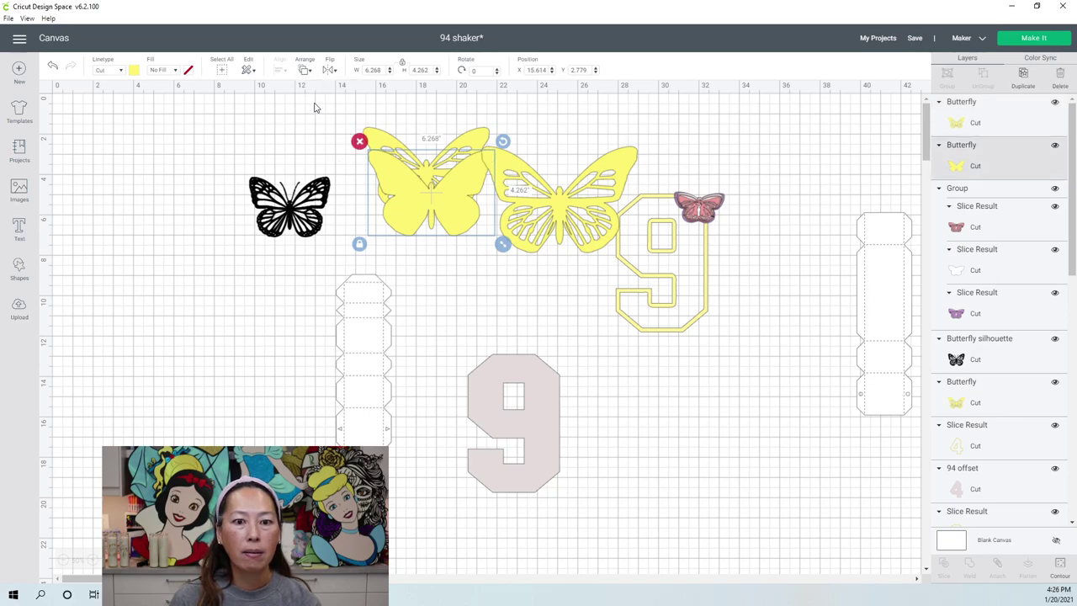
pyautogui.moveTo(439, 232); pyautogui.dragTo(377, 215)
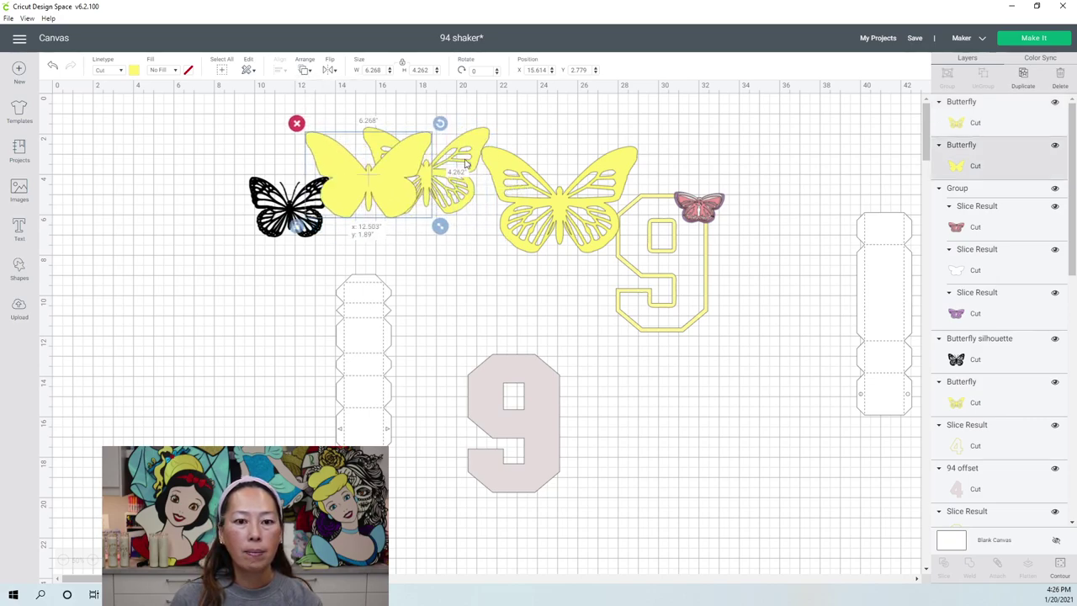
# - Bring the smaller detailed yellow butterfly to the front over the solid one and stack the 7.74 in butterfly with them
pyautogui.click(479, 137)
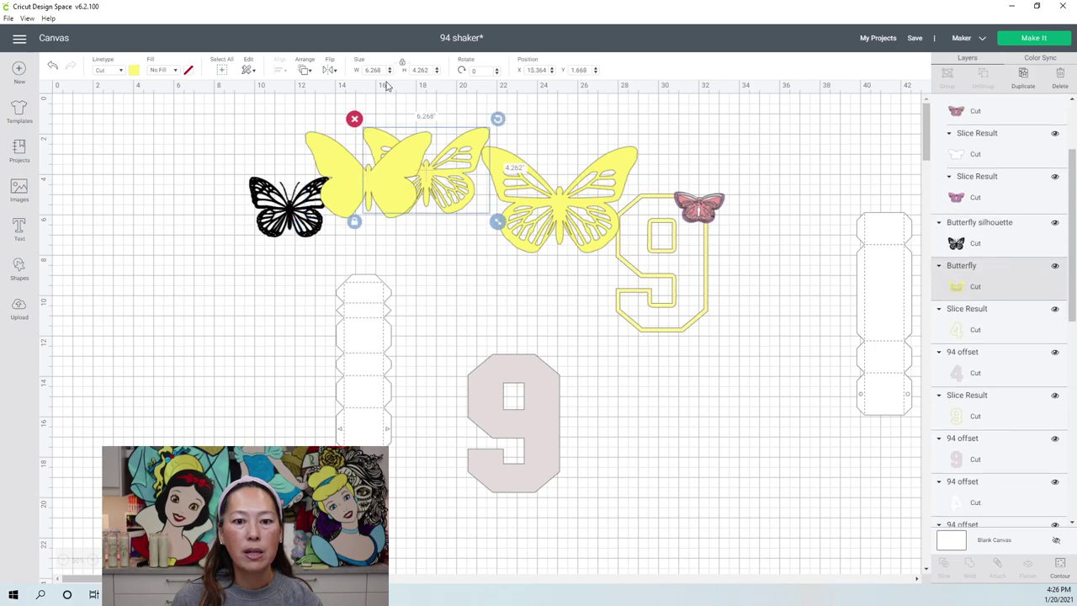
pyautogui.click(308, 72)
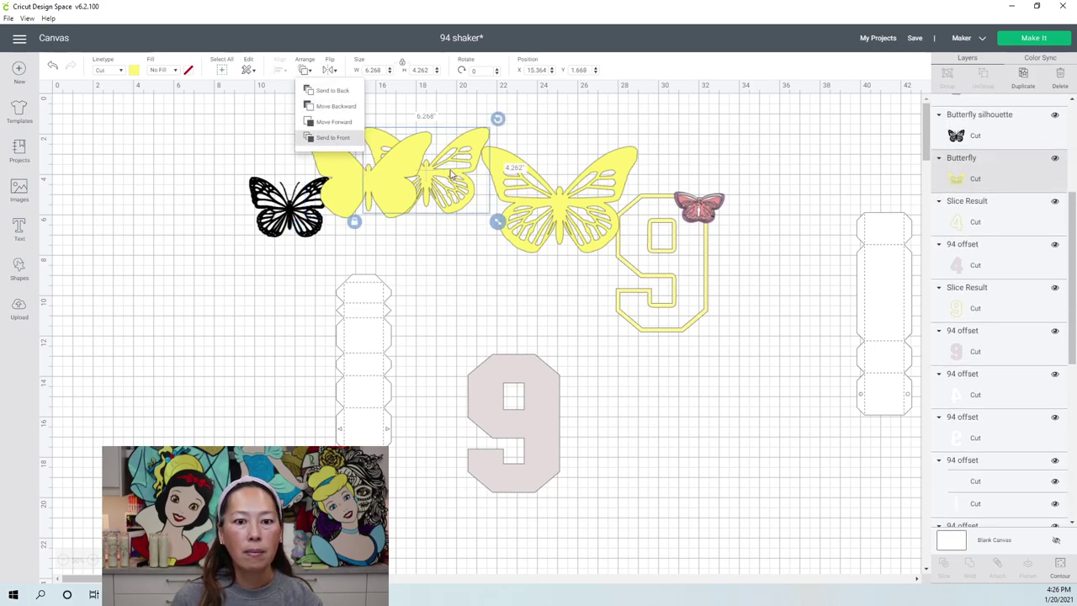
pyautogui.click(330, 138)
pyautogui.moveTo(453, 175); pyautogui.dragTo(393, 181)
pyautogui.moveTo(530, 192); pyautogui.dragTo(343, 165)
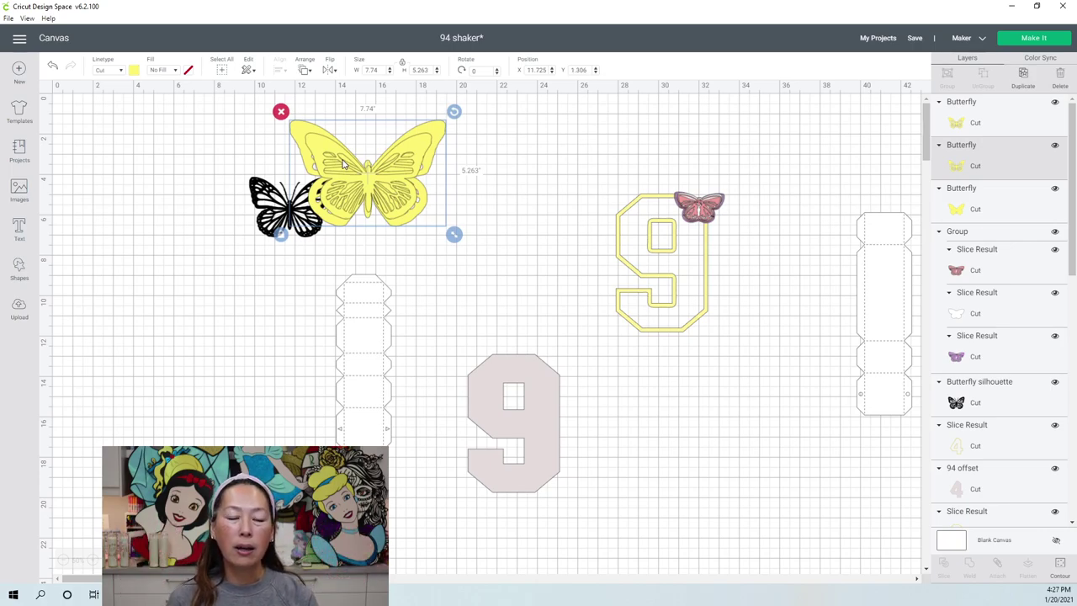
# - Shrink the three stacked yellow butterflies together to 3.071 in wide on the outlined 9, and move the black butterfly closer to the number
pyautogui.click(250, 131)
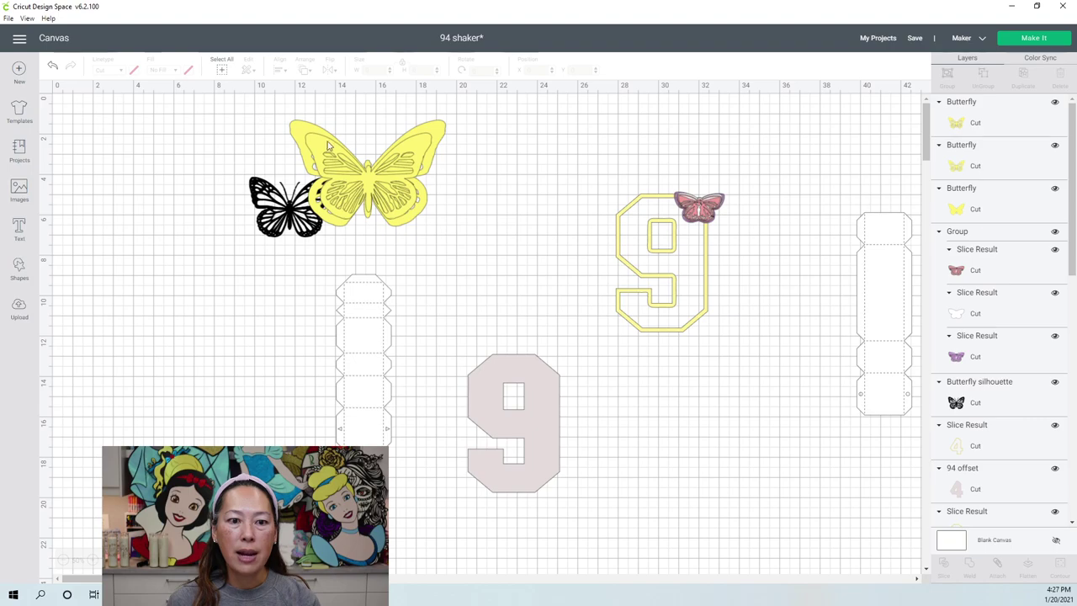
pyautogui.moveTo(251, 115); pyautogui.dragTo(330, 149)
pyautogui.moveTo(414, 174); pyautogui.dragTo(712, 322)
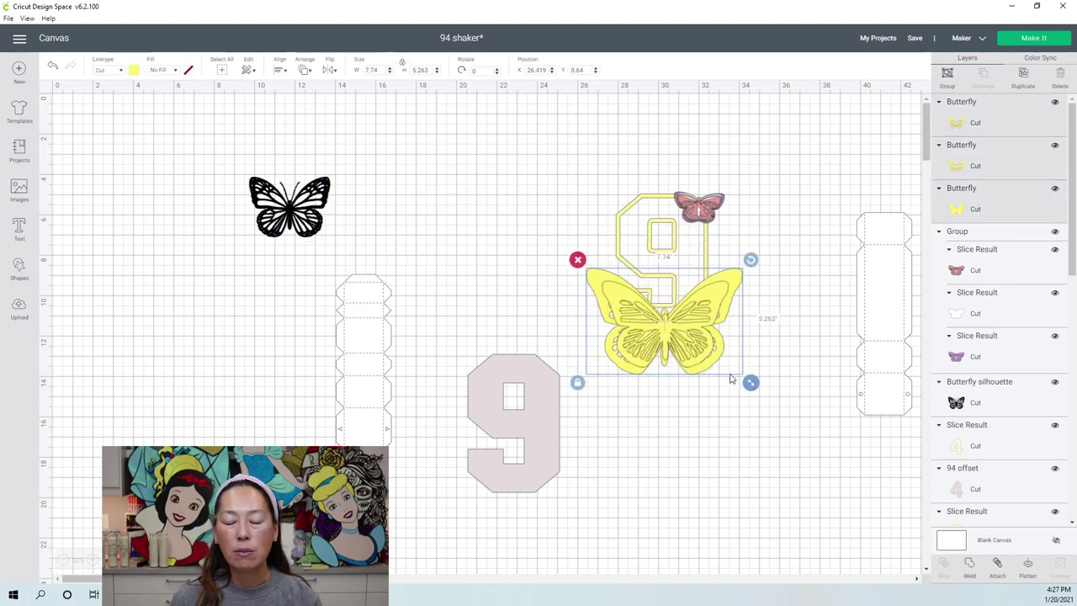
pyautogui.moveTo(751, 383); pyautogui.dragTo(727, 219)
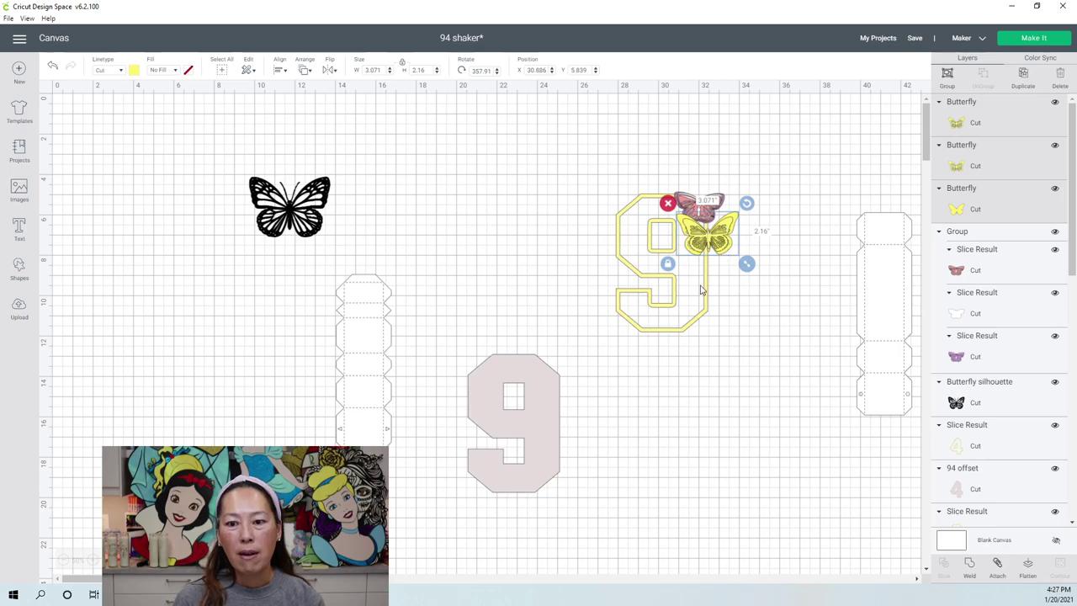
pyautogui.click(294, 207)
pyautogui.moveTo(295, 206); pyautogui.dragTo(545, 204)
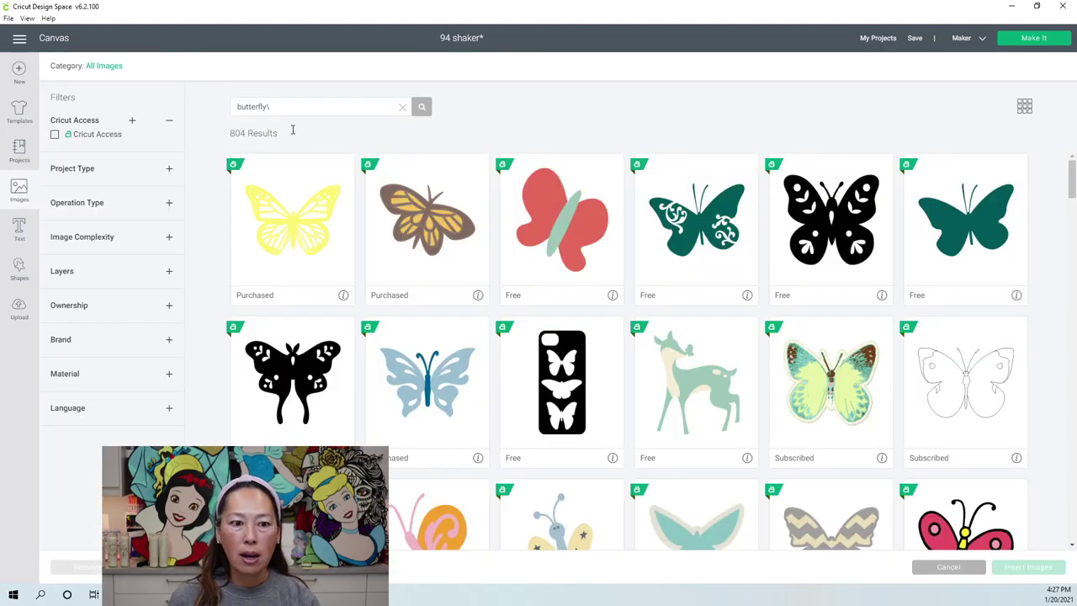
# - Search the image library for "rolled flower" and select the red scalloped rolled flower with the green leaf sprig
pyautogui.doubleClick(236, 102)
pyautogui.write('ro')
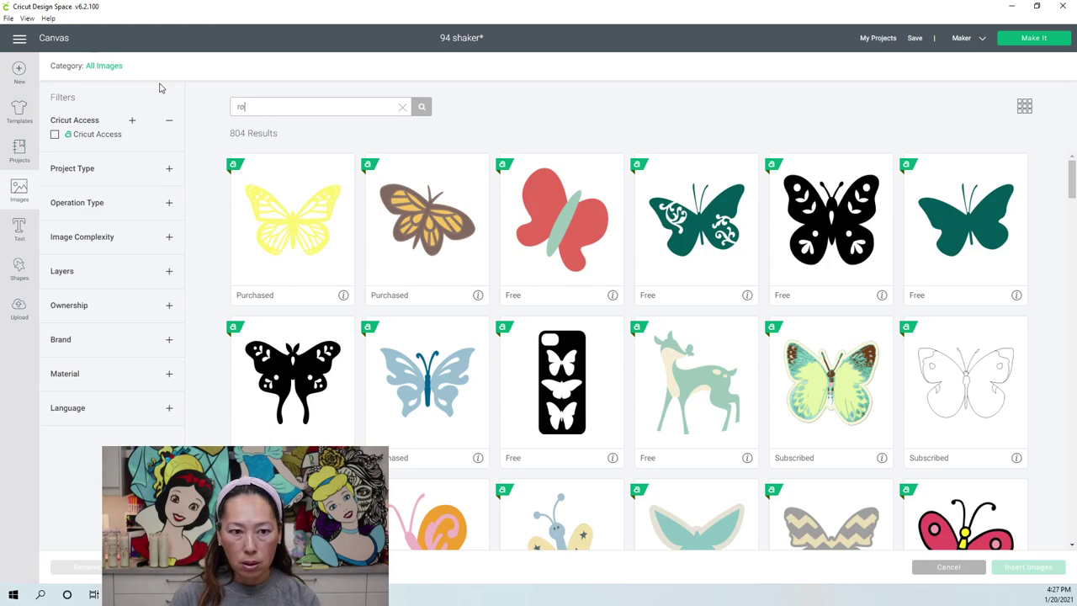
pyautogui.write('lled flower')
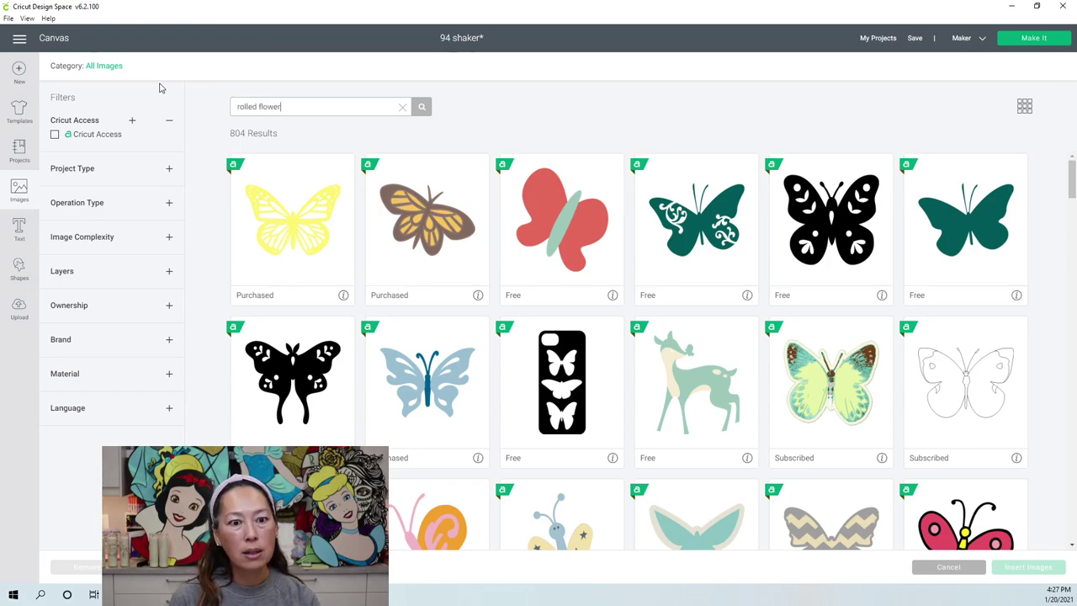
pyautogui.press('Return')
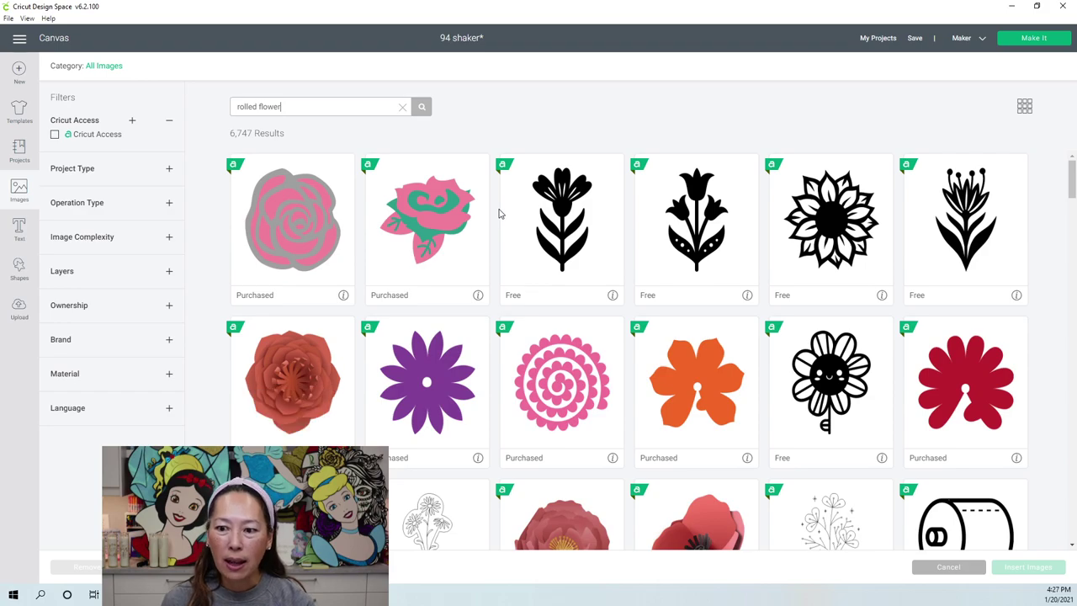
pyautogui.scroll(-2, 499, 214)
pyautogui.scroll(-2, 499, 213)
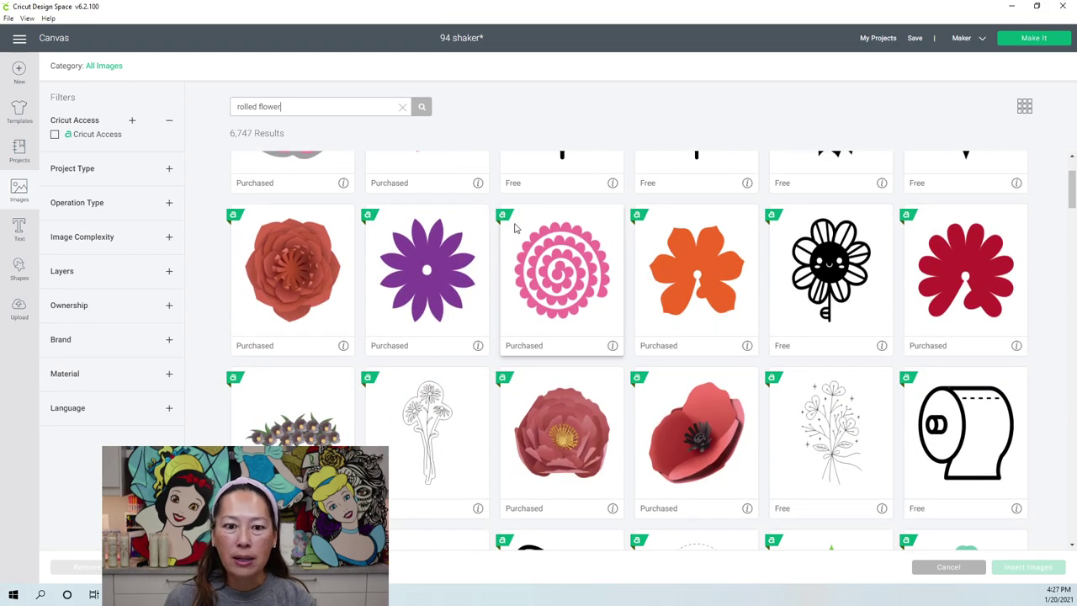
pyautogui.scroll(-5, 548, 242)
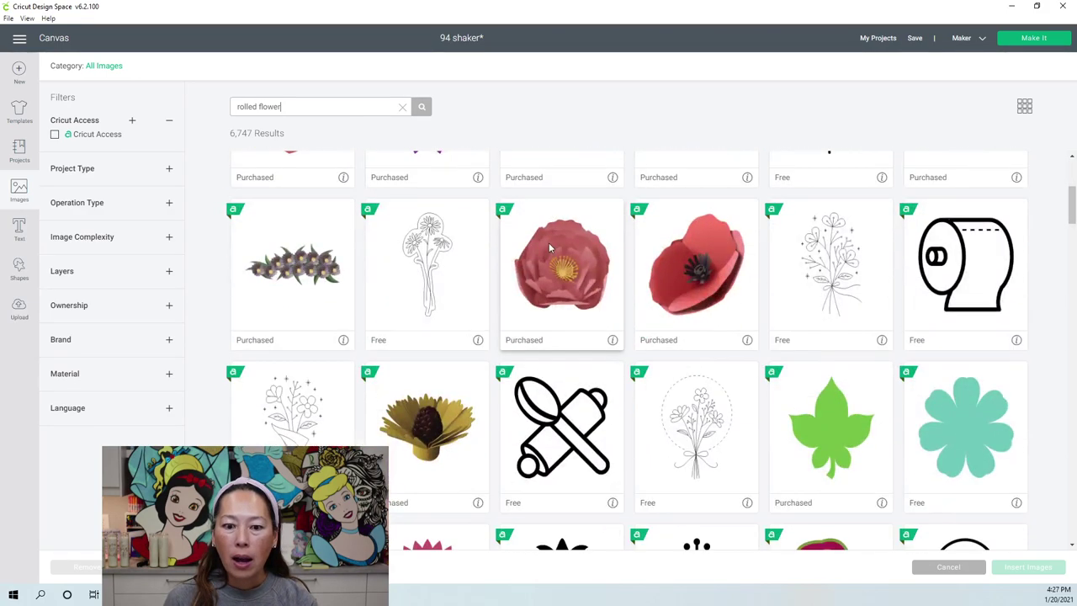
pyautogui.scroll(-6, 548, 242)
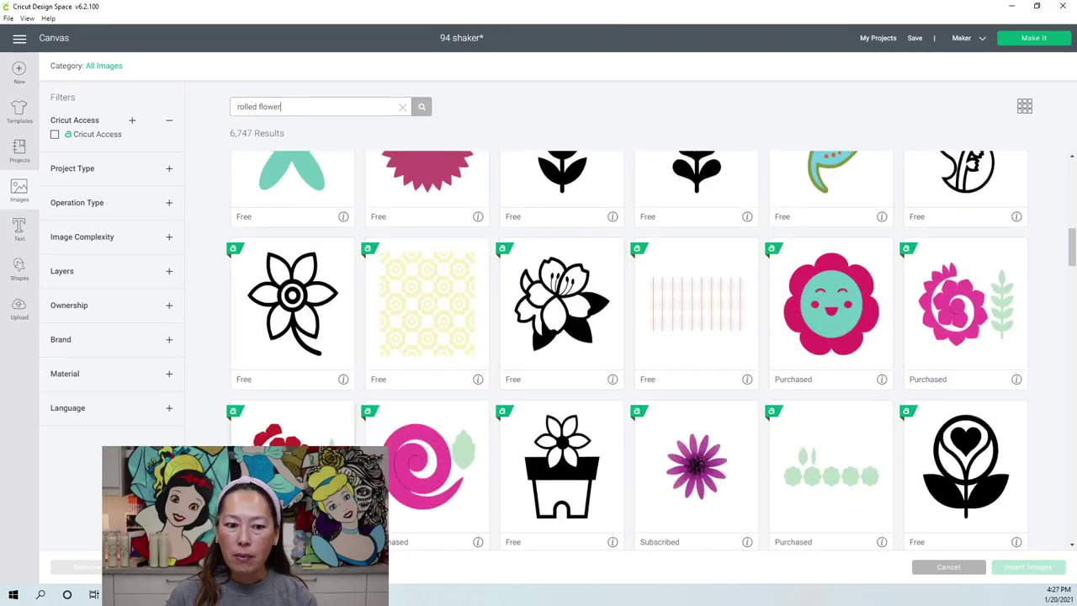
pyautogui.click(299, 439)
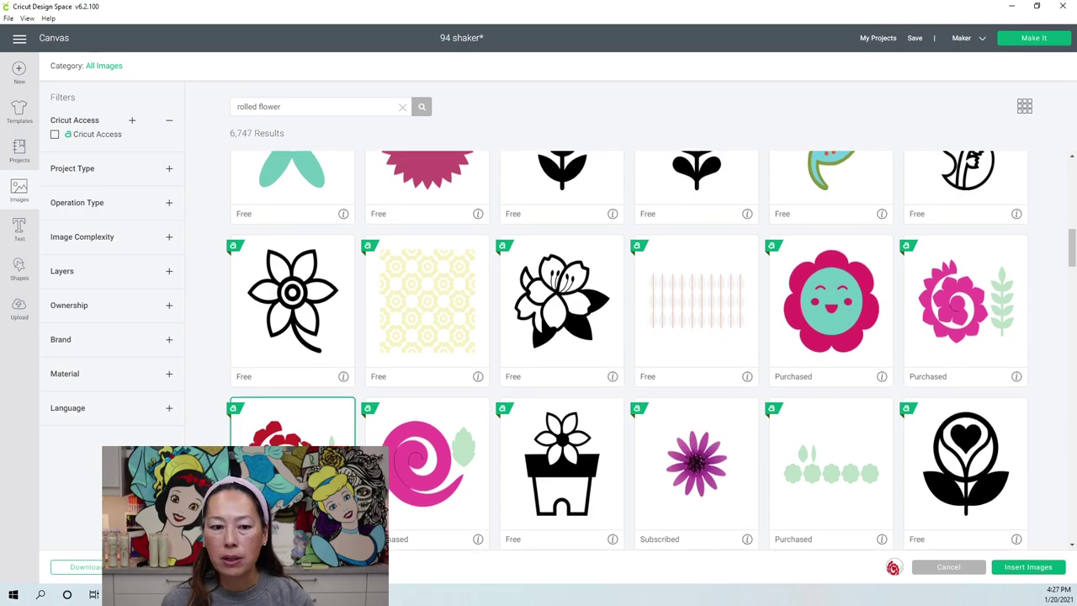
# - Look through the remaining rolled flower results for more flower designs
pyautogui.scroll(-3, 299, 444)
pyautogui.scroll(-4, 299, 443)
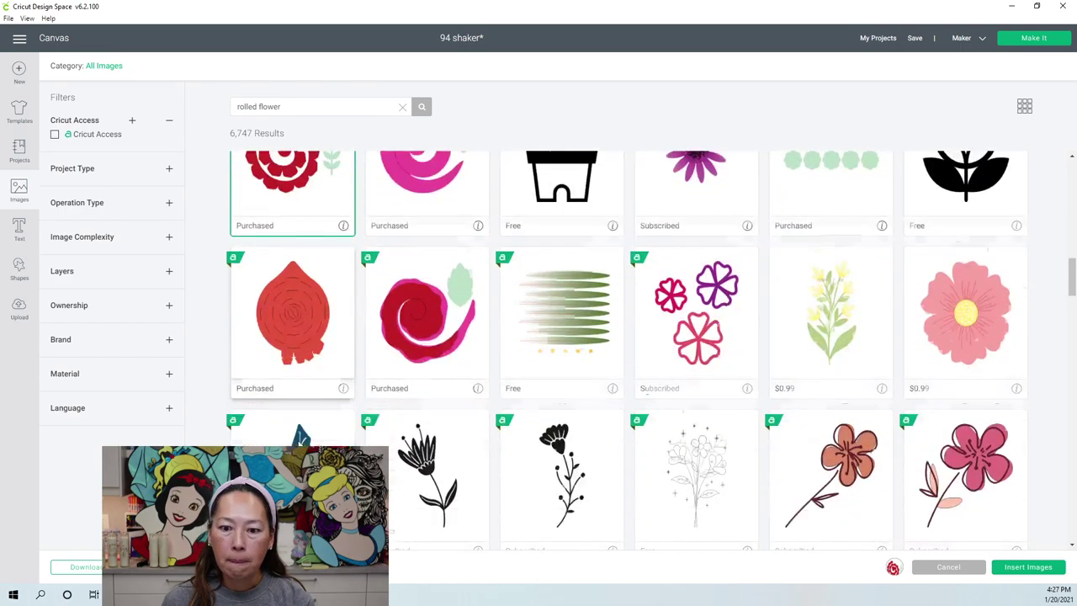
pyautogui.scroll(-5, 299, 444)
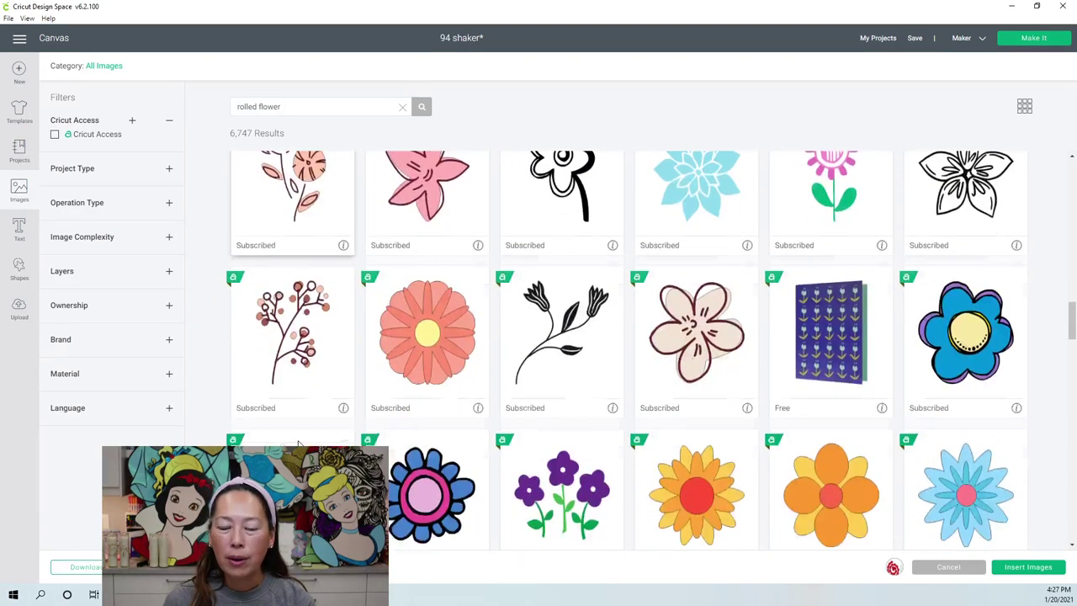
pyautogui.scroll(-4, 299, 443)
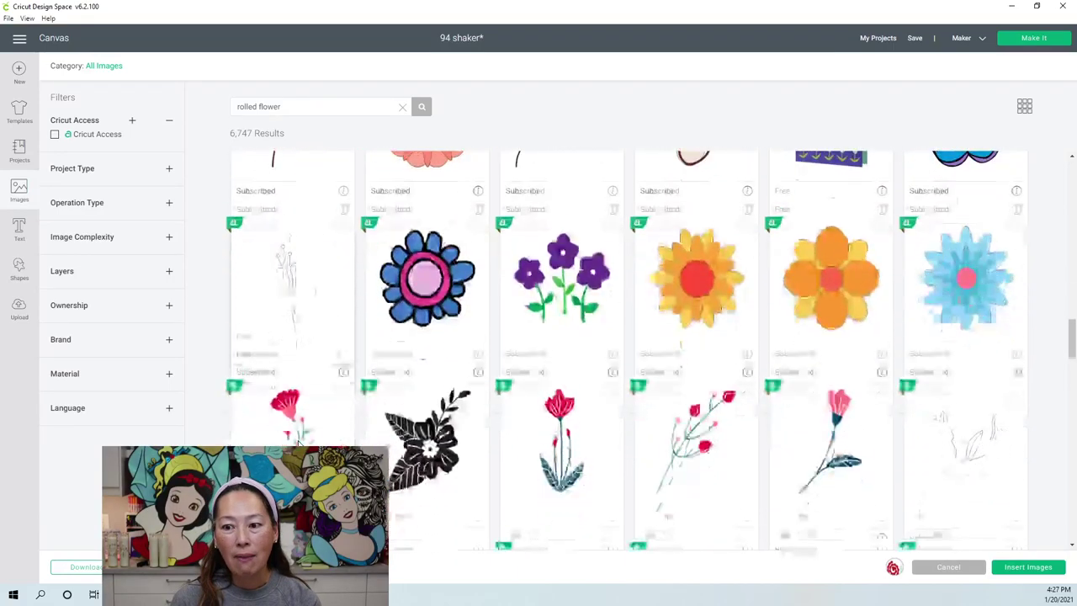
pyautogui.scroll(-2, 299, 444)
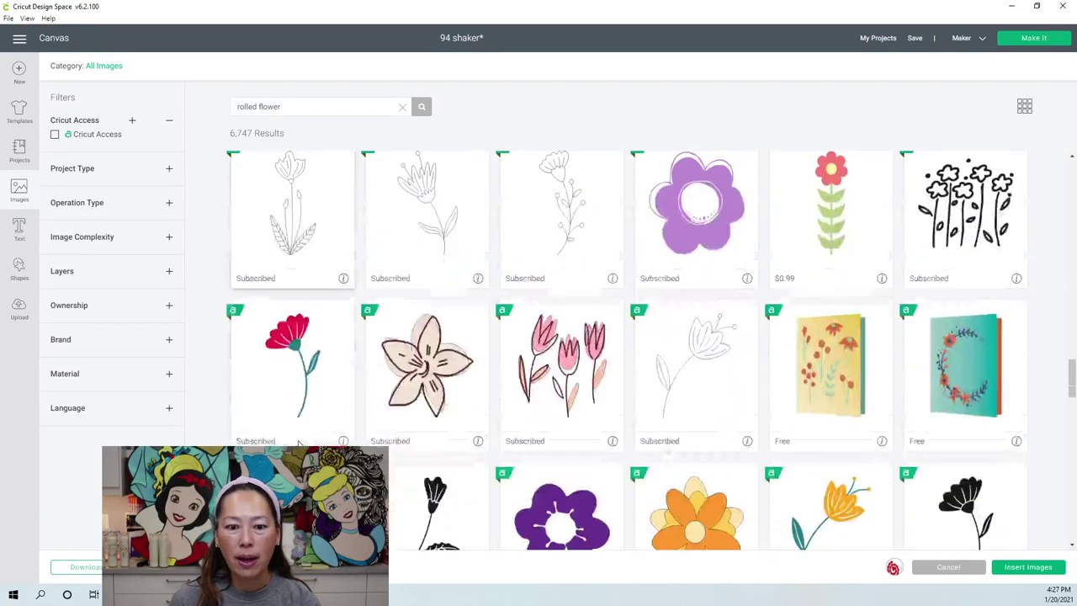
pyautogui.scroll(-2, 298, 443)
pyautogui.scroll(-8, 299, 444)
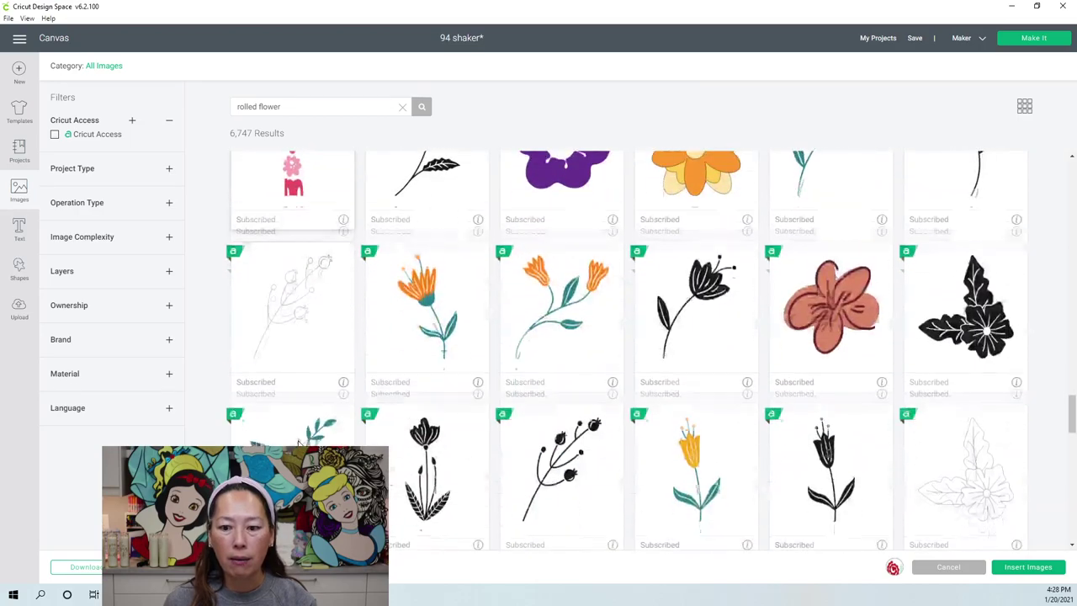
pyautogui.scroll(-3, 298, 443)
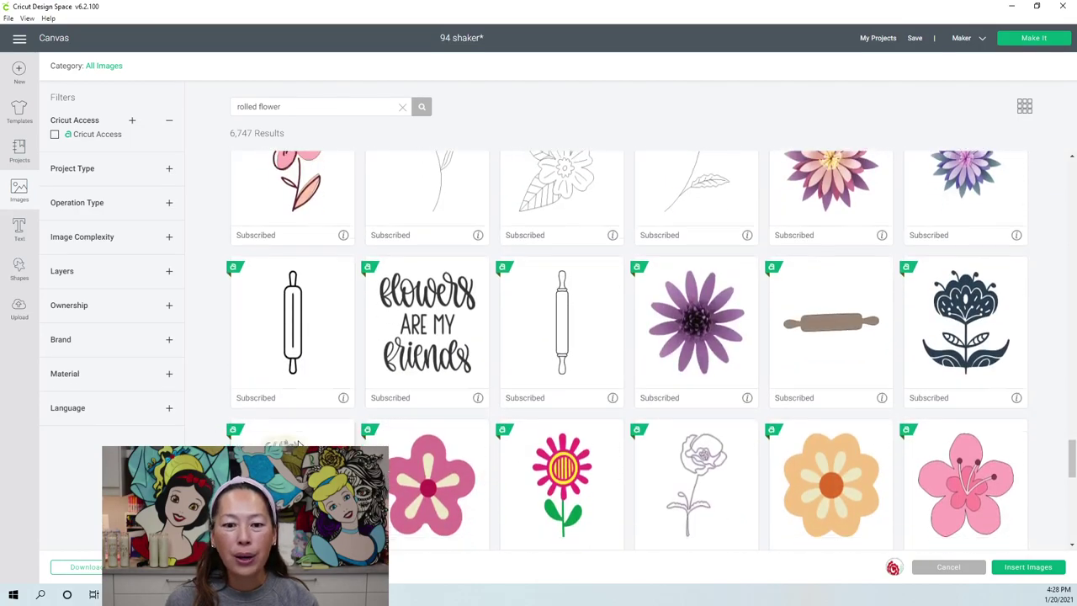
pyautogui.scroll(-5, 522, 441)
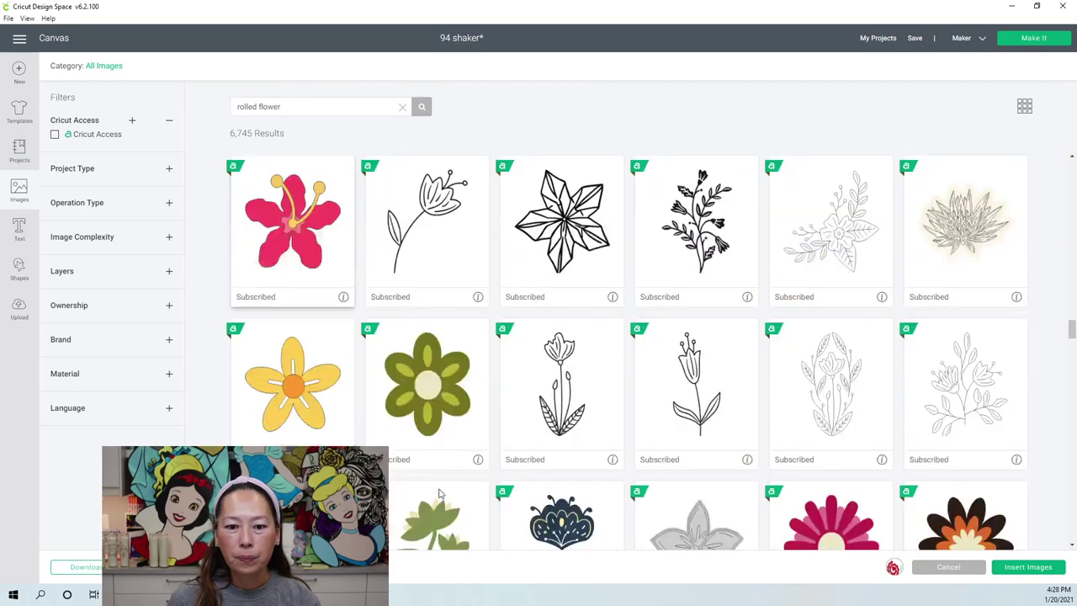
# - Add the pink scalloped rolled flower from the search results to the selection and insert both flowers on the canvas
pyautogui.scroll(-1, 522, 441)
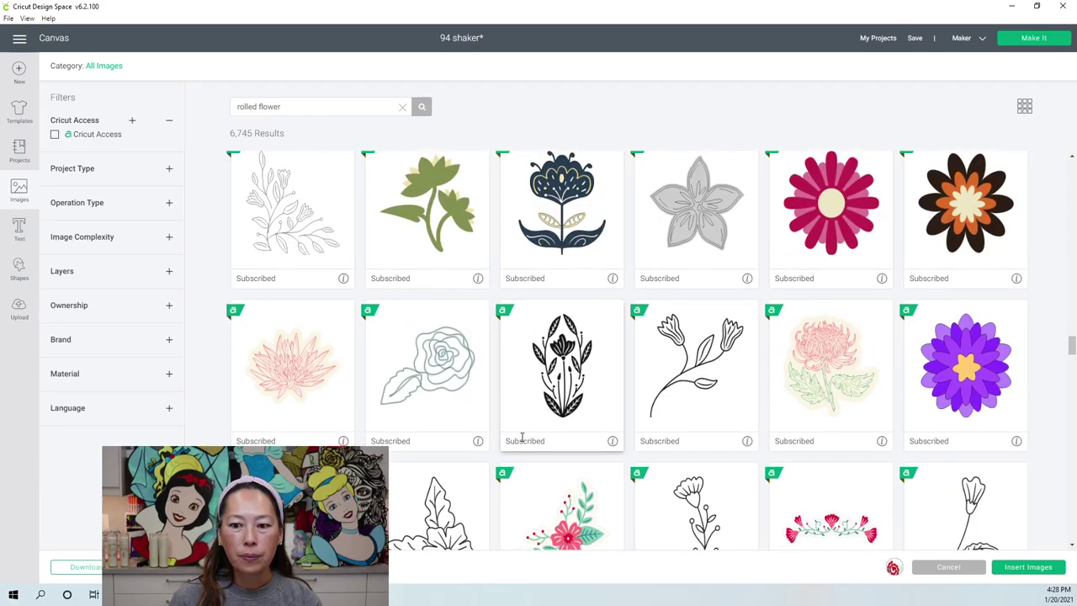
pyautogui.scroll(15, 522, 438)
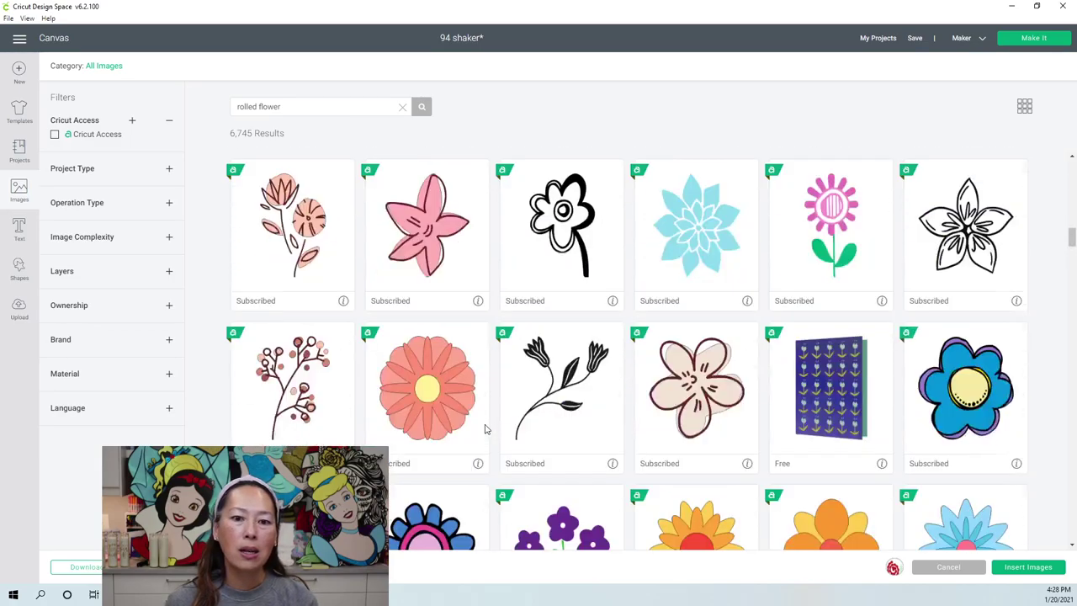
pyautogui.scroll(4, 485, 430)
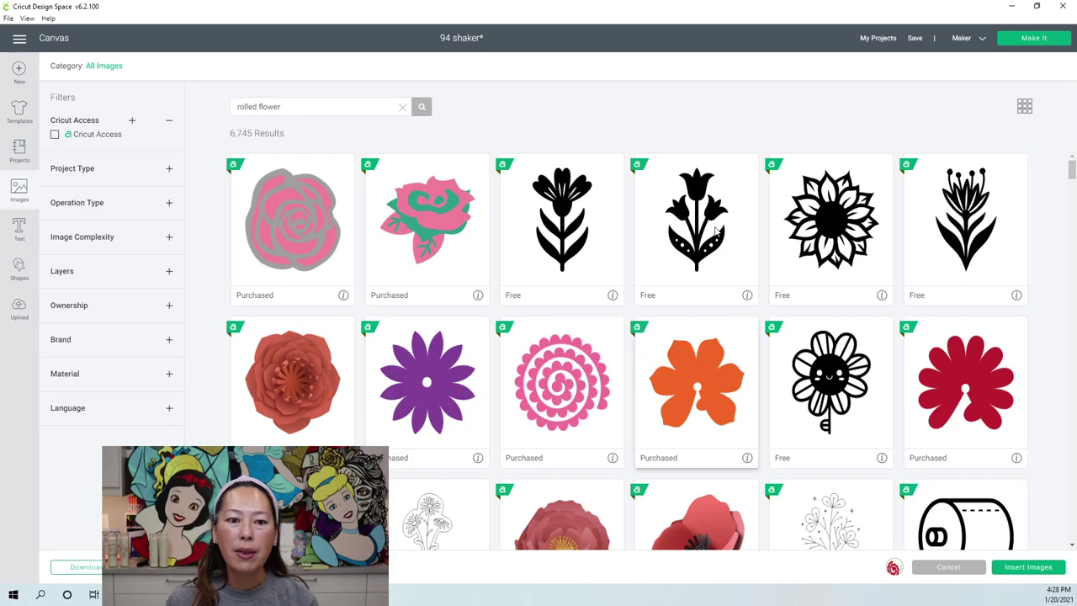
pyautogui.click(580, 380)
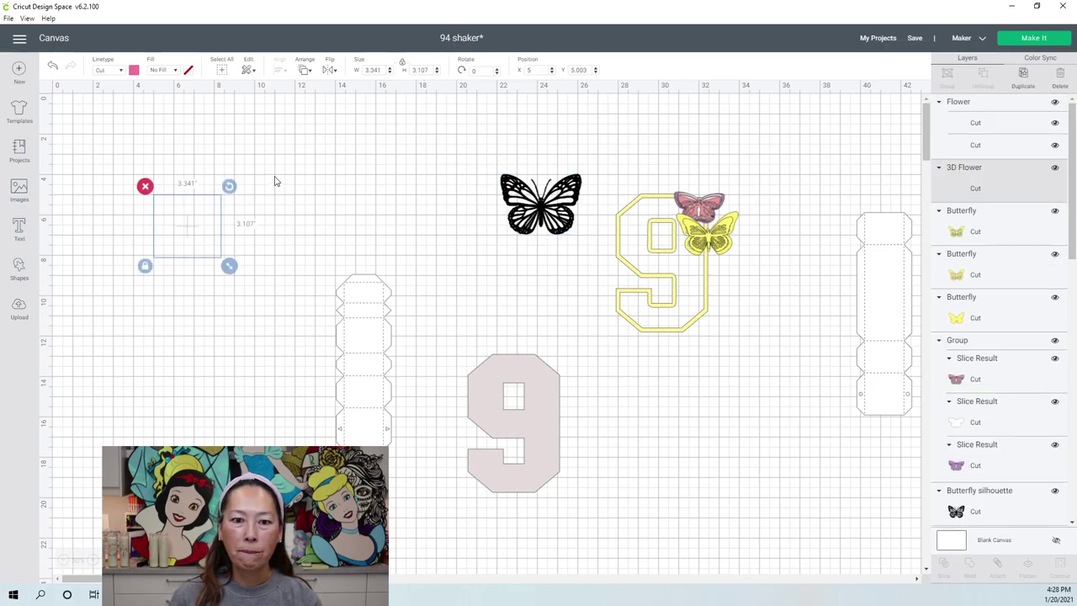
# - Place the red flower and leaf sprig over the outlined 9 and shrink them together to 4.431 in wide
pyautogui.moveTo(206, 236); pyautogui.dragTo(607, 259)
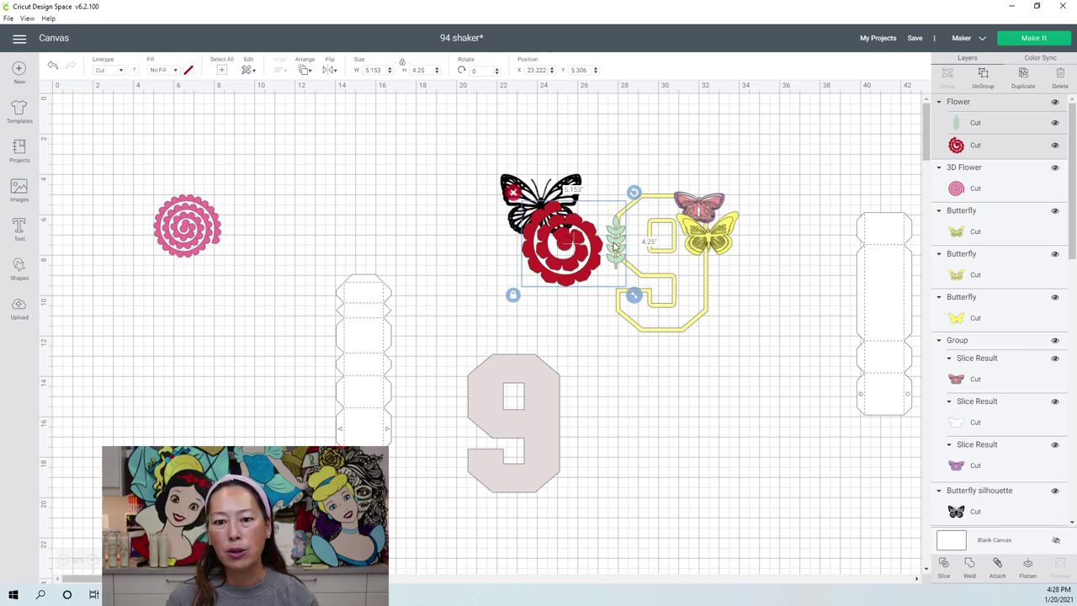
pyautogui.moveTo(615, 244); pyautogui.dragTo(707, 294)
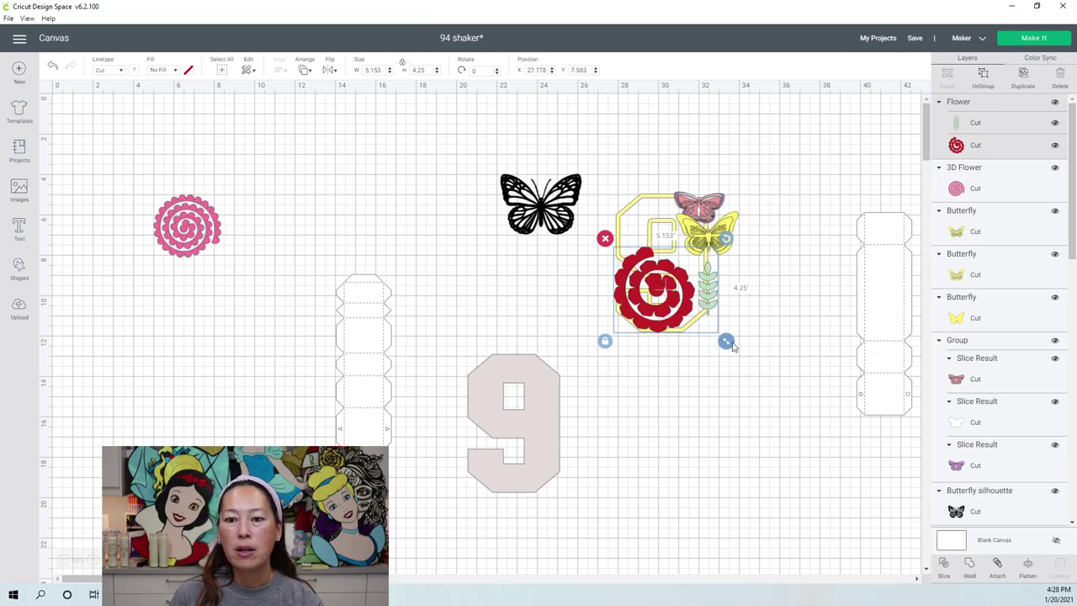
pyautogui.moveTo(728, 346); pyautogui.dragTo(714, 334)
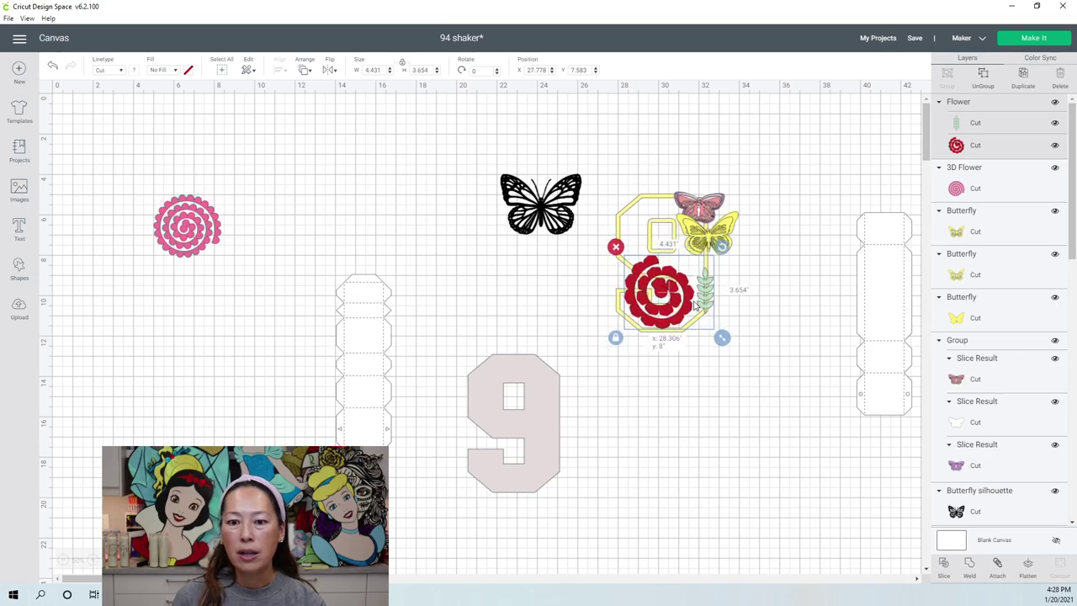
# - Move the red flower and leaf sprig up beside the pink flower and ungroup them
pyautogui.moveTo(688, 299); pyautogui.dragTo(293, 139)
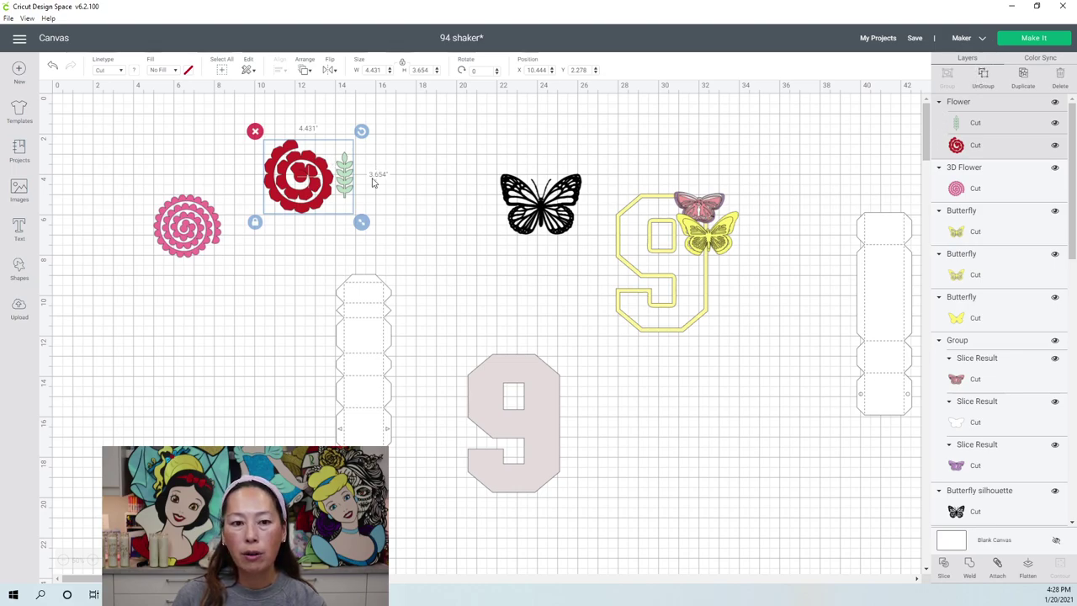
pyautogui.hotkey('ctrl', 'shift', 'g')
pyautogui.click(311, 177)
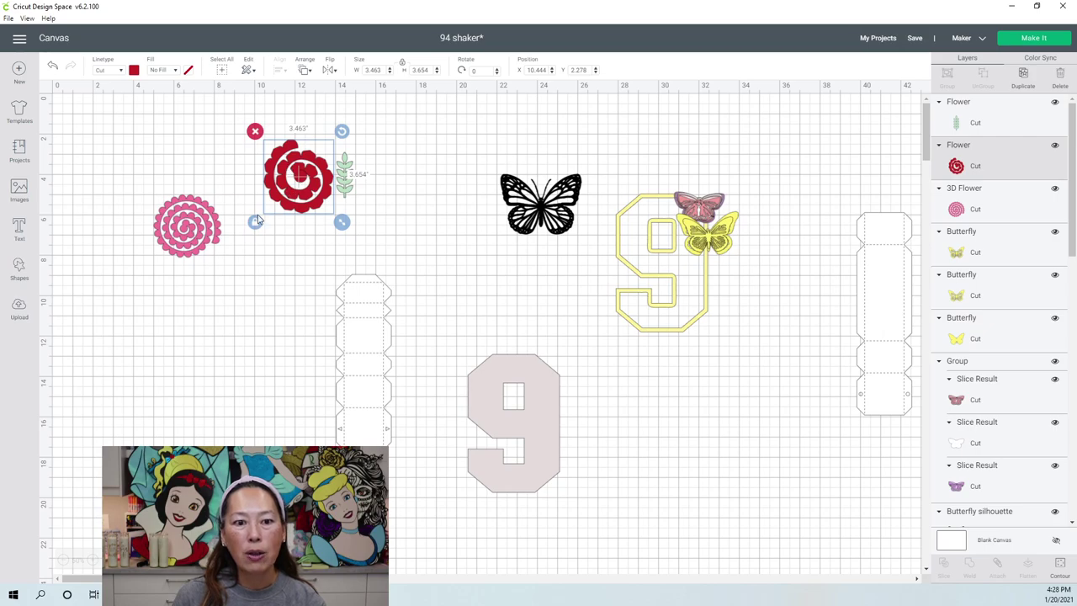
# - Set the pink rolled flower's height to 3.4 in and move it level with the red flower
pyautogui.click(187, 239)
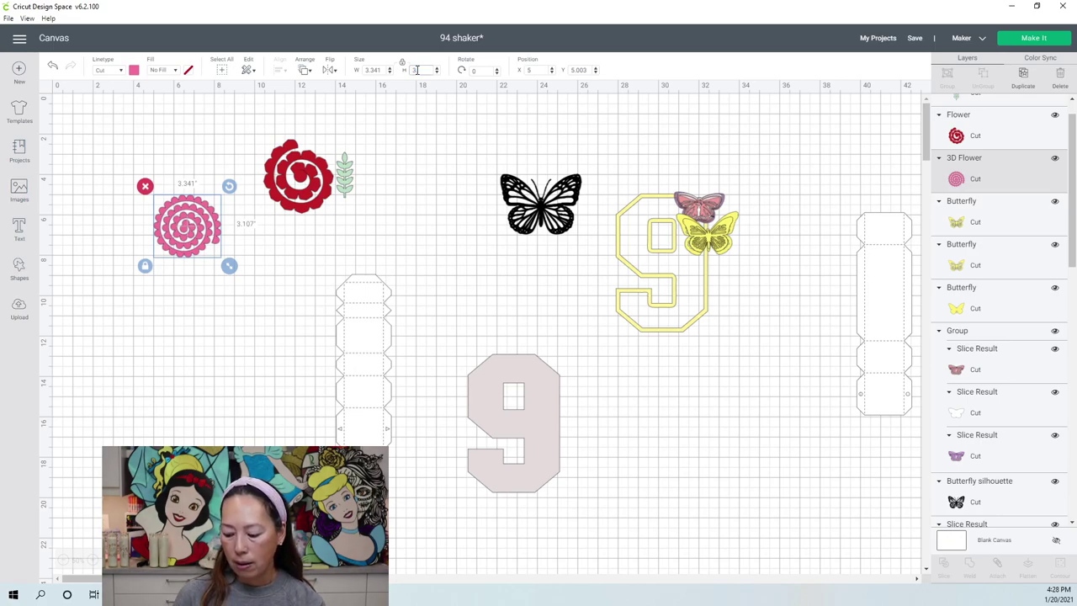
pyautogui.press('Tab')
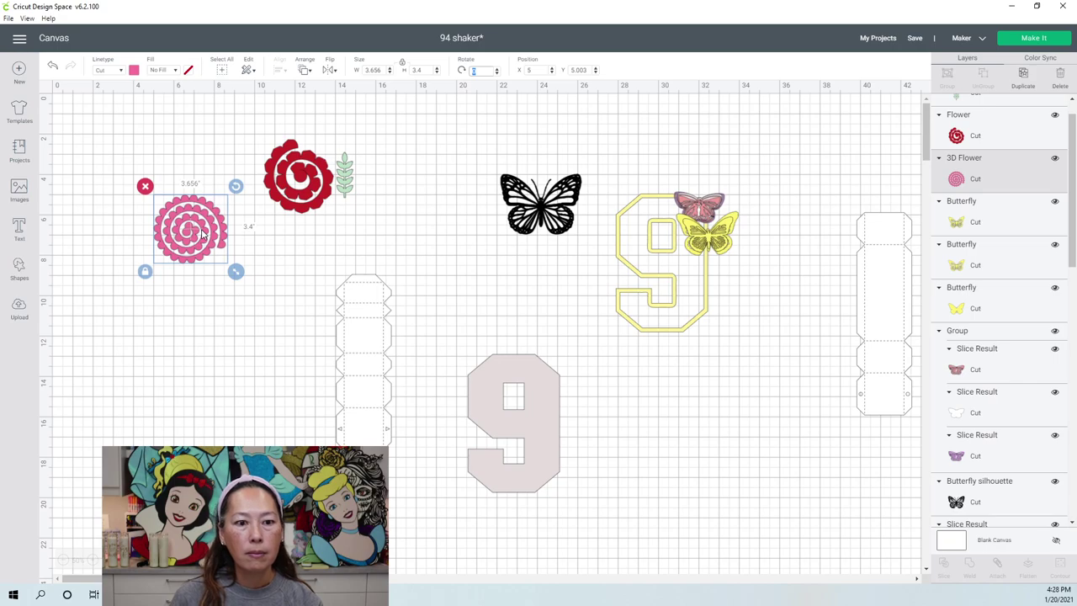
pyautogui.moveTo(202, 235); pyautogui.dragTo(206, 181)
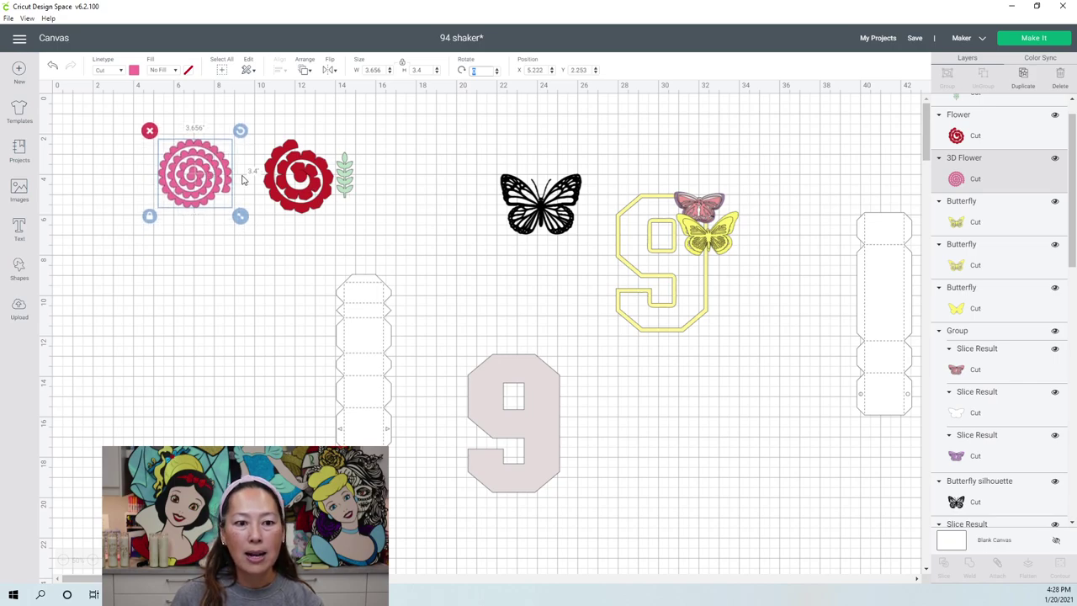
# - Duplicate the red flower, place the copy below and between the two flowers, and enlarge it
pyautogui.click(304, 176)
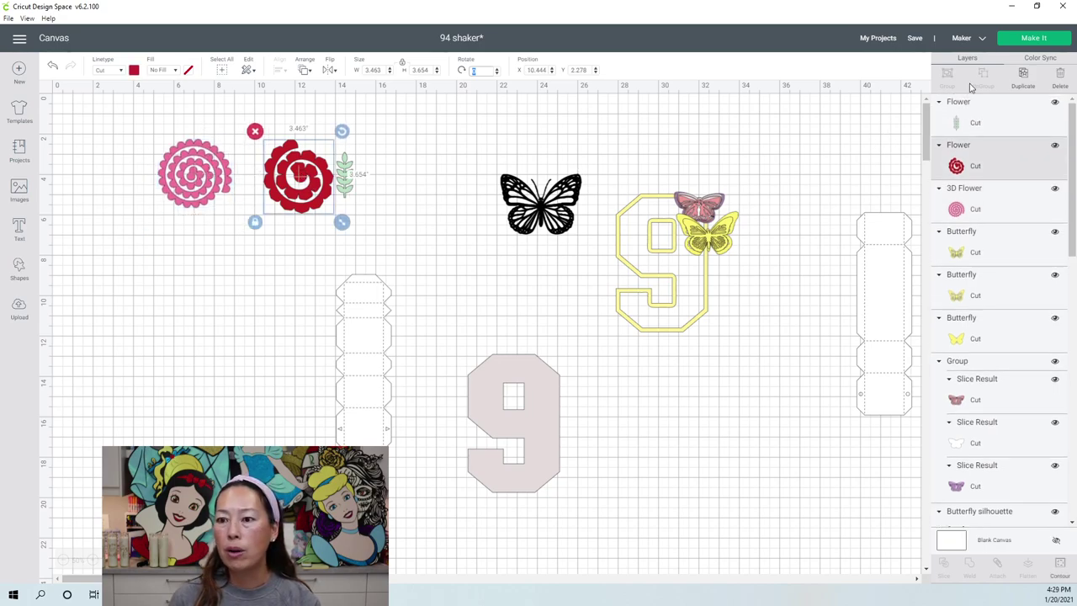
pyautogui.click(1019, 76)
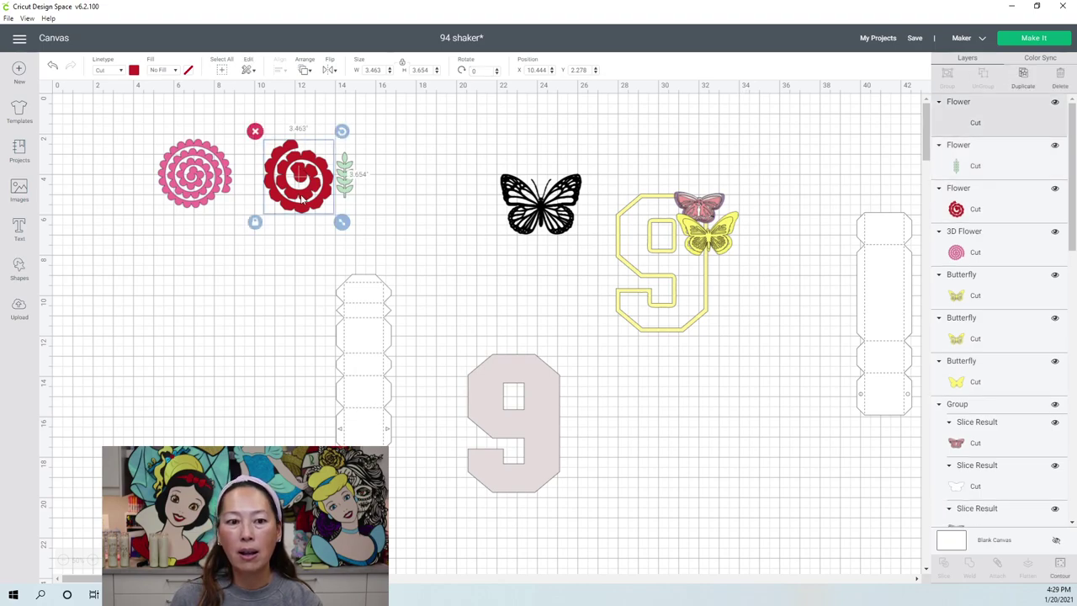
pyautogui.moveTo(302, 199); pyautogui.dragTo(235, 227)
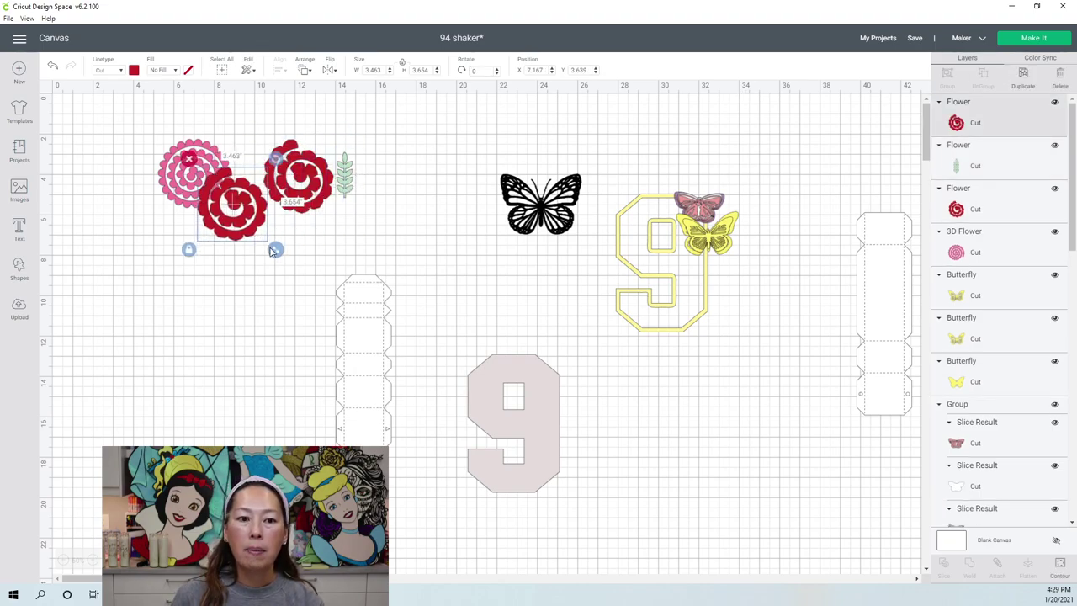
pyautogui.moveTo(281, 255); pyautogui.dragTo(316, 283)
# - Try the green leaf sprig on the outlined 9 and place it over the smaller red flower
pyautogui.click(348, 178)
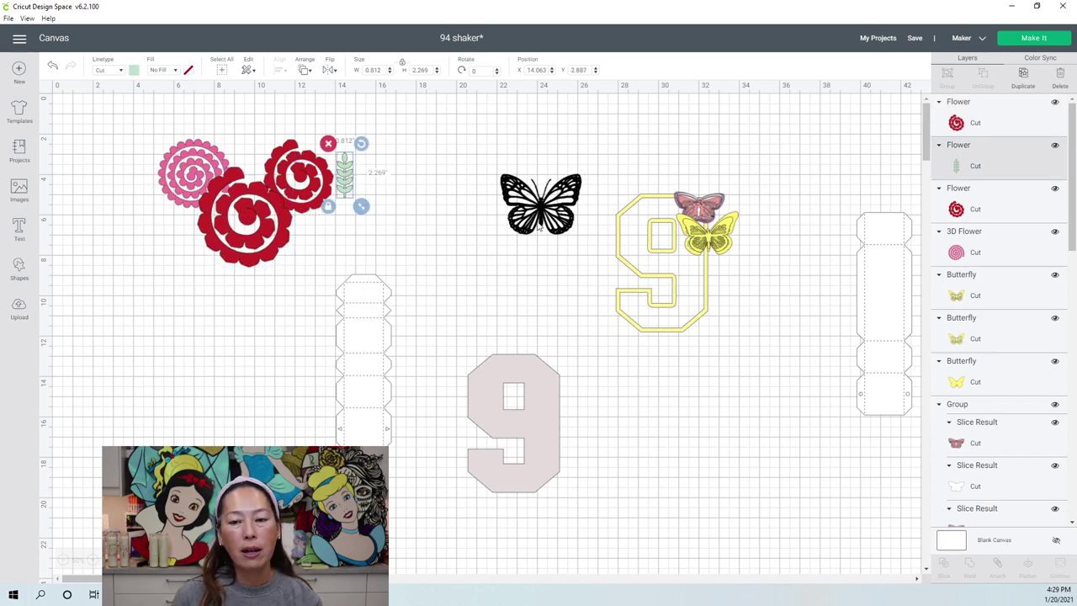
pyautogui.moveTo(538, 228); pyautogui.dragTo(784, 329)
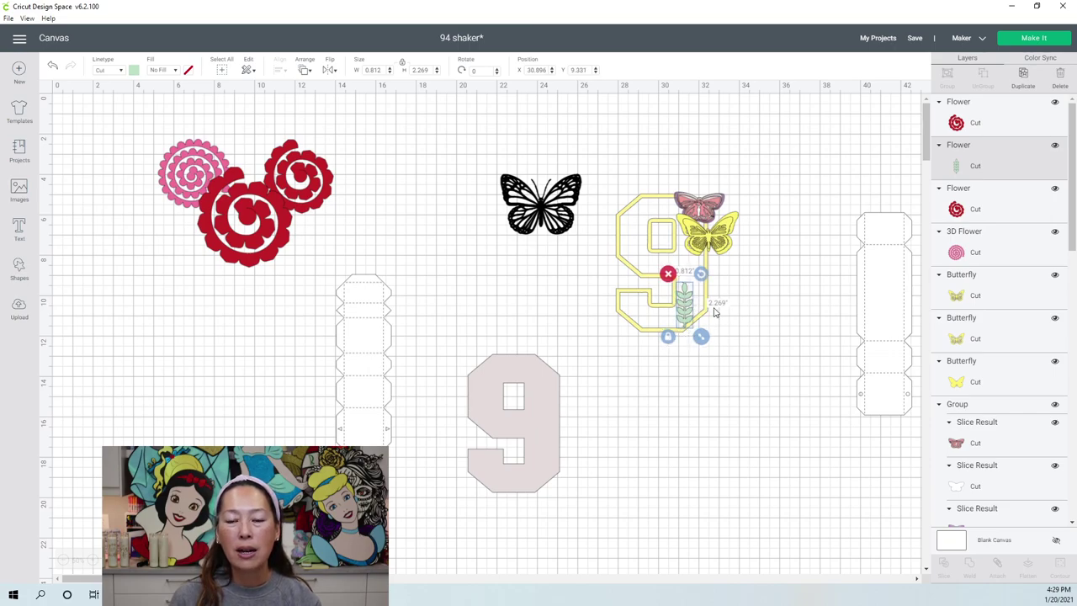
pyautogui.moveTo(686, 305); pyautogui.dragTo(317, 173)
# - Move the yellow outlined 4 up to sit just below the outlined 9
pyautogui.scroll(-5, 632, 370)
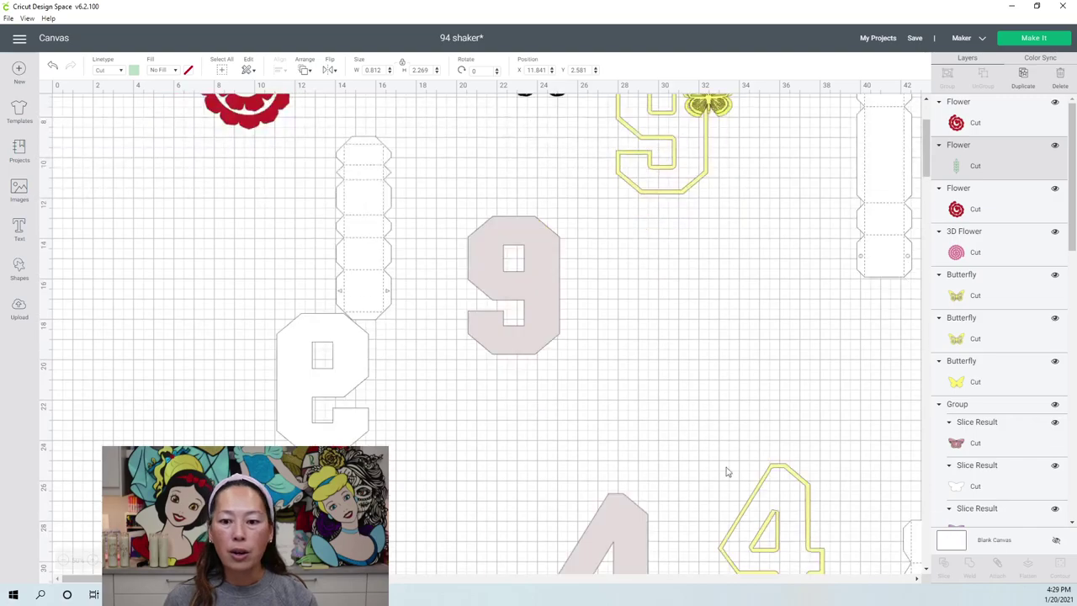
pyautogui.scroll(-1, 728, 472)
pyautogui.click(774, 496)
pyautogui.moveTo(759, 425); pyautogui.dragTo(702, 284)
pyautogui.scroll(6, 635, 155)
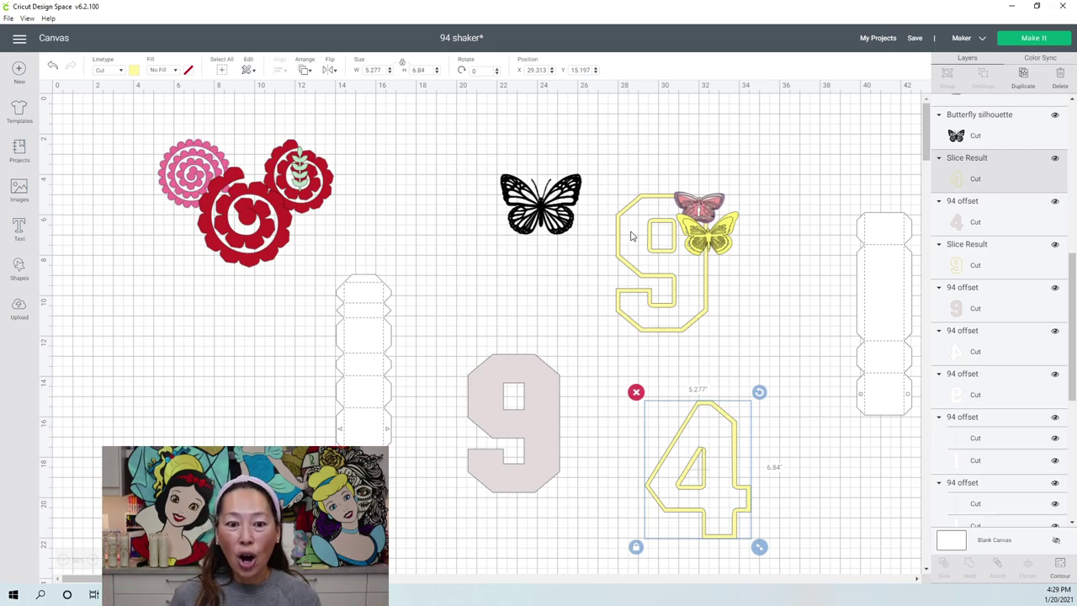
# - Save the 94 shaker project and open the preview of its cutting mats
pyautogui.click(916, 39)
pyautogui.click(925, 56)
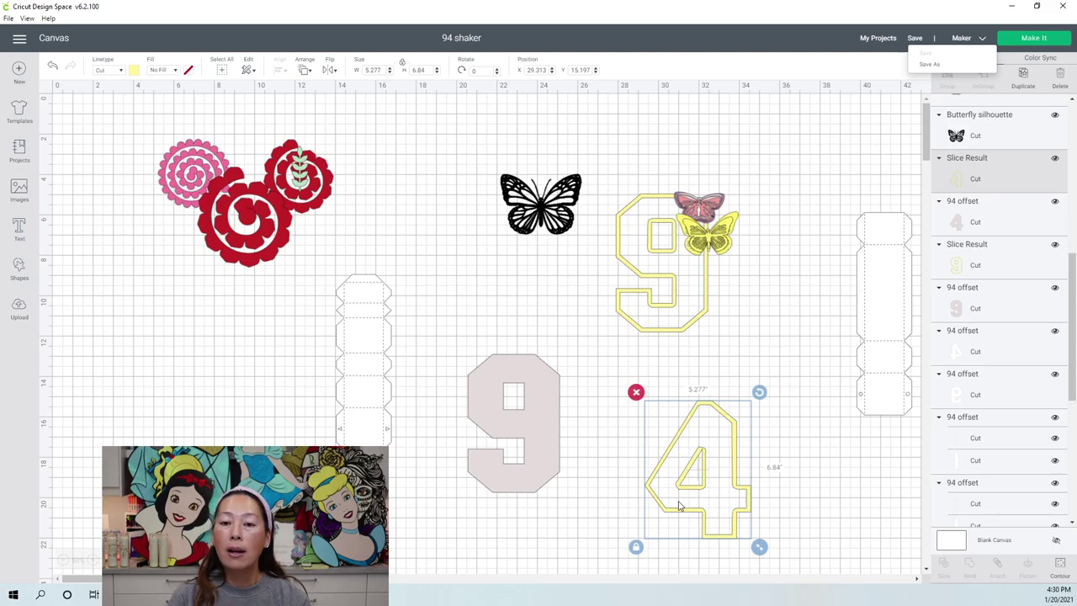
pyautogui.click(1040, 42)
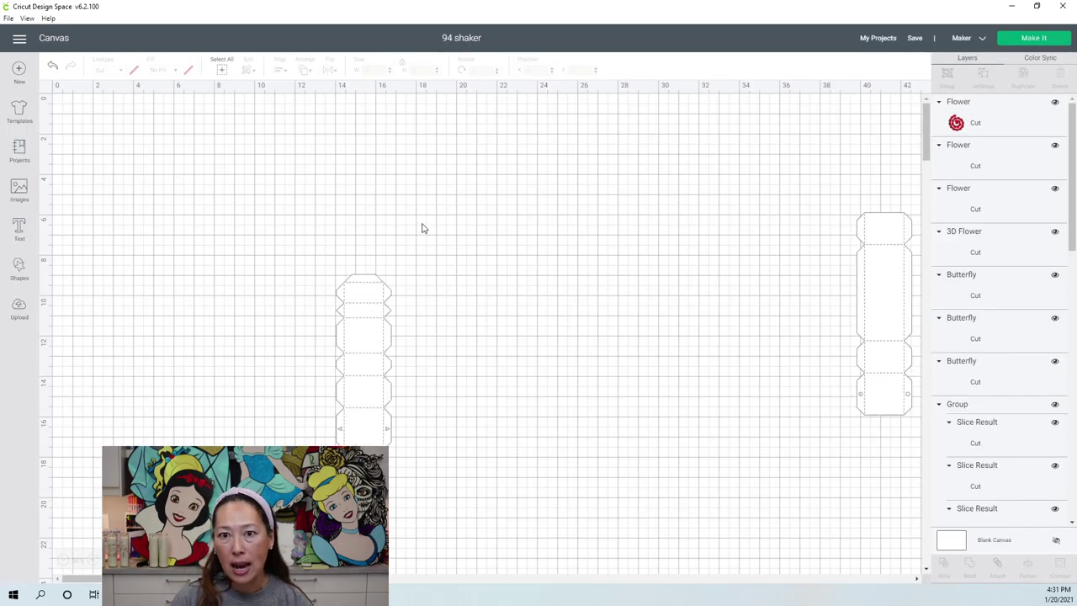
# - Attach the dashed fold lines to the side strip below the flowers and check the third mat in the preview
pyautogui.click(376, 305)
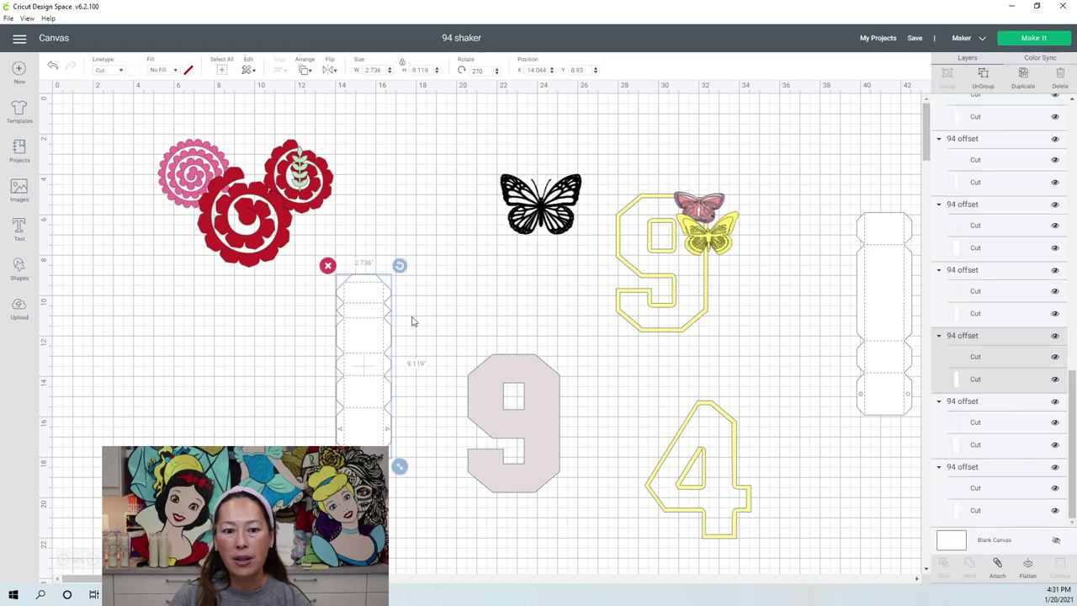
pyautogui.click(996, 564)
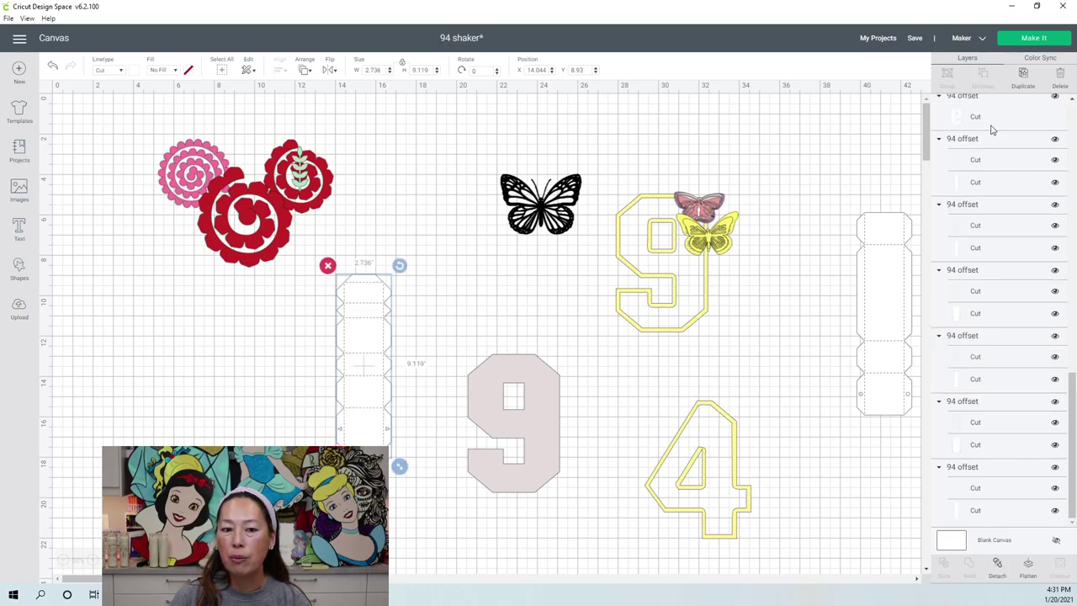
pyautogui.click(1049, 41)
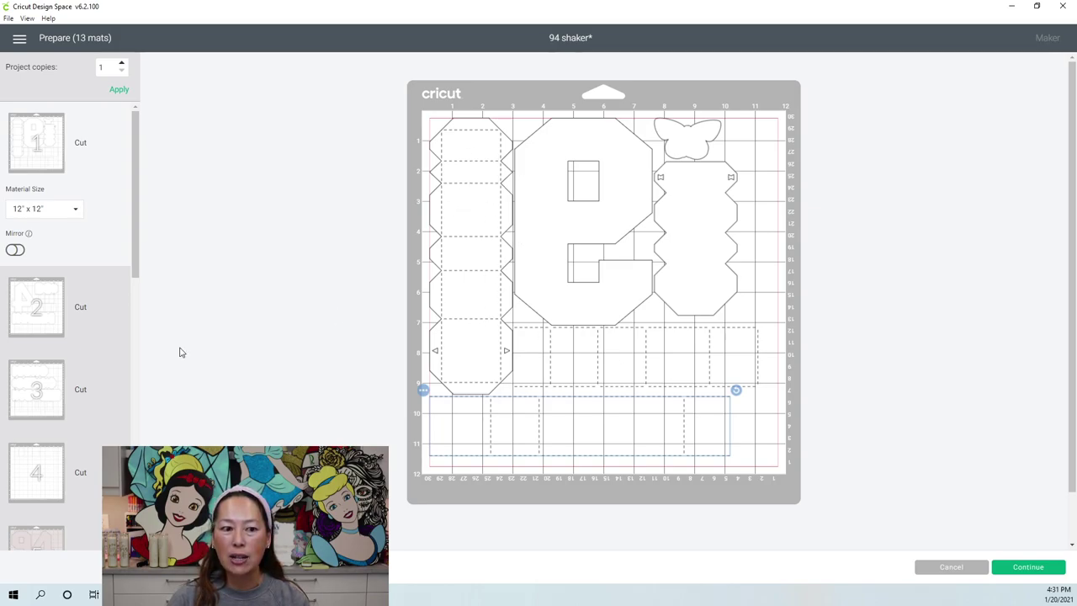
pyautogui.click(34, 391)
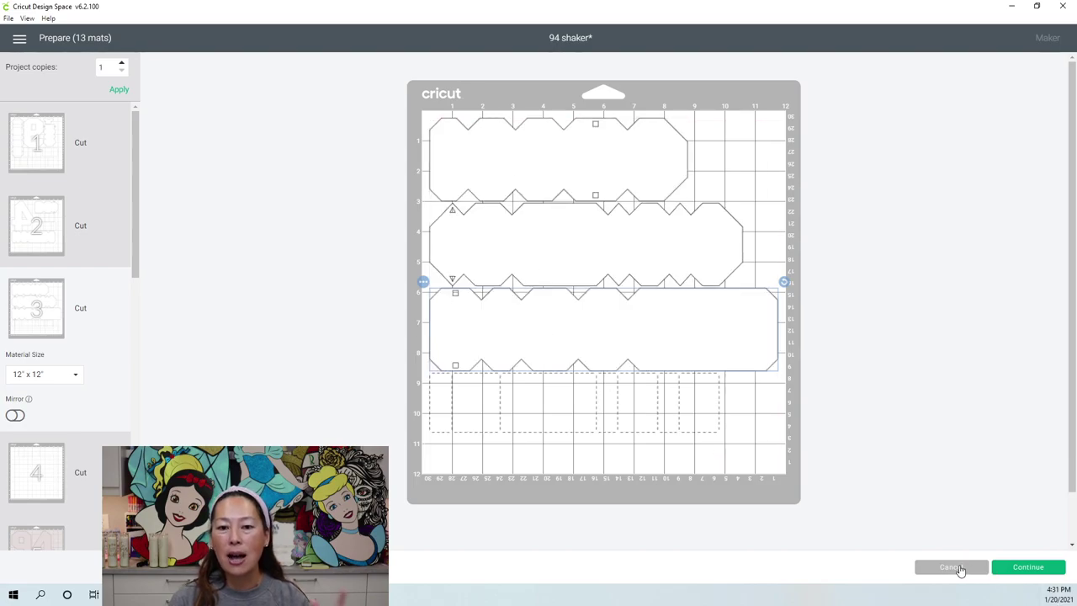
pyautogui.click(952, 567)
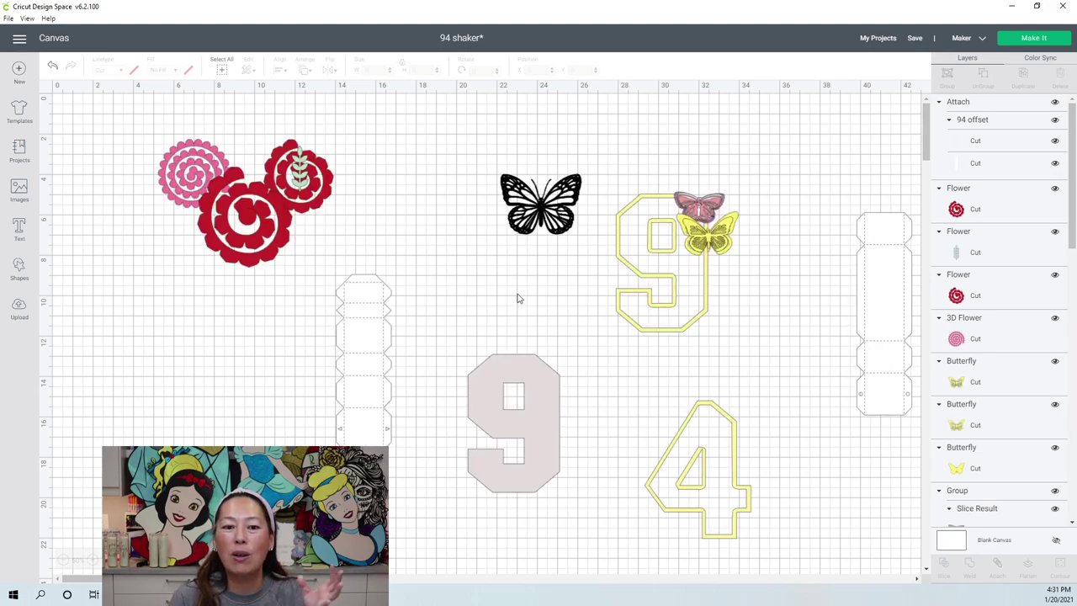
# - Attach the dashed fold lines to each of the three side strips in the lower group beside the 4
pyautogui.scroll(-10, 568, 259)
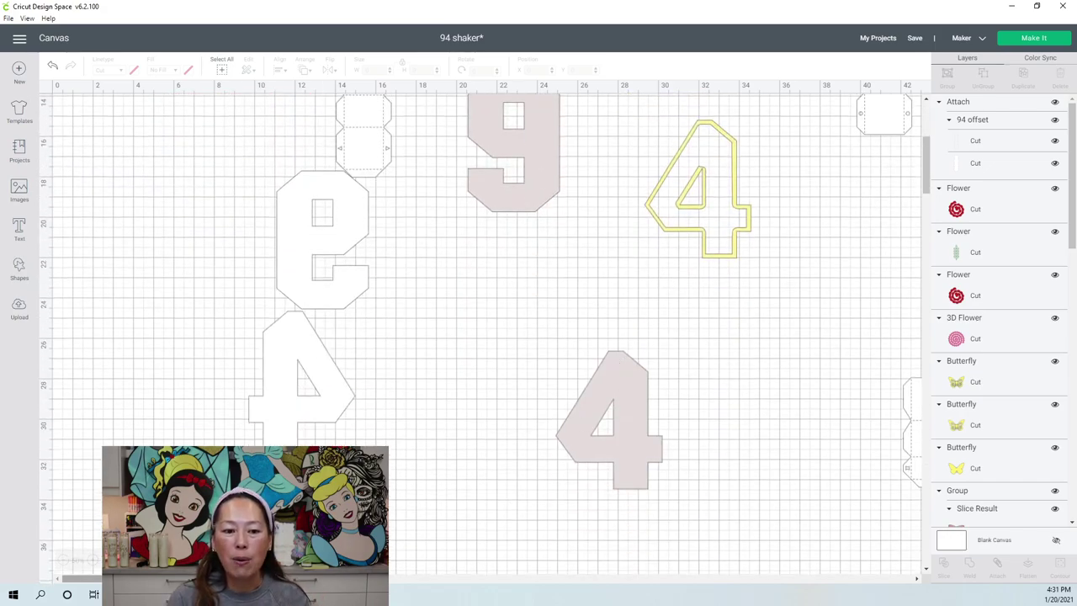
pyautogui.moveTo(83, 578); pyautogui.dragTo(101, 578)
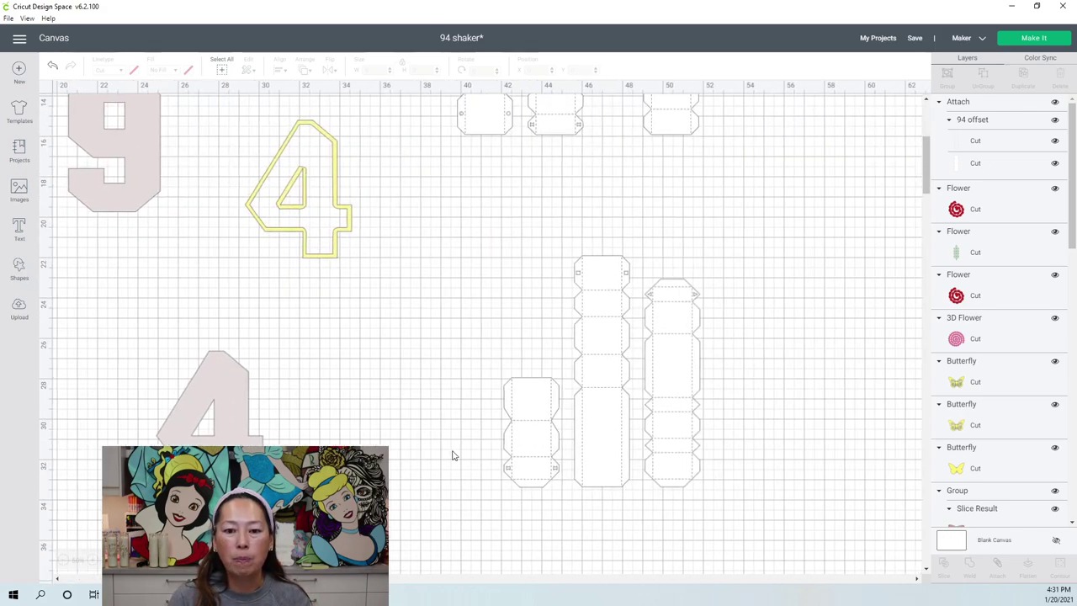
pyautogui.click(536, 423)
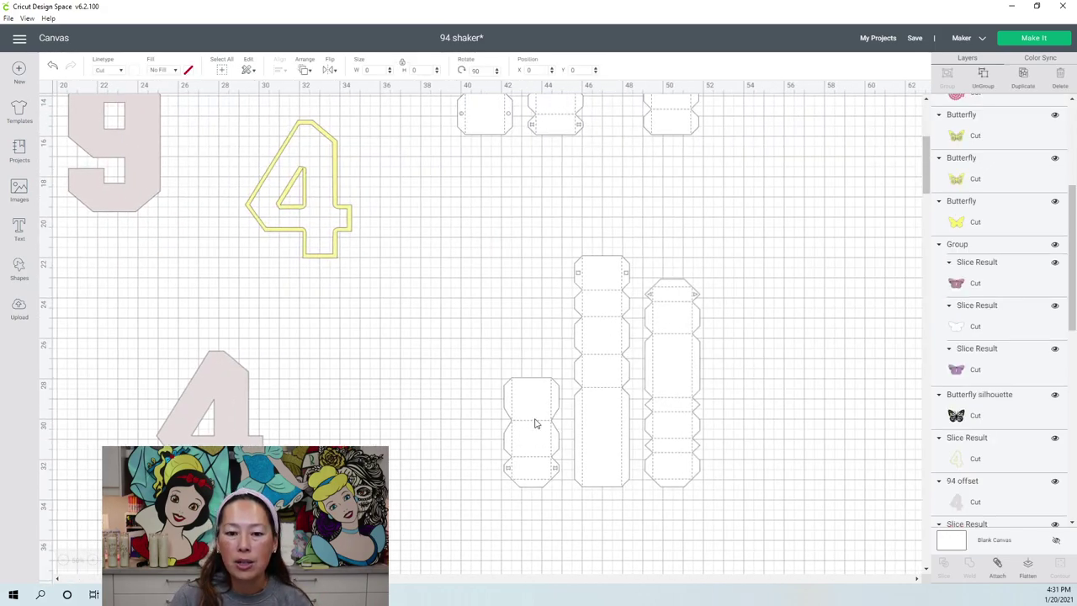
pyautogui.click(997, 566)
pyautogui.click(600, 303)
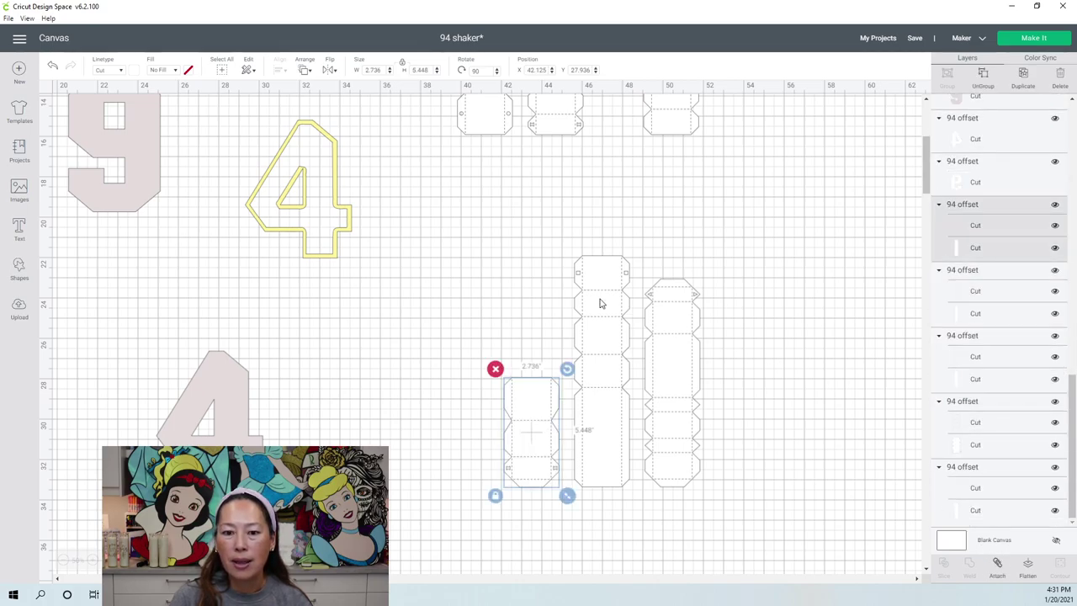
pyautogui.click(997, 568)
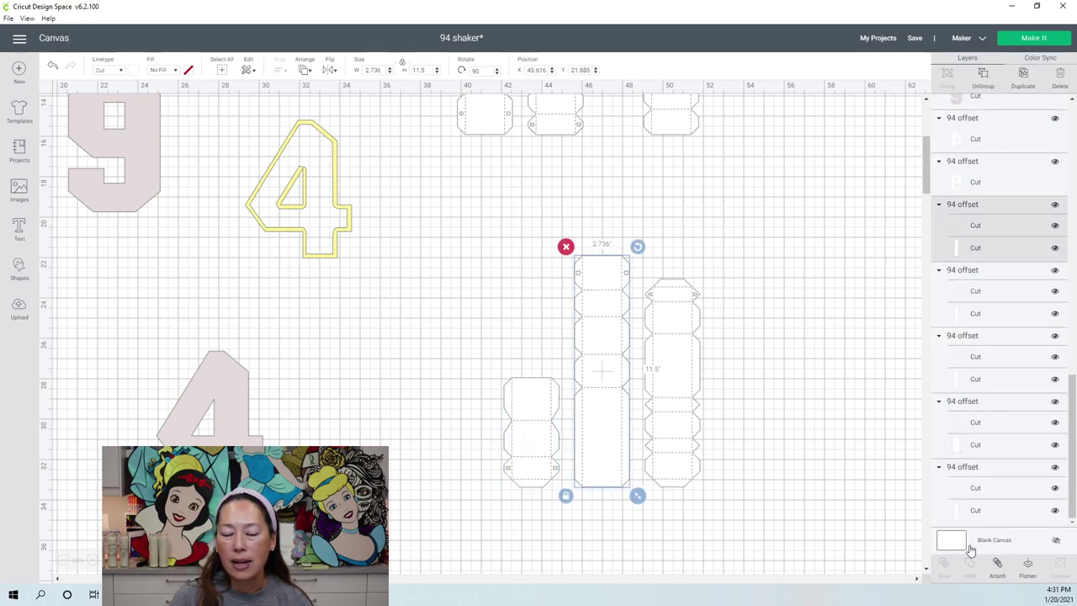
pyautogui.click(696, 335)
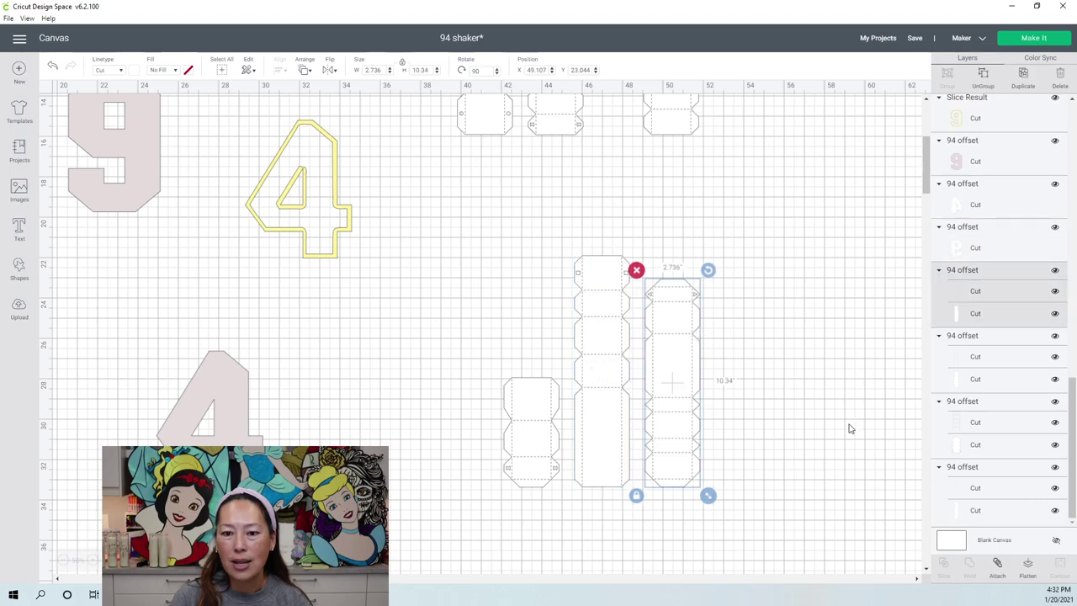
pyautogui.click(997, 569)
# - Attach the dashed fold lines to the rightmost side strip in the upper group
pyautogui.scroll(3, 590, 322)
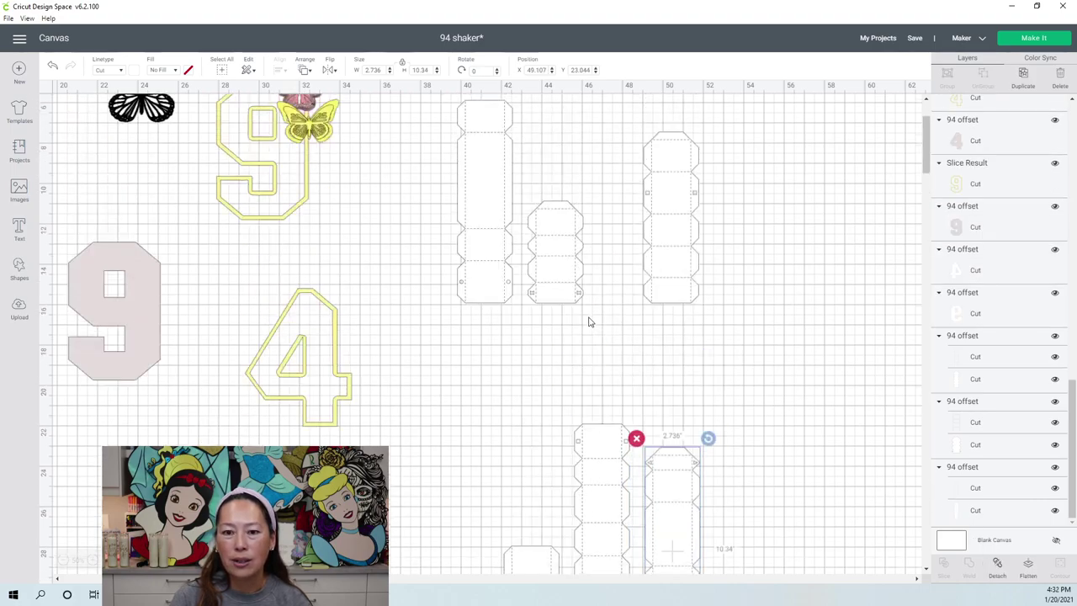
pyautogui.scroll(2, 589, 322)
pyautogui.click(695, 308)
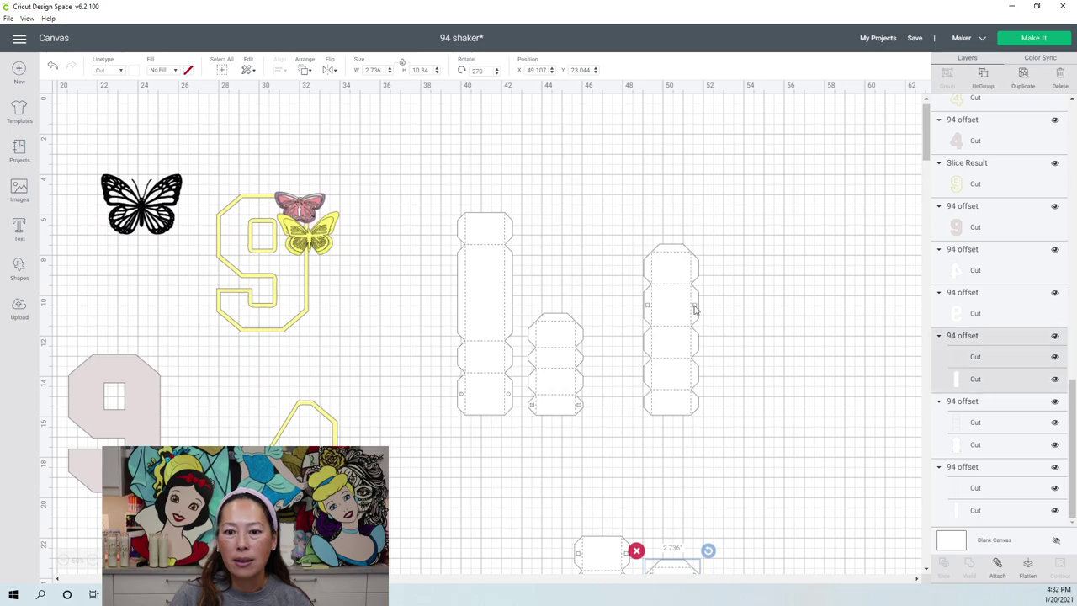
pyautogui.click(997, 568)
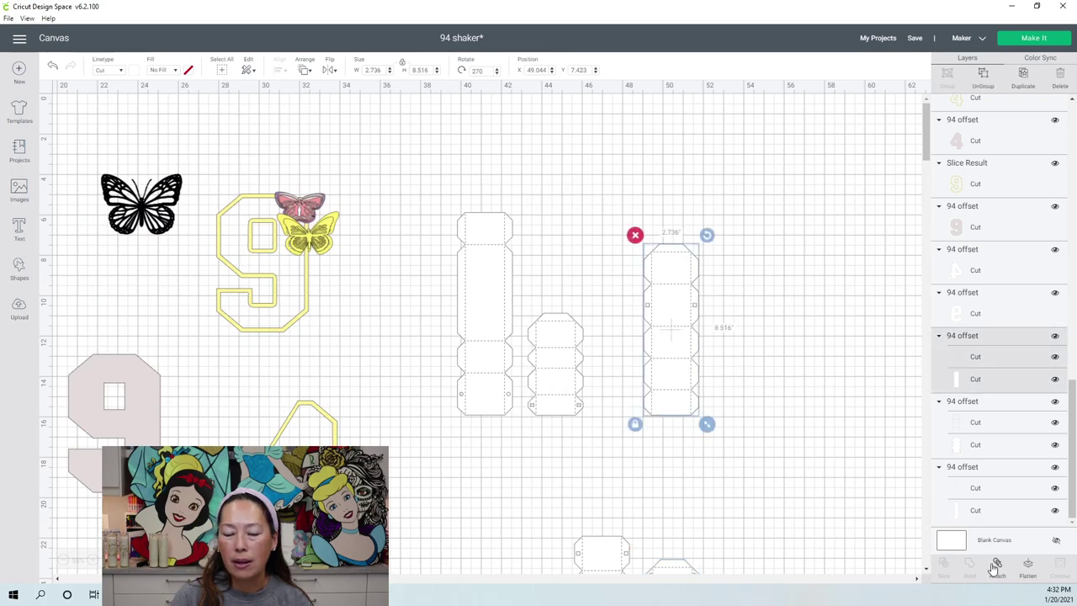
# - Attach the dashed fold lines to the short middle side strip and the tall leftmost side strip in the upper group
pyautogui.click(557, 351)
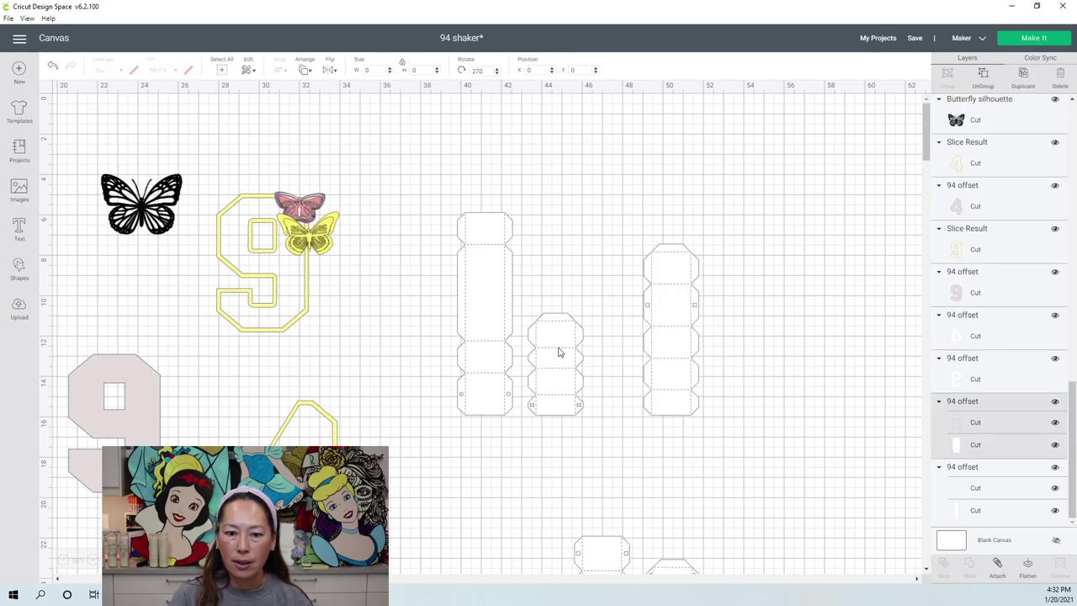
pyautogui.click(998, 569)
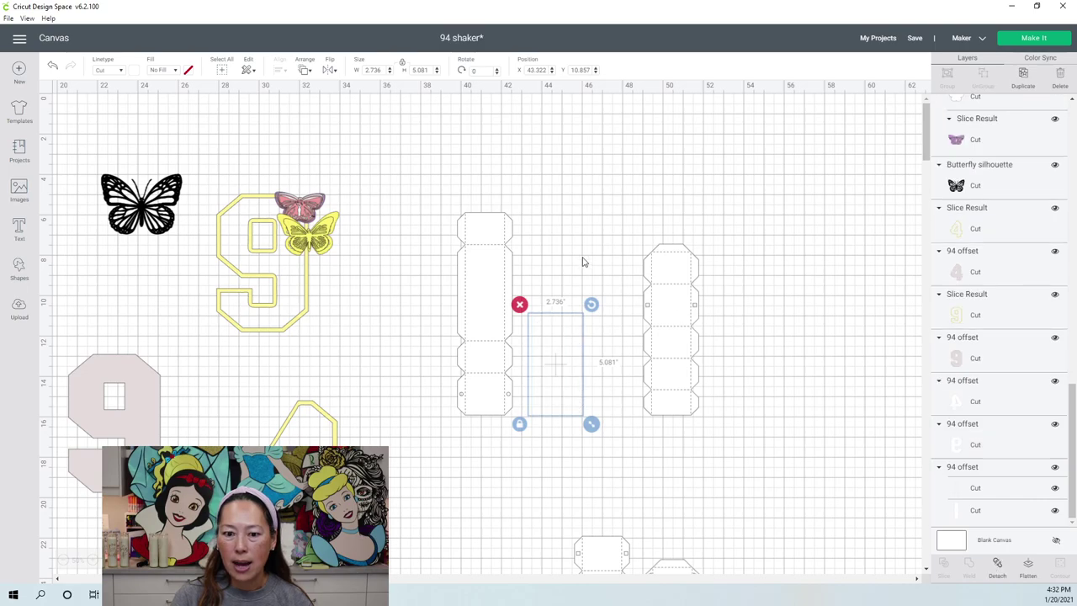
pyautogui.click(478, 245)
pyautogui.click(998, 564)
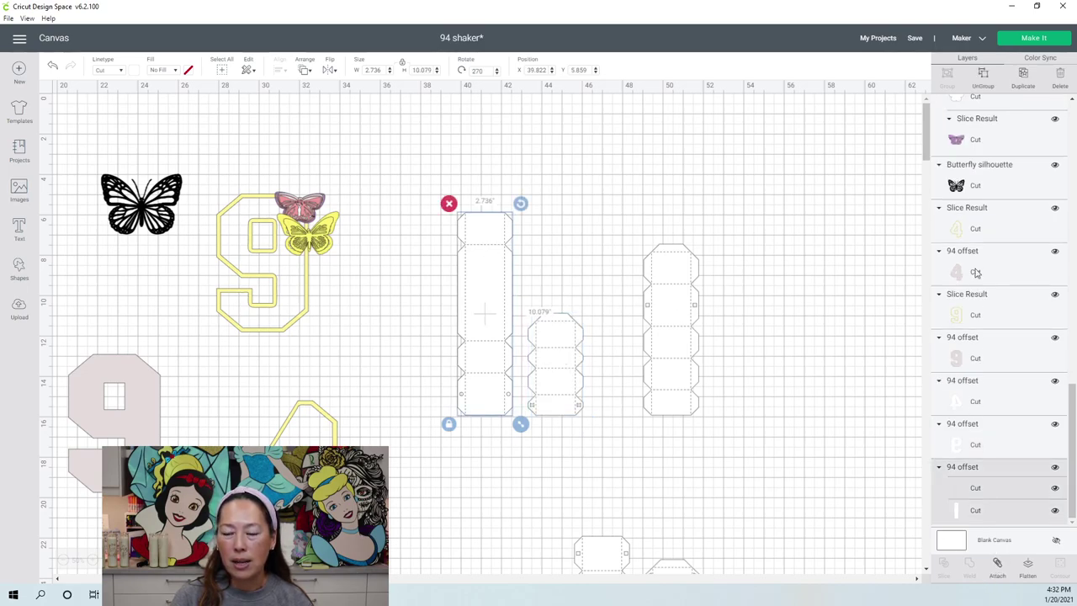
# - Open the cutting mat preview and move the horizontal side strip on mat 2 to the mat's right edge, below the short upright strip
pyautogui.click(1021, 43)
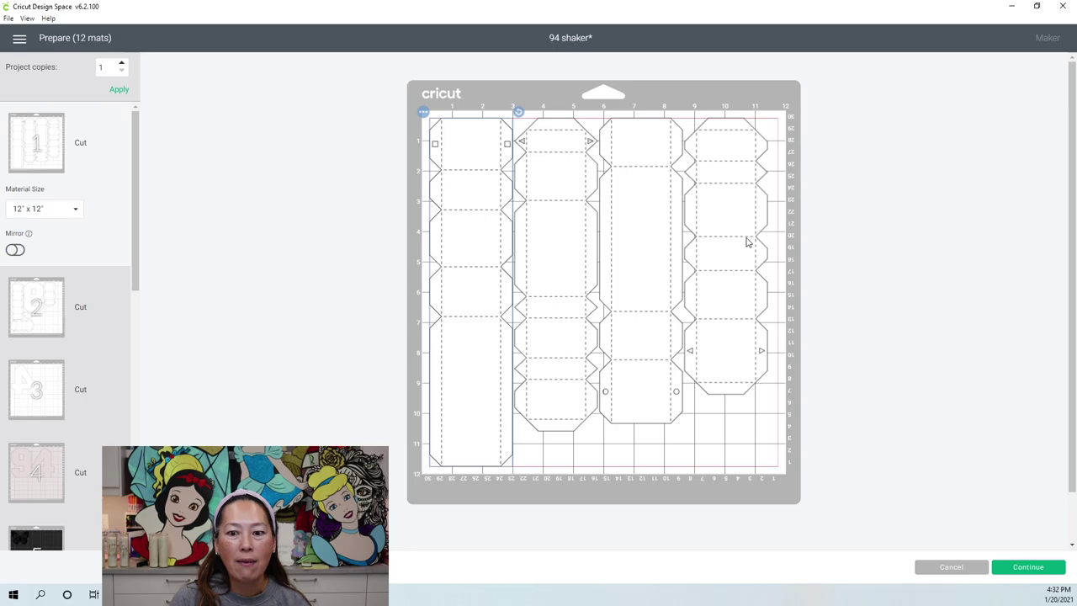
pyautogui.click(38, 310)
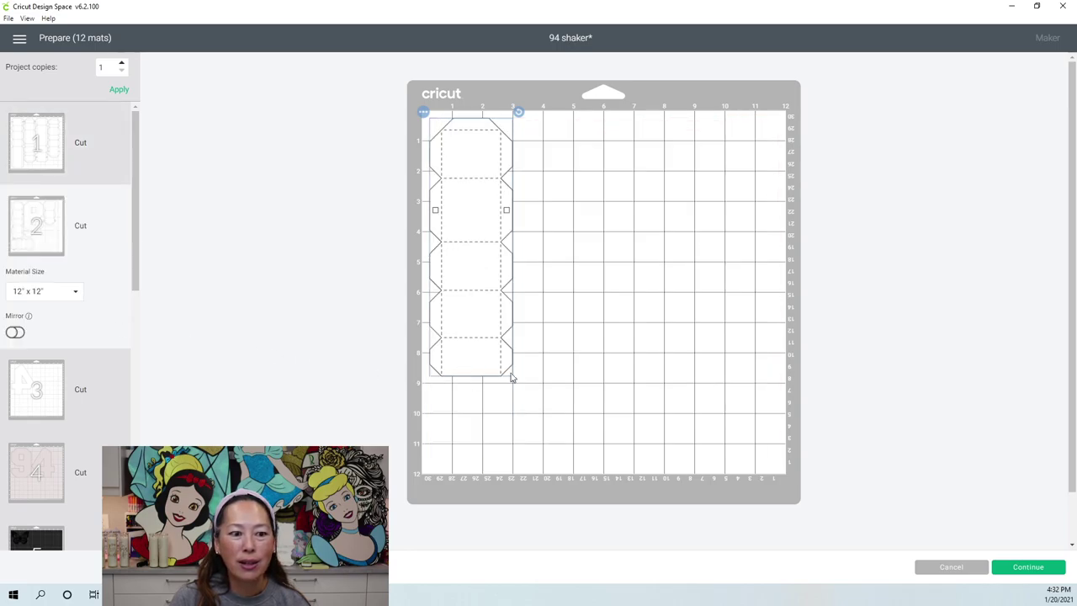
pyautogui.moveTo(523, 422); pyautogui.dragTo(780, 355)
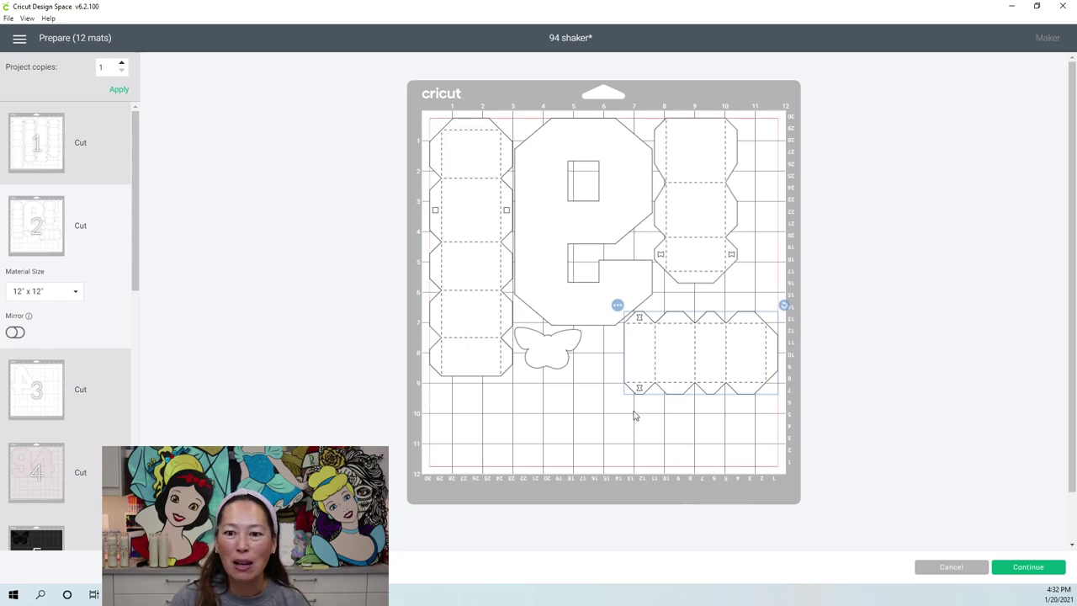
# - Review the pieces laid out on mats 3 to 9 and on the red mat 12
pyautogui.click(40, 376)
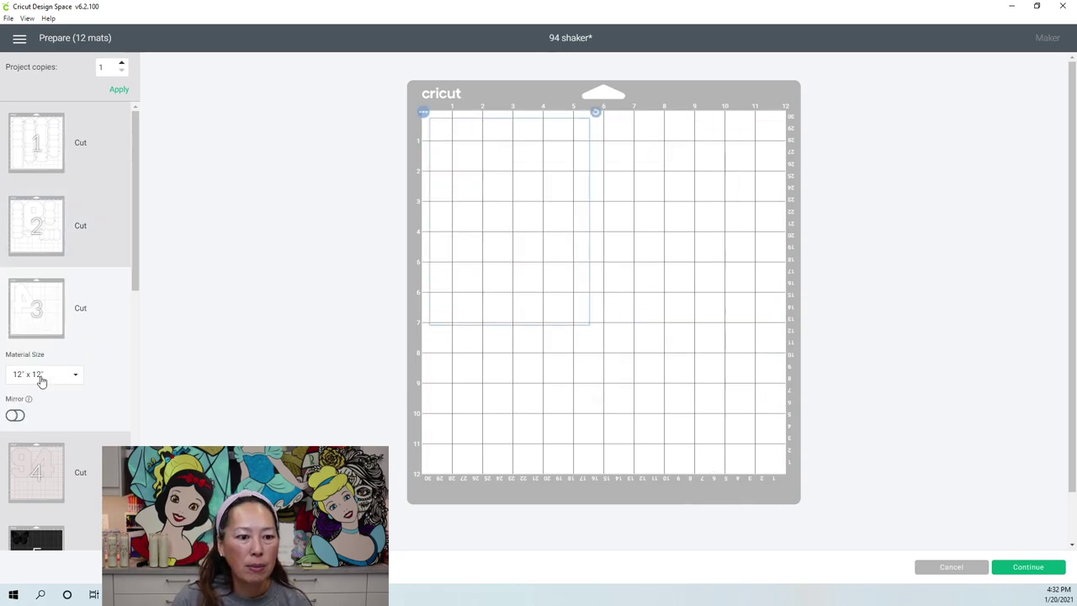
pyautogui.click(40, 471)
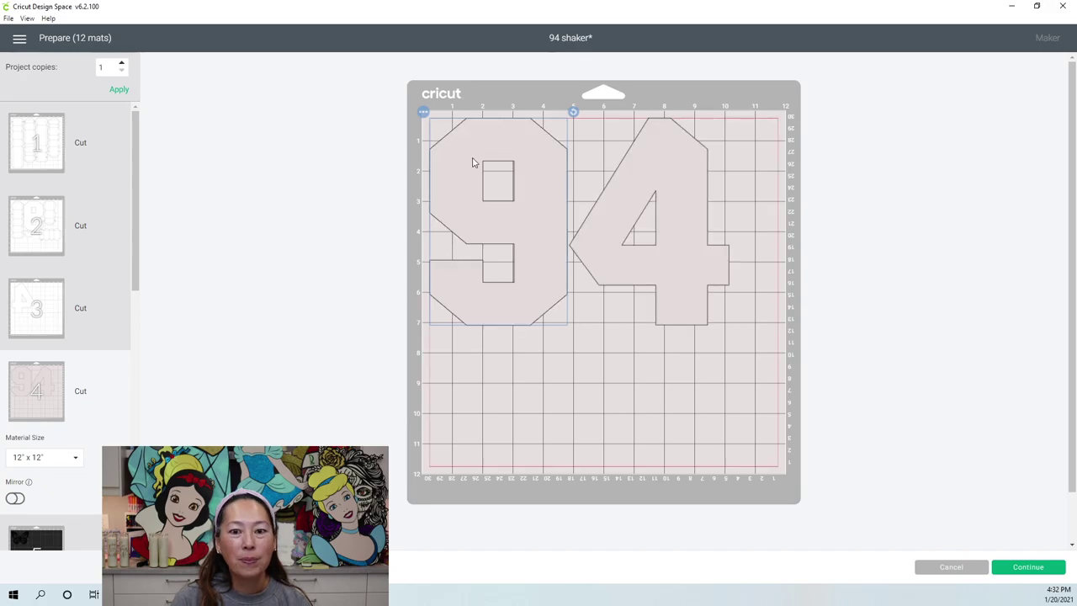
pyautogui.scroll(-3, 51, 356)
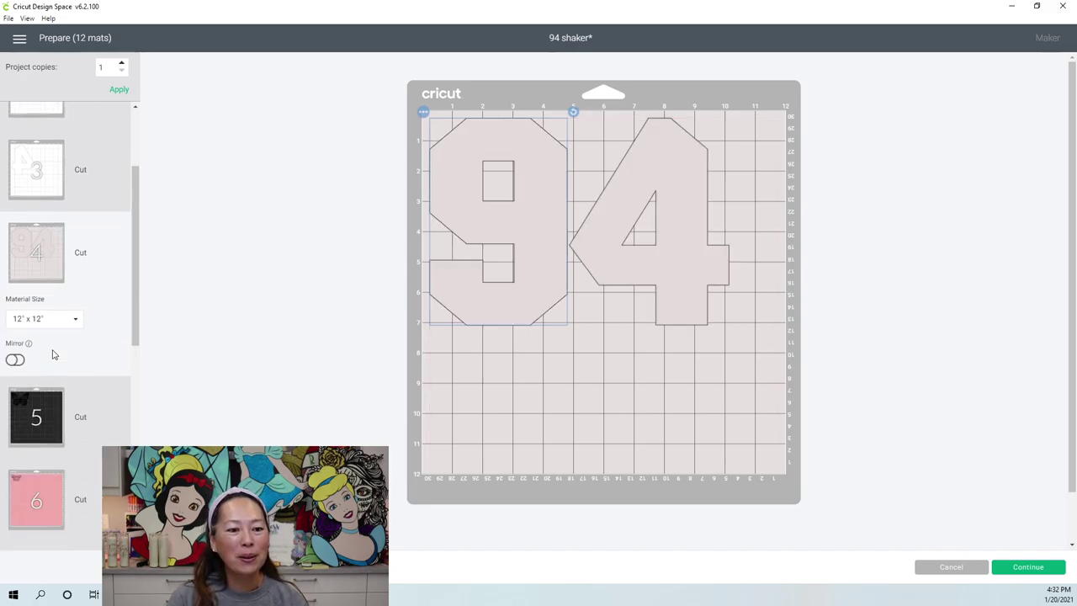
pyautogui.click(52, 372)
pyautogui.scroll(-2, 52, 372)
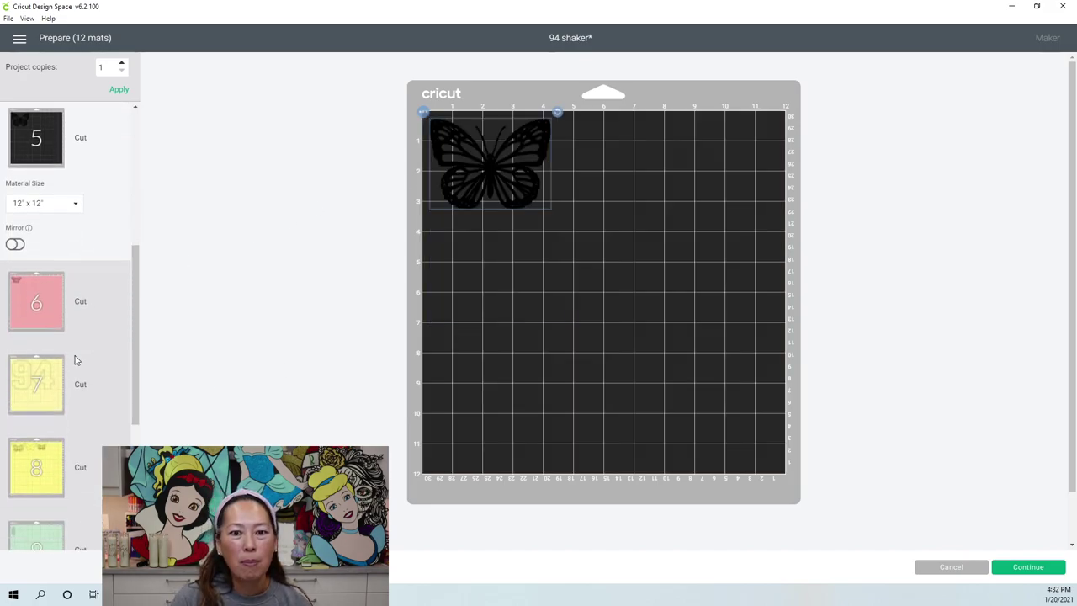
pyautogui.click(38, 301)
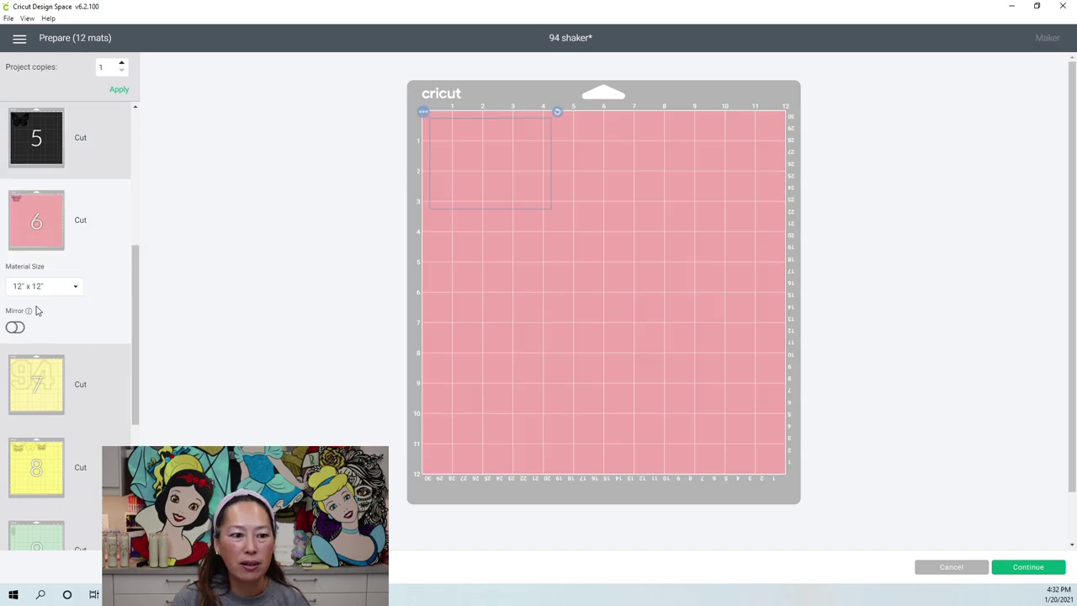
pyautogui.click(37, 371)
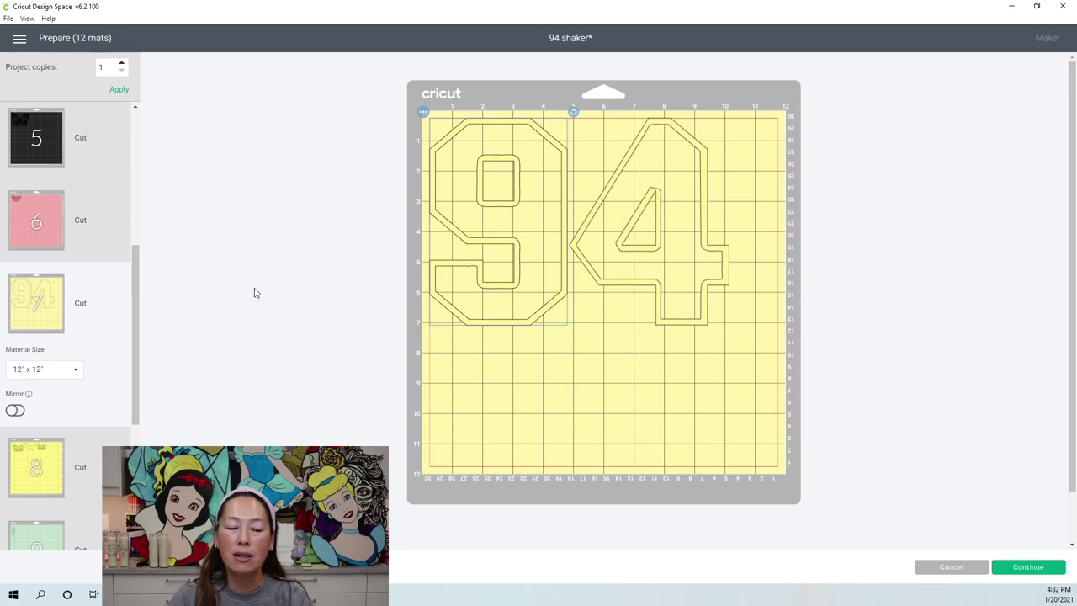
pyautogui.scroll(-2, 56, 379)
pyautogui.click(56, 379)
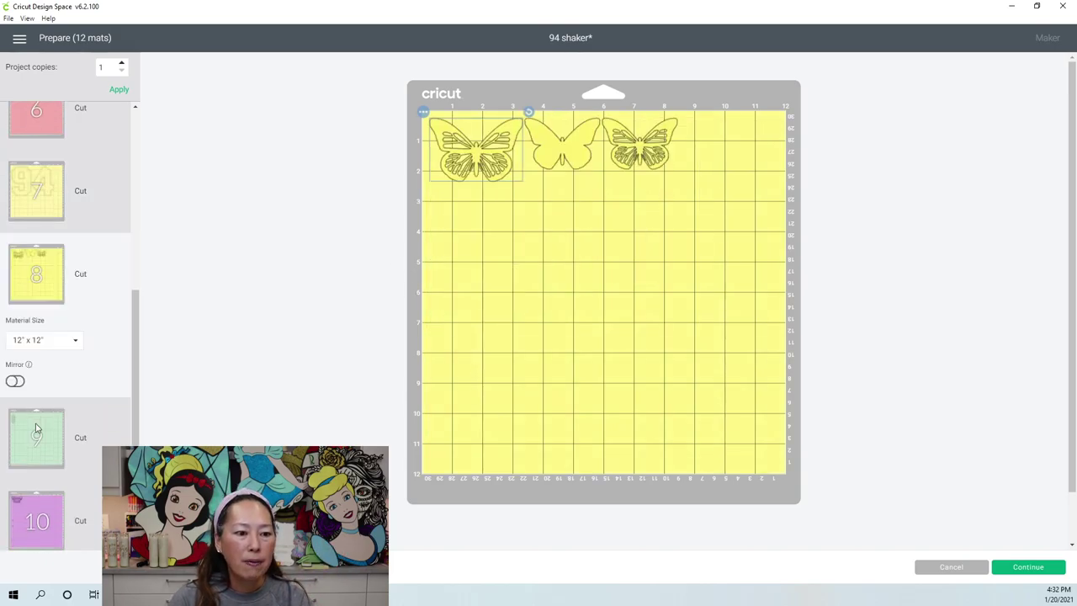
pyautogui.click(38, 431)
pyautogui.scroll(-1, 33, 499)
pyautogui.scroll(-2, 42, 480)
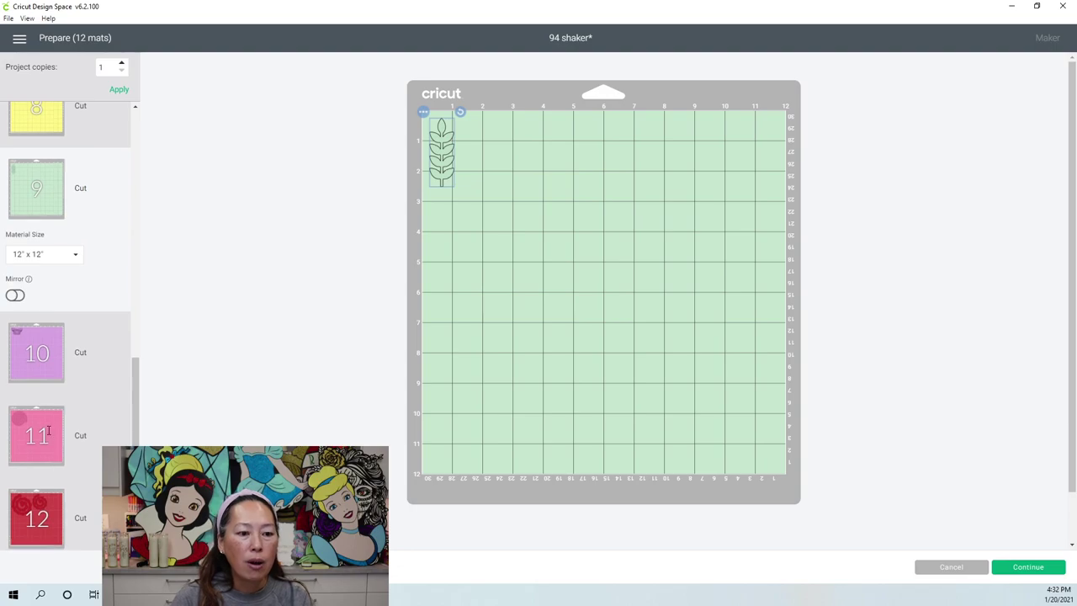
pyautogui.scroll(-1, 48, 431)
pyautogui.click(37, 505)
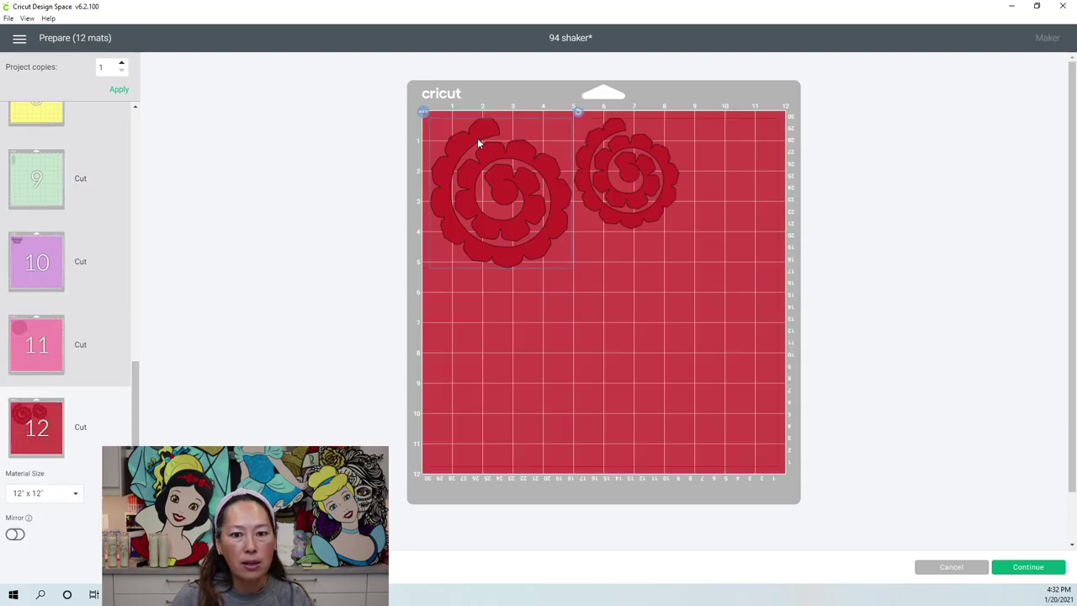
# - Move the smaller rolled flower from the red mat 12 to the purple mat 10 and place it directly below the butterfly
pyautogui.moveTo(604, 158); pyautogui.dragTo(600, 121)
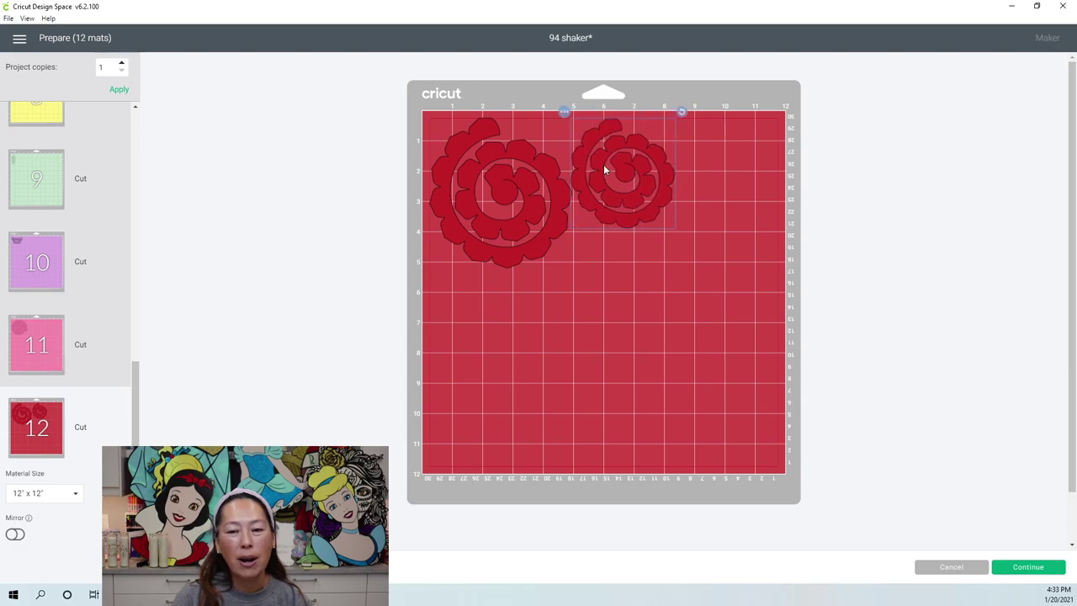
pyautogui.click(564, 113)
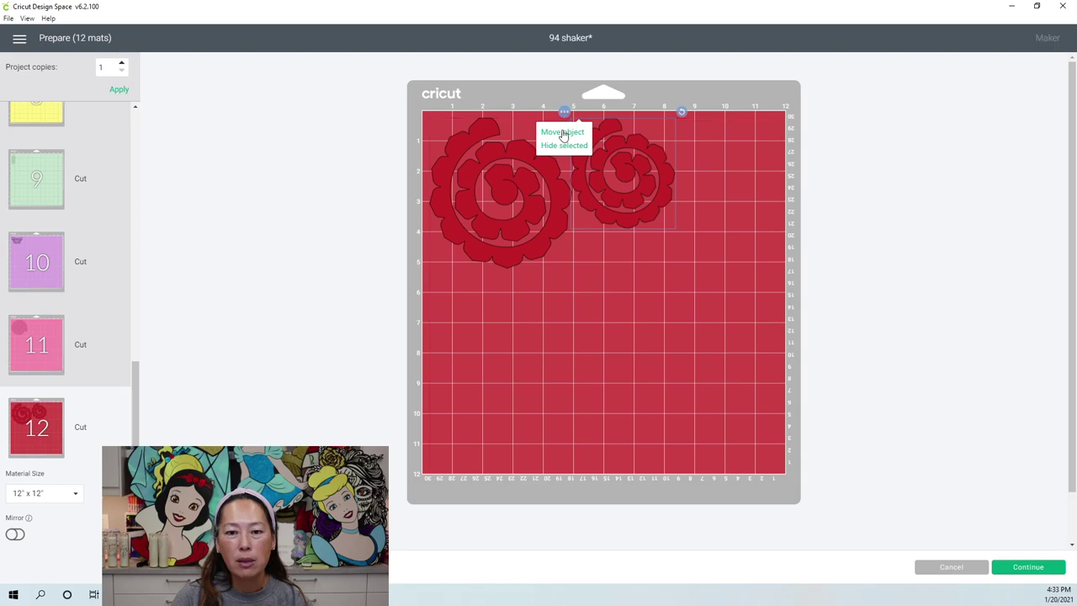
pyautogui.click(562, 133)
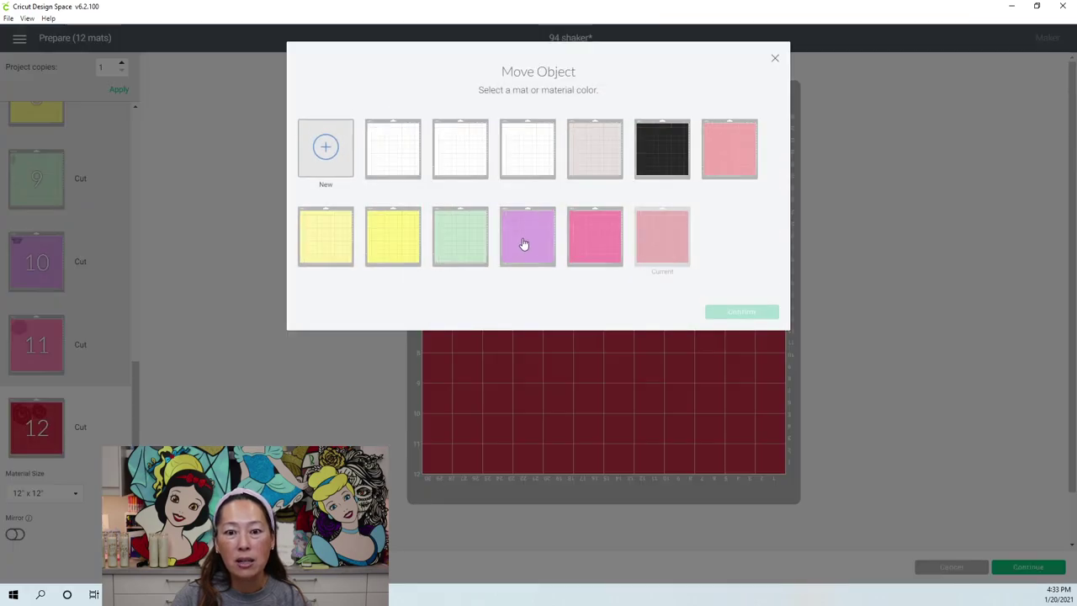
pyautogui.click(522, 248)
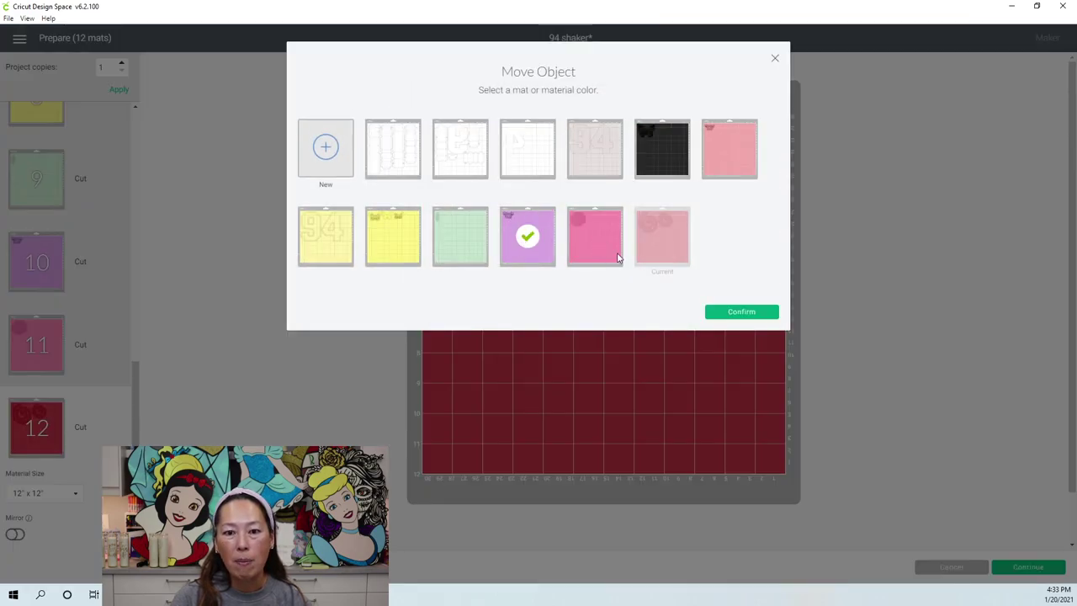
pyautogui.click(729, 314)
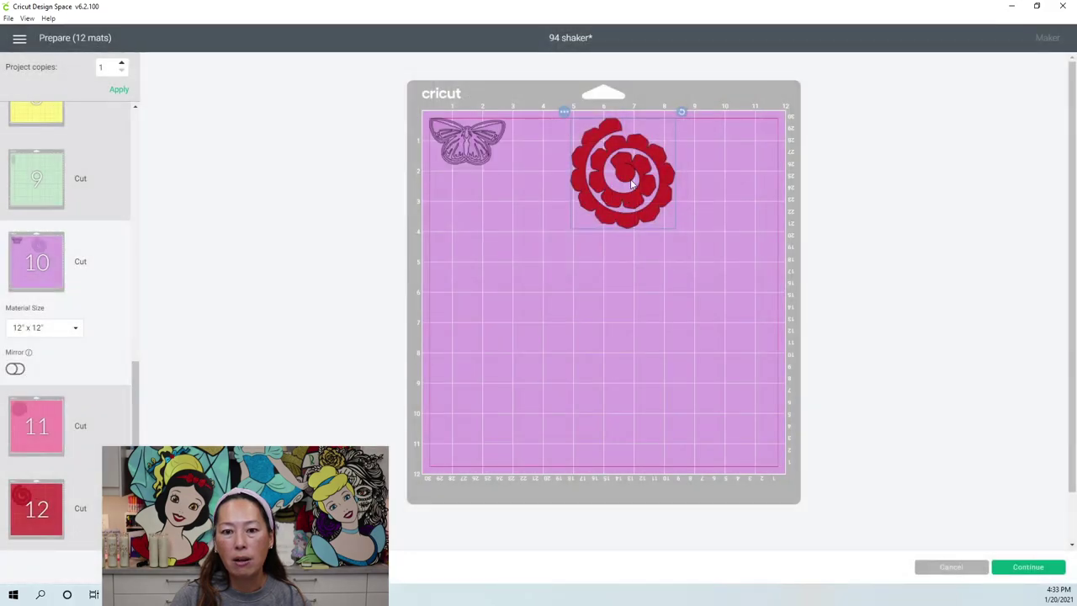
pyautogui.moveTo(633, 184); pyautogui.dragTo(465, 247)
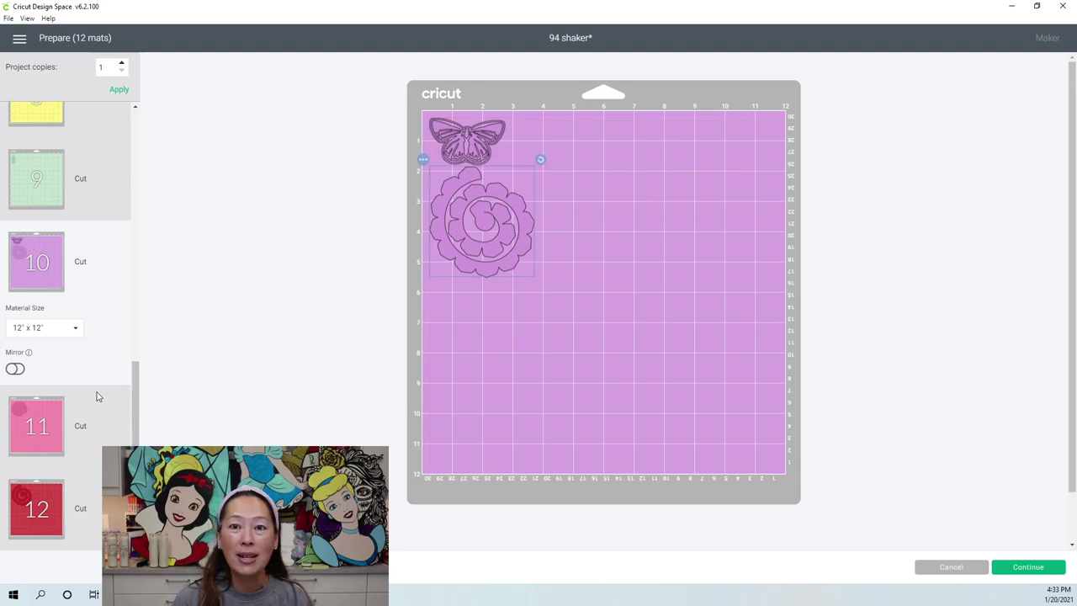